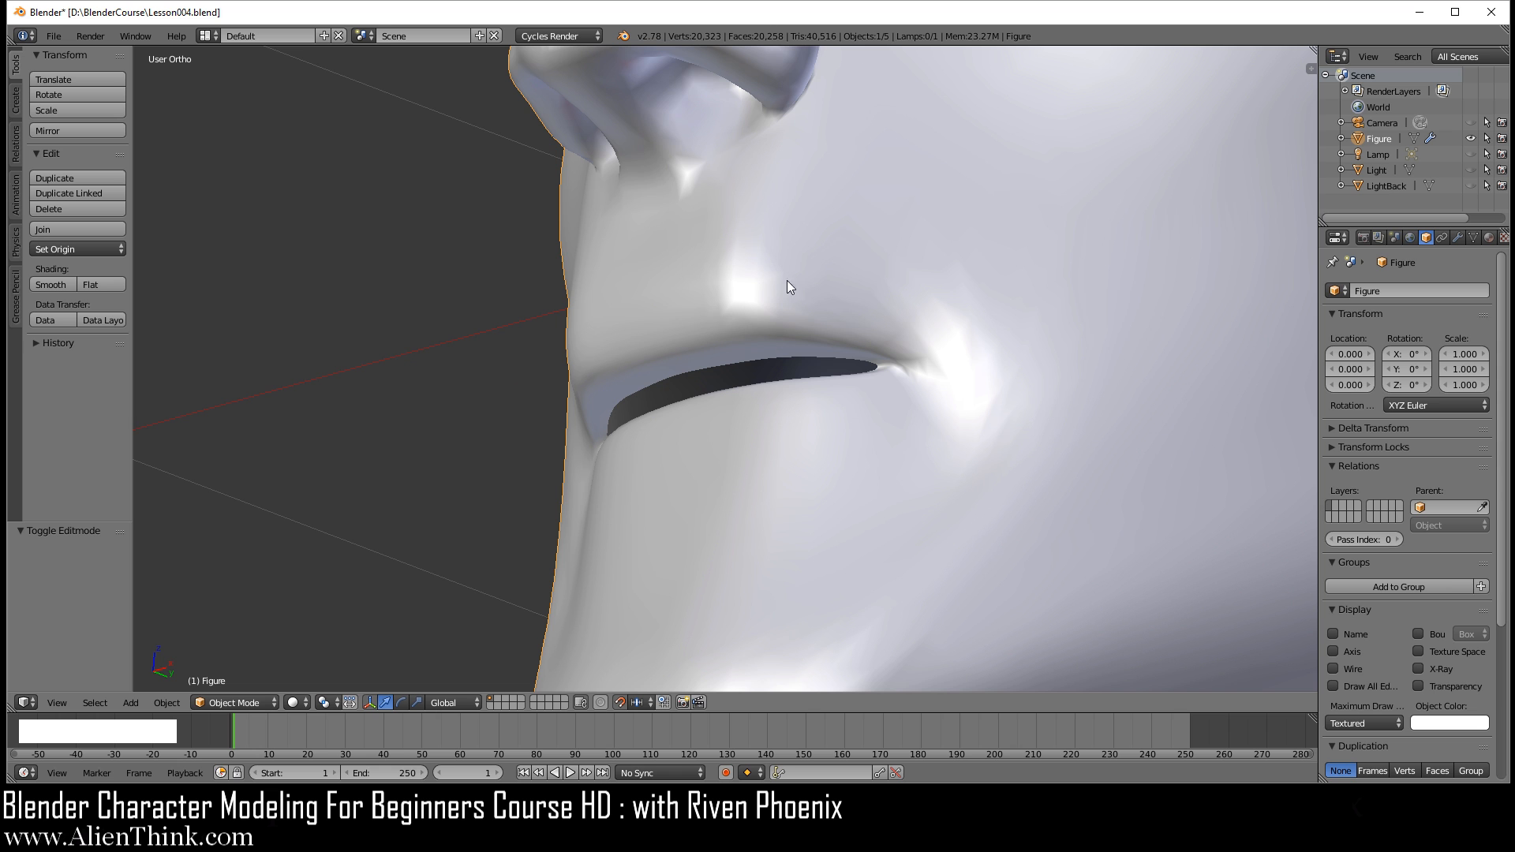
Step: In Edit Mode, rotate the centre edge above the upper lip by -20° and lower the adjacent side edge by 0.01 along Z
middle_click_drag(682, 248, 836, 291)
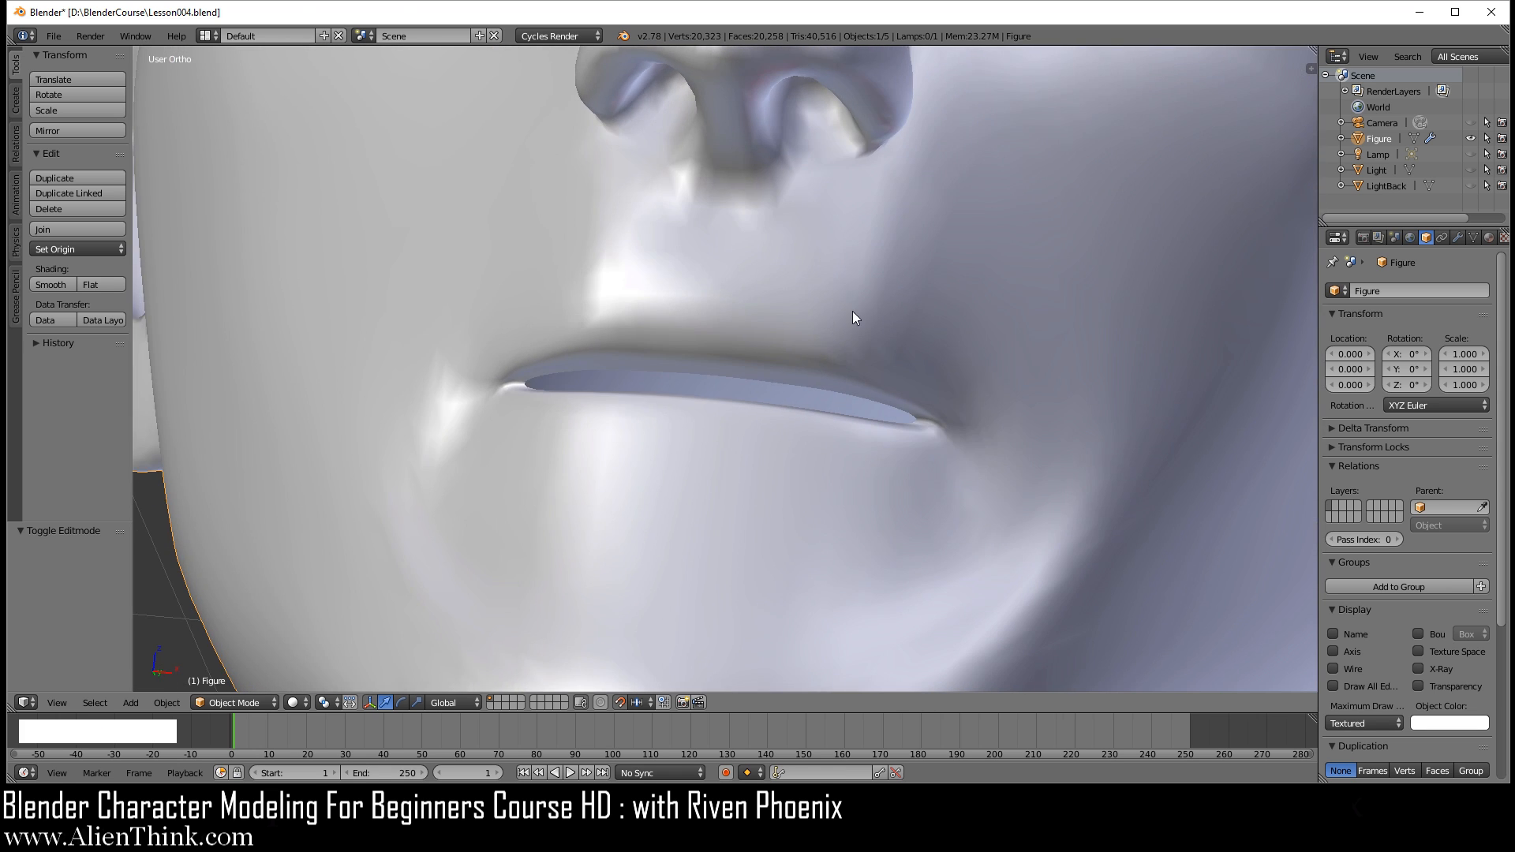
key("1")
key("Tab")
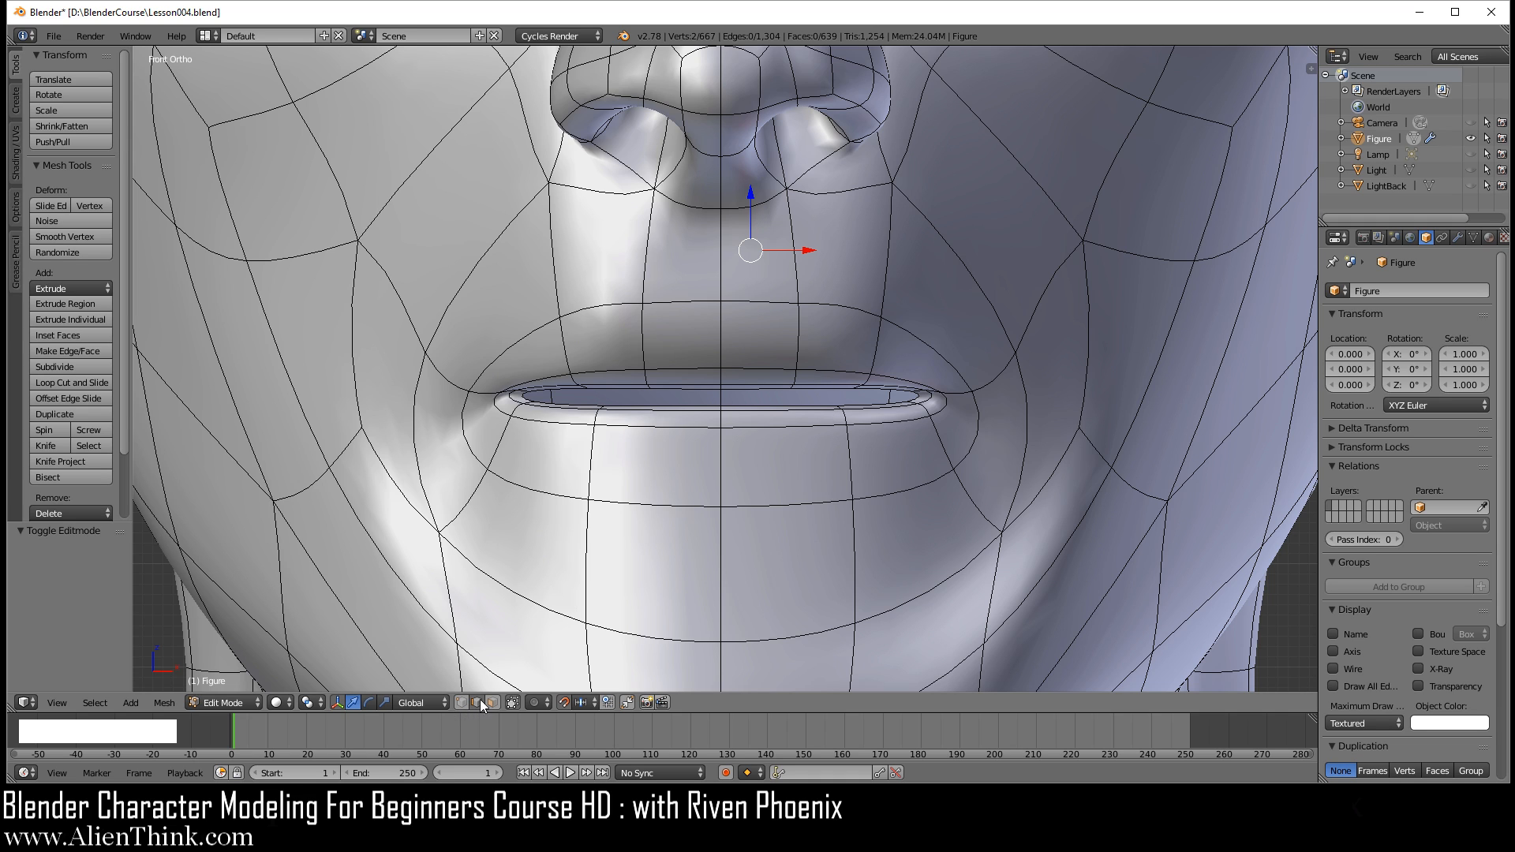
right_click(774, 303)
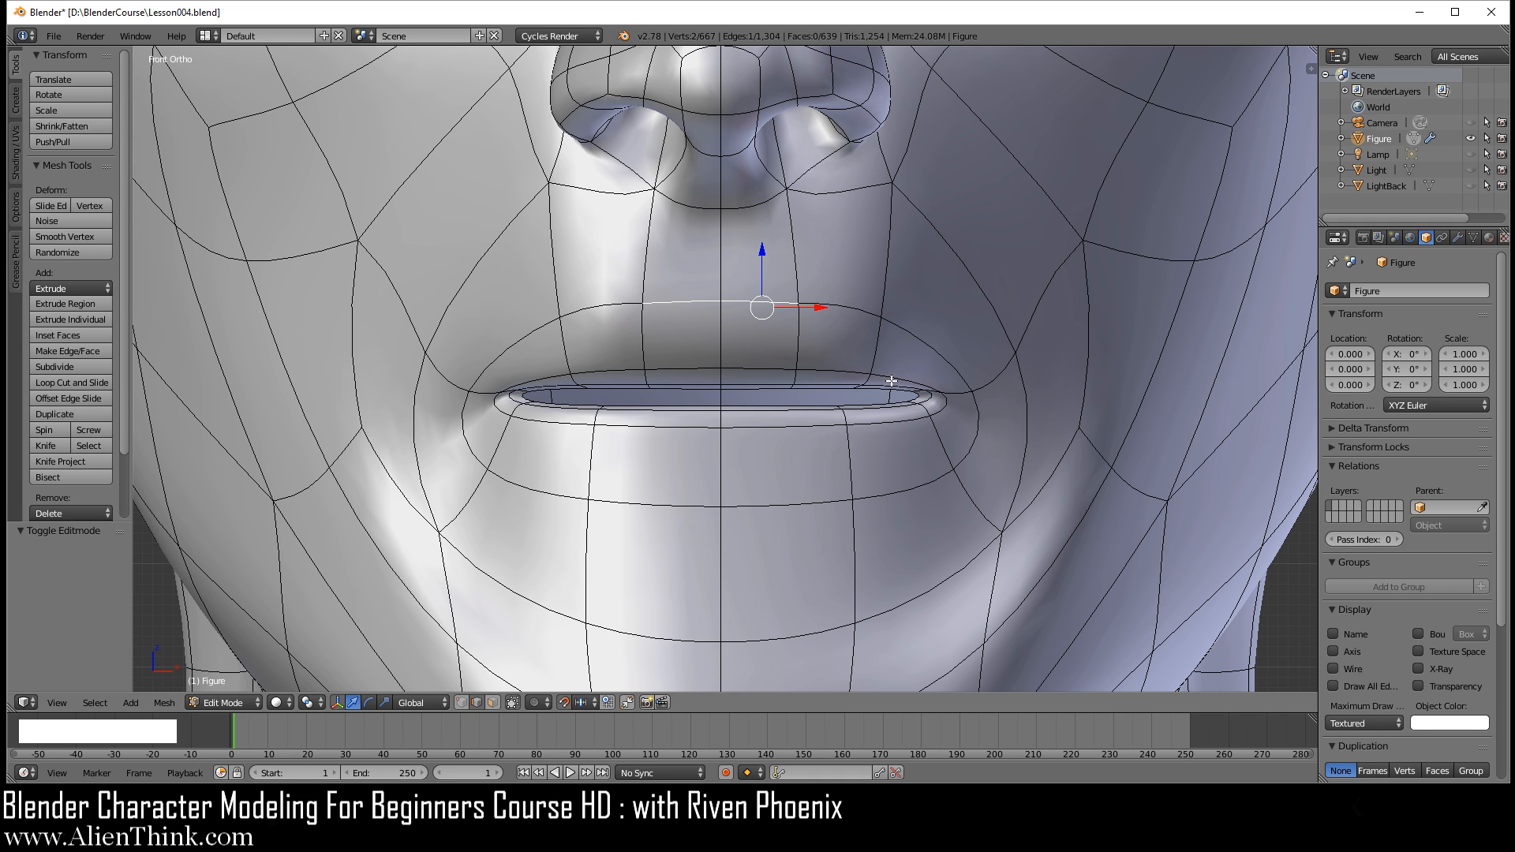
key("r")
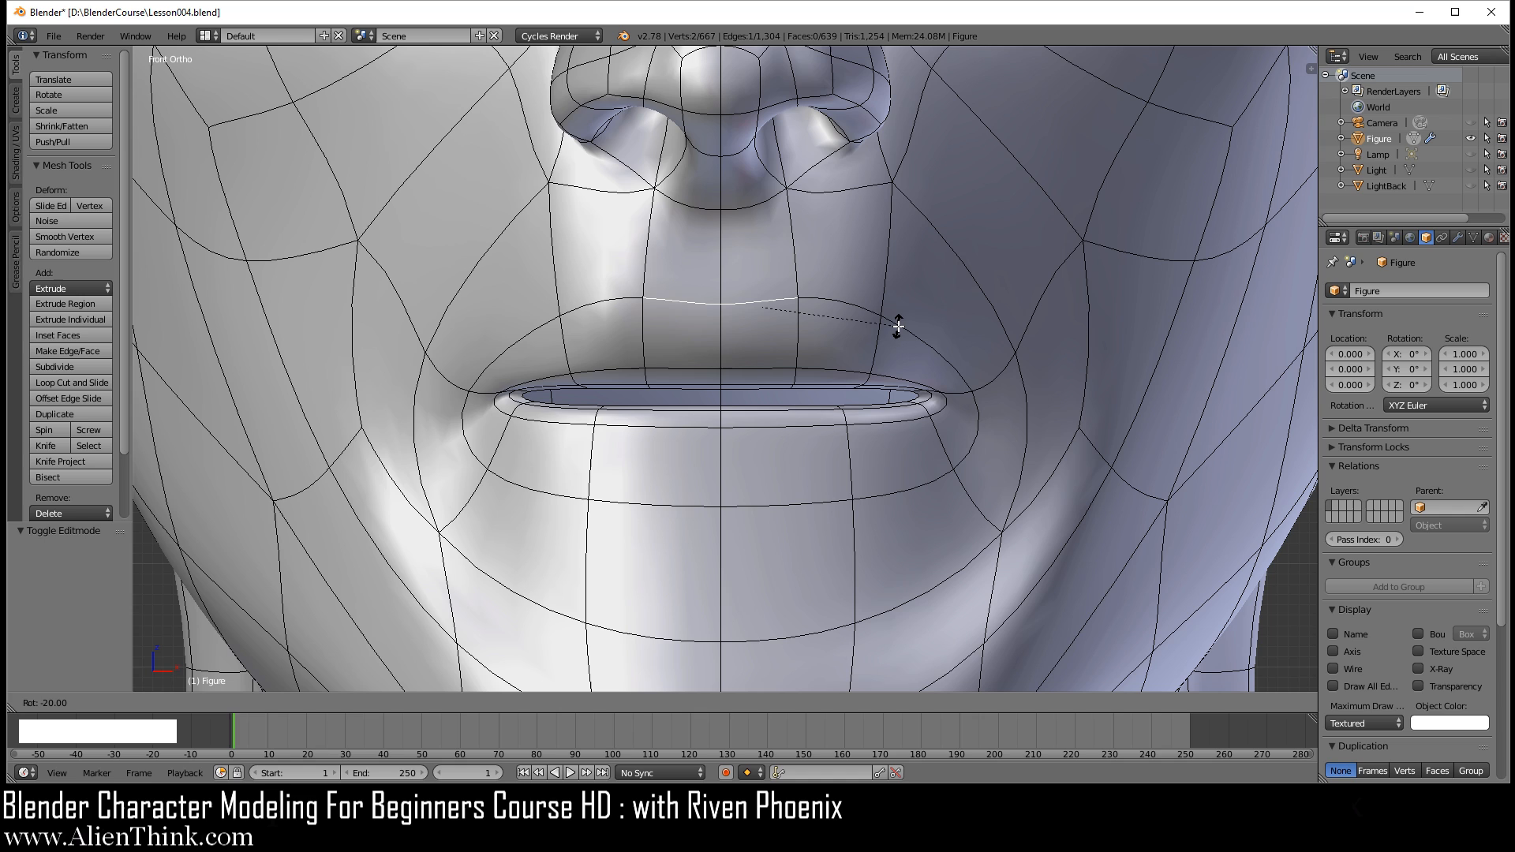
left_click(898, 326)
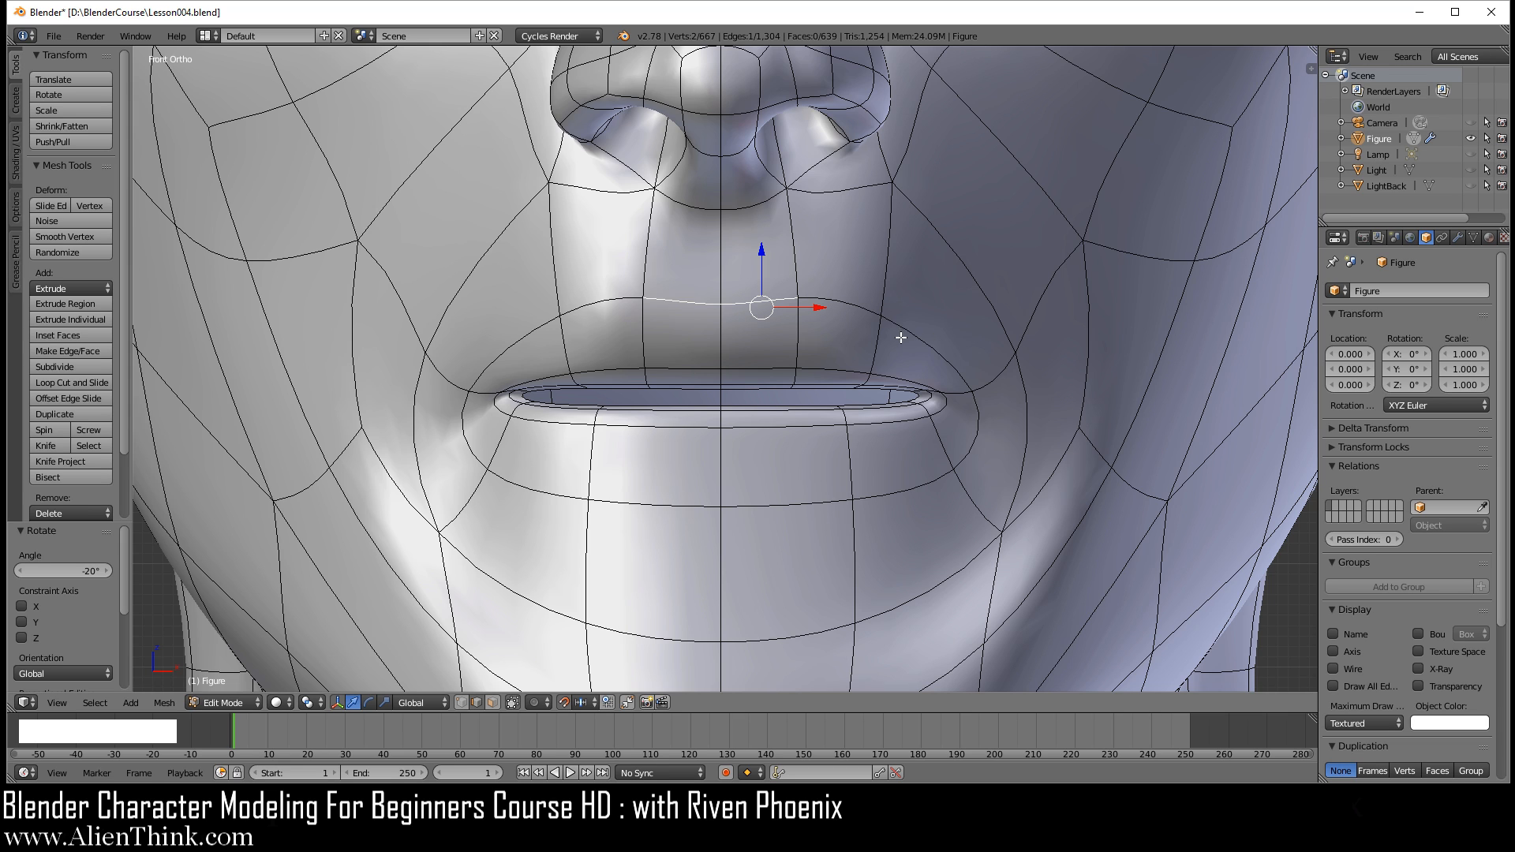
right_click(926, 341)
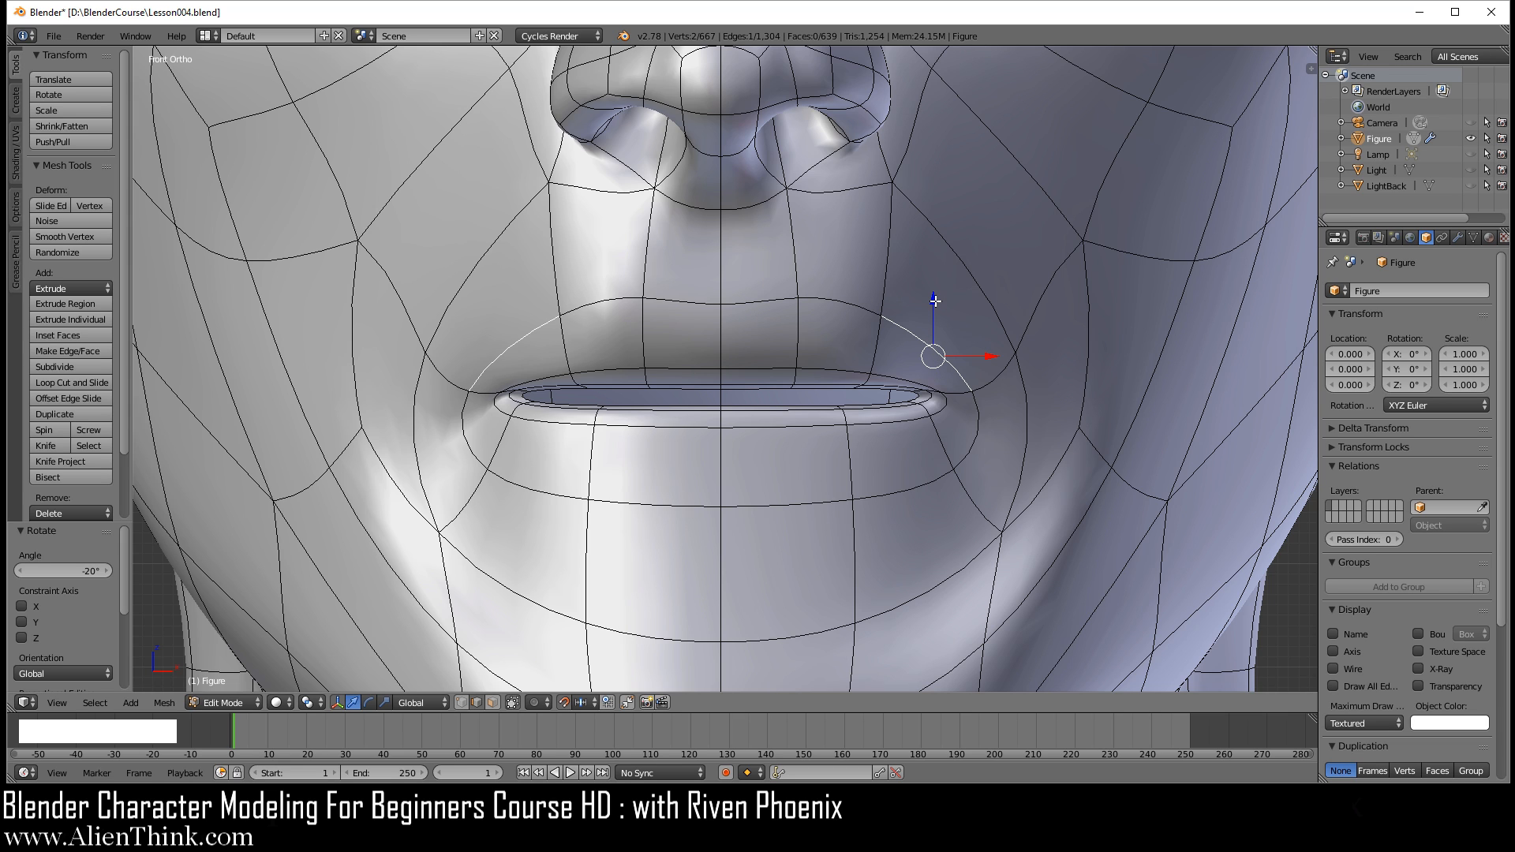
left_click_drag(935, 301, 937, 312)
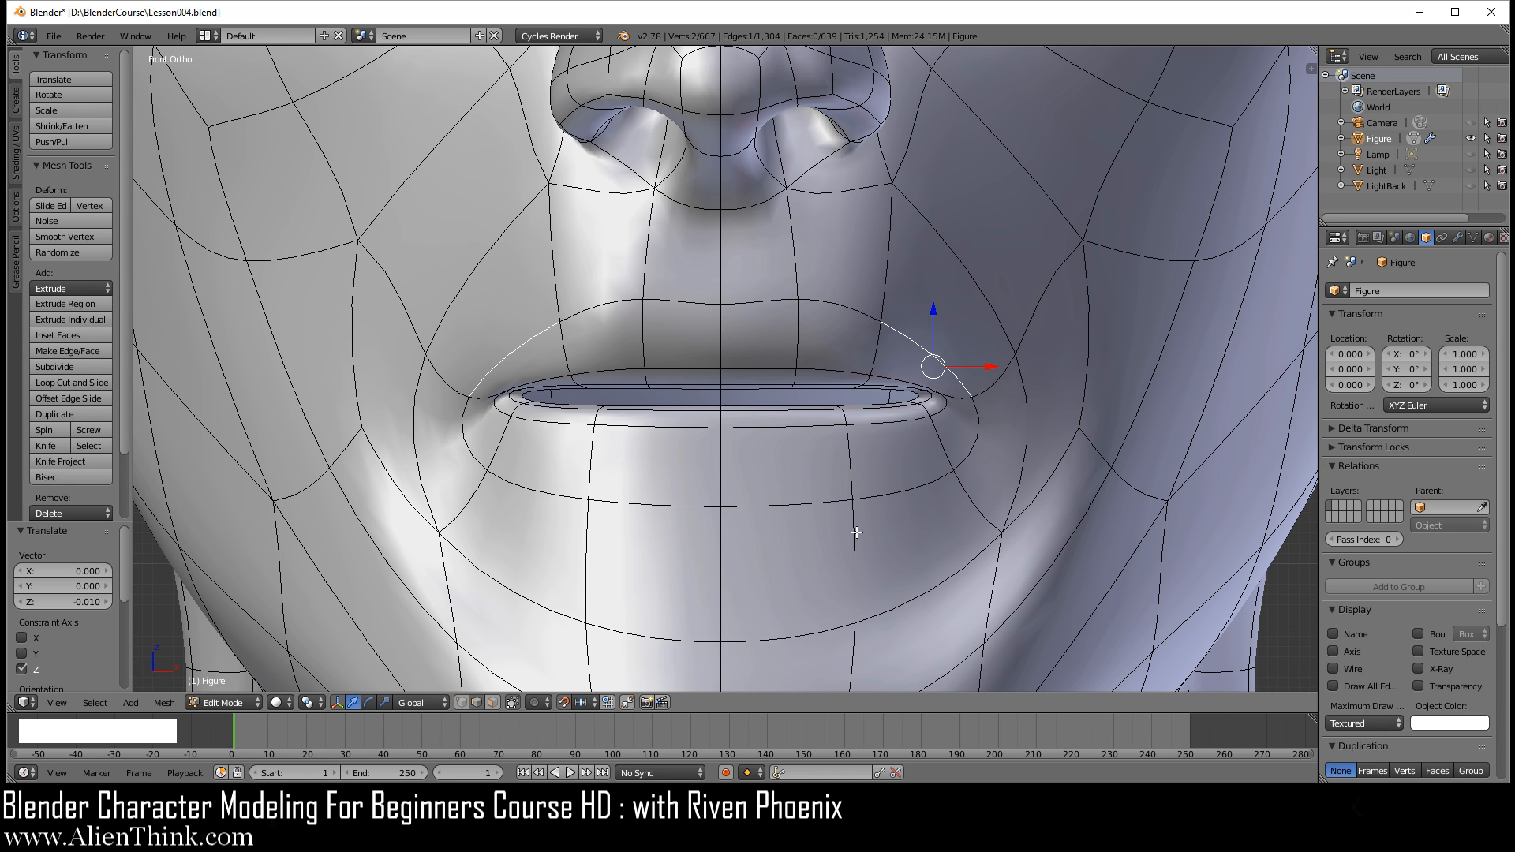
Step: Add one centred loop cut around the mouth, midway between the lip-border loop and the next outer loop
key("ctrl+r")
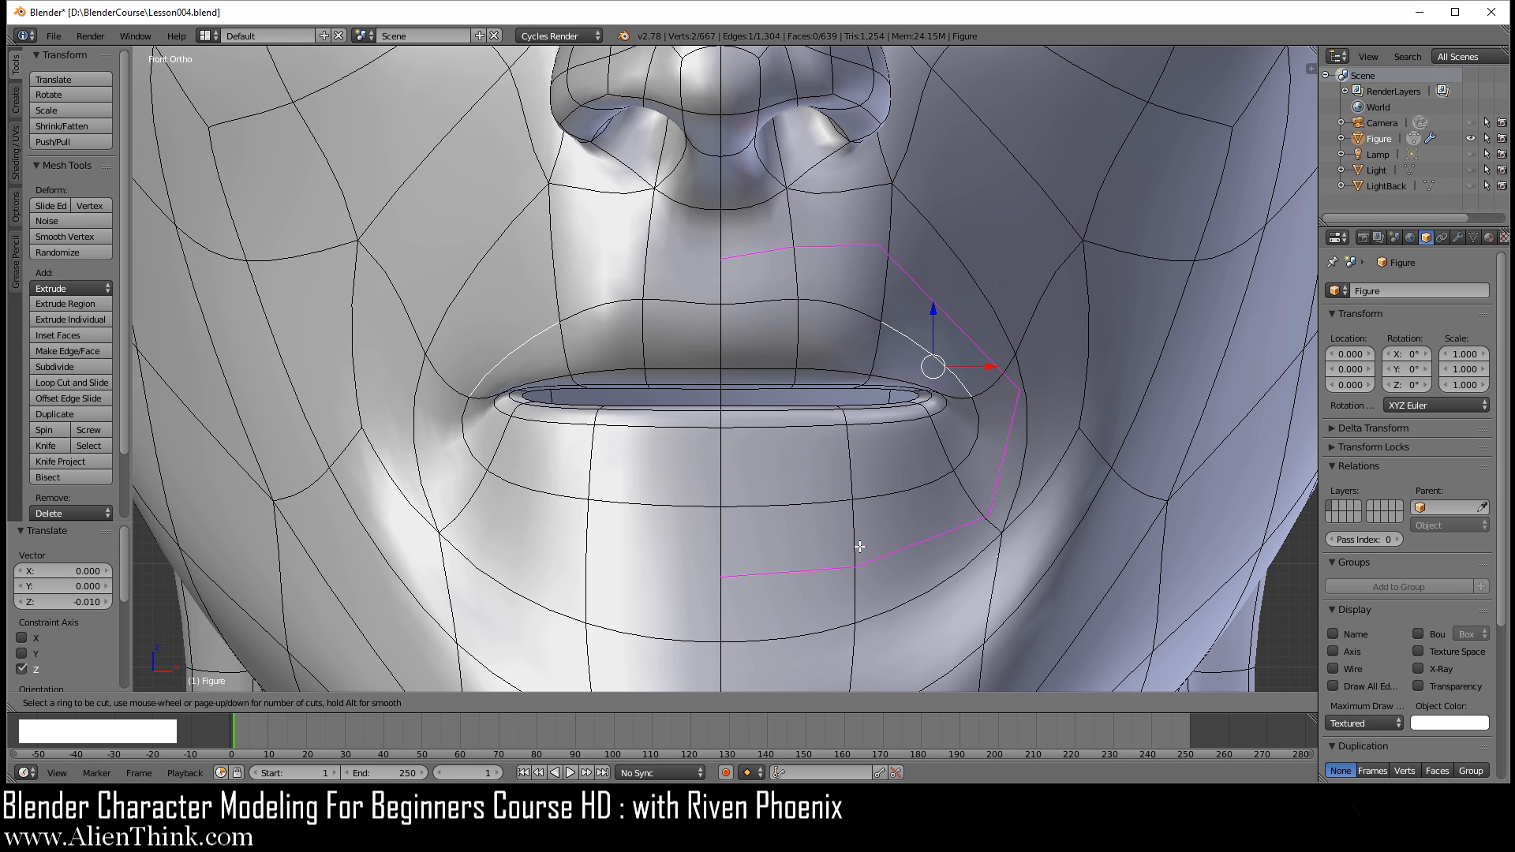
left_click(860, 546)
right_click(859, 546)
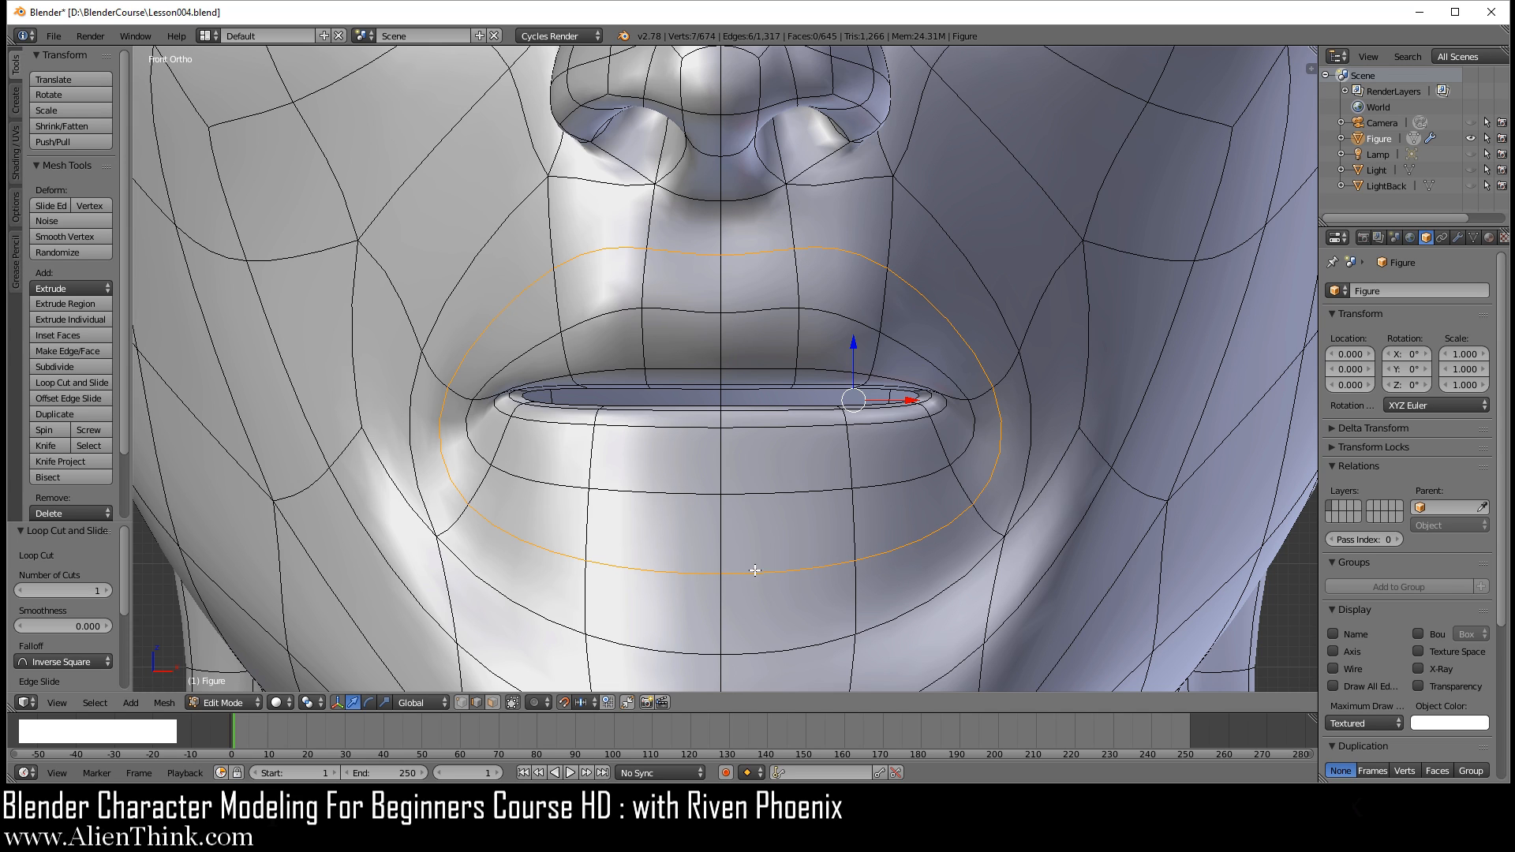
Step: Move the lower lip's front centre face by -0.04 along Y and 0.02 up along Z, using face selection
left_click(494, 703)
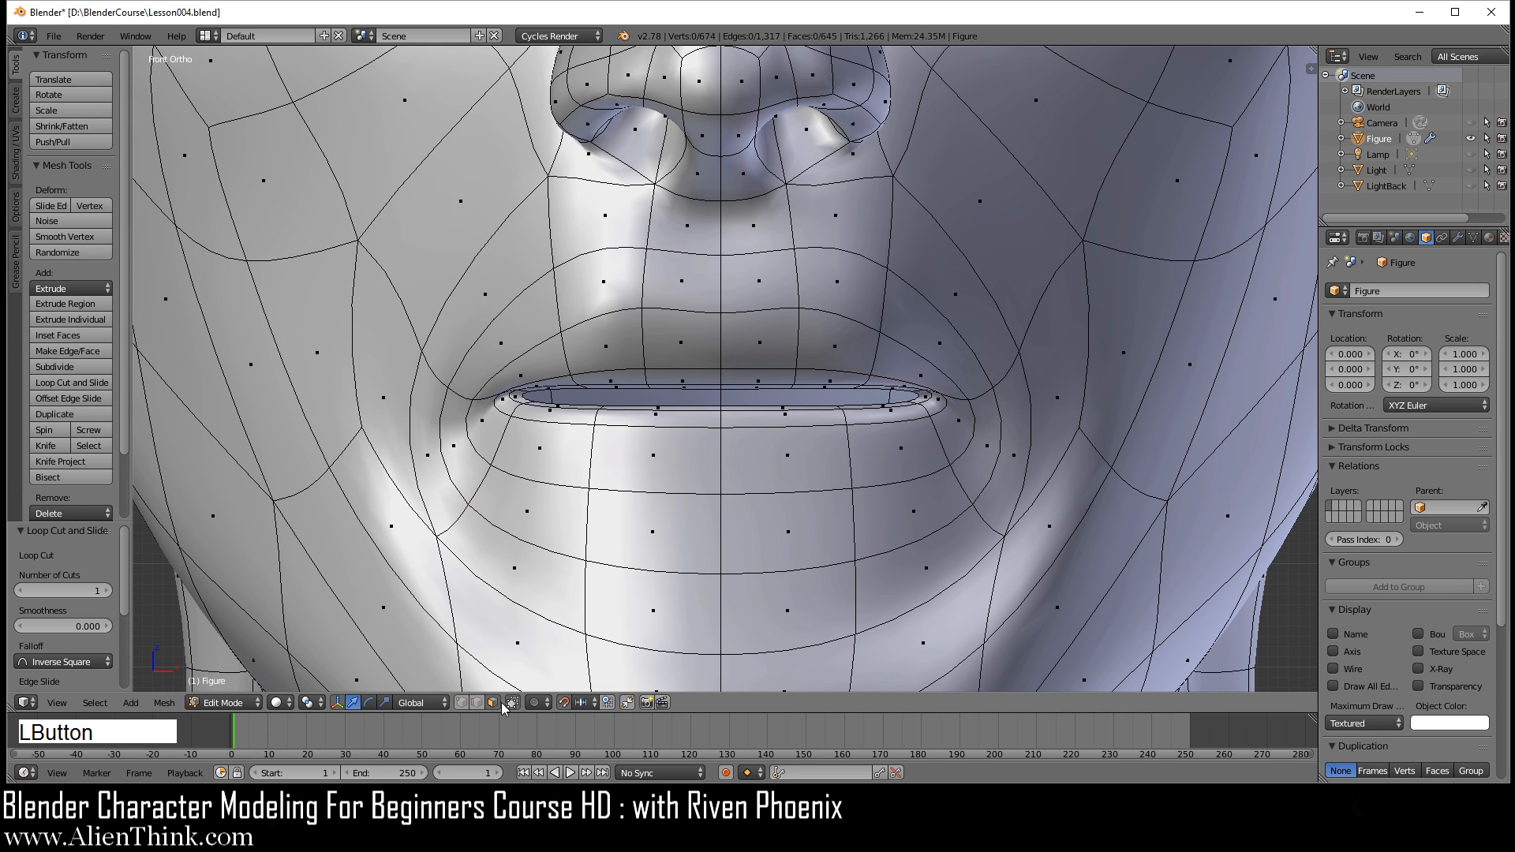
right_click(789, 462)
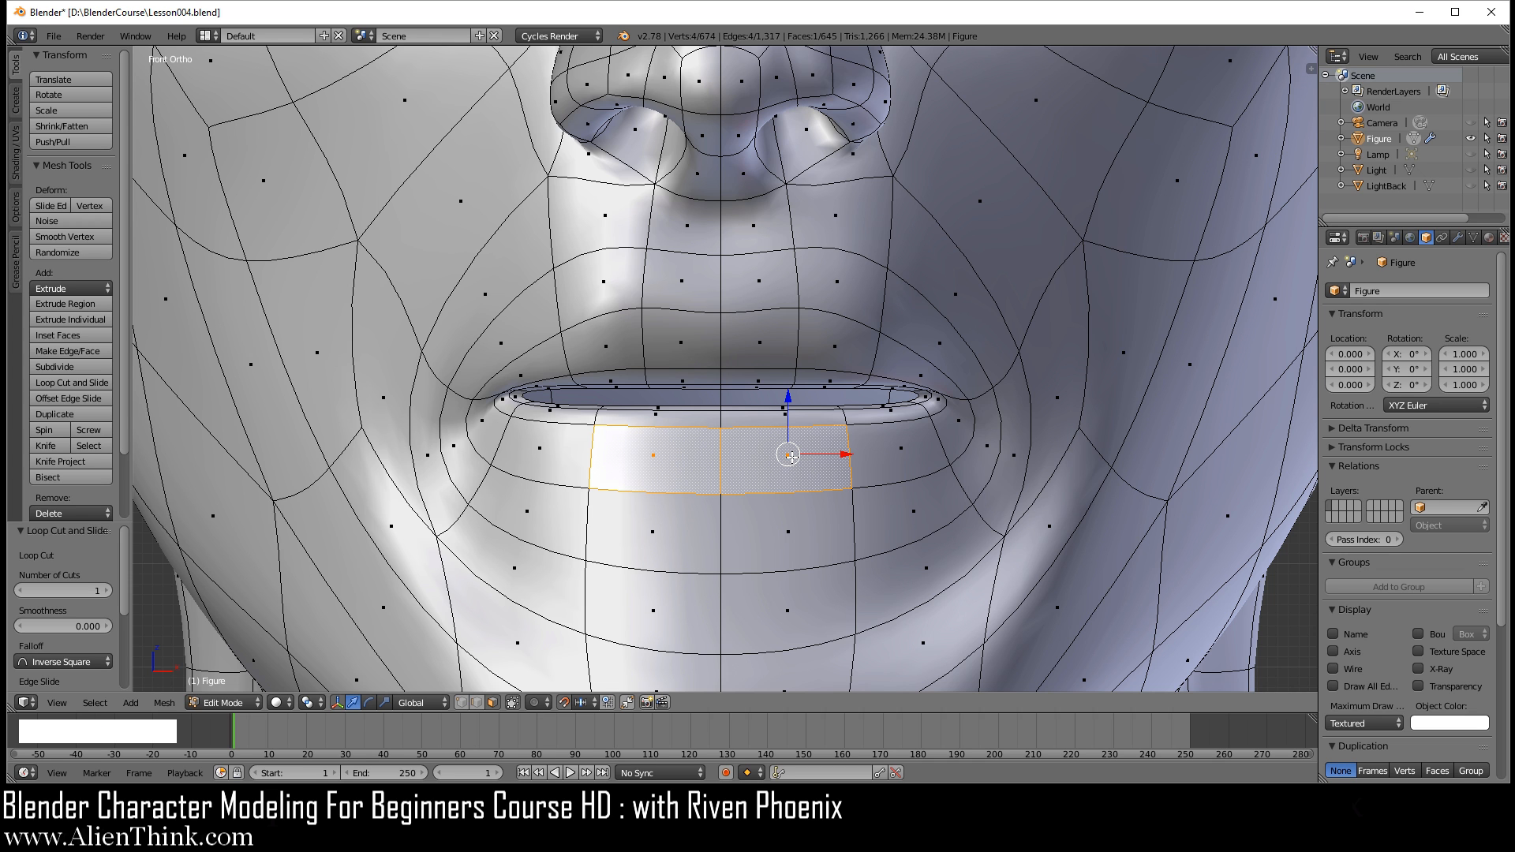
key("KP_3")
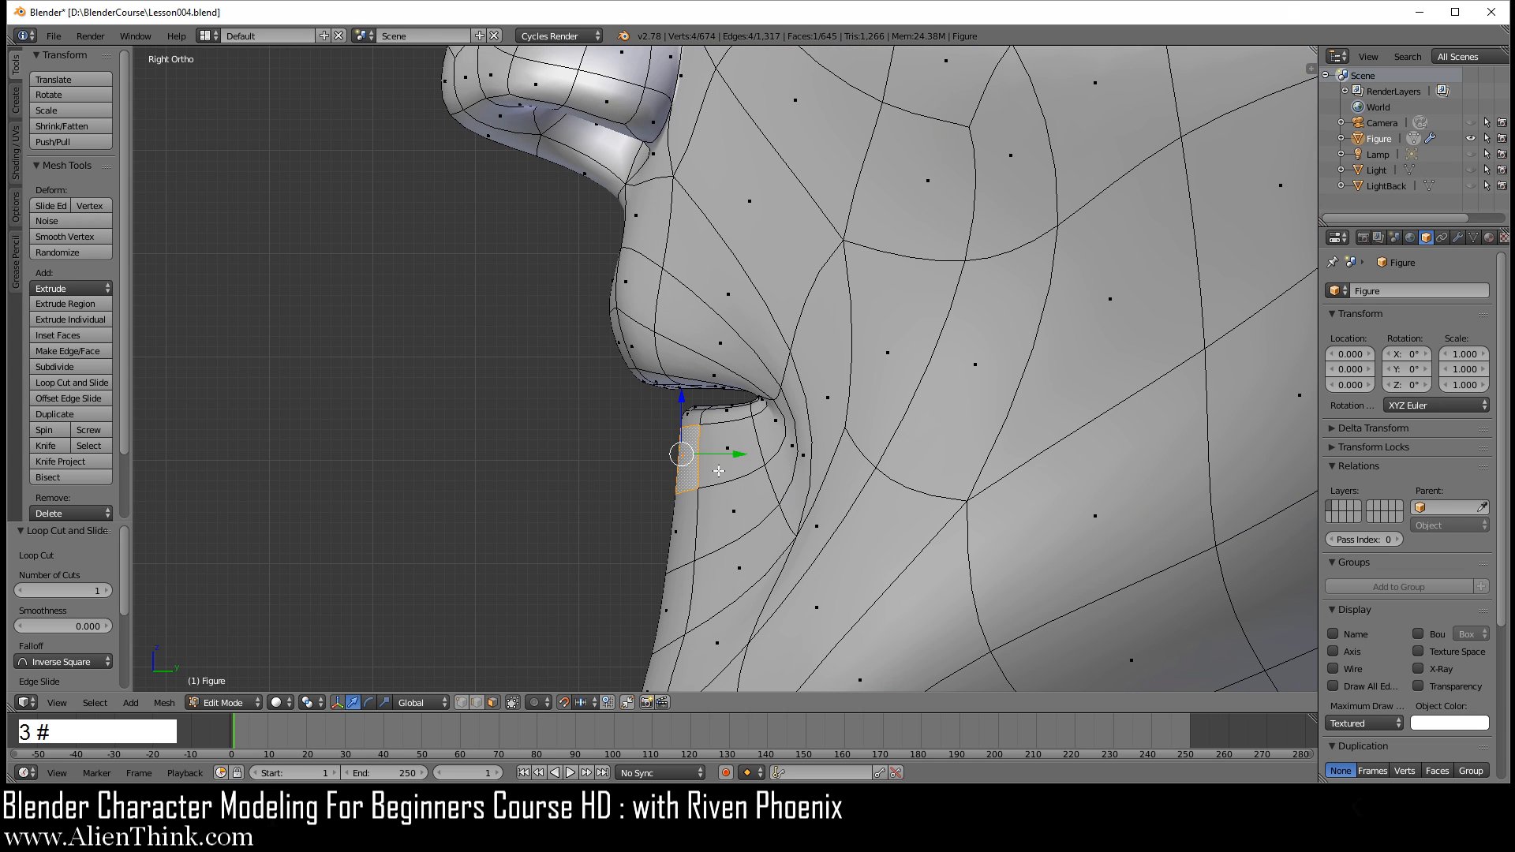
scroll(711, 505, "up", 4)
left_click_drag(697, 546, 618, 547)
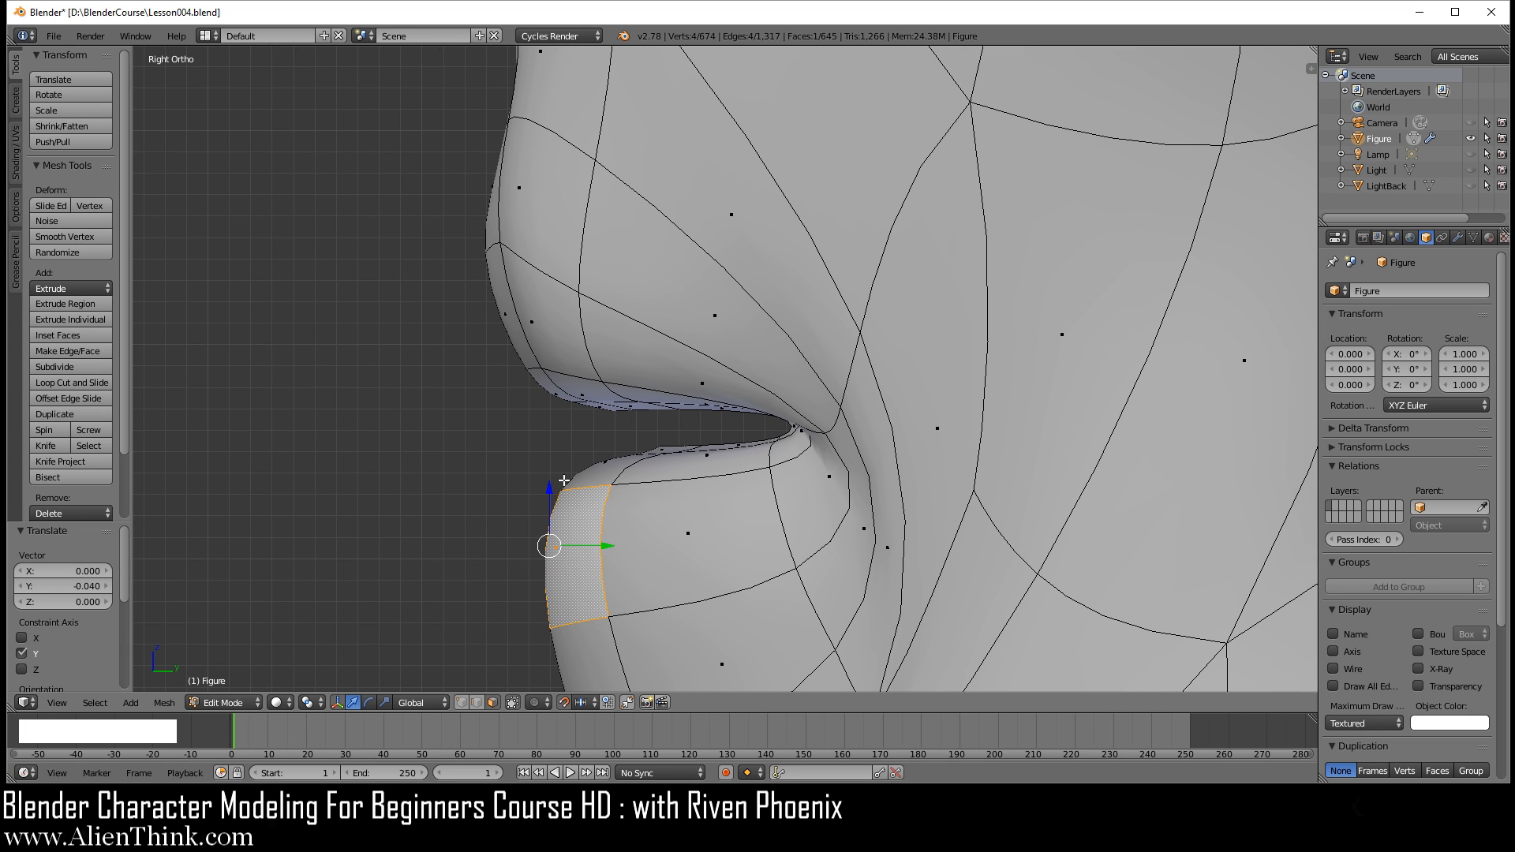
left_click_drag(551, 474, 548, 458)
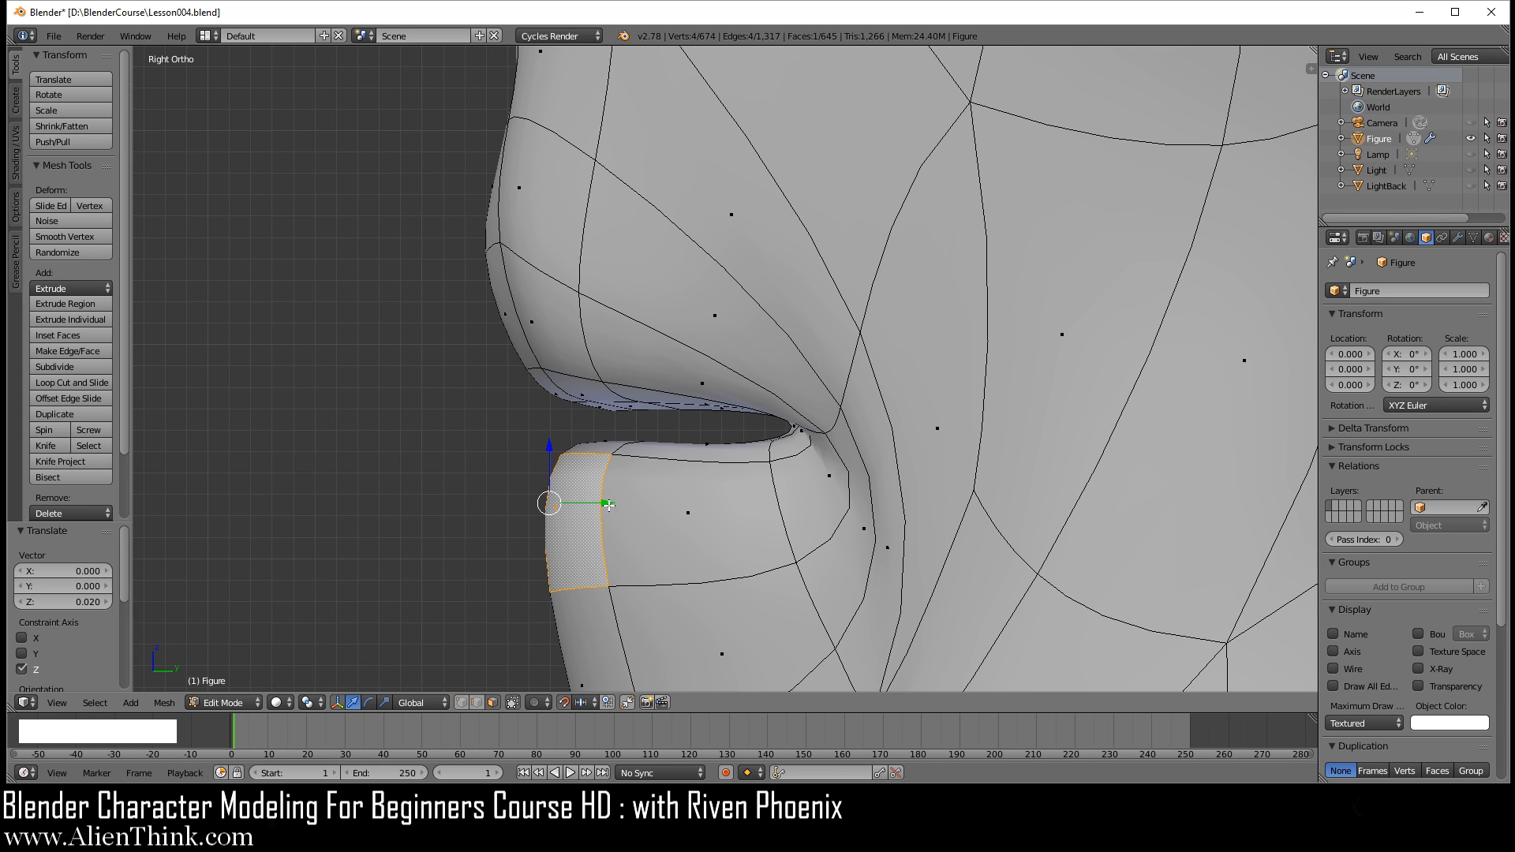
Step: Raise the upper face of the lower lip by 0.02 along Z and lower the front centre face by 0.01
right_click(607, 443)
left_click_drag(603, 396, 602, 345)
right_click(576, 495)
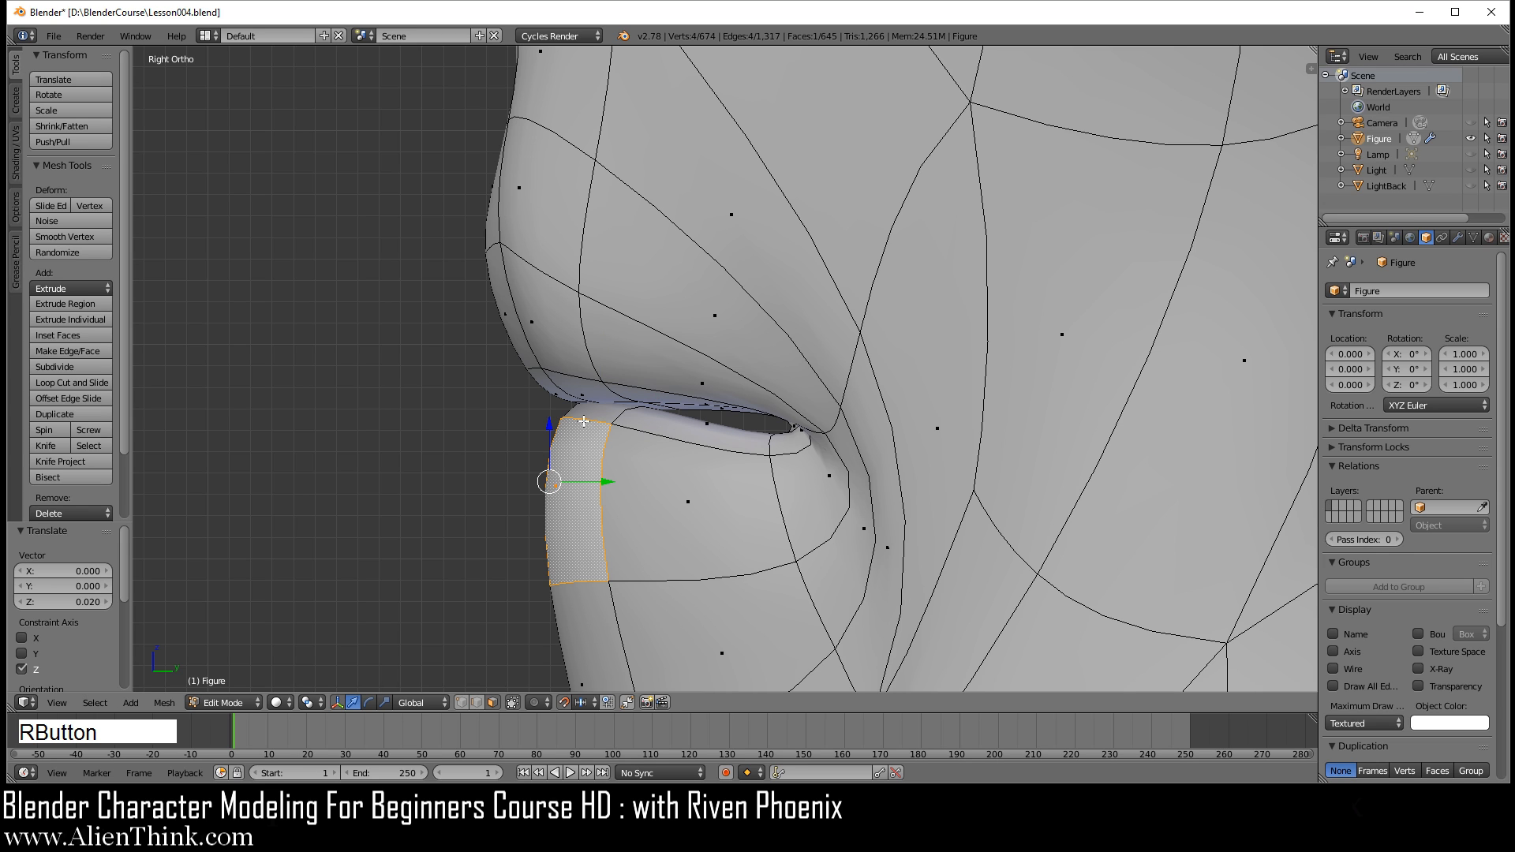
left_click_drag(548, 427, 549, 445)
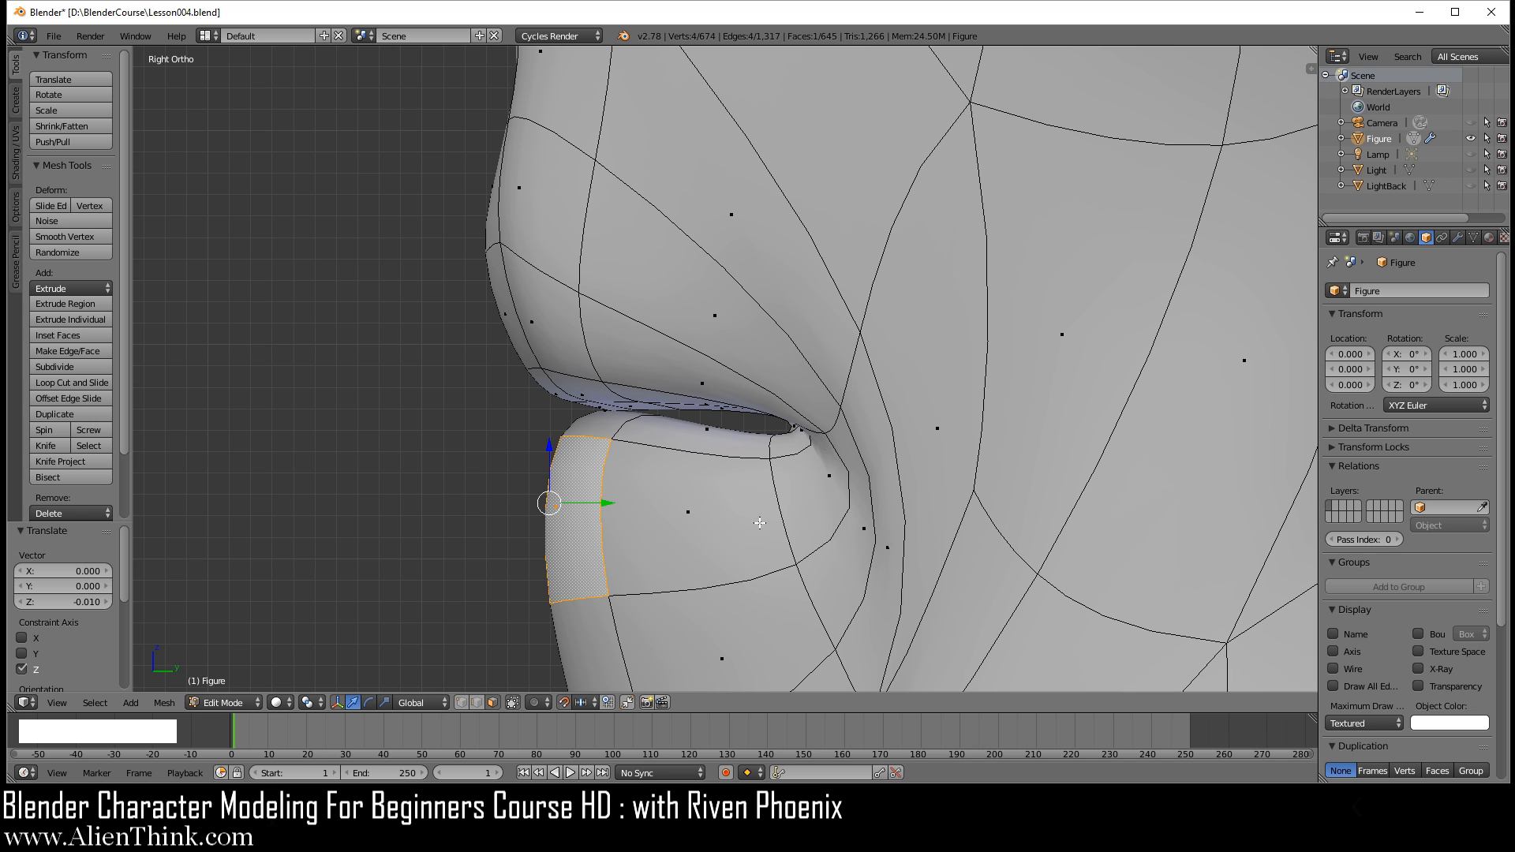
Step: Deselect everything and examine the smoothed lips in Object Mode from the front and the side
scroll(655, 484, "down", 3)
key("KP_1")
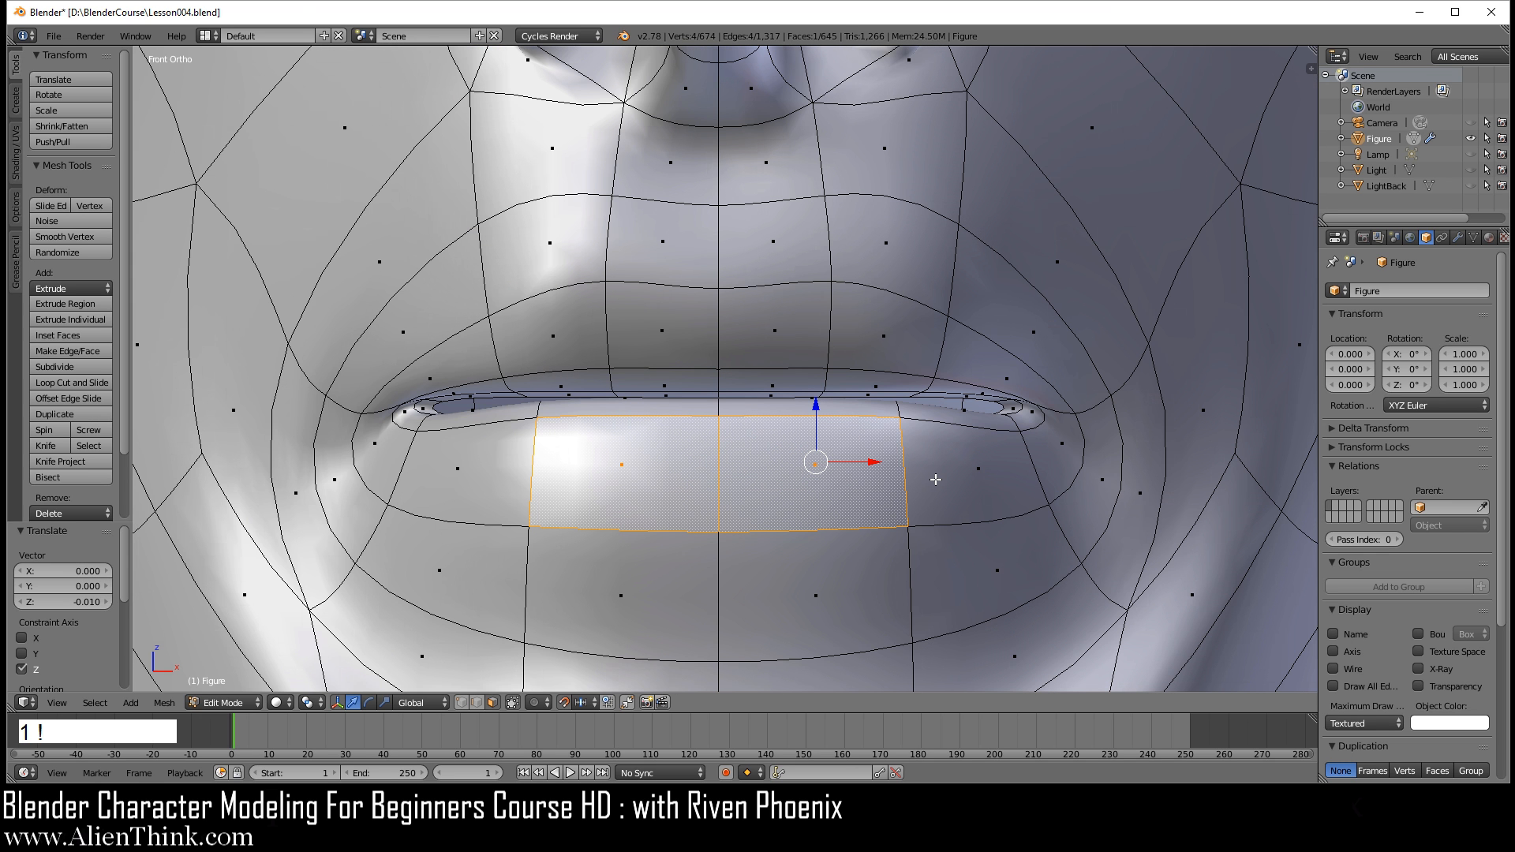
key("a")
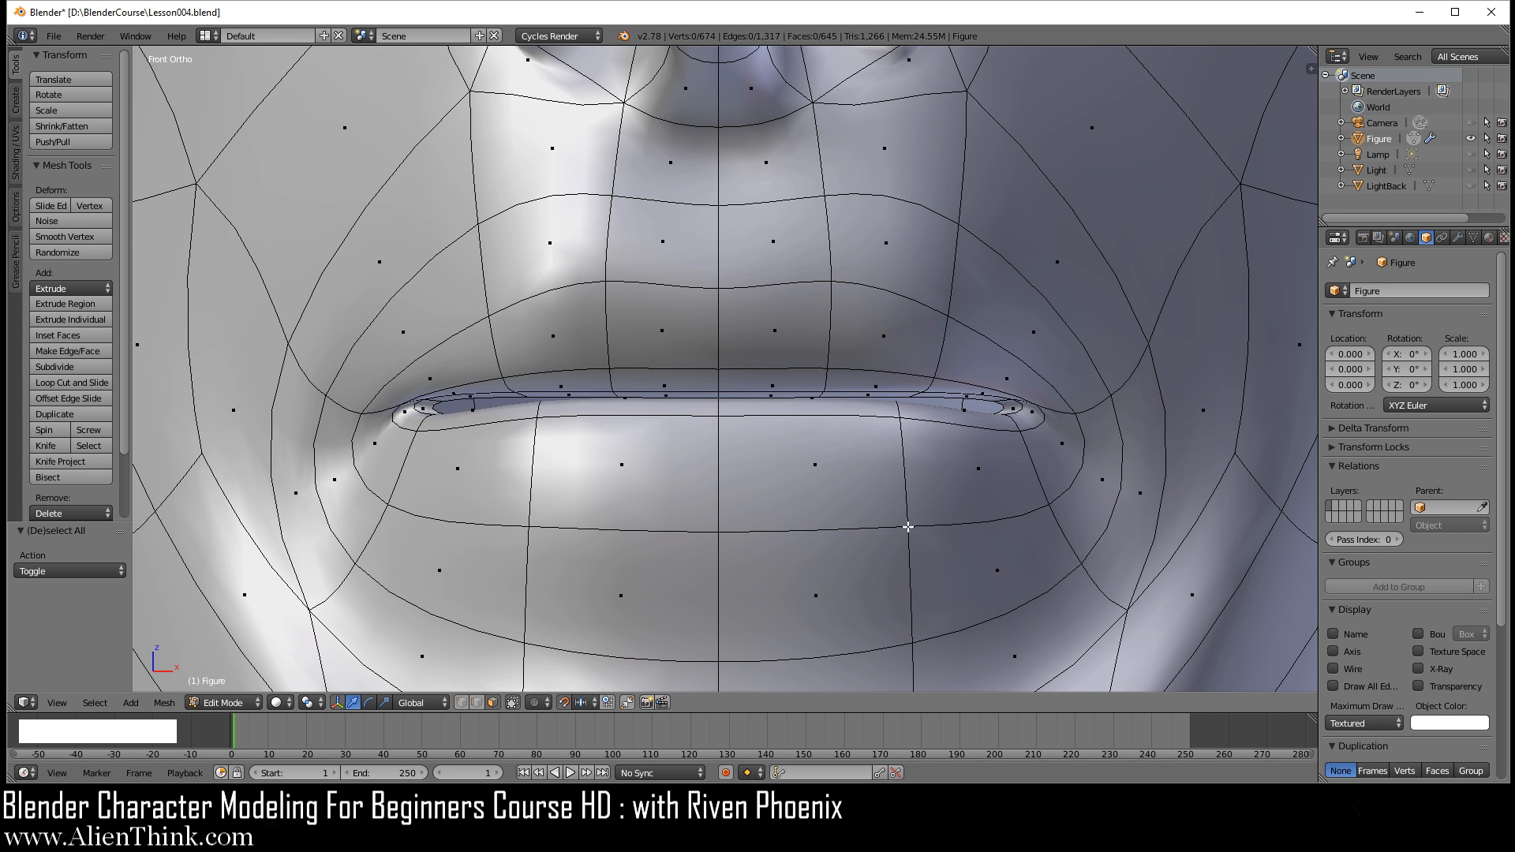
scroll(924, 465, "down", 1)
key("Tab")
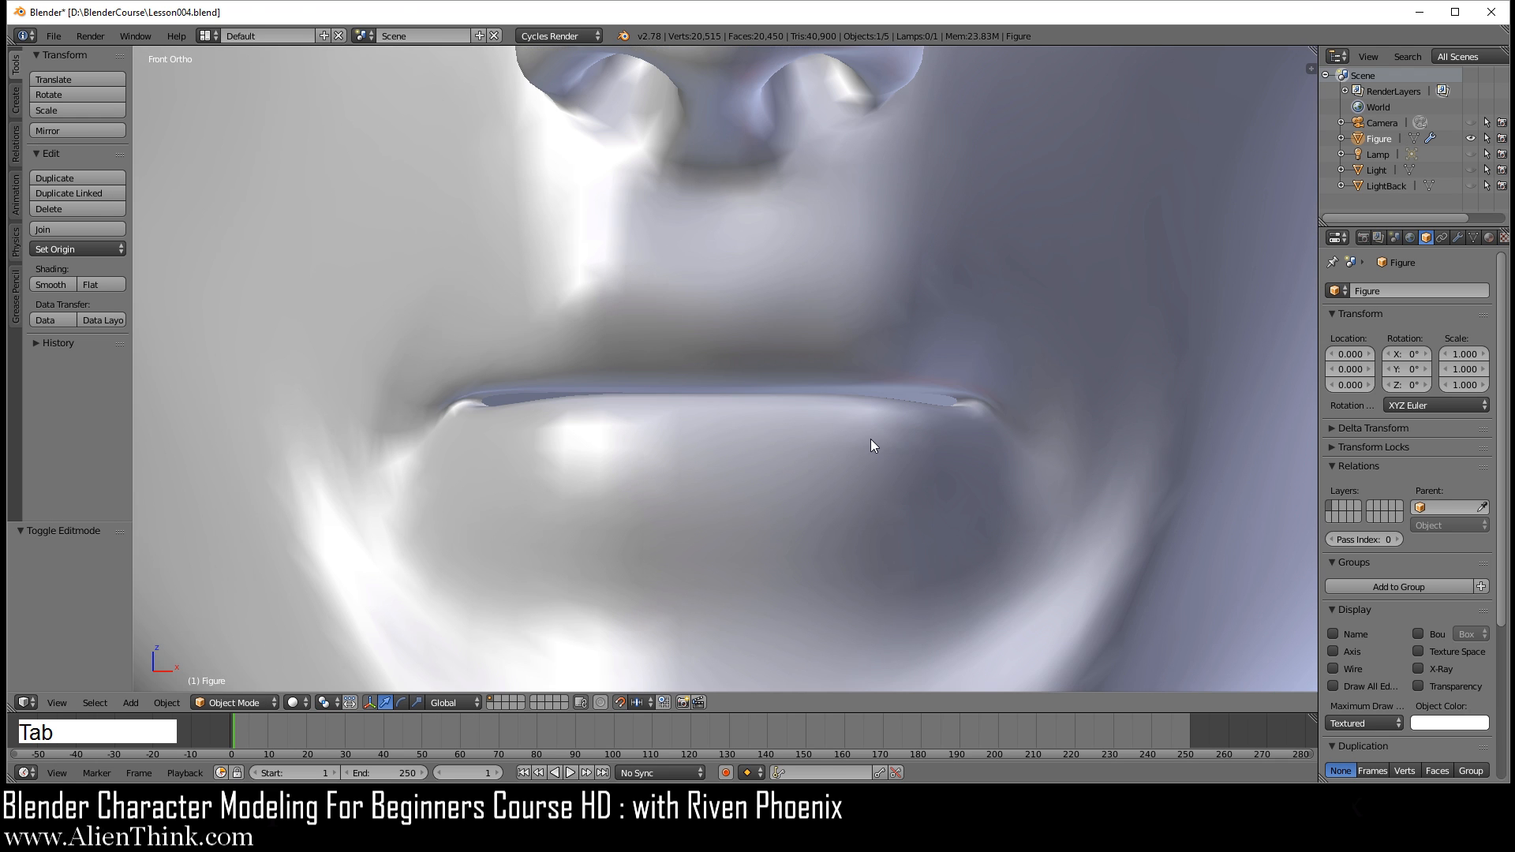
scroll(870, 438, "down", 2)
middle_click_drag(856, 396, 676, 289)
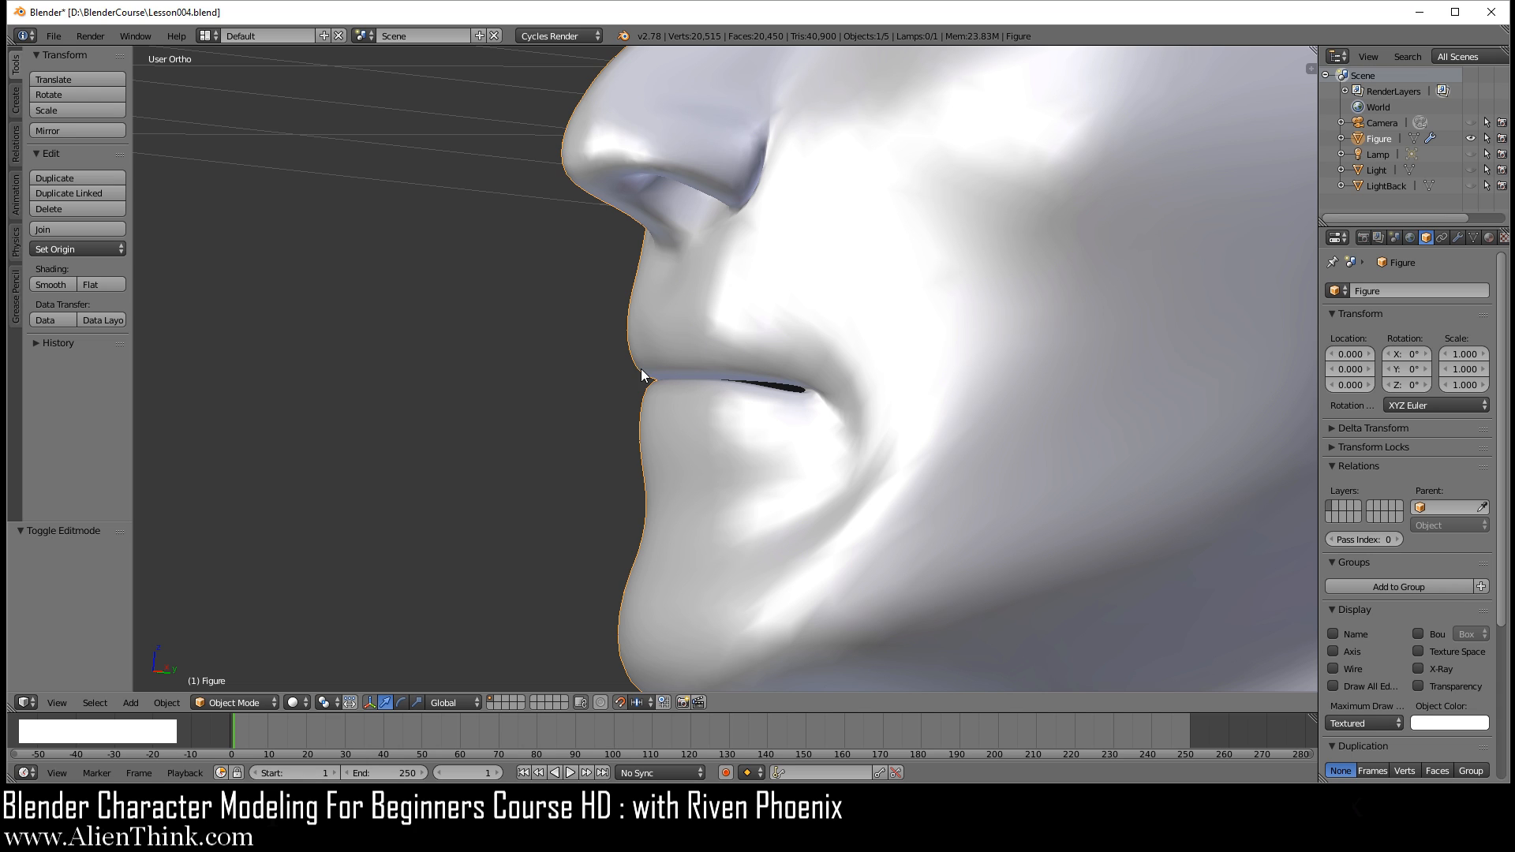
key("KP_1")
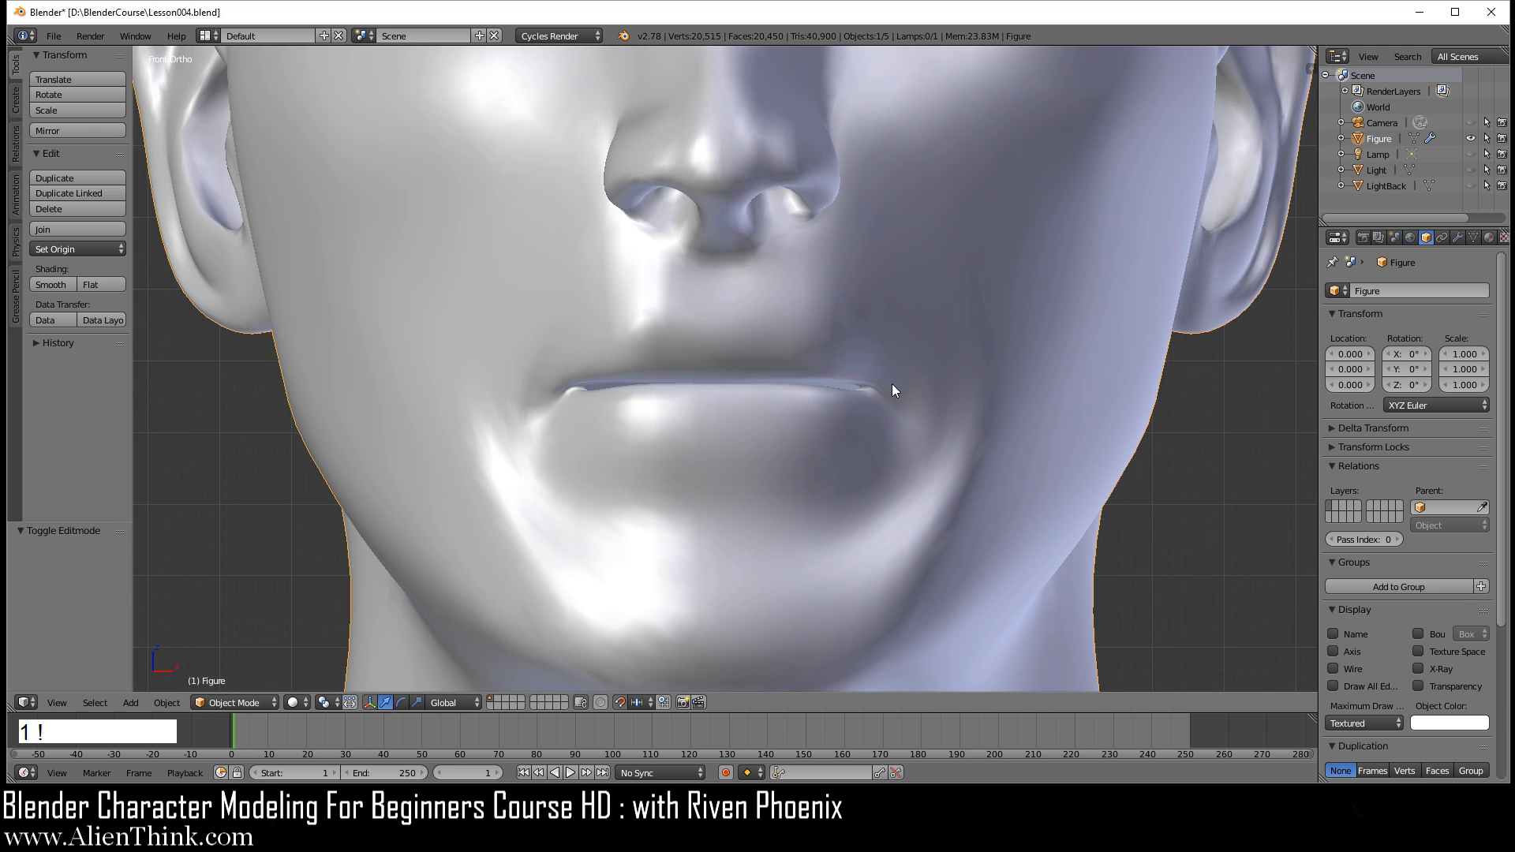
Step: Add one centred loop cut through both lips, between the mouth opening and the lip border
key("Tab")
scroll(857, 414, "up", 4)
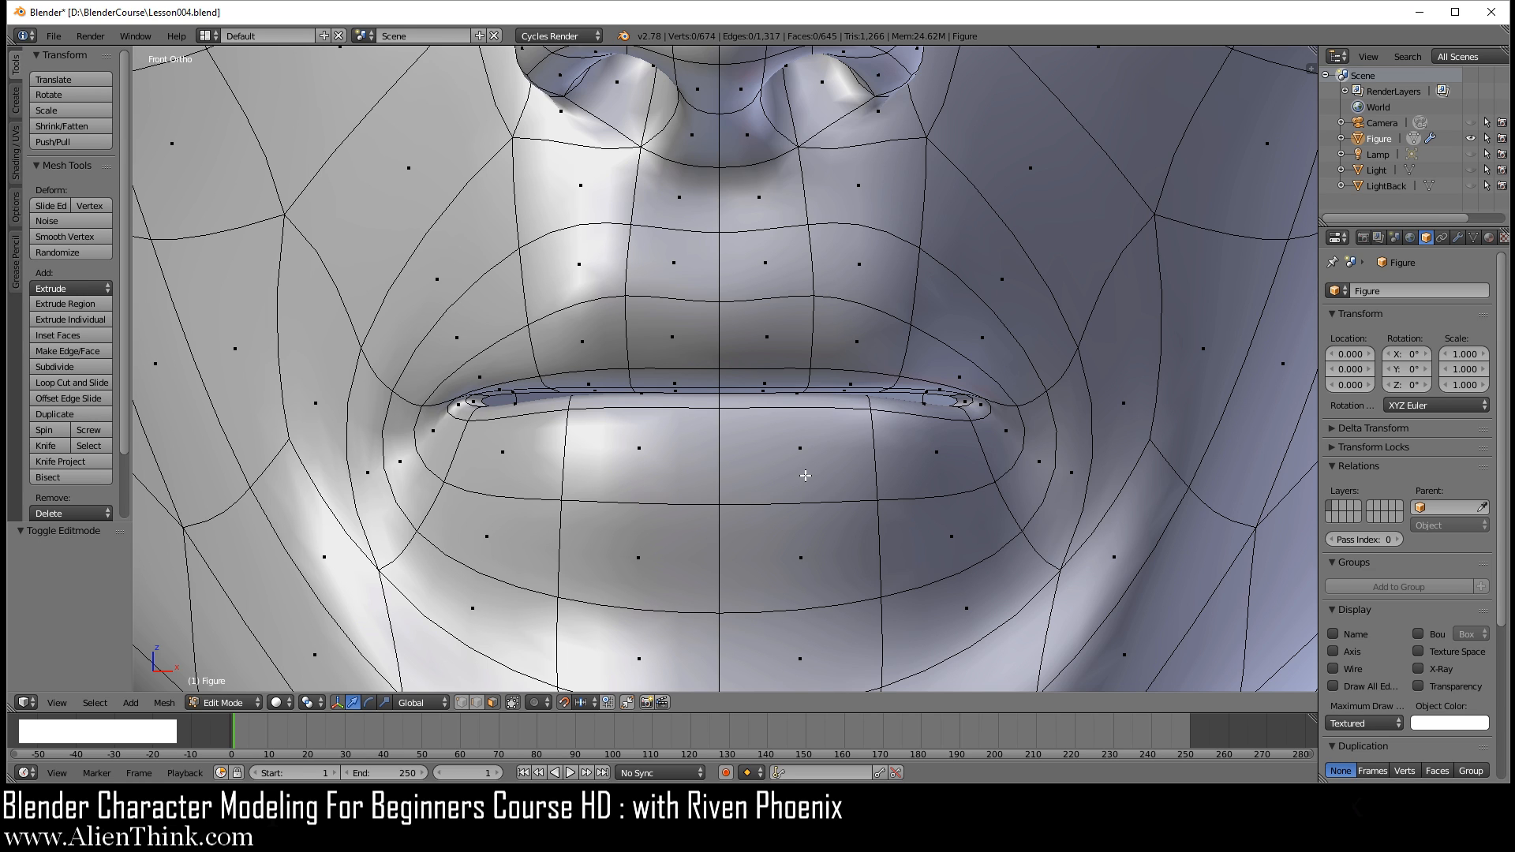
key("ctrl")
key("ctrl+r")
left_click(819, 336)
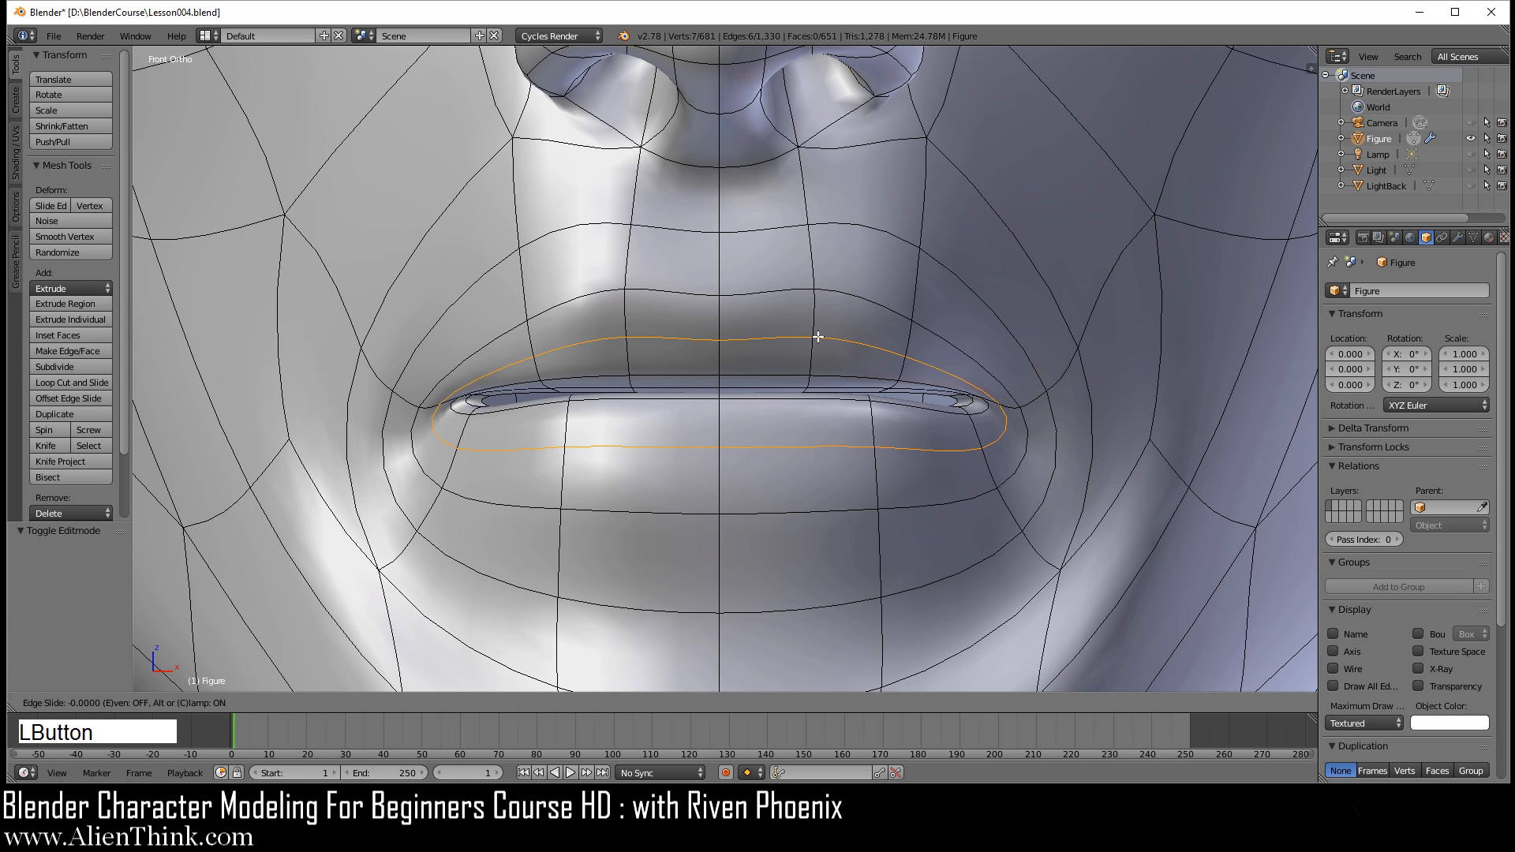
right_click(818, 336)
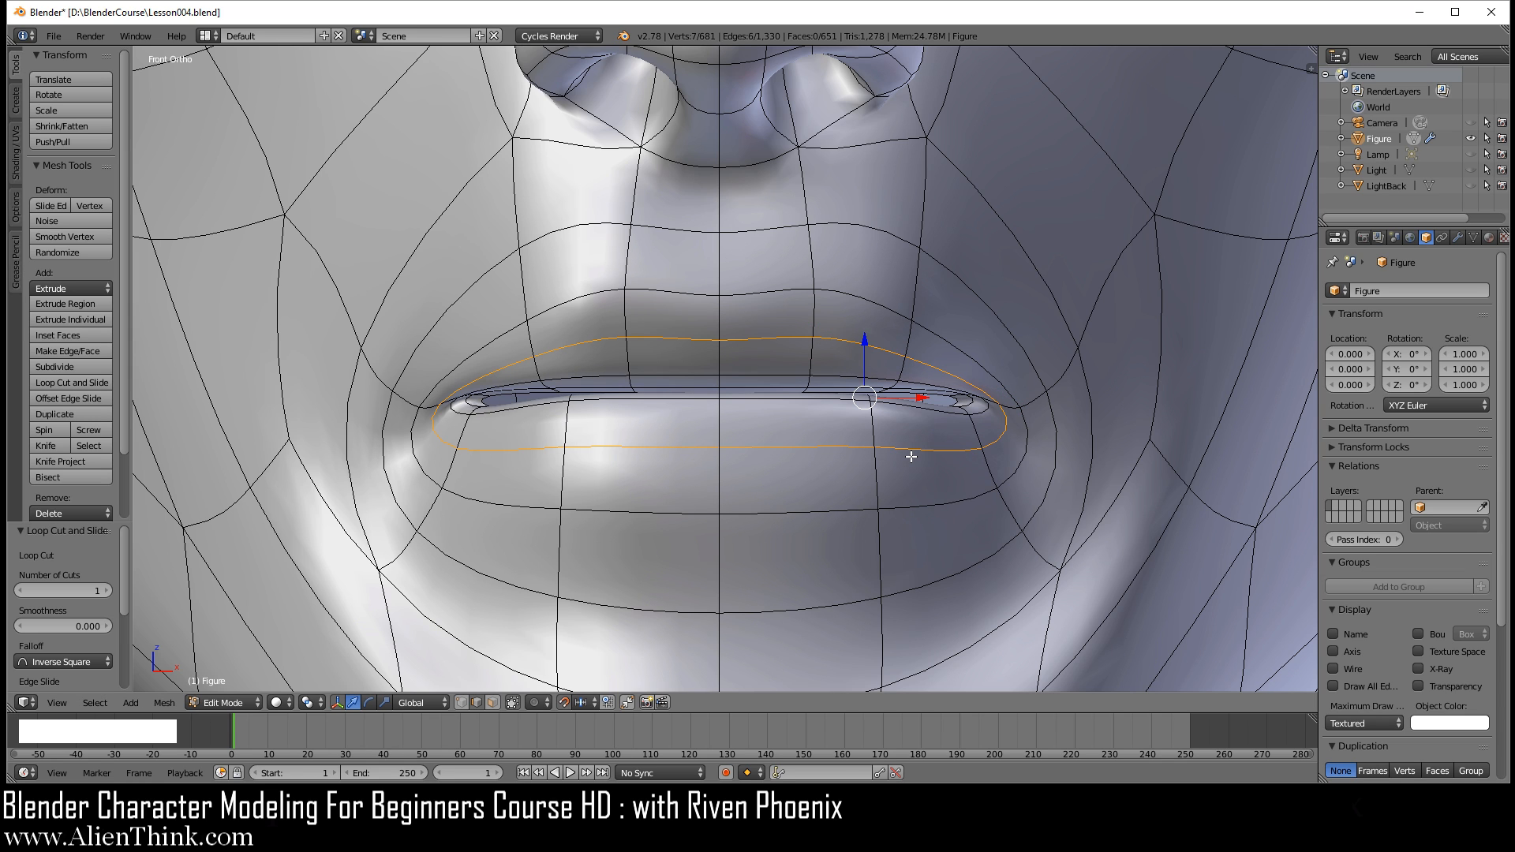
Step: Edge-slide the new loop's centre edge on the upper lip up to the lip border with a factor of -1
right_click(777, 337)
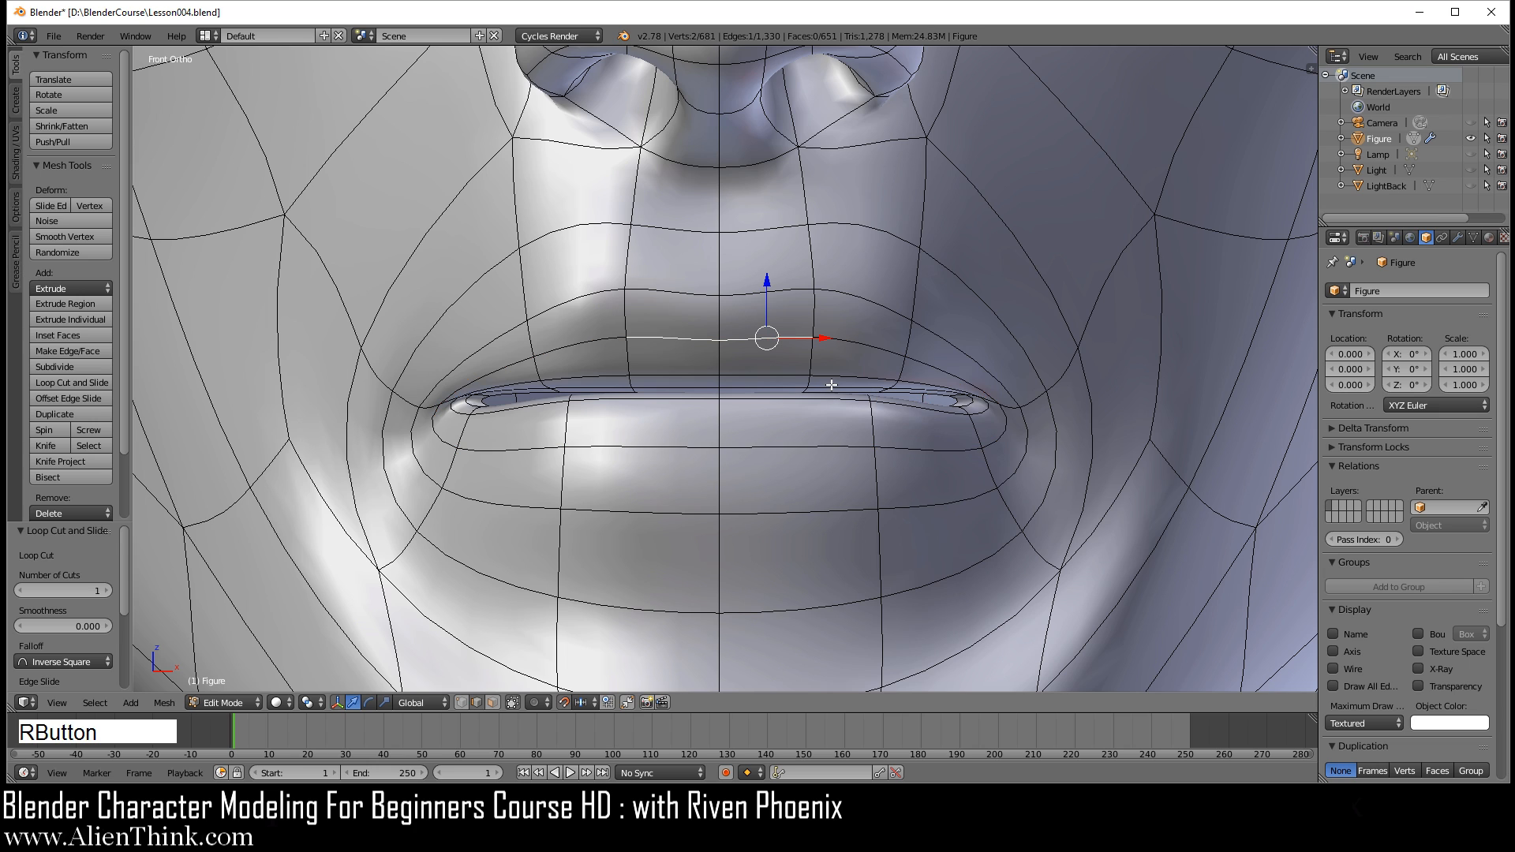
key("g")
key("g")
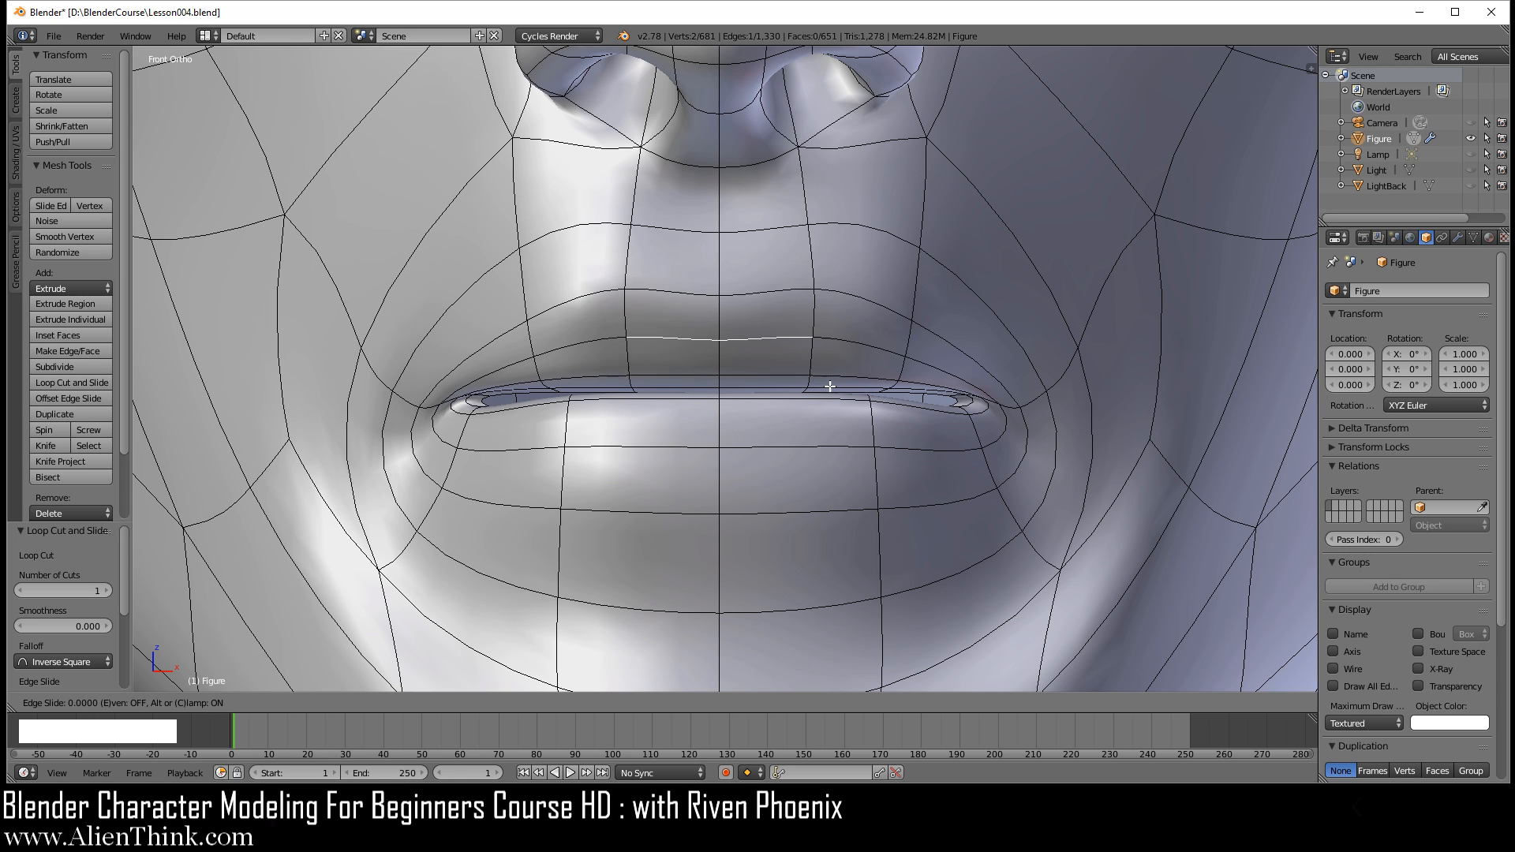
left_click(835, 296)
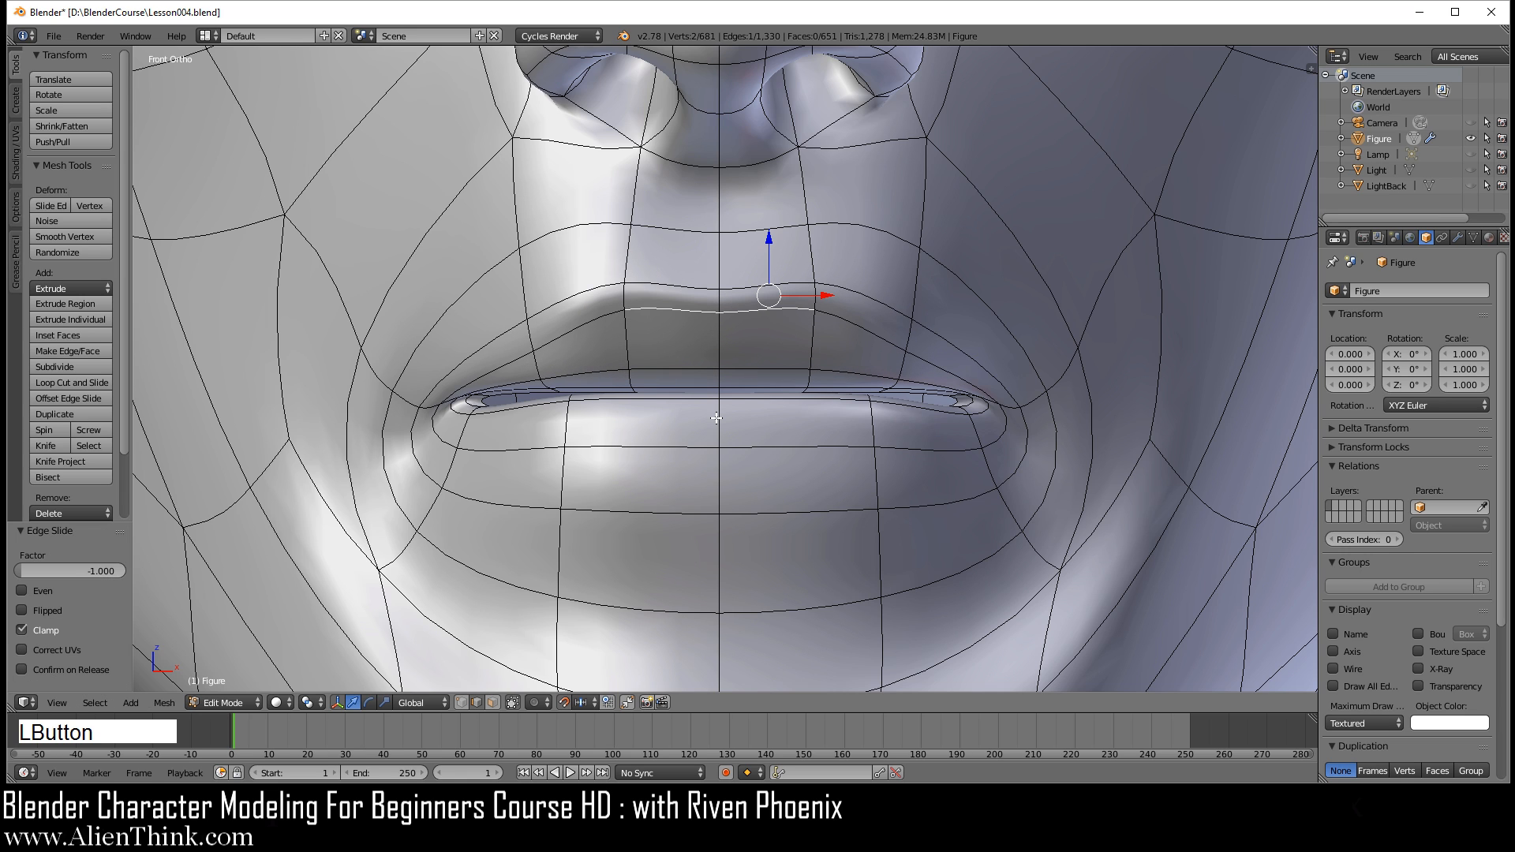
Step: Edge-slide the adjacent side edge of the upper lip toward the lip border with a factor of 0.9 and check the smoothed lip
right_click(888, 337)
key("g")
key("g")
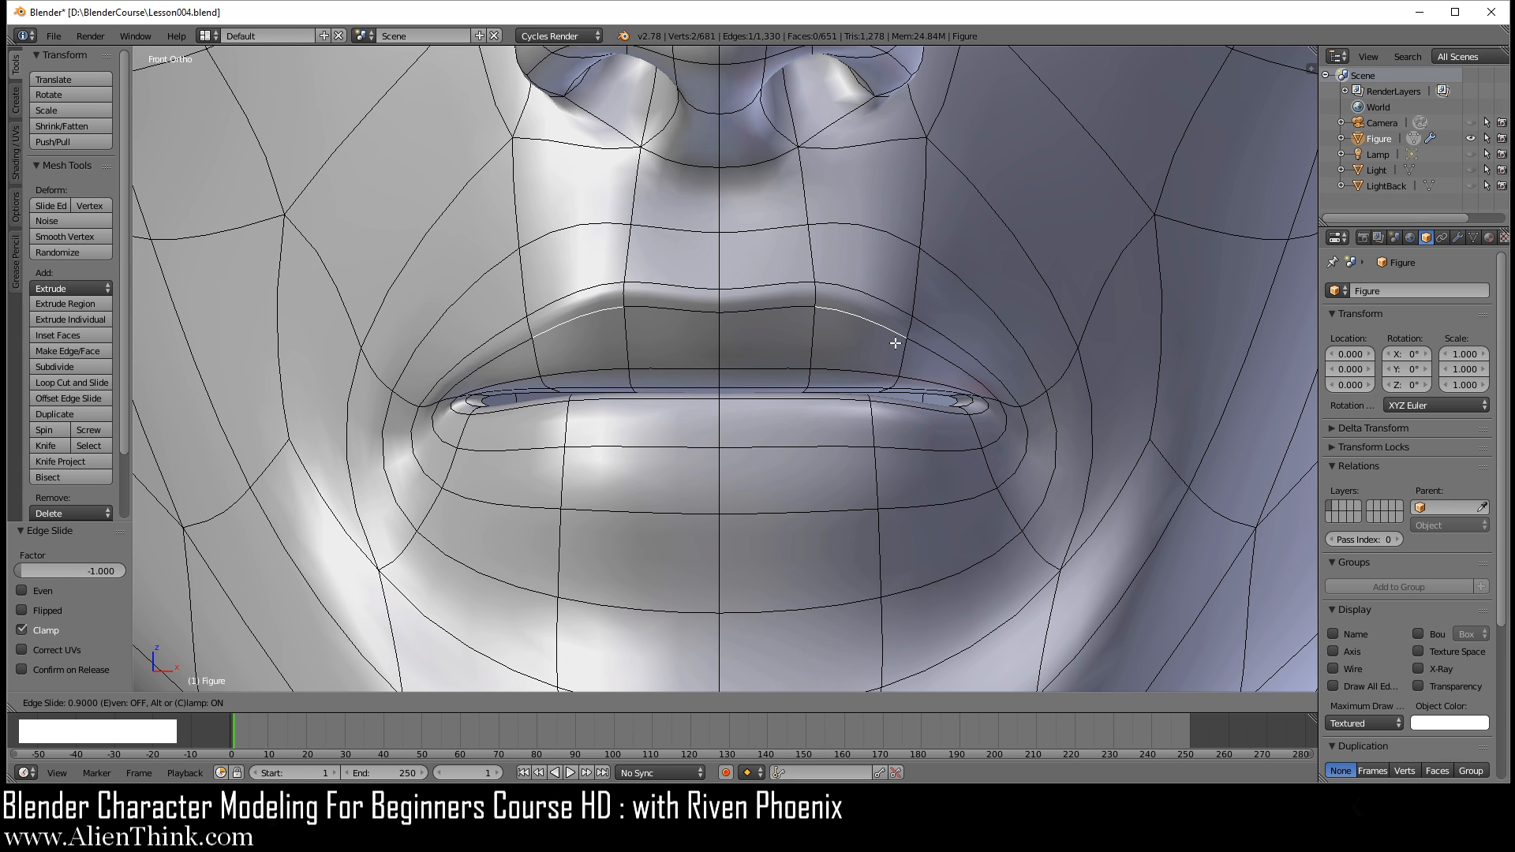
left_click(896, 344)
key("Tab")
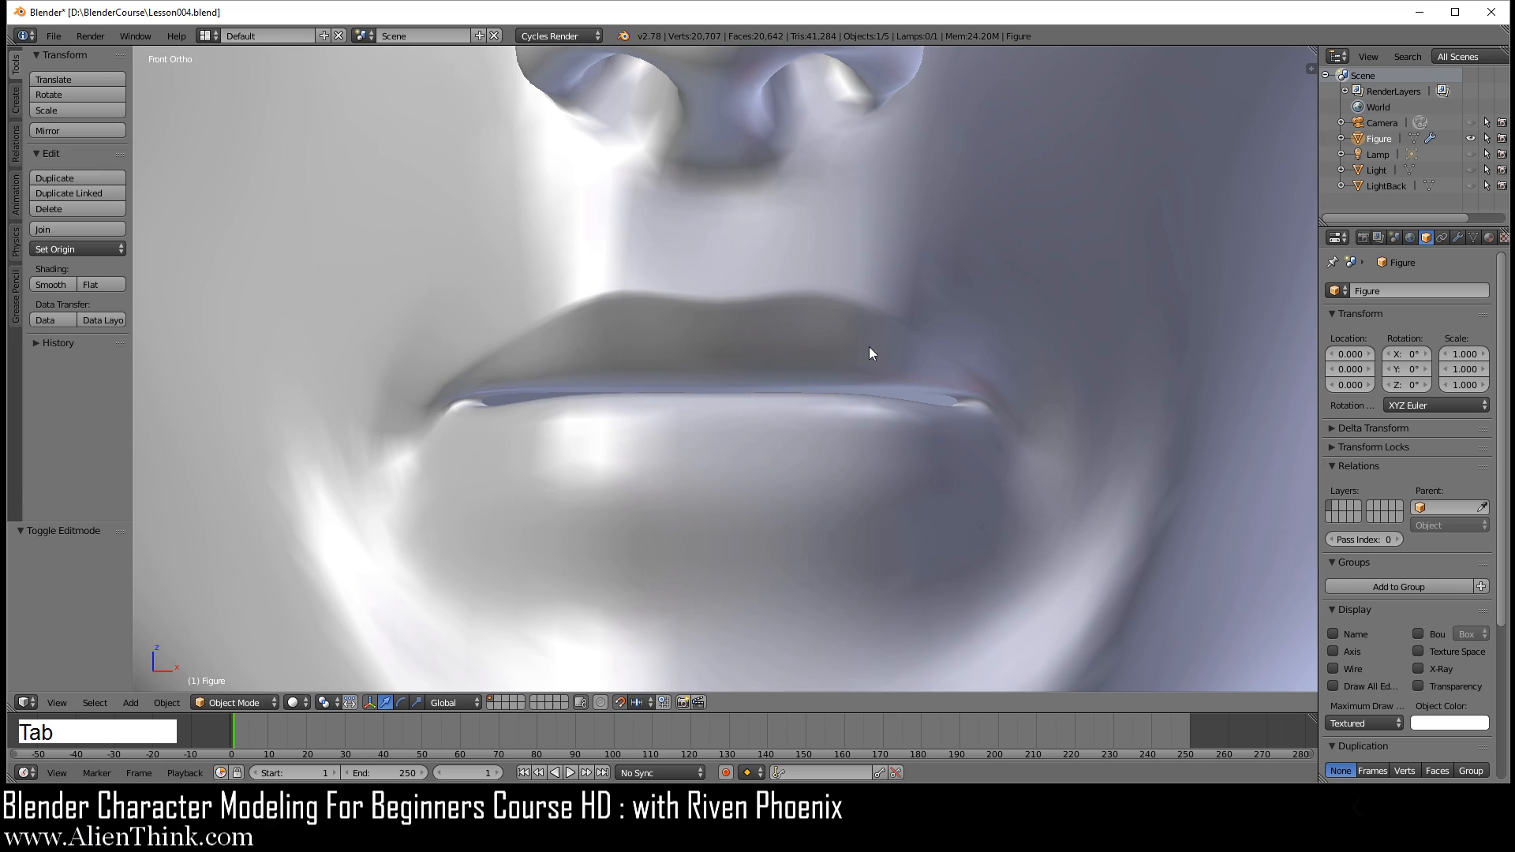
scroll(873, 358, "down", 3)
middle_click_drag(873, 378, 827, 414)
key("KP_1")
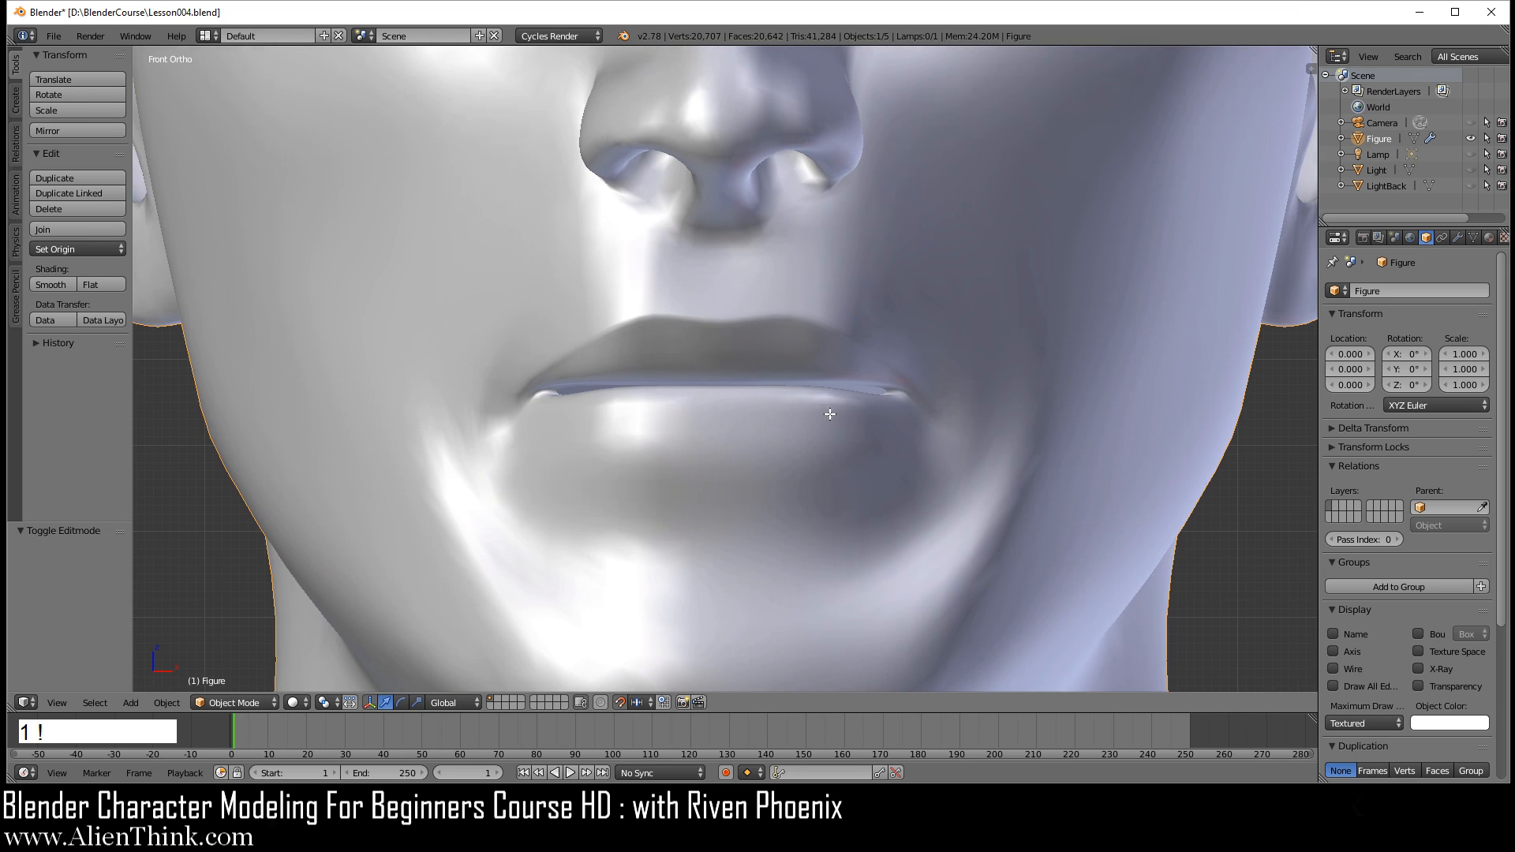
Step: Edge-slide the new loop's centre edge on the lower lip down toward the lower lip border with a factor of 1
key("Tab")
scroll(783, 464, "up", 2)
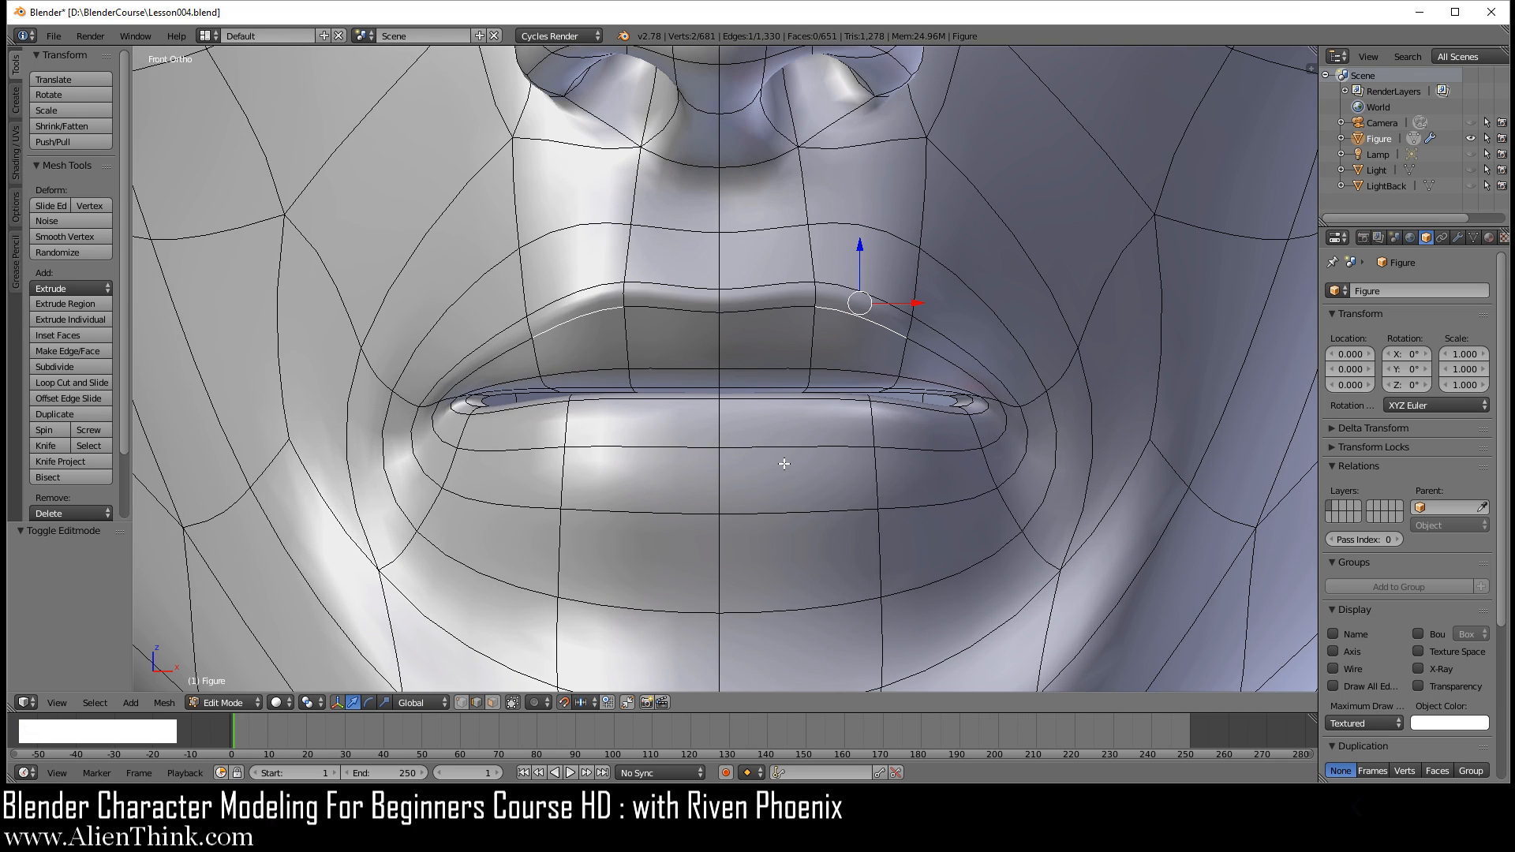
right_click(793, 450)
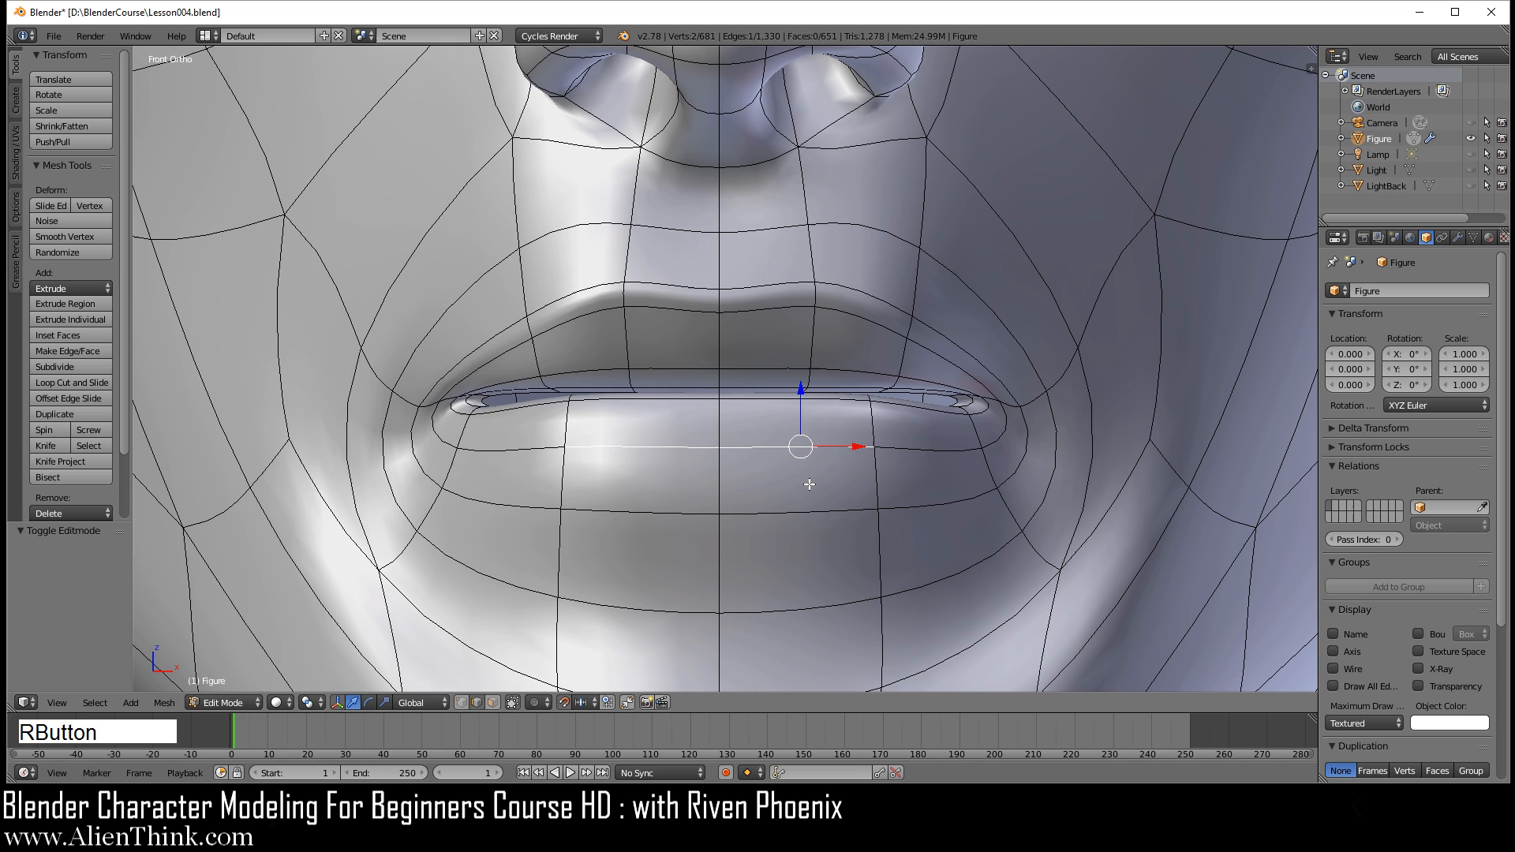
key("g")
key("g")
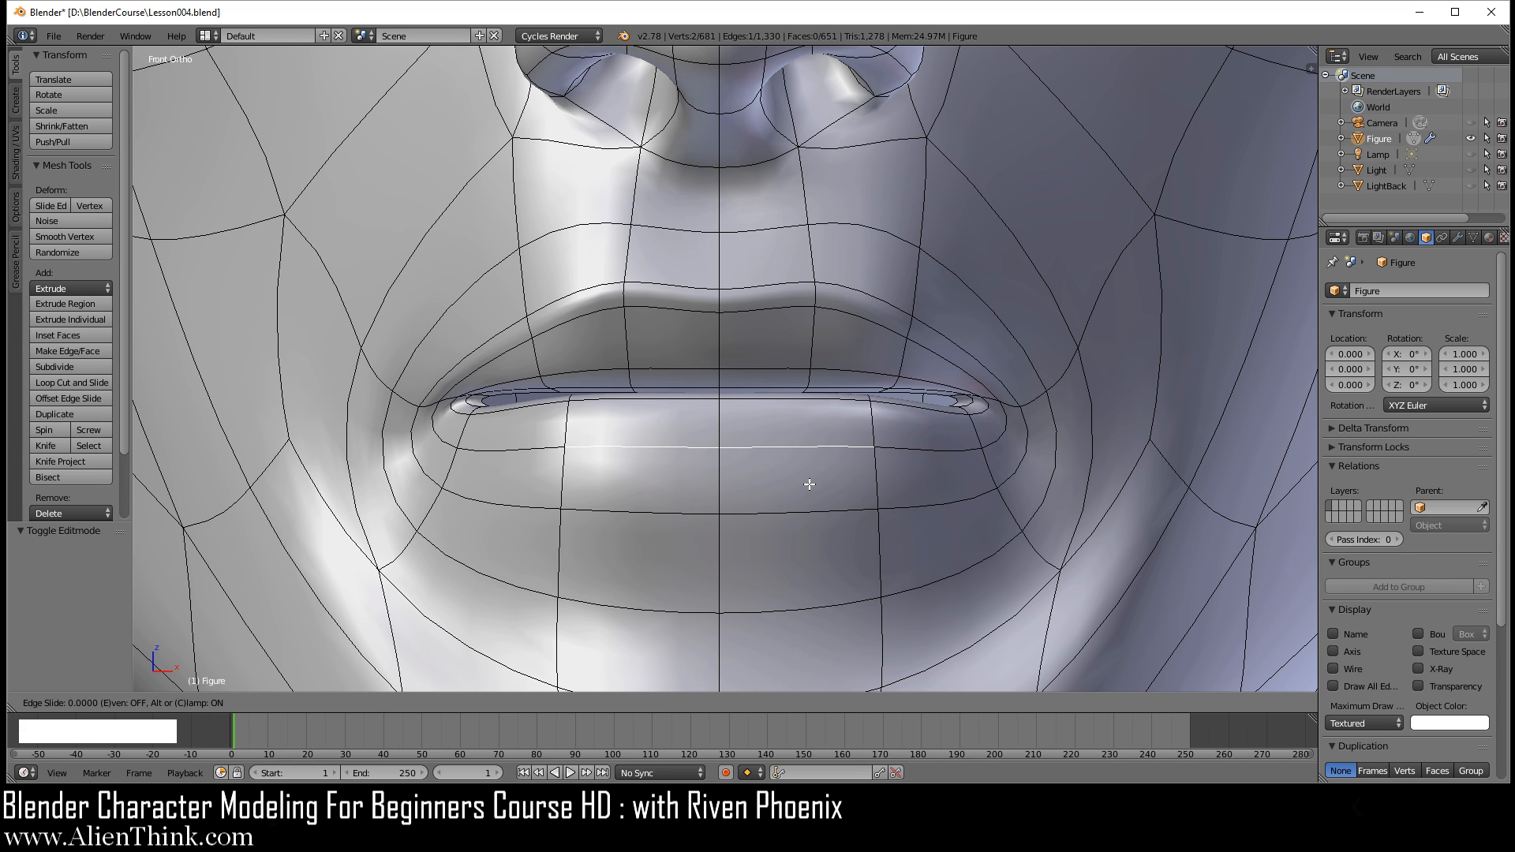
left_click(812, 556)
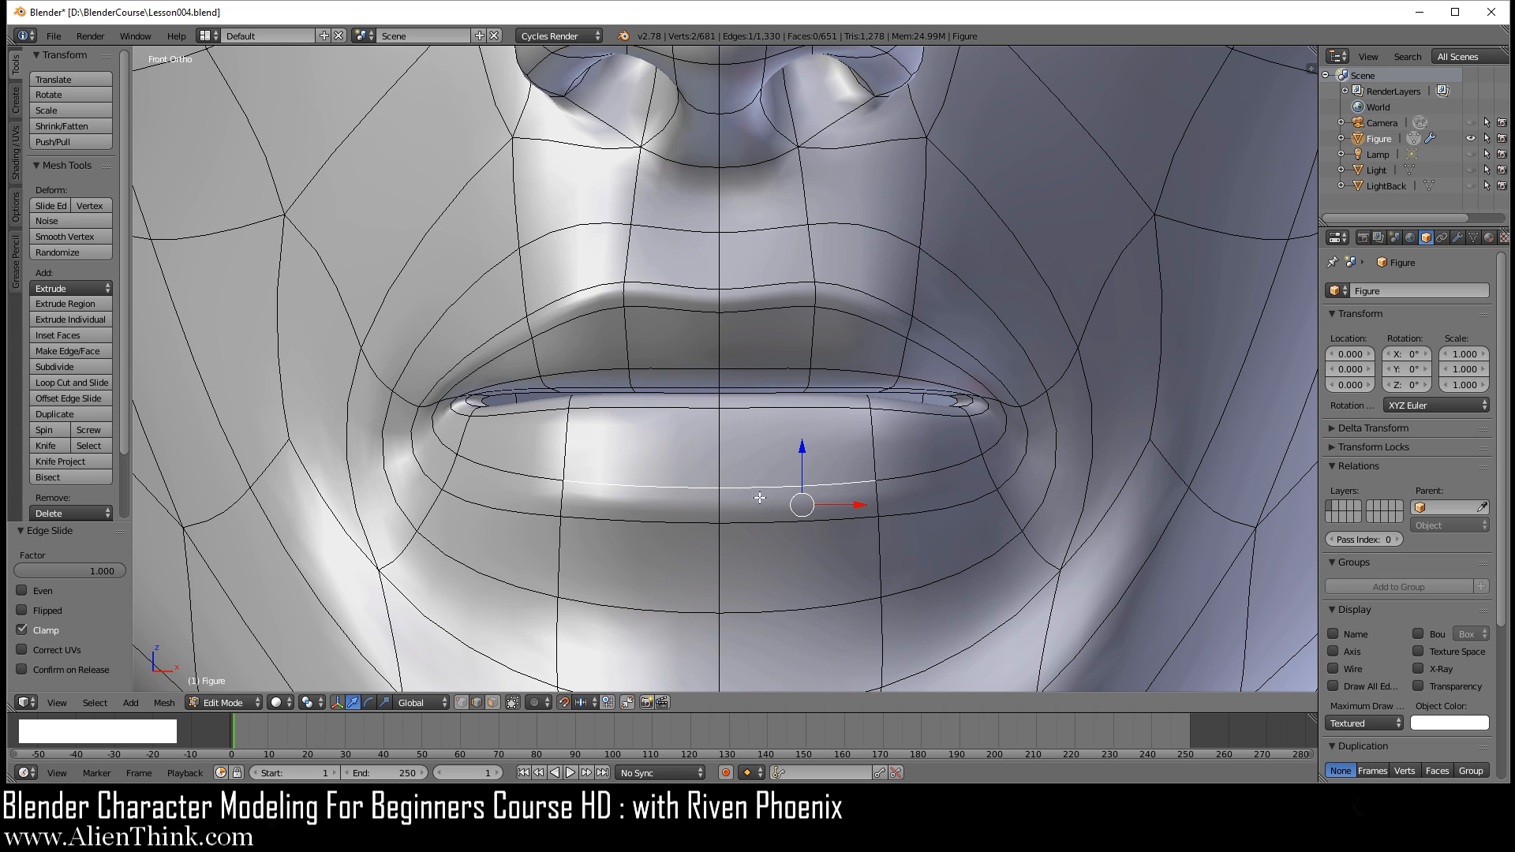
key("Tab")
middle_click_drag(849, 505, 765, 442)
key("Tab")
key("KP_1")
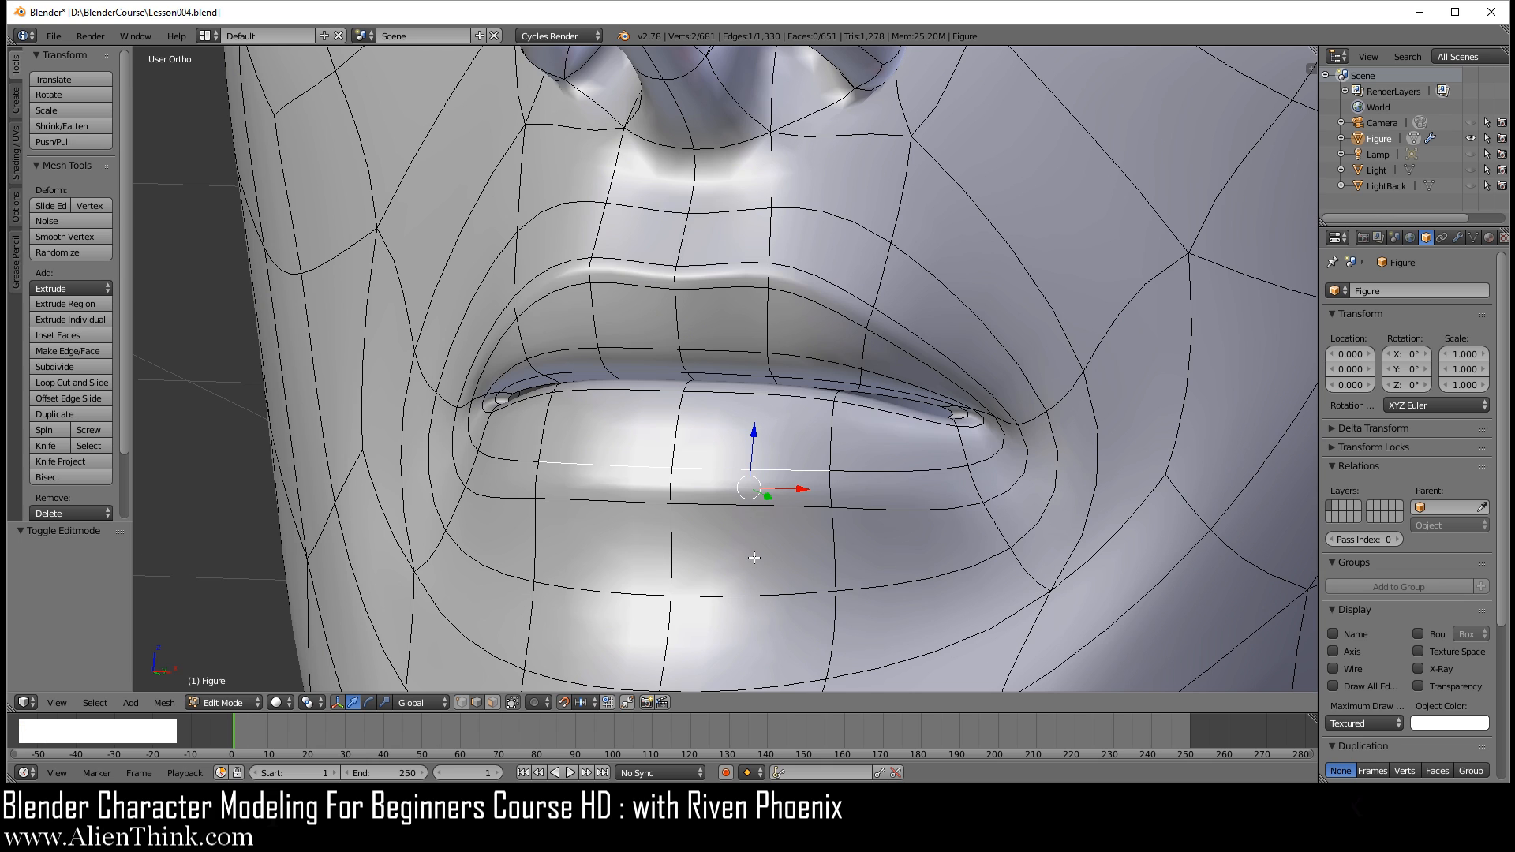
Step: In front view, rotate the lower centre edge of the upper lip and the edge just beneath it by -15° each
right_click(795, 411)
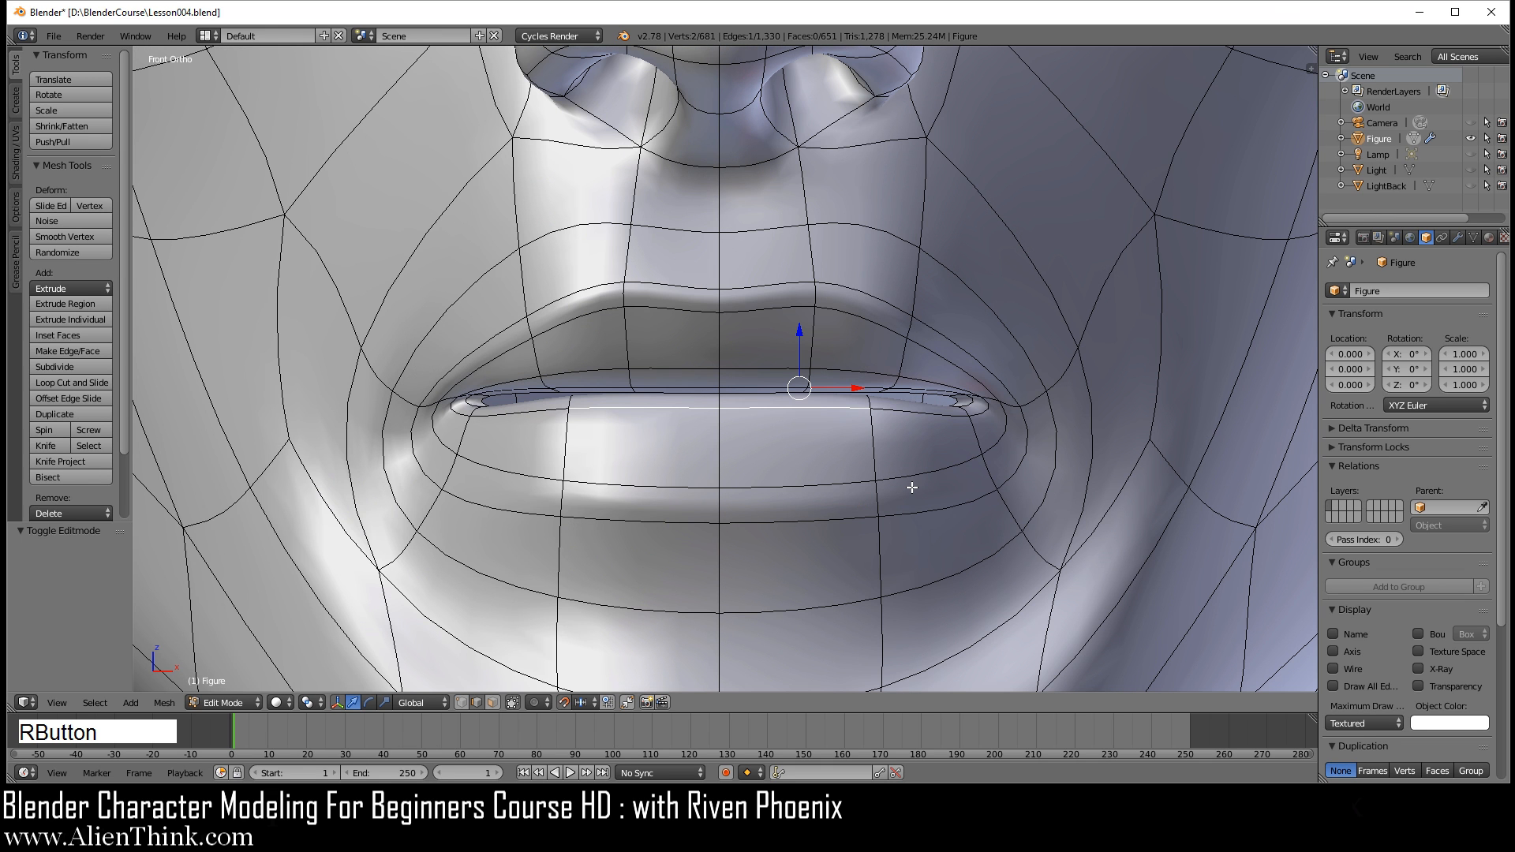
right_click(766, 368)
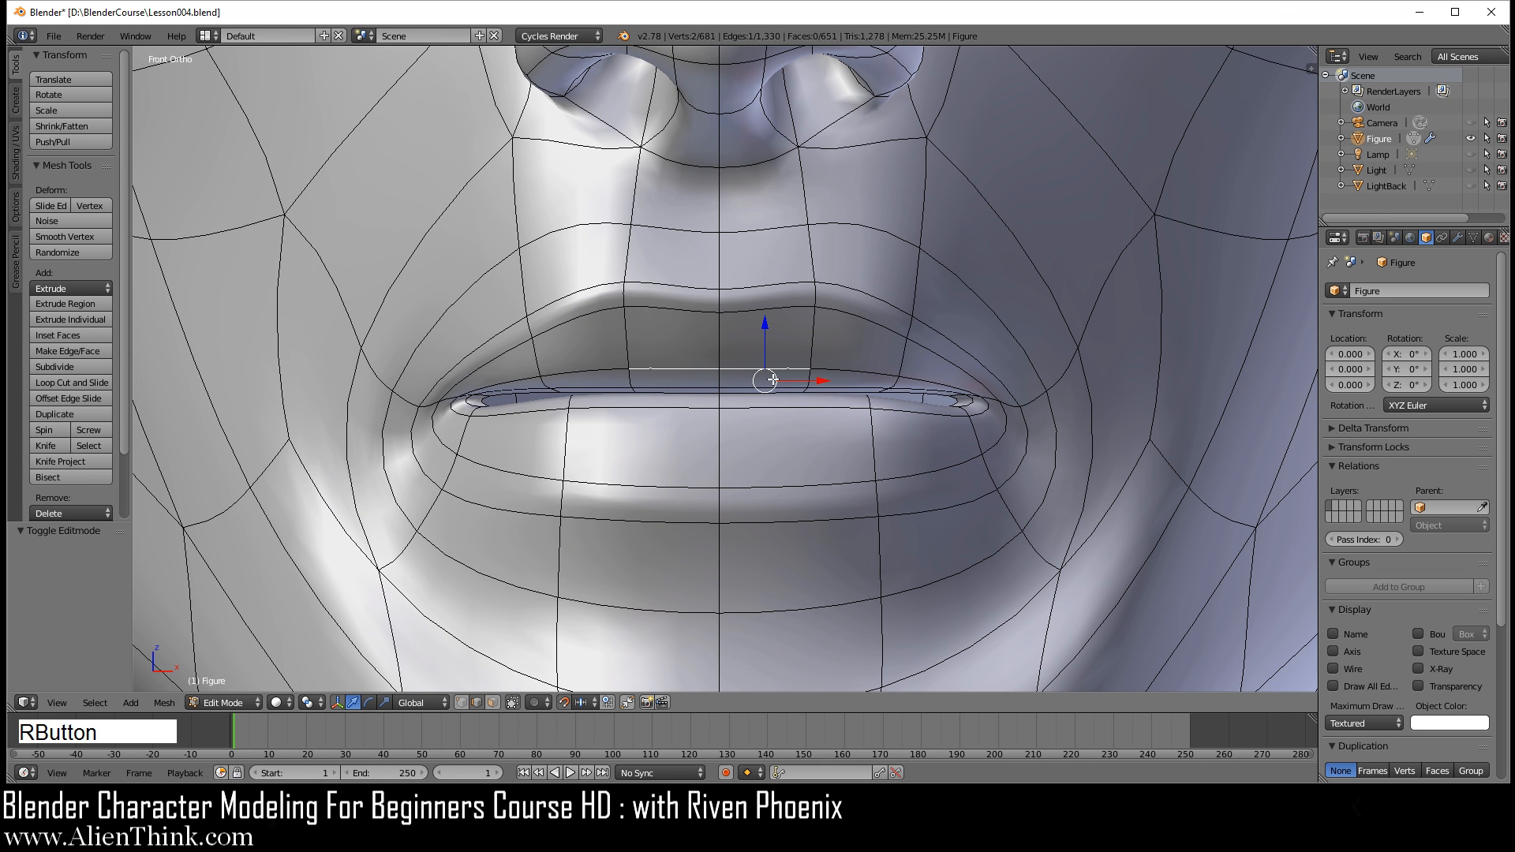
scroll(913, 464, "up", 2)
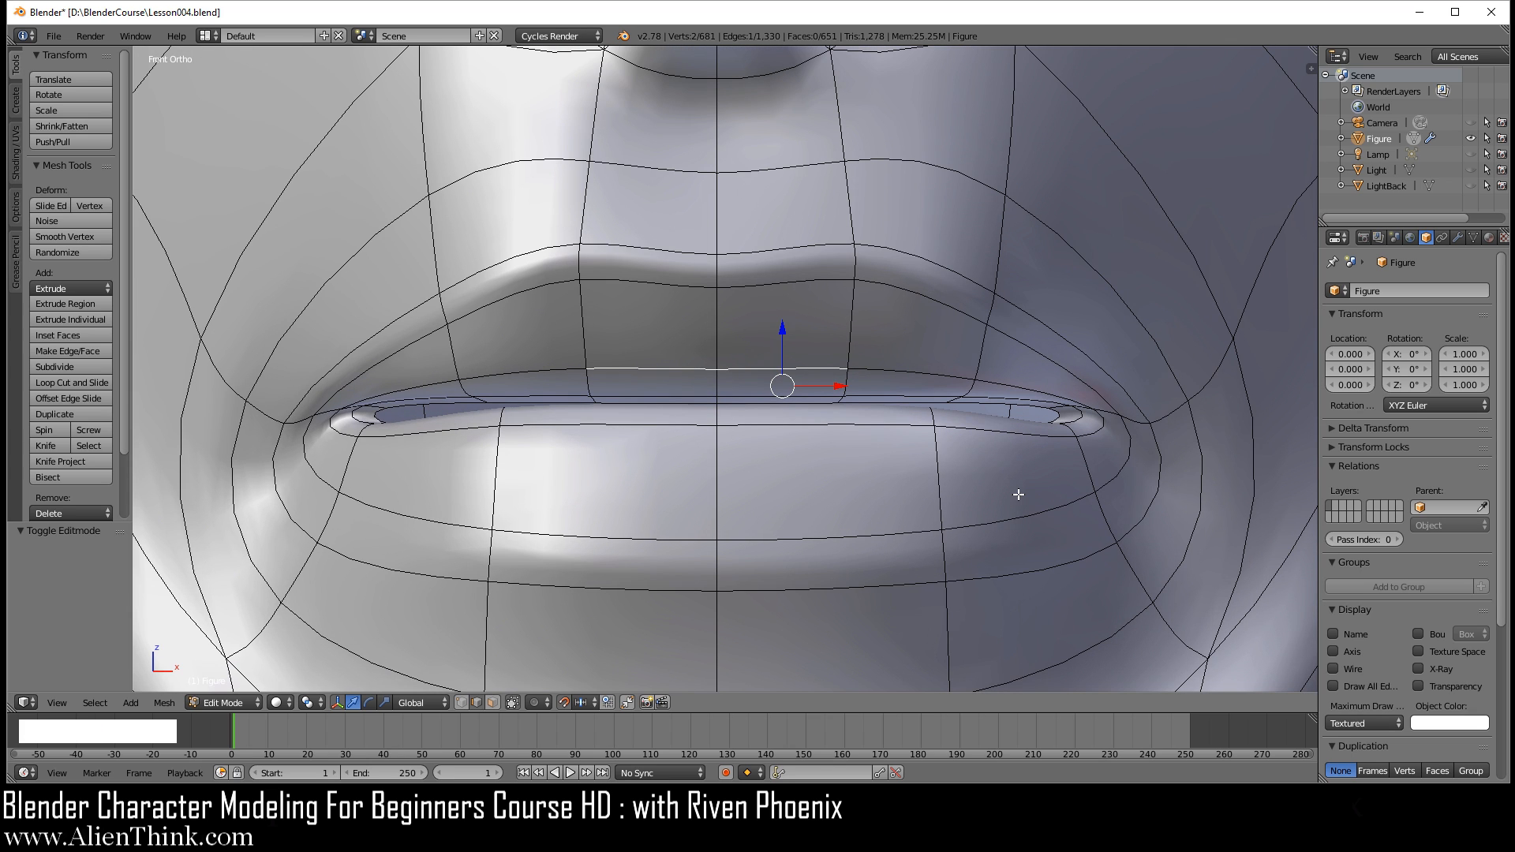
key("r")
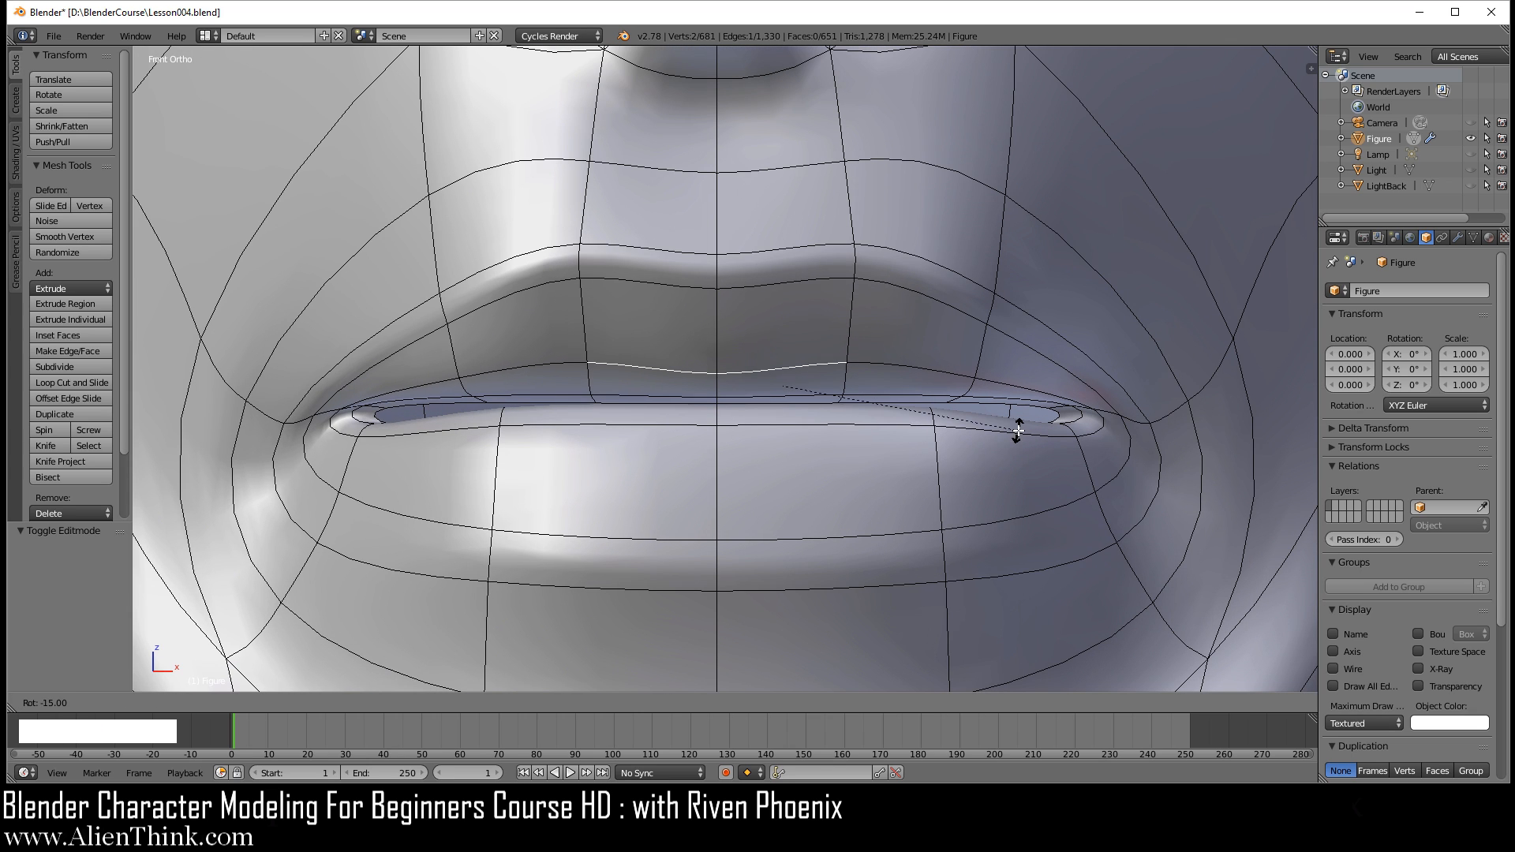
left_click(1013, 426)
right_click(830, 394)
key("r")
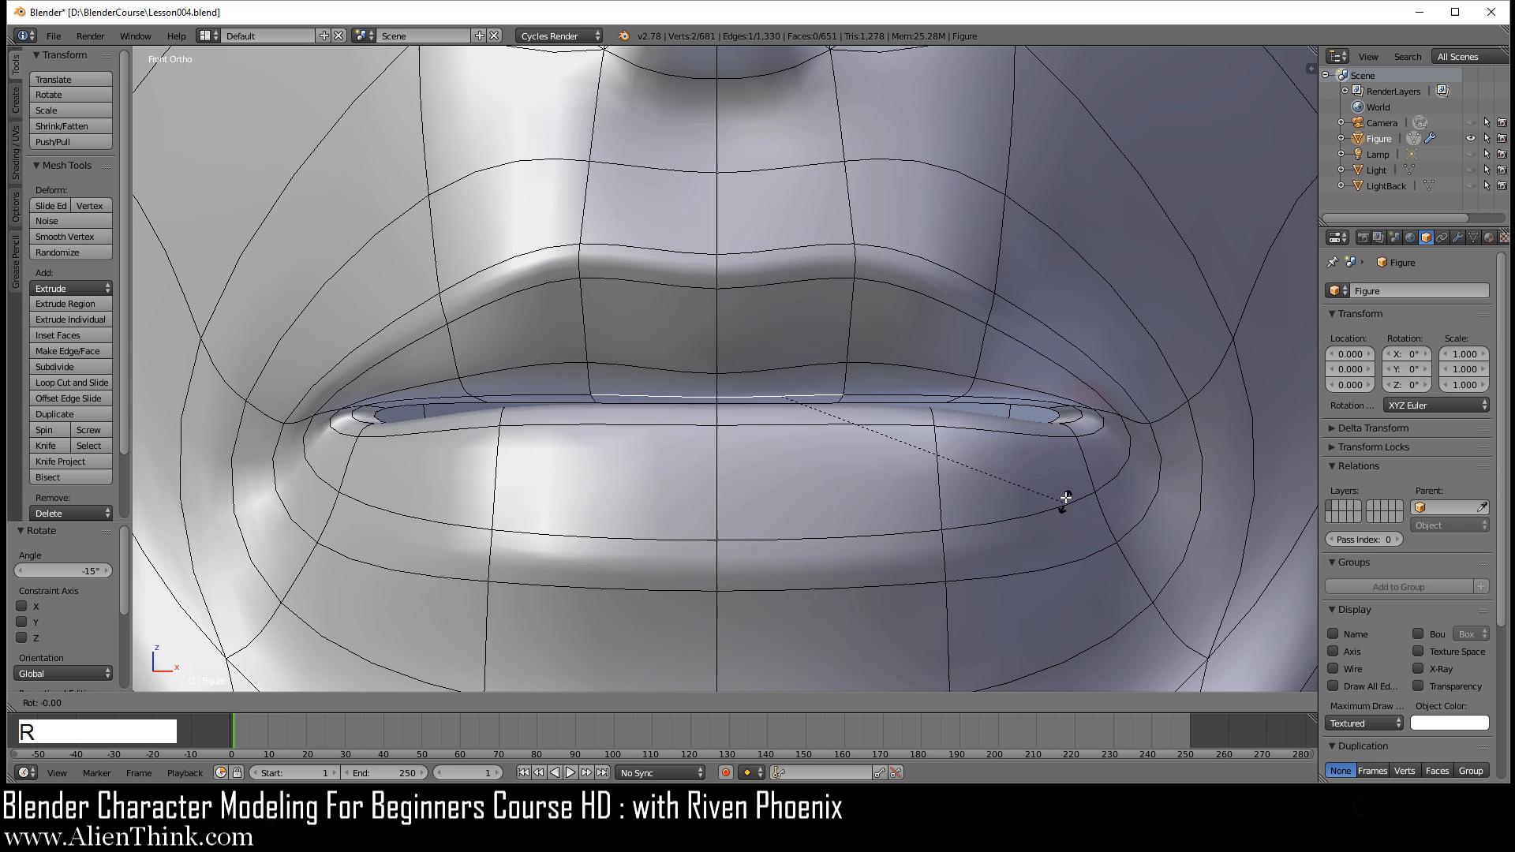
left_click(1054, 434)
Step: Rotate the innermost centre edge of the upper lip, right at the mouth opening, by -15°
scroll(906, 501, "up", 5)
right_click(935, 450)
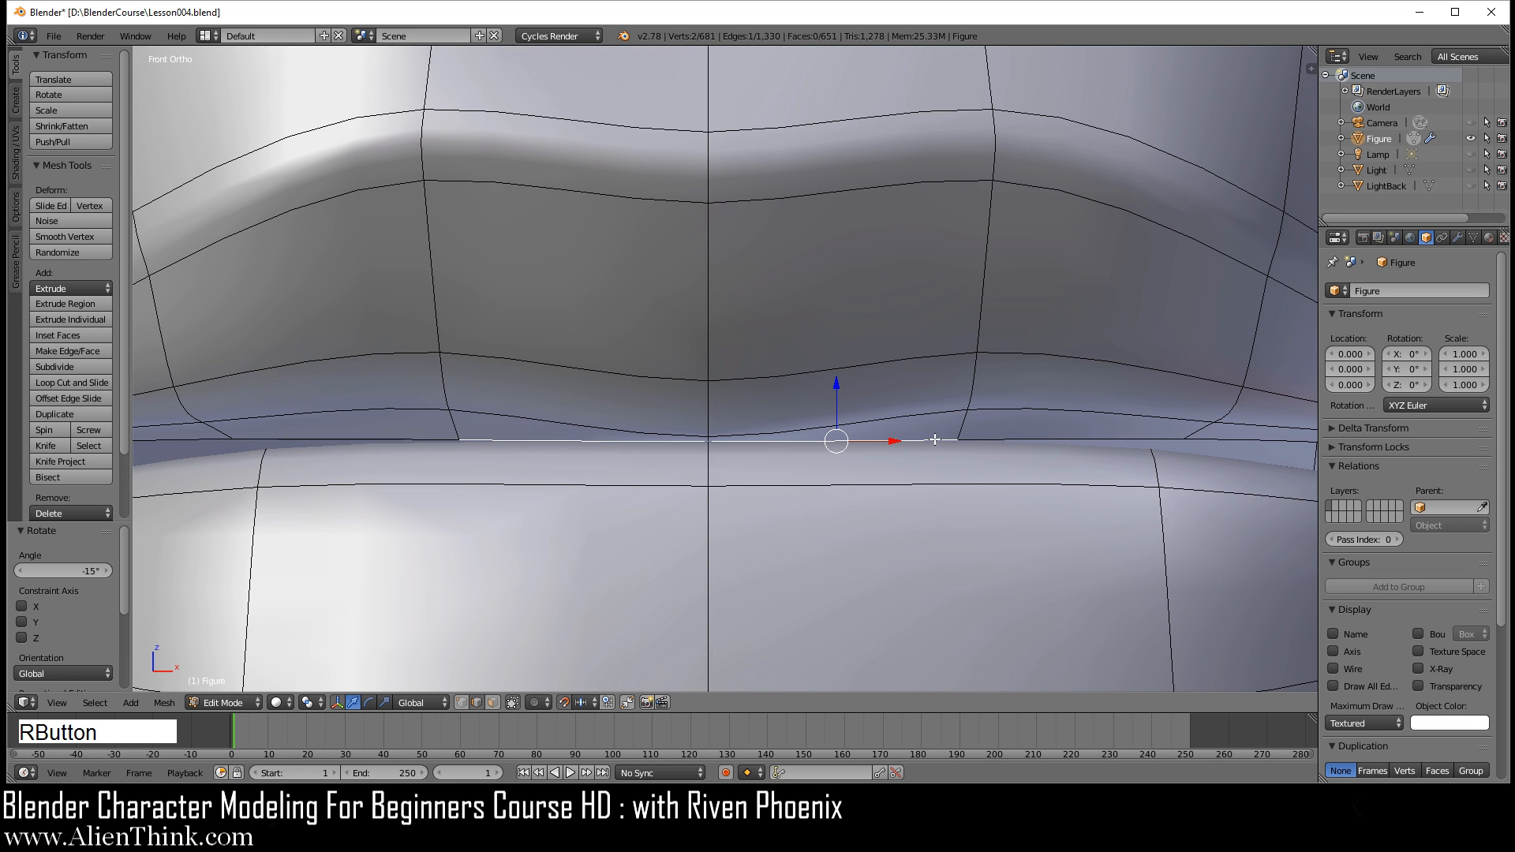
key("r")
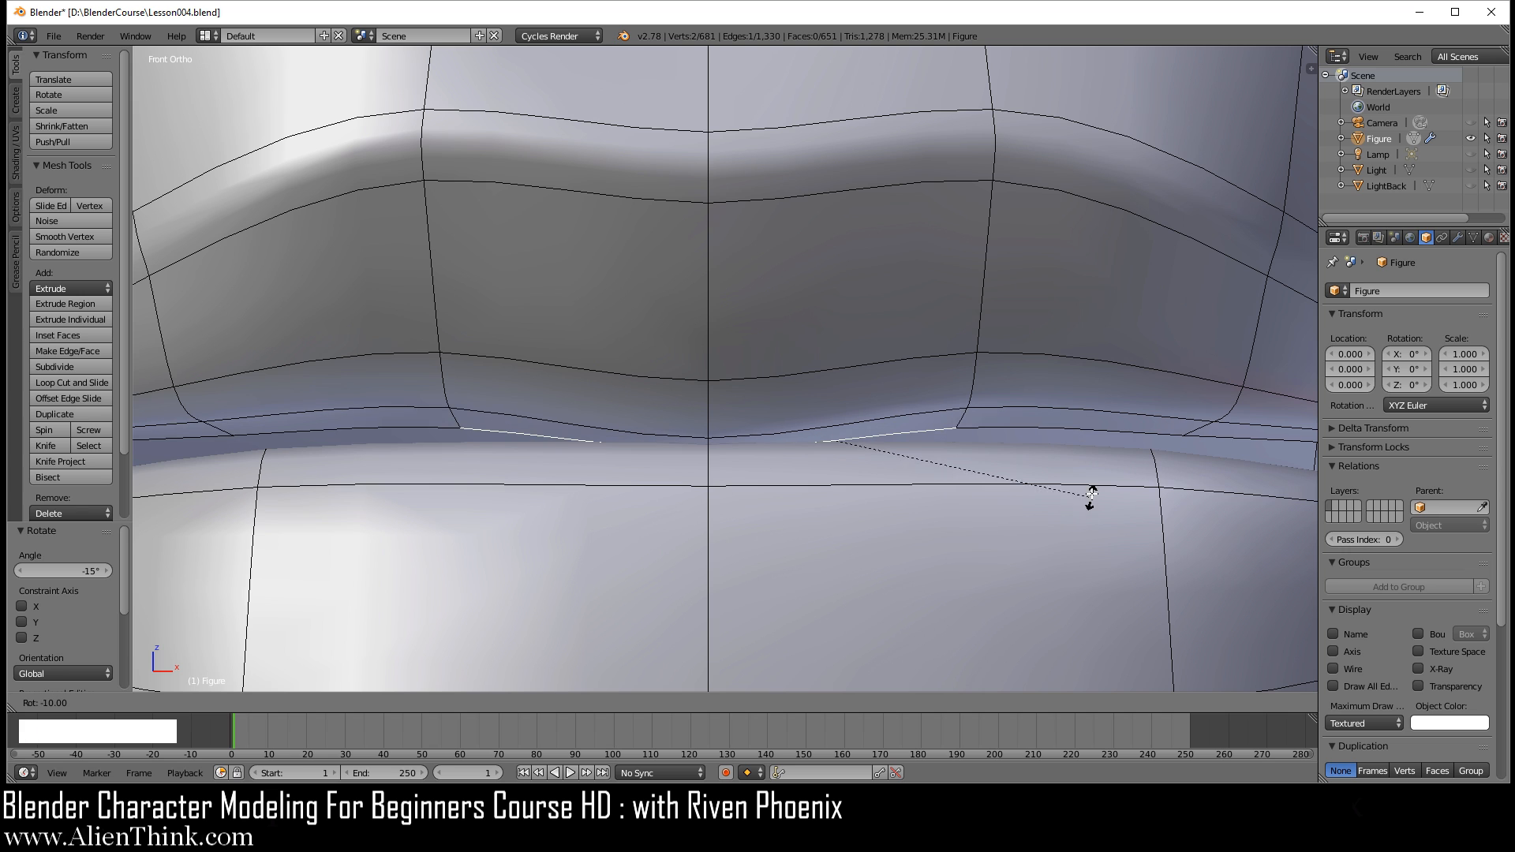
left_click(1087, 491)
scroll(1058, 483, "down", 4)
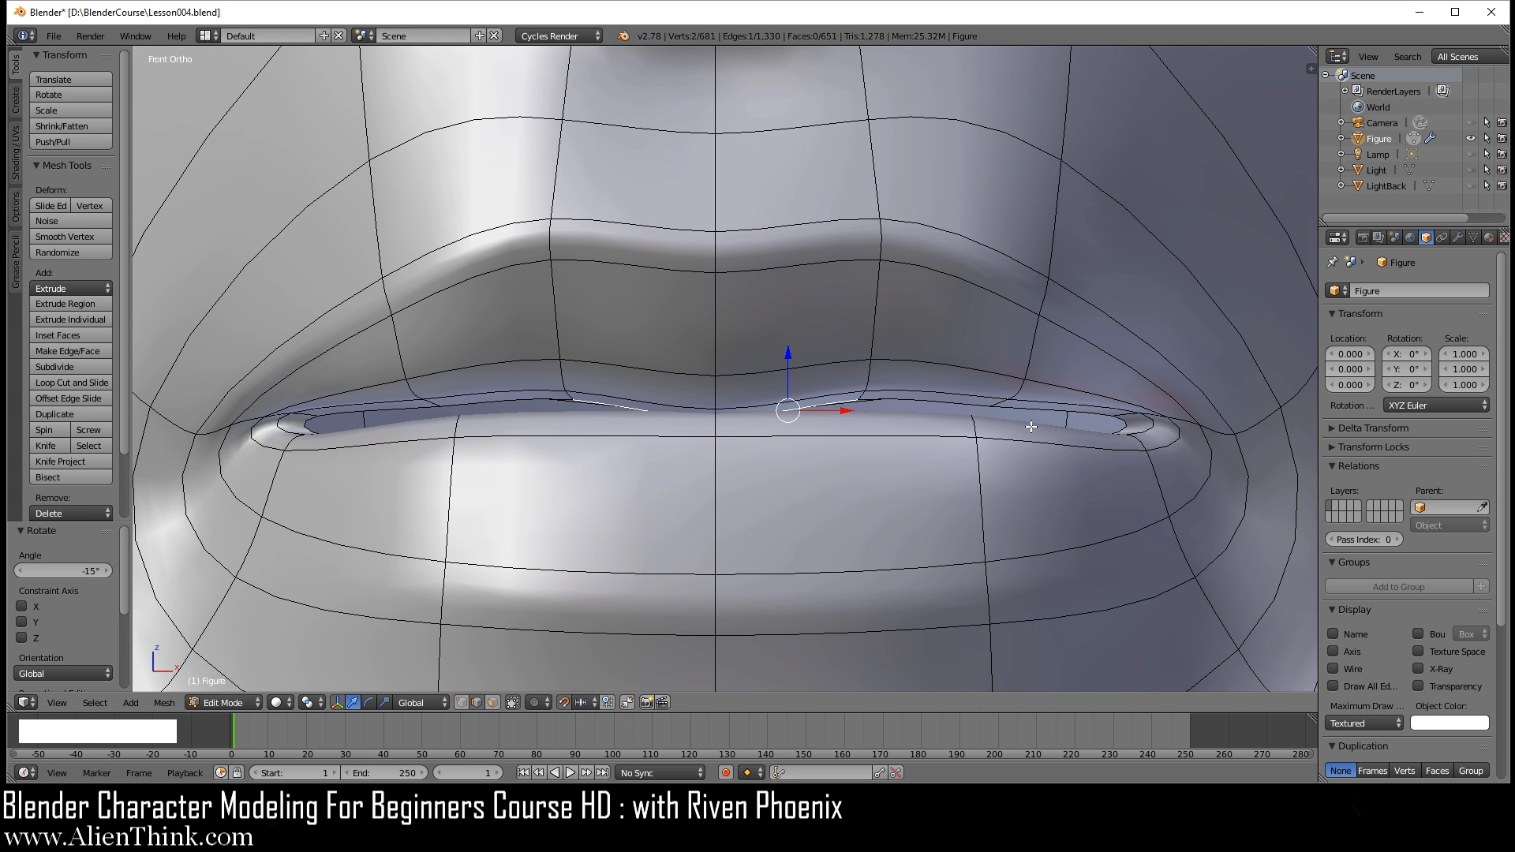
Step: In face select mode, move the inner mouth face near the lip corner down by 0.01 along Z
left_click(494, 702)
right_click(1074, 406)
left_click_drag(1075, 359, 1078, 379)
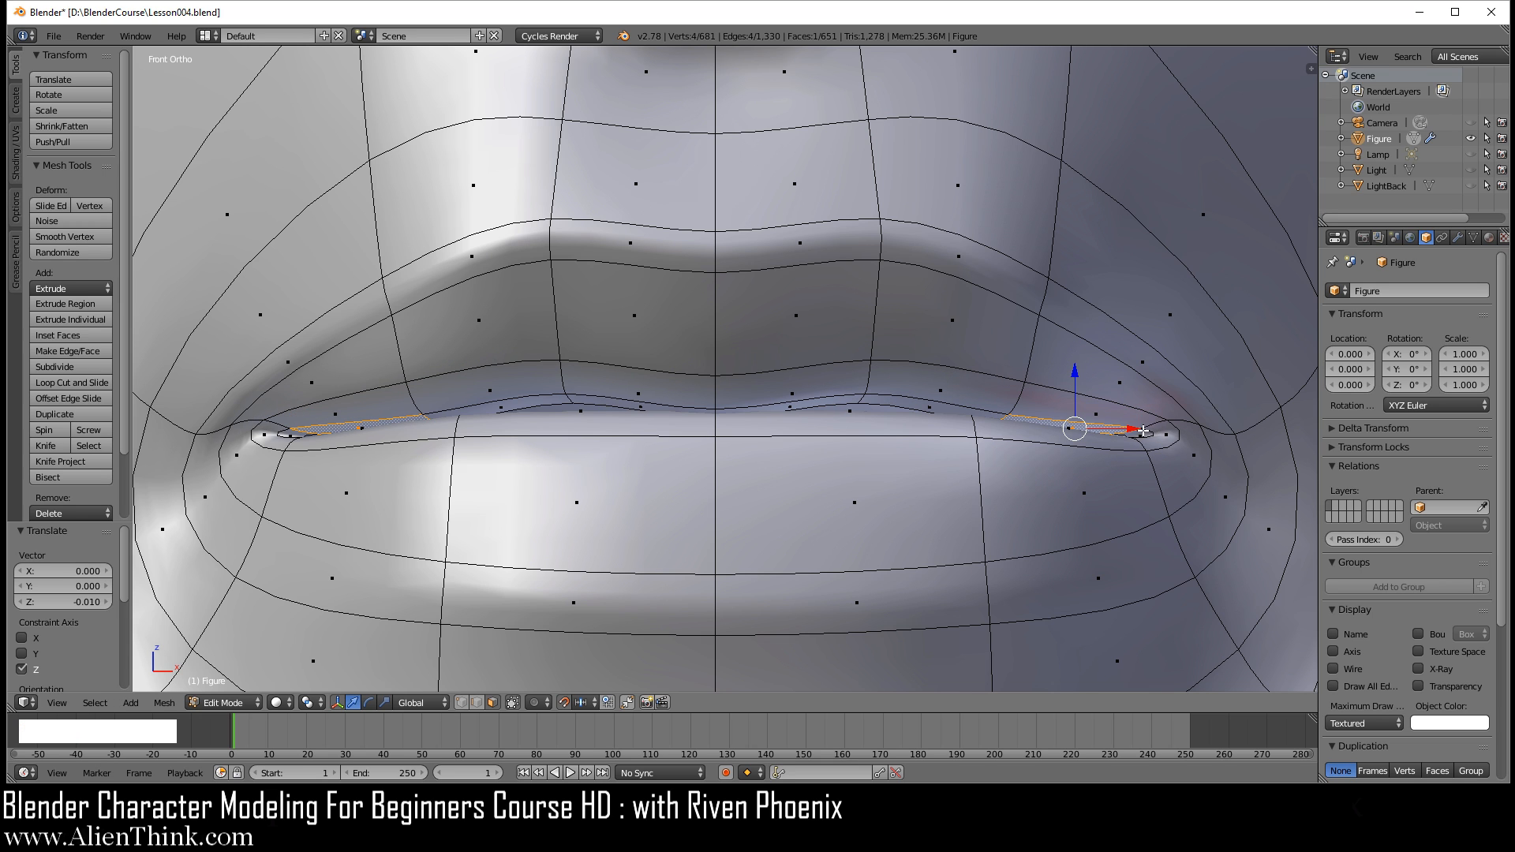
scroll(1146, 432, "down", 2)
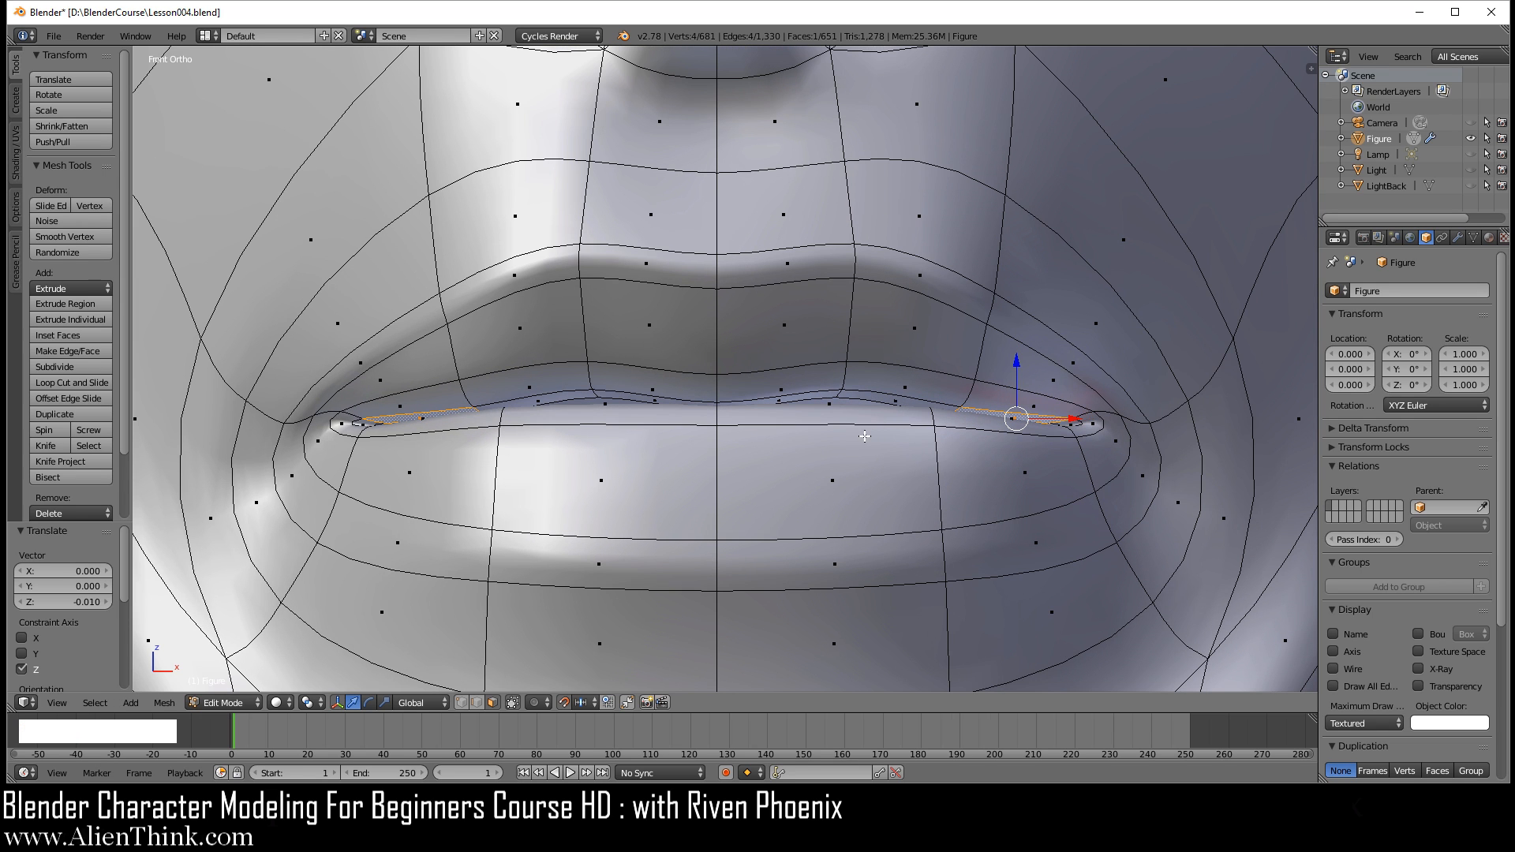
Step: In edge select mode, rotate the lower lip's upper centre edge by 10°
left_click(473, 702)
right_click(868, 467)
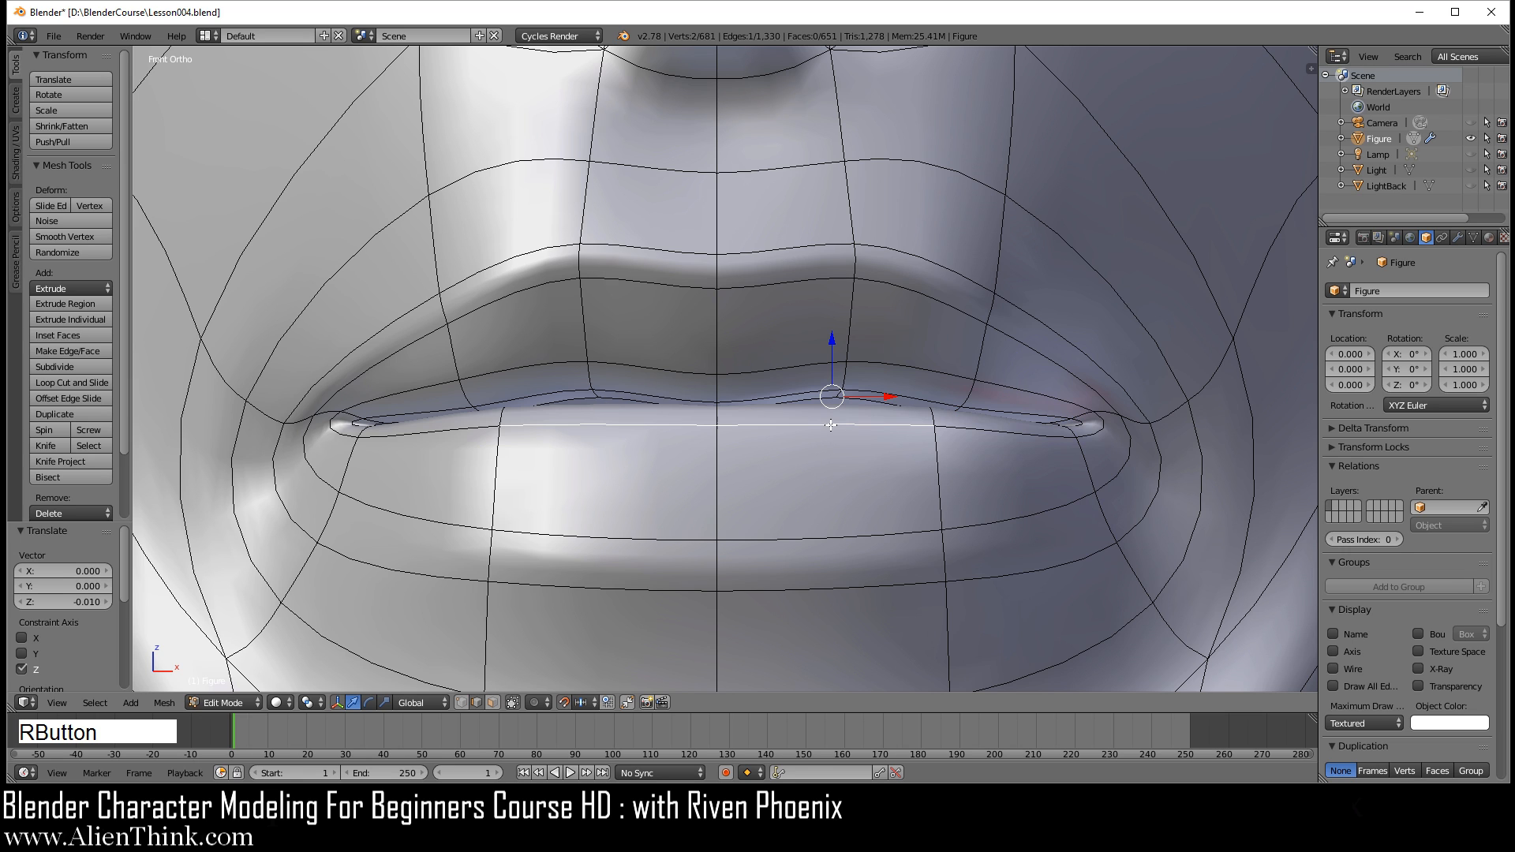
key("r")
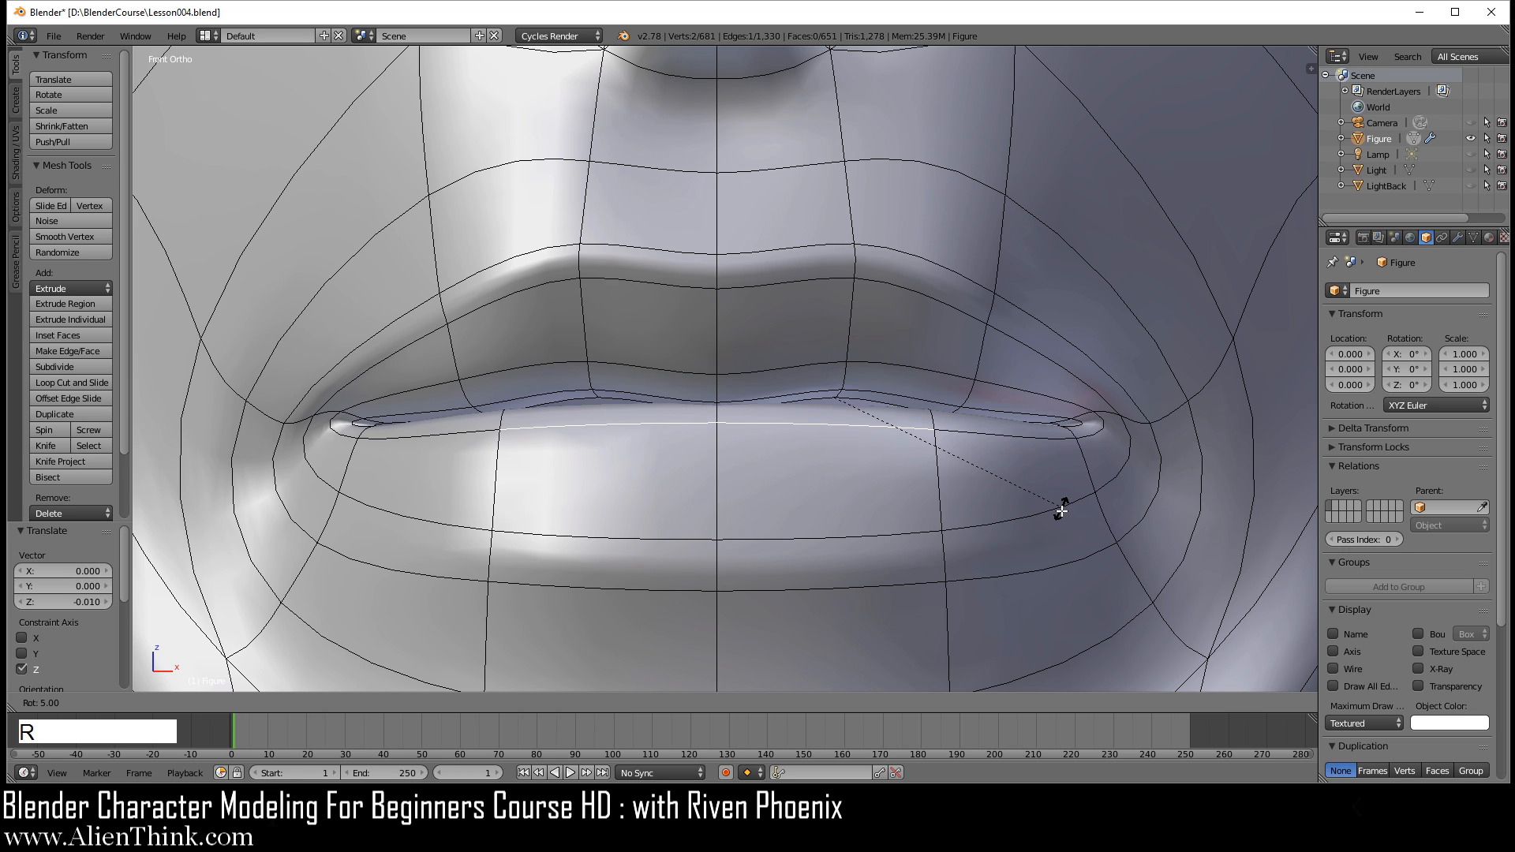
left_click(1063, 529)
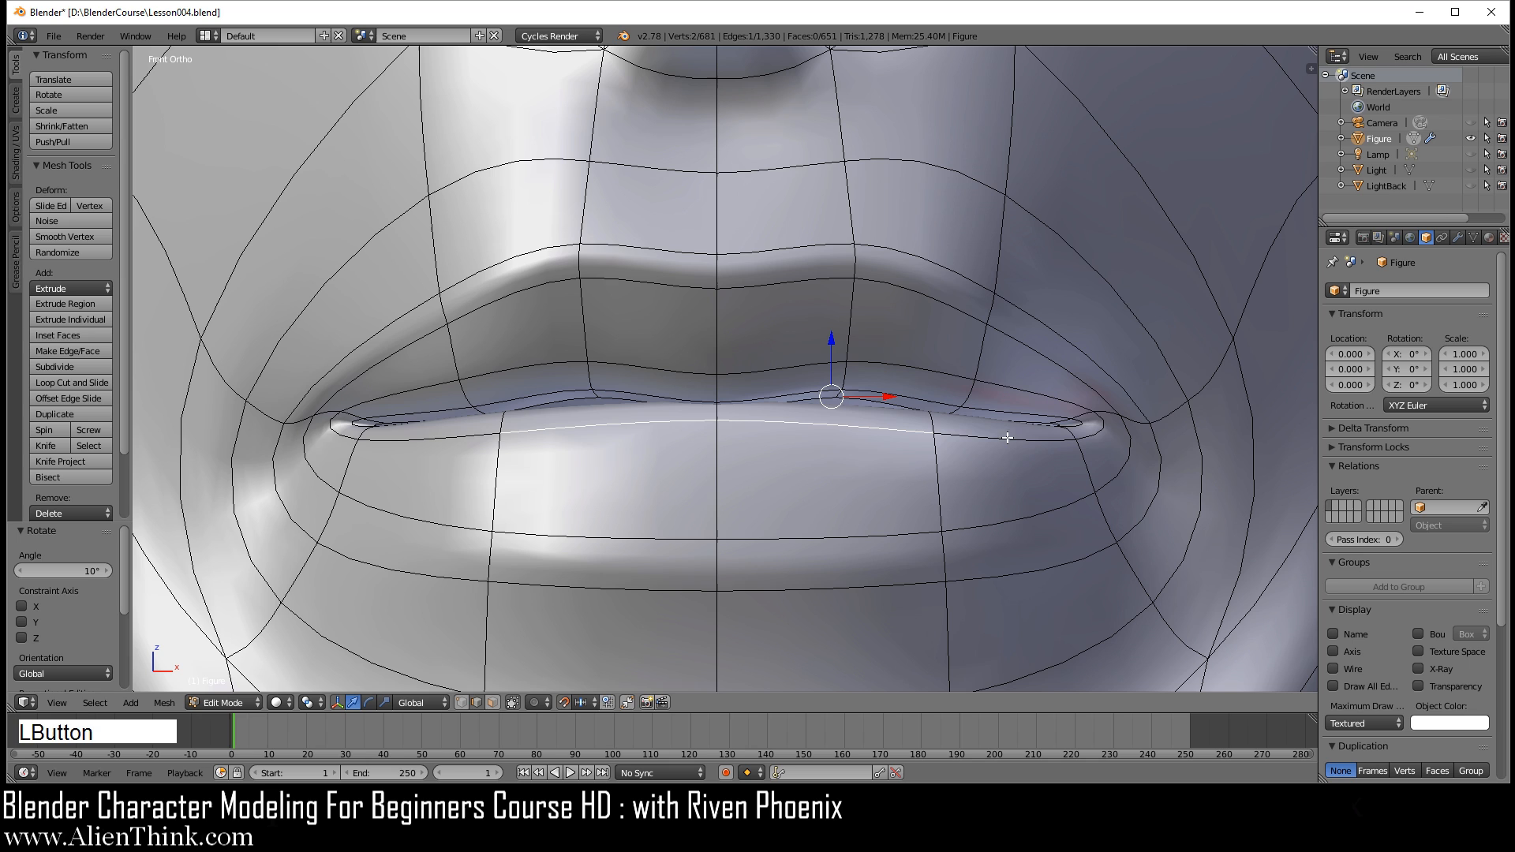
Step: Select the centre and side faces along the lower lip's inner rim, move them slightly up along Z, and clear the selection
left_click(497, 703)
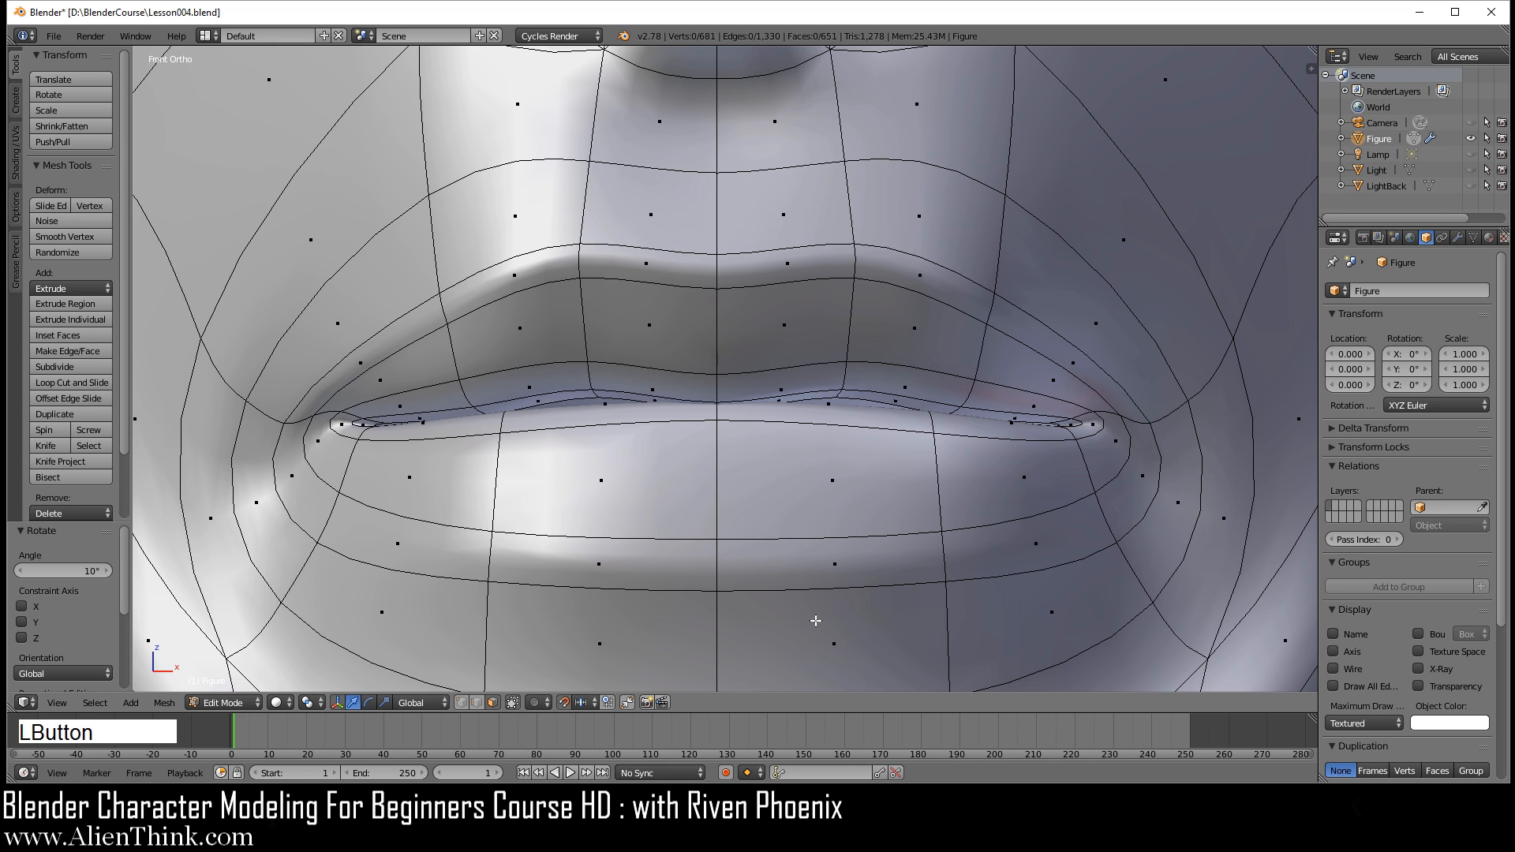
right_click(969, 433)
right_click(911, 418, "shift")
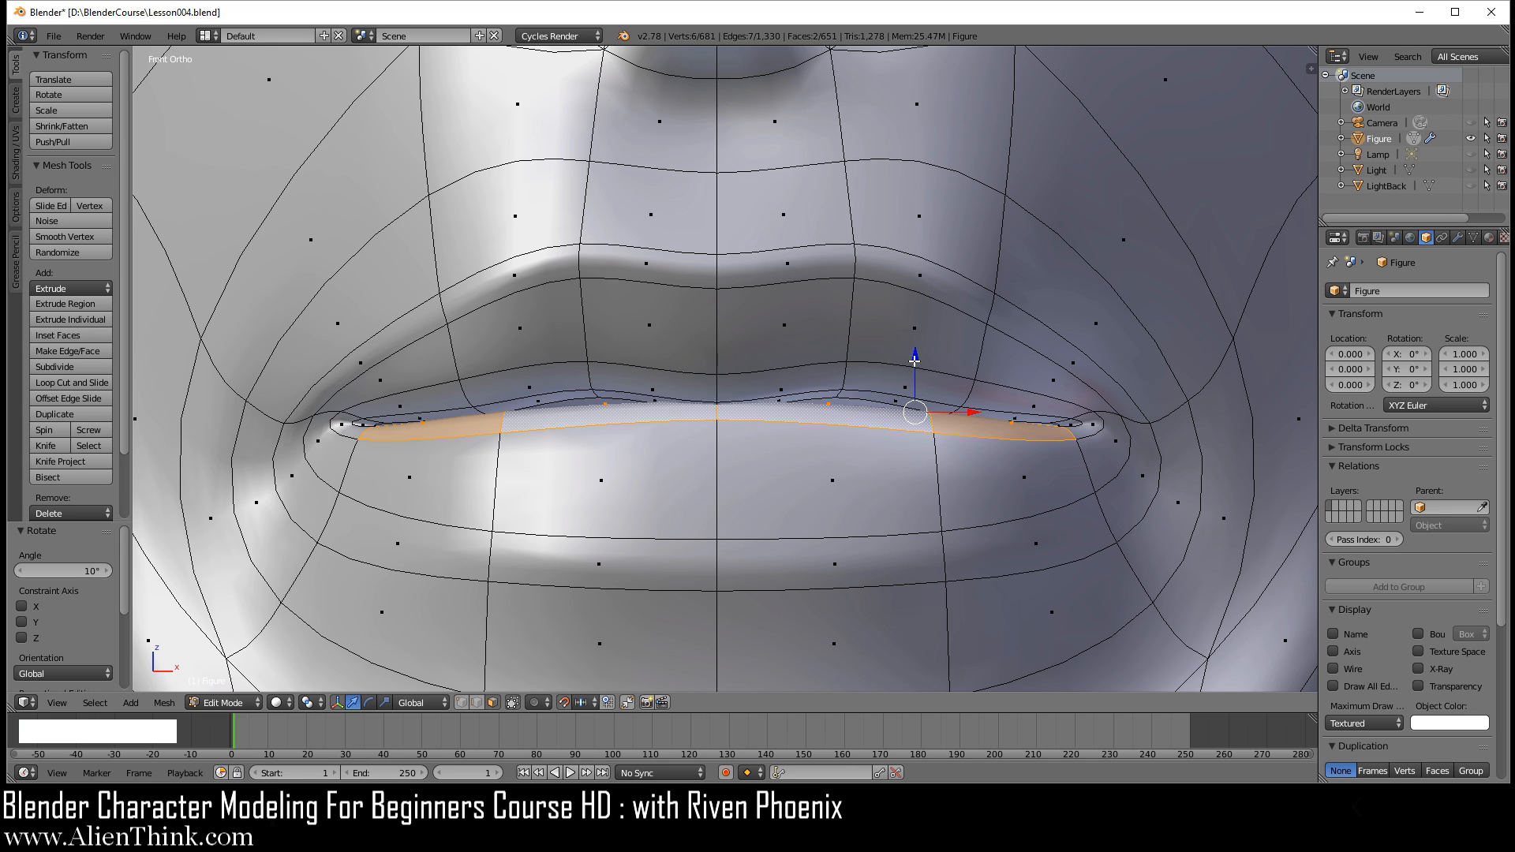
left_click_drag(915, 357, 913, 339)
scroll(908, 485, "down", 3)
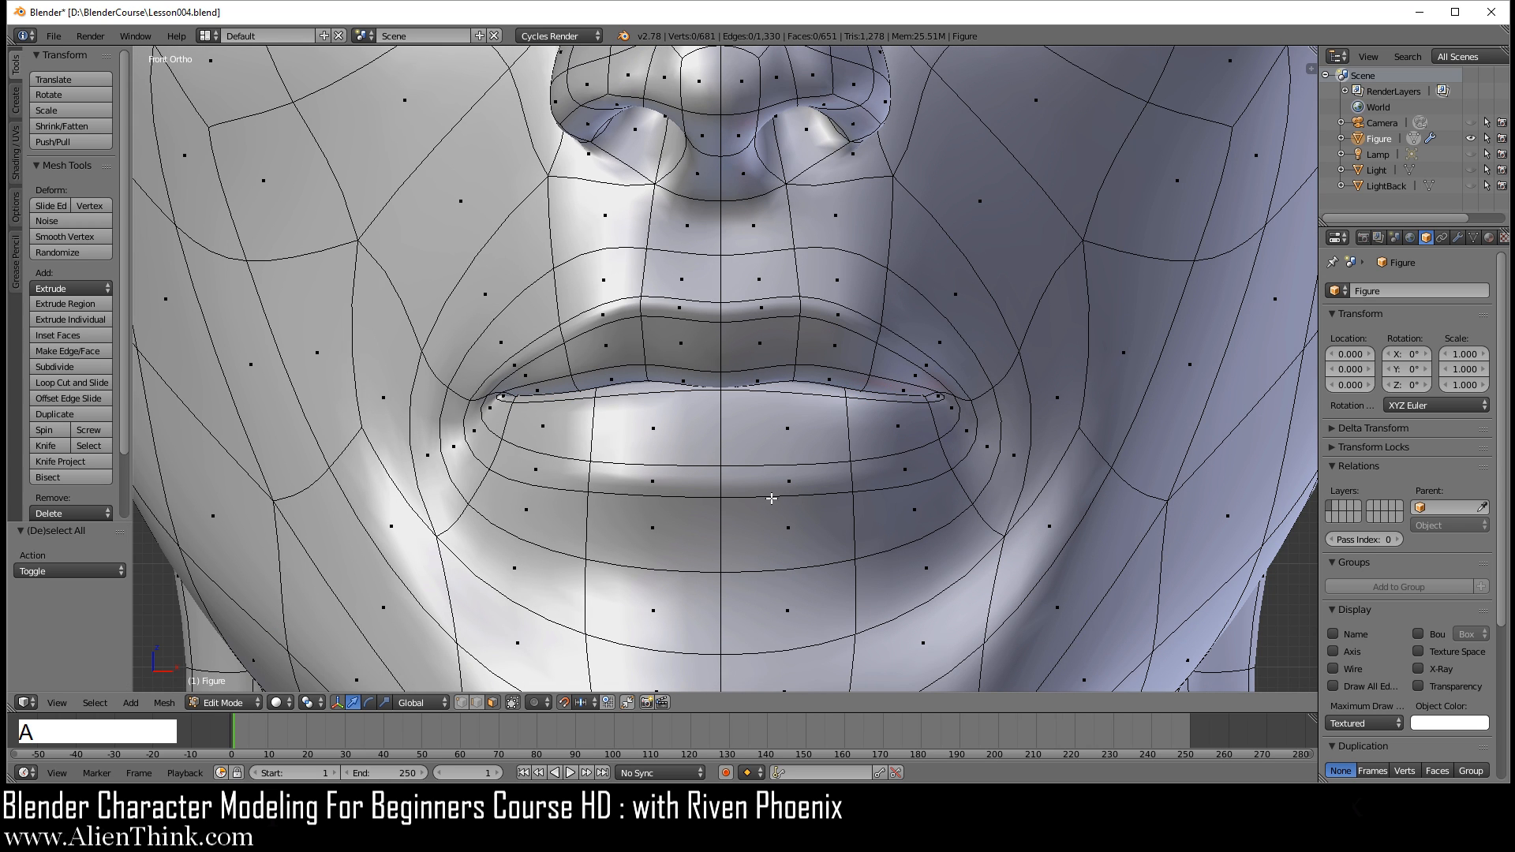
Step: Raise the centre vertex of the crease below the lower lip and move it back 0.04 along Y in side view
left_click(461, 702)
right_click(719, 572)
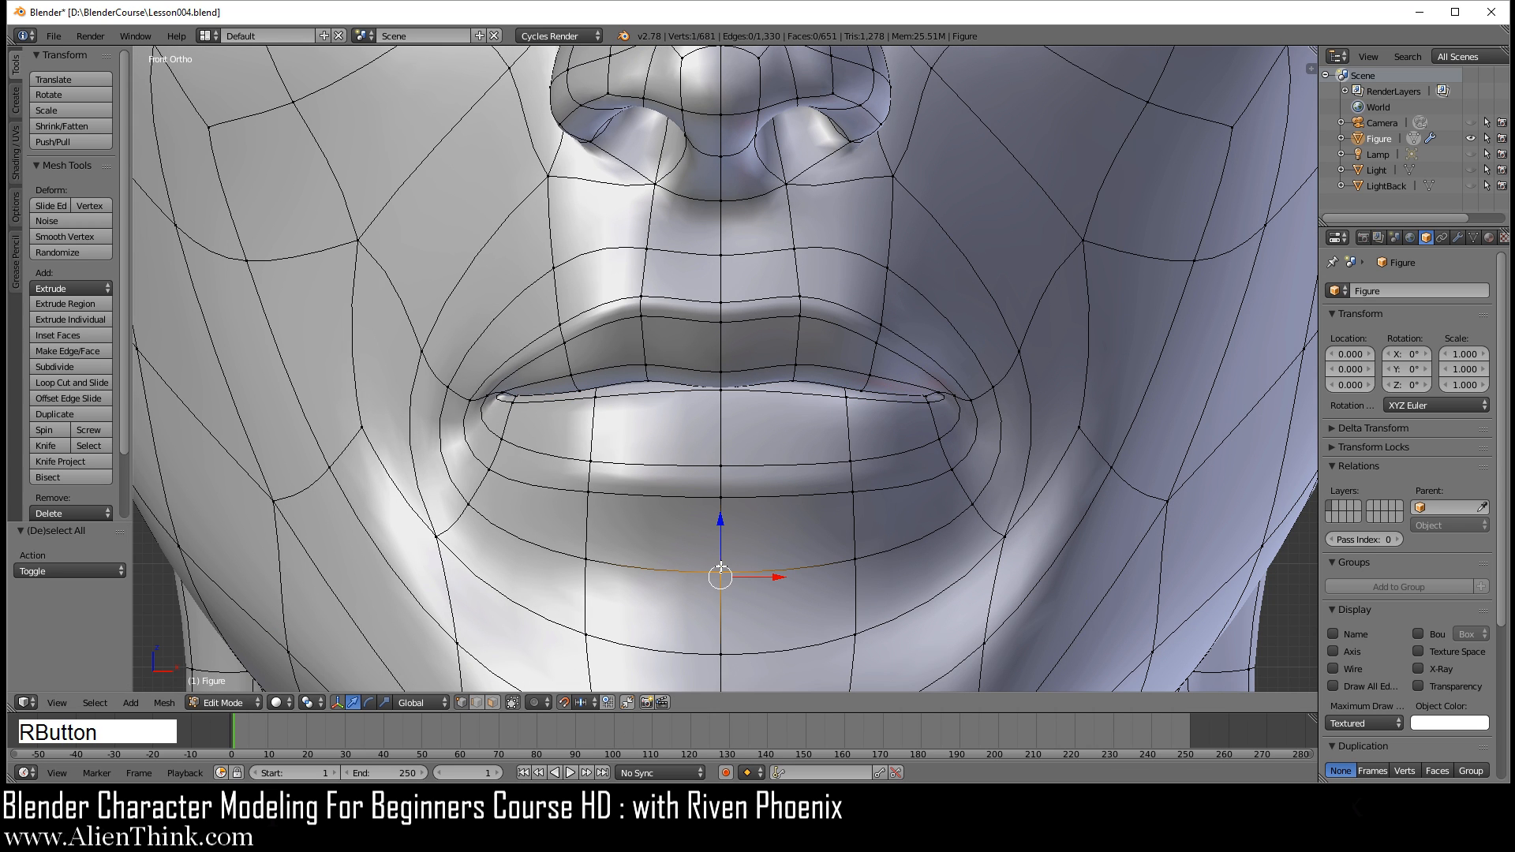
left_click(721, 521)
left_click_drag(720, 521, 717, 461)
key("3")
left_click_drag(717, 515, 755, 508)
key("1")
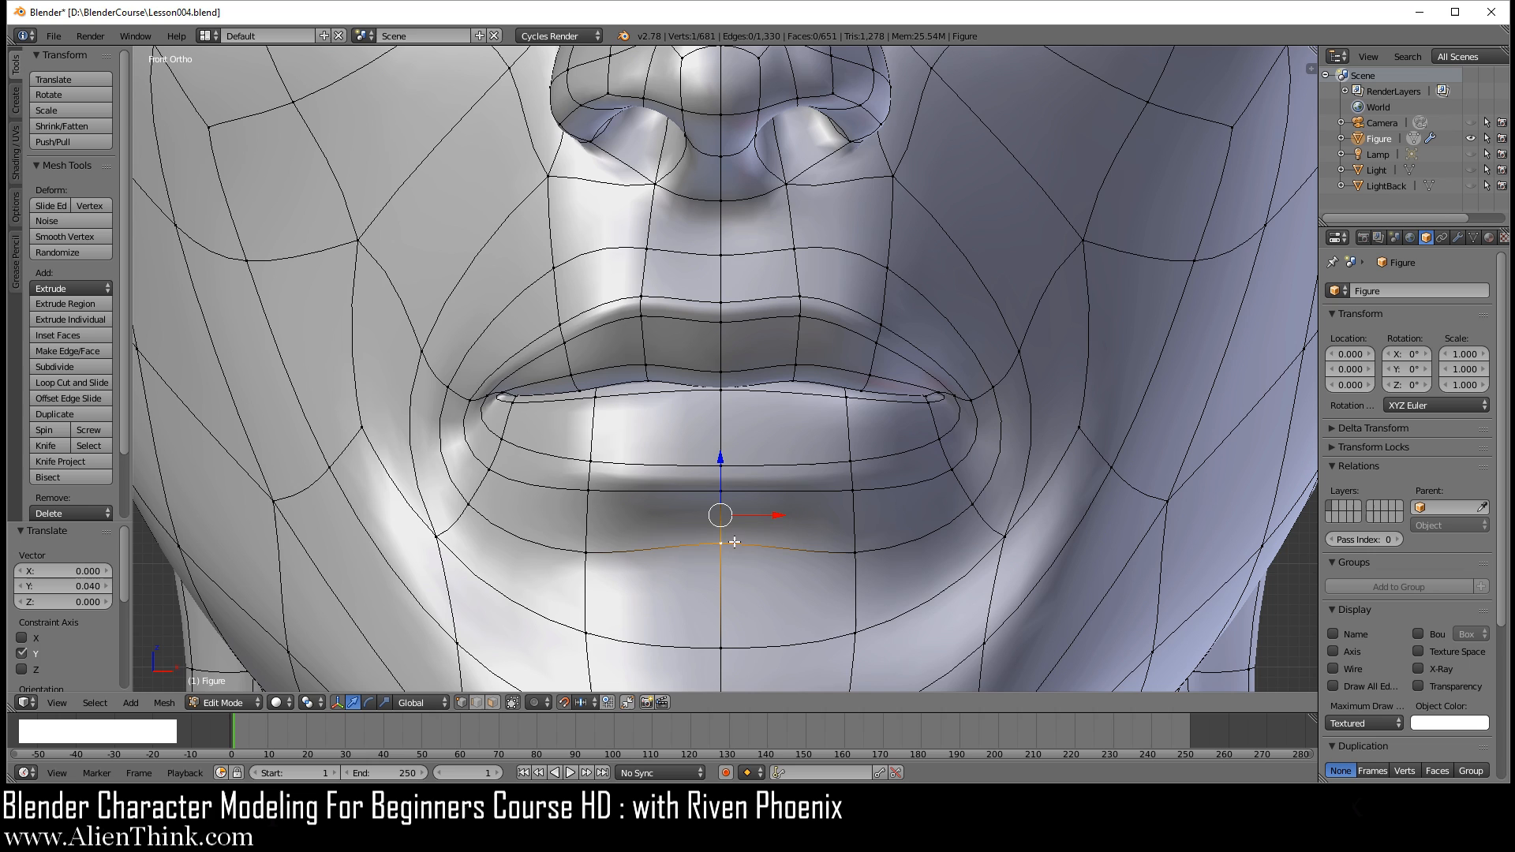
Step: Lower the neighbouring vertex beside the centre of the crease below the lower lip slightly along Z
scroll(805, 547, "down", 1)
middle_click_drag(837, 513, 813, 428, "shift")
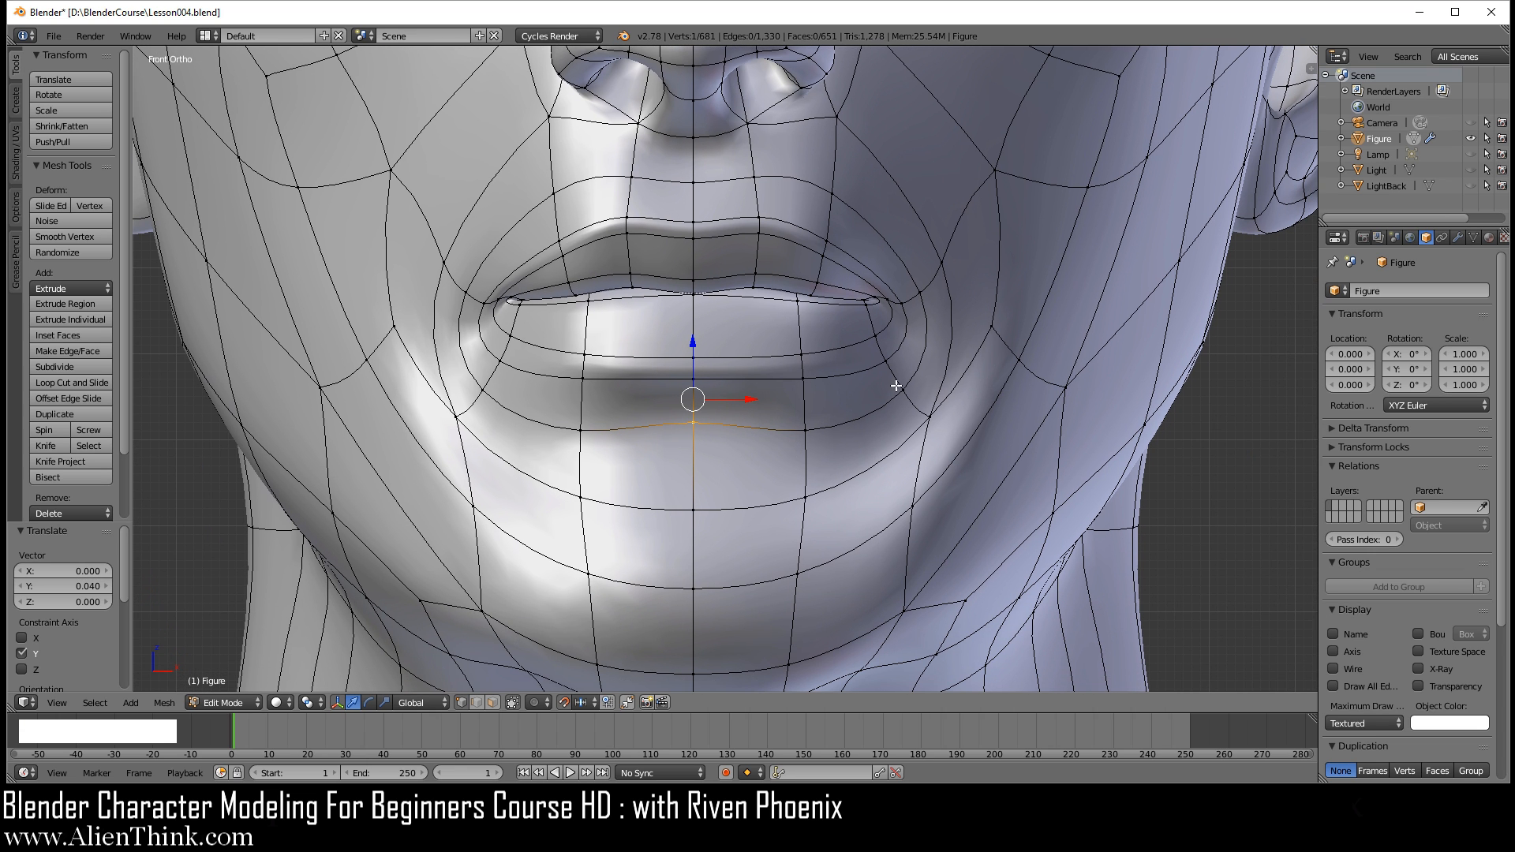
right_click(808, 430)
left_click(806, 385)
left_click_drag(806, 386, 806, 410)
Step: Examine the smoothed lips and the crease below them in object mode from several angles, and return to front-view editing
key("Tab")
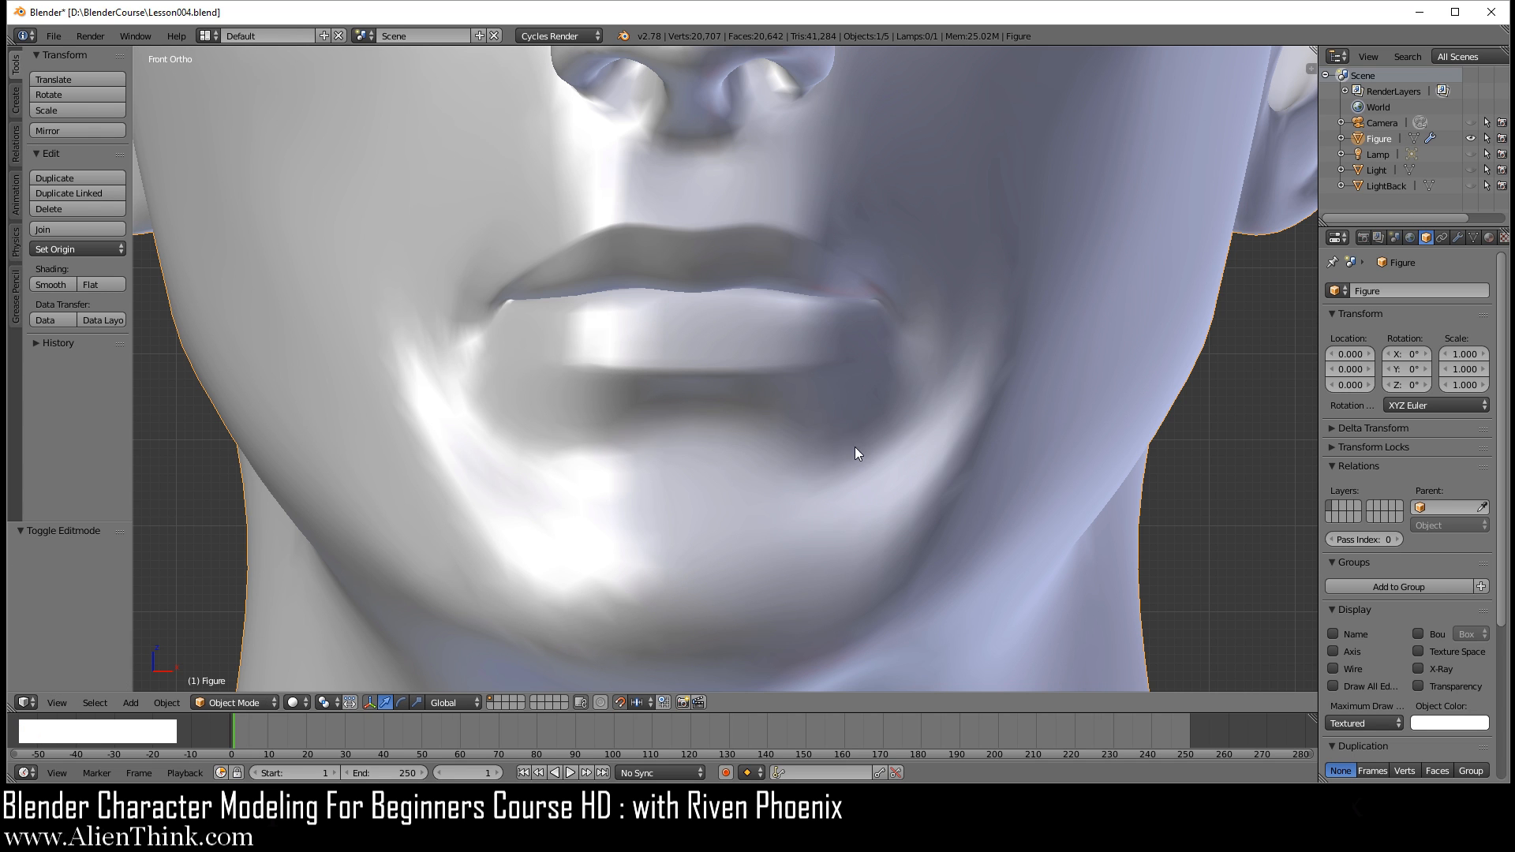
scroll(842, 453, "down", 3)
middle_click_drag(863, 451, 590, 434)
scroll(690, 420, "up", 4)
middle_click_drag(690, 421, 751, 438)
key("Tab")
key("KP_1")
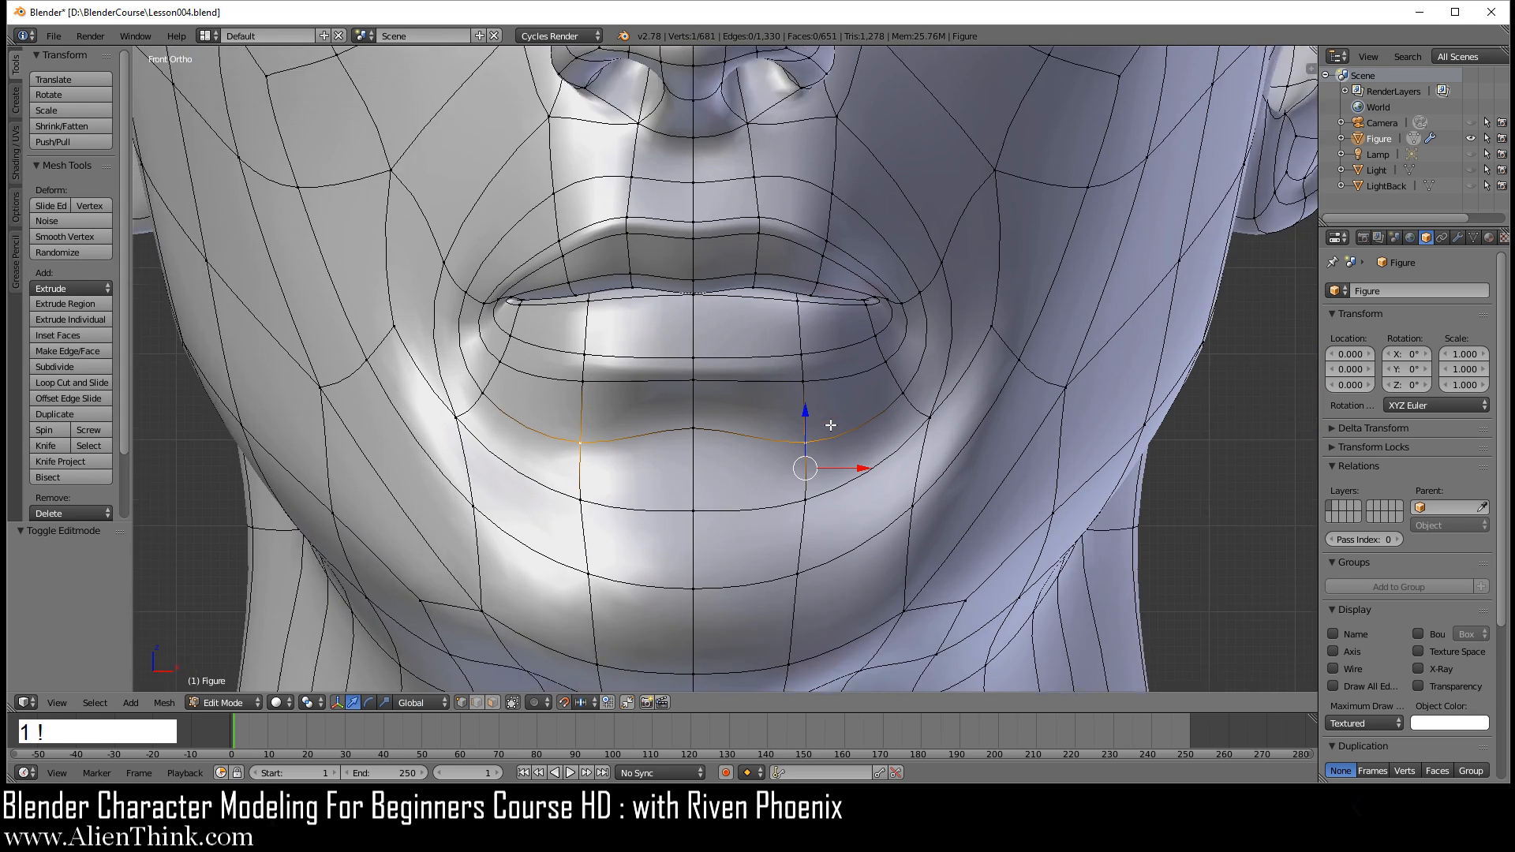
Step: Move the vertices of the lower lip border near the mouth corner up along Z, using an offset of 0.04
scroll(831, 425, "up", 1)
right_click(906, 330)
mouse_move(914, 285)
left_mouse_down()
mouse_move(914, 265)
mouse_move(924, 303)
mouse_move(924, 278)
left_mouse_up()
right_click(920, 357)
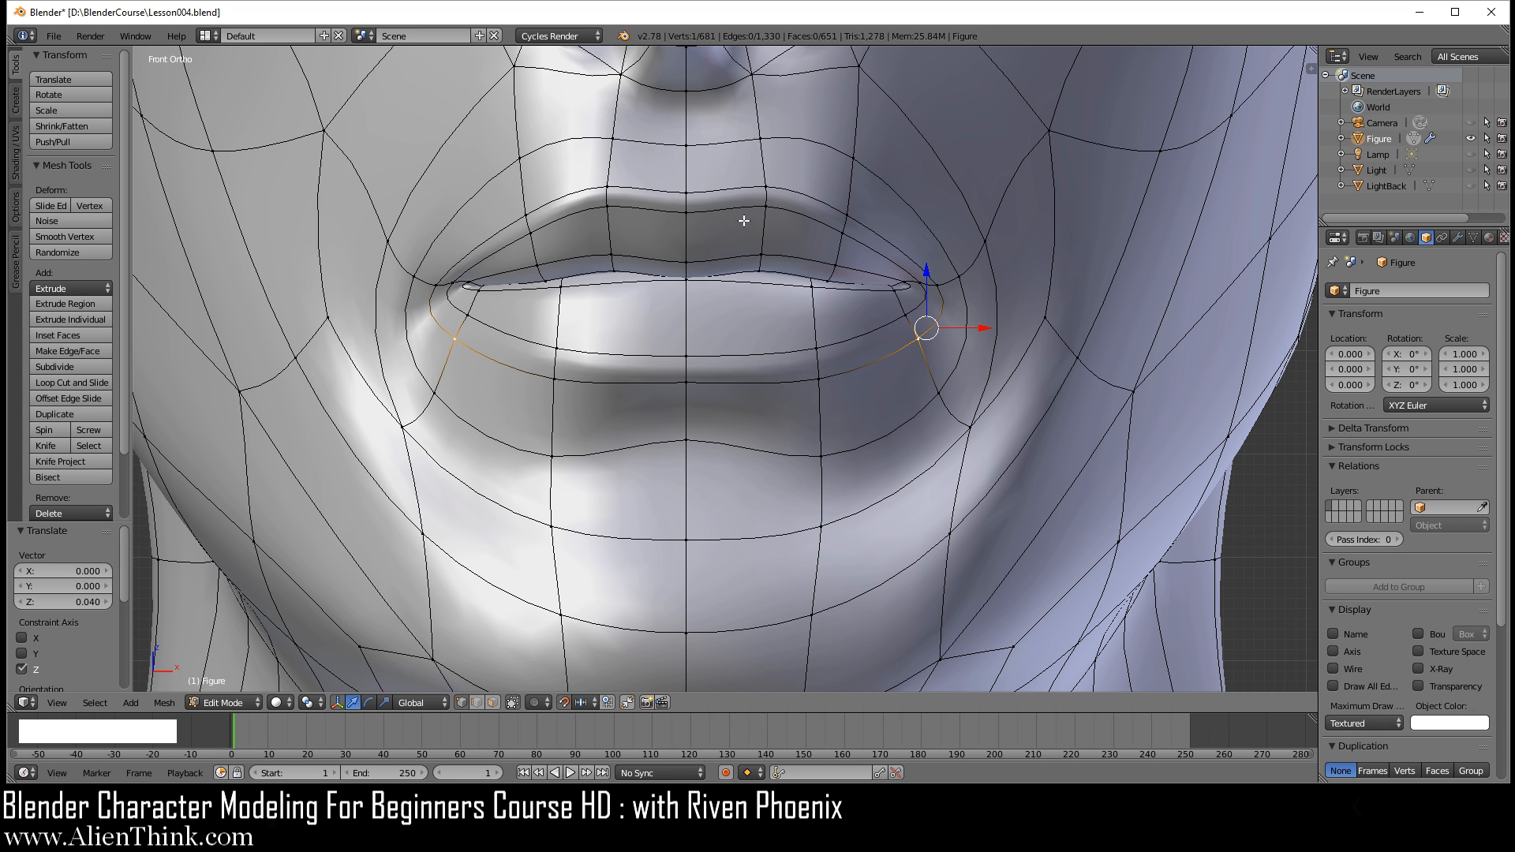
Step: Examine the whole smoothed head in object mode from the front and from an angle
scroll(742, 339, "down", 3)
key("Tab")
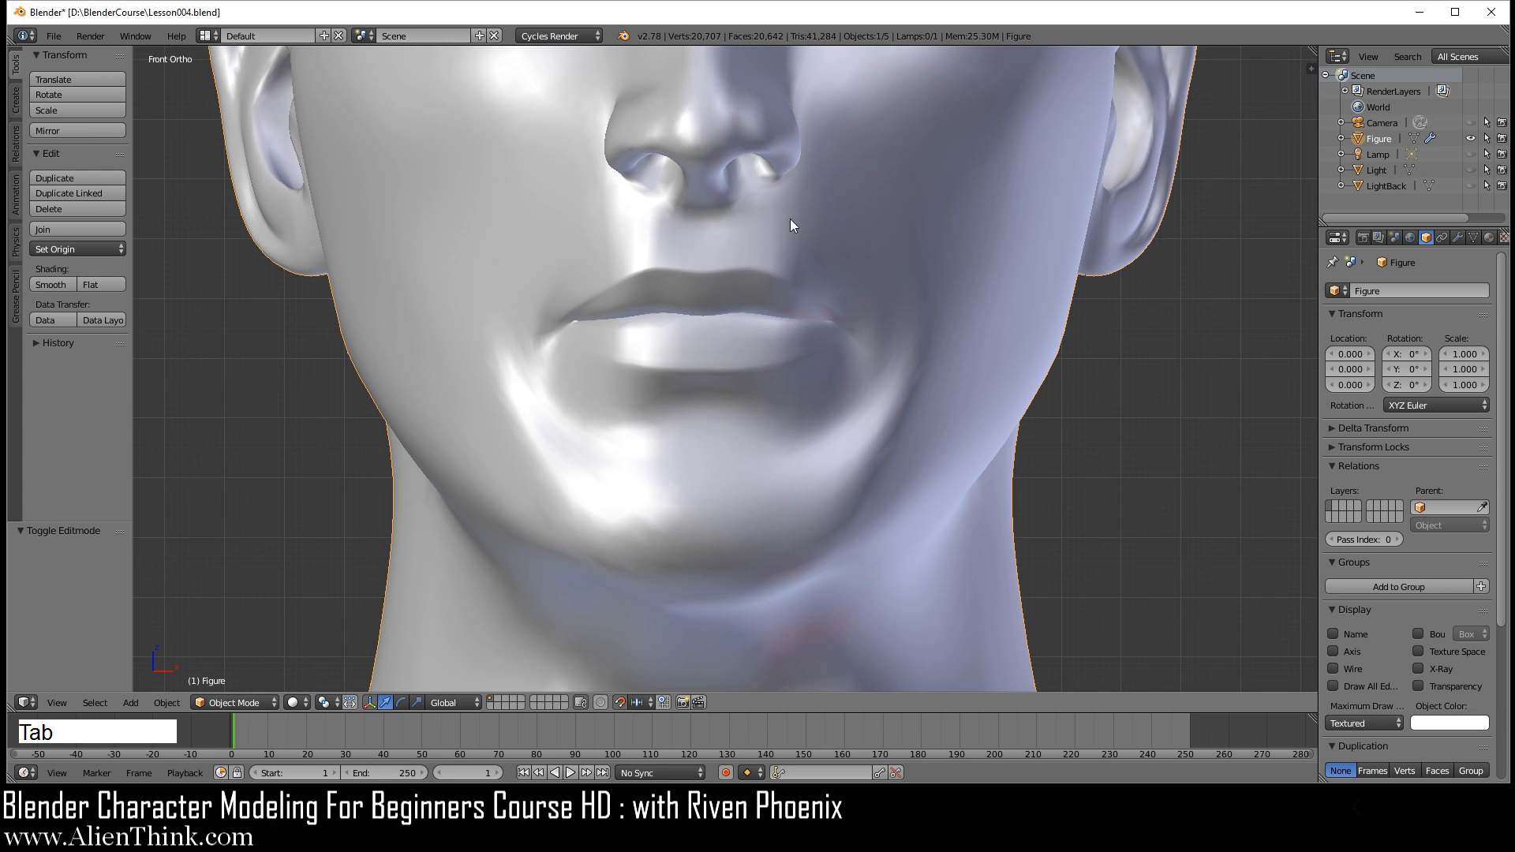
scroll(809, 355, "down", 4)
middle_click_drag(790, 285, 800, 333, "shift")
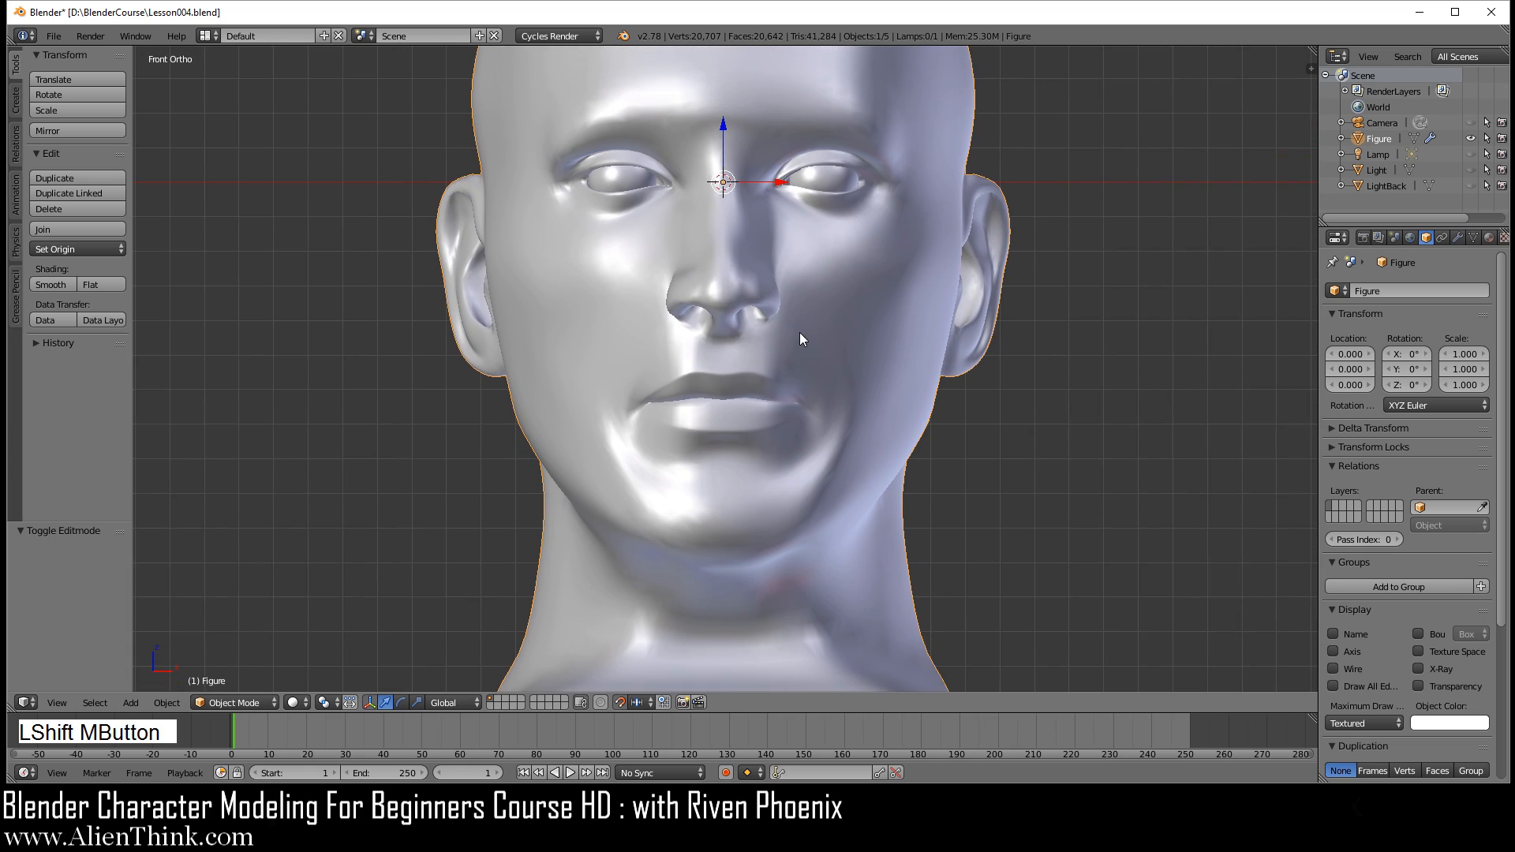
mouse_move(900, 340)
middle_mouse_down()
mouse_move(641, 350)
mouse_move(888, 330)
middle_mouse_up()
middle_click_drag(732, 415, 529, 377)
key("KP_1")
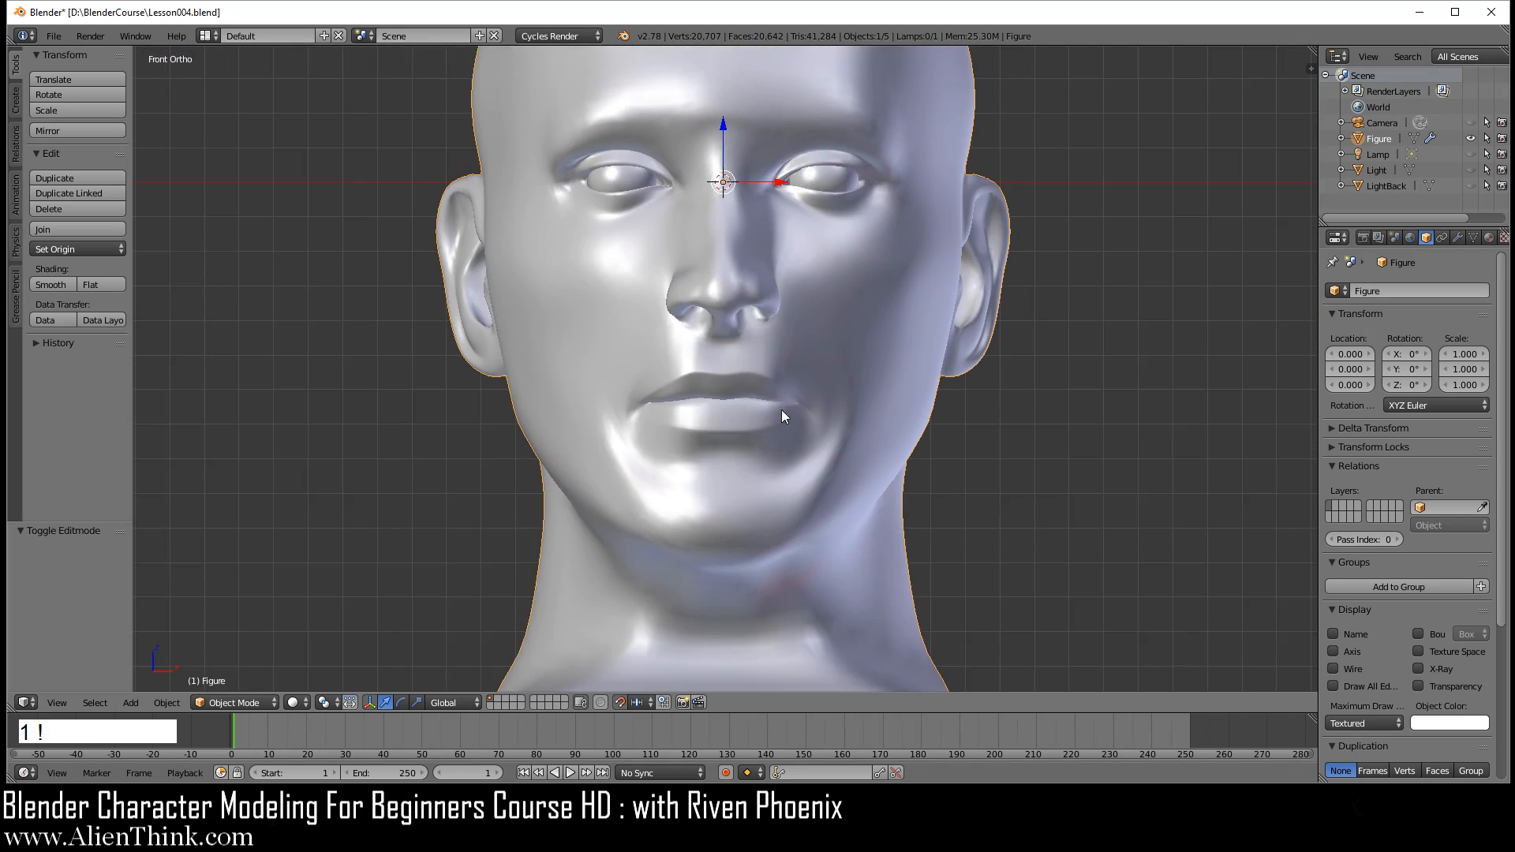
Step: Raise the three centre-line chin vertices along Z, the upper one by 0.06 and the middle one by 0.05
scroll(761, 496, "up", 3)
key("Tab")
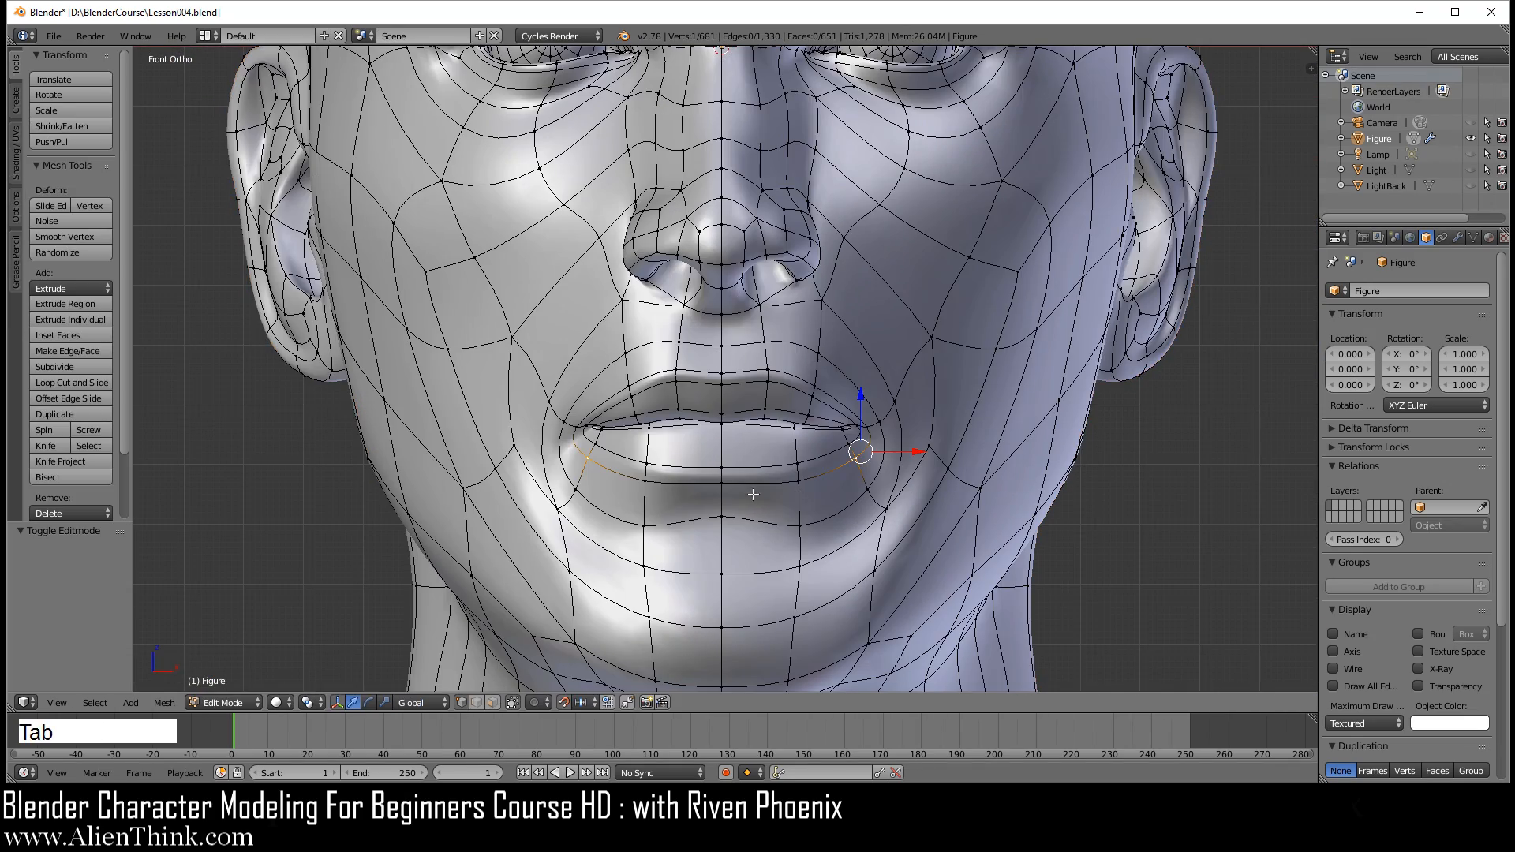
key("a")
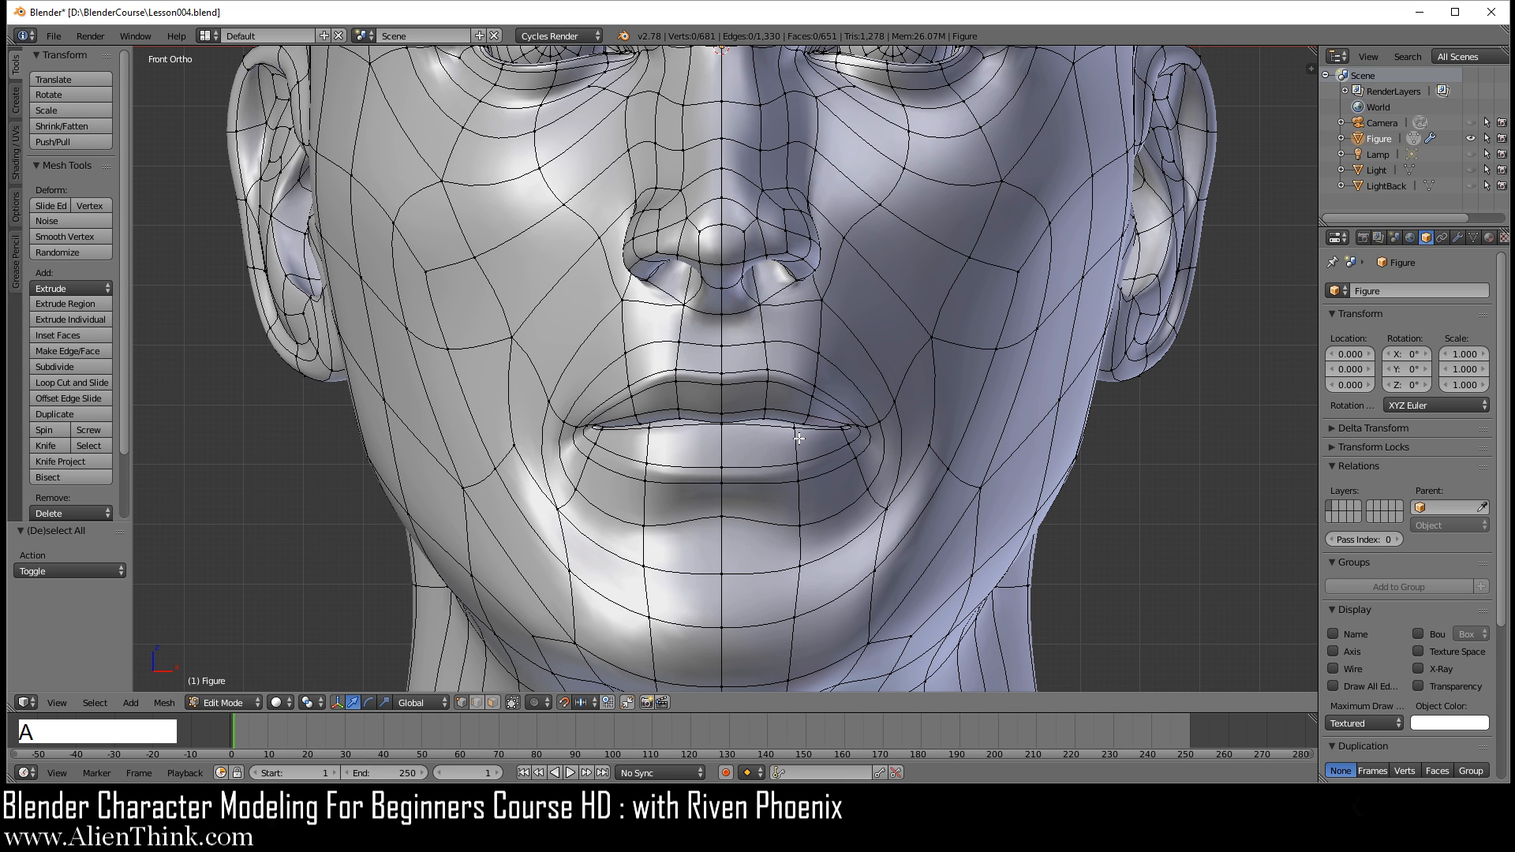
middle_click_drag(785, 506, 777, 454, "shift")
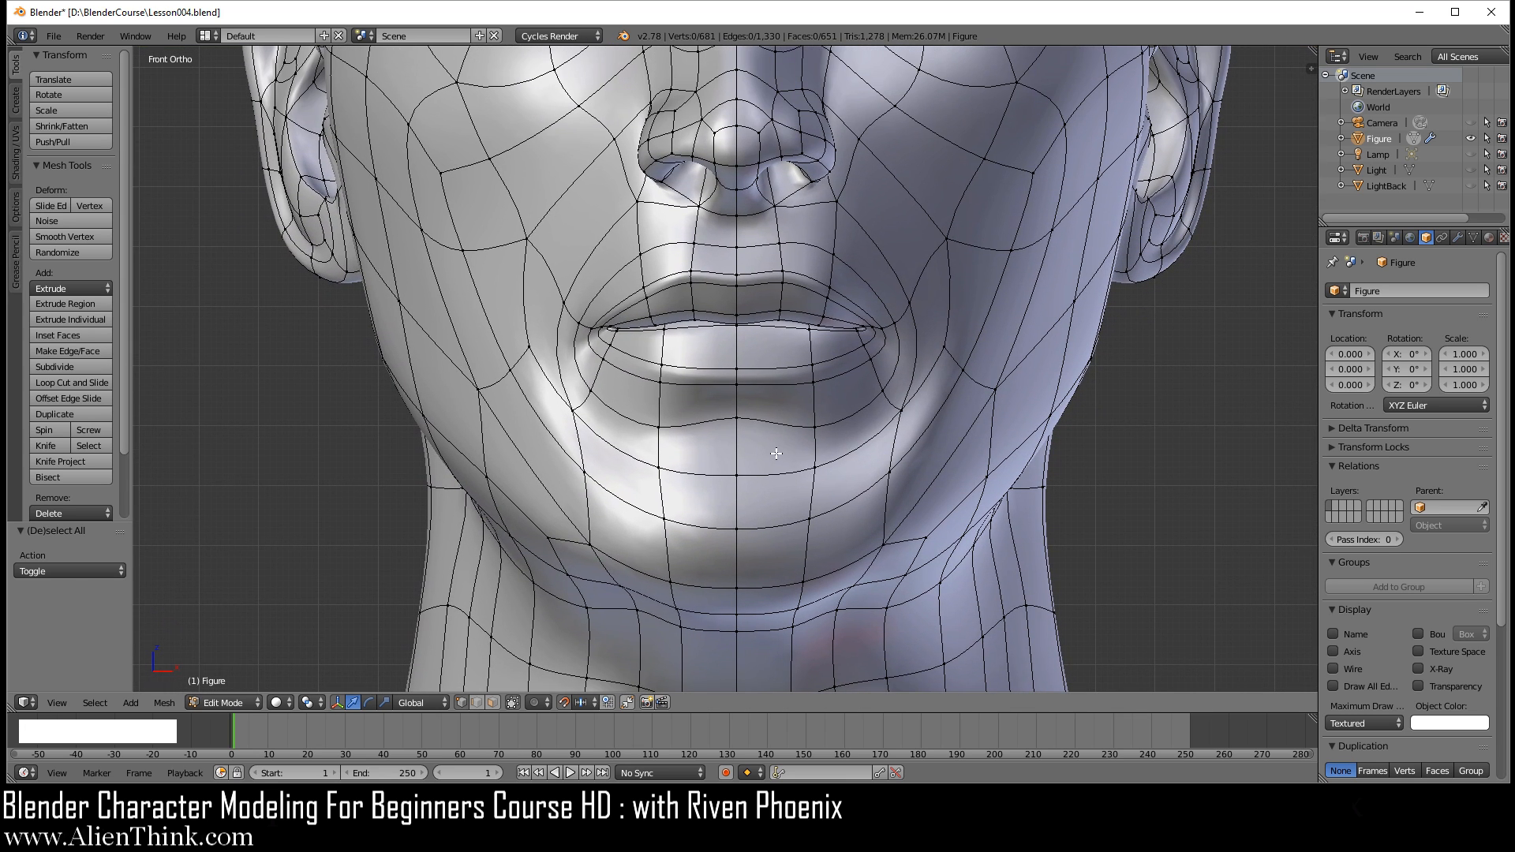
scroll(748, 495, "up", 1)
right_click(741, 500)
left_click_drag(737, 450, 736, 410)
right_click(748, 547)
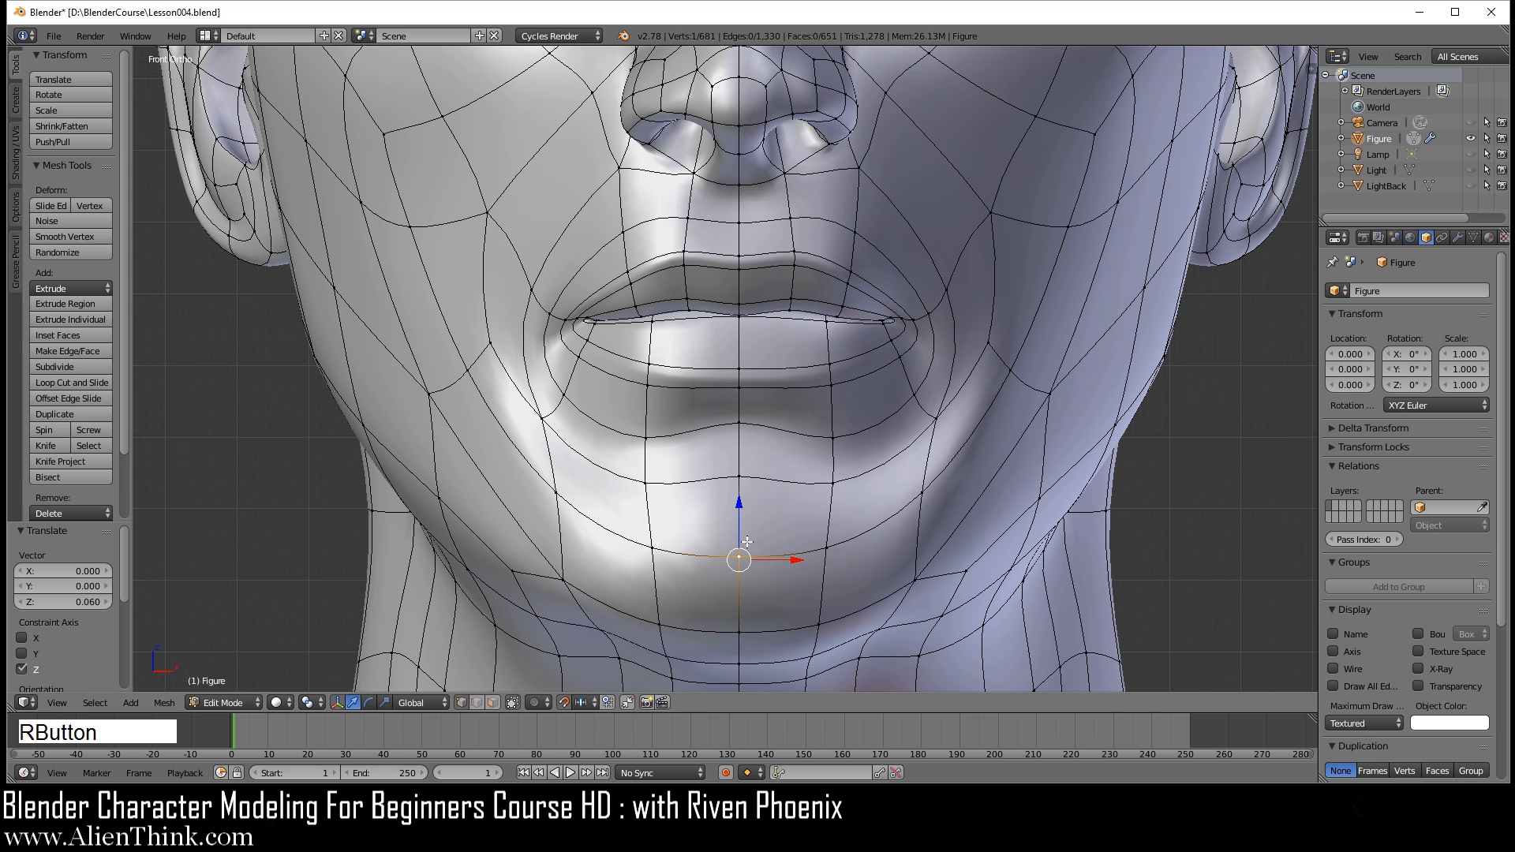
left_click_drag(740, 512, 738, 475)
right_click(740, 625)
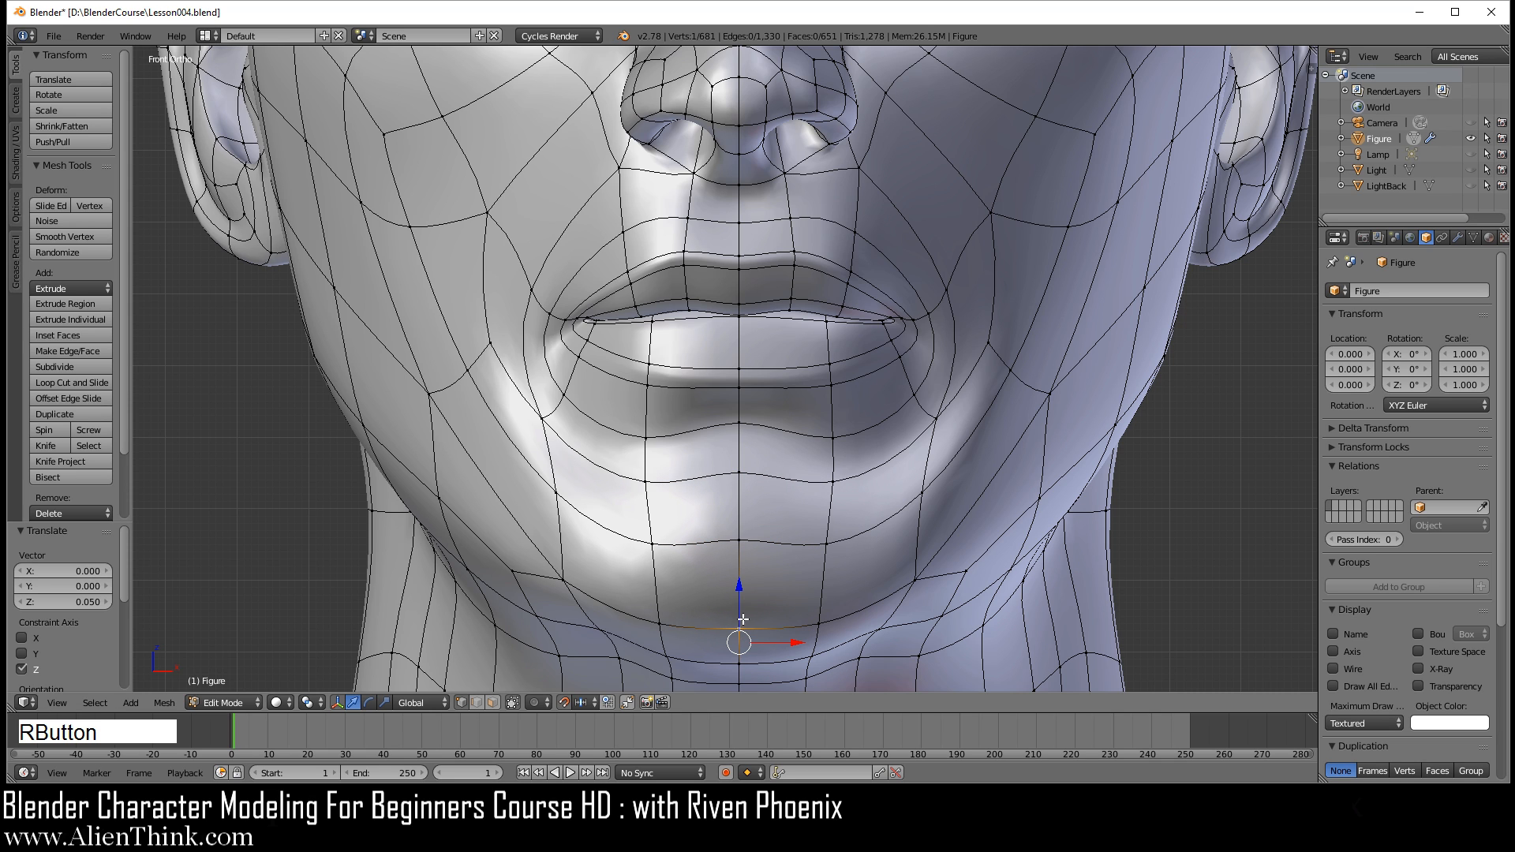
left_click_drag(739, 588, 738, 559)
scroll(758, 561, "down", 4)
Step: Examine the smoothed chin from the front and the lip profile from the right side, and return to edit mode
key("Tab")
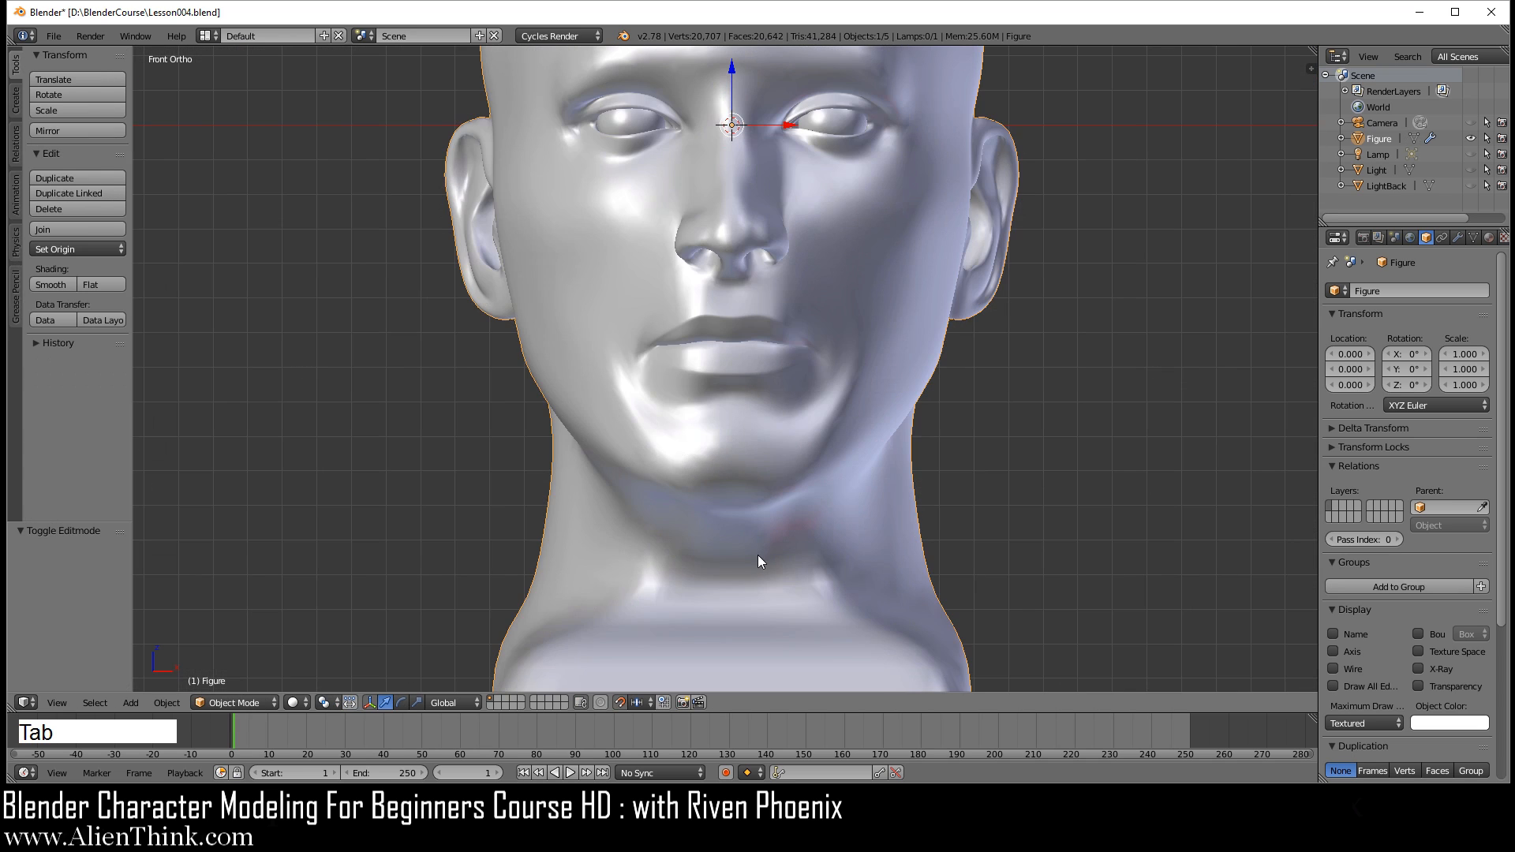
middle_click_drag(794, 455, 795, 523)
key("KP_1")
scroll(805, 438, "up", 4)
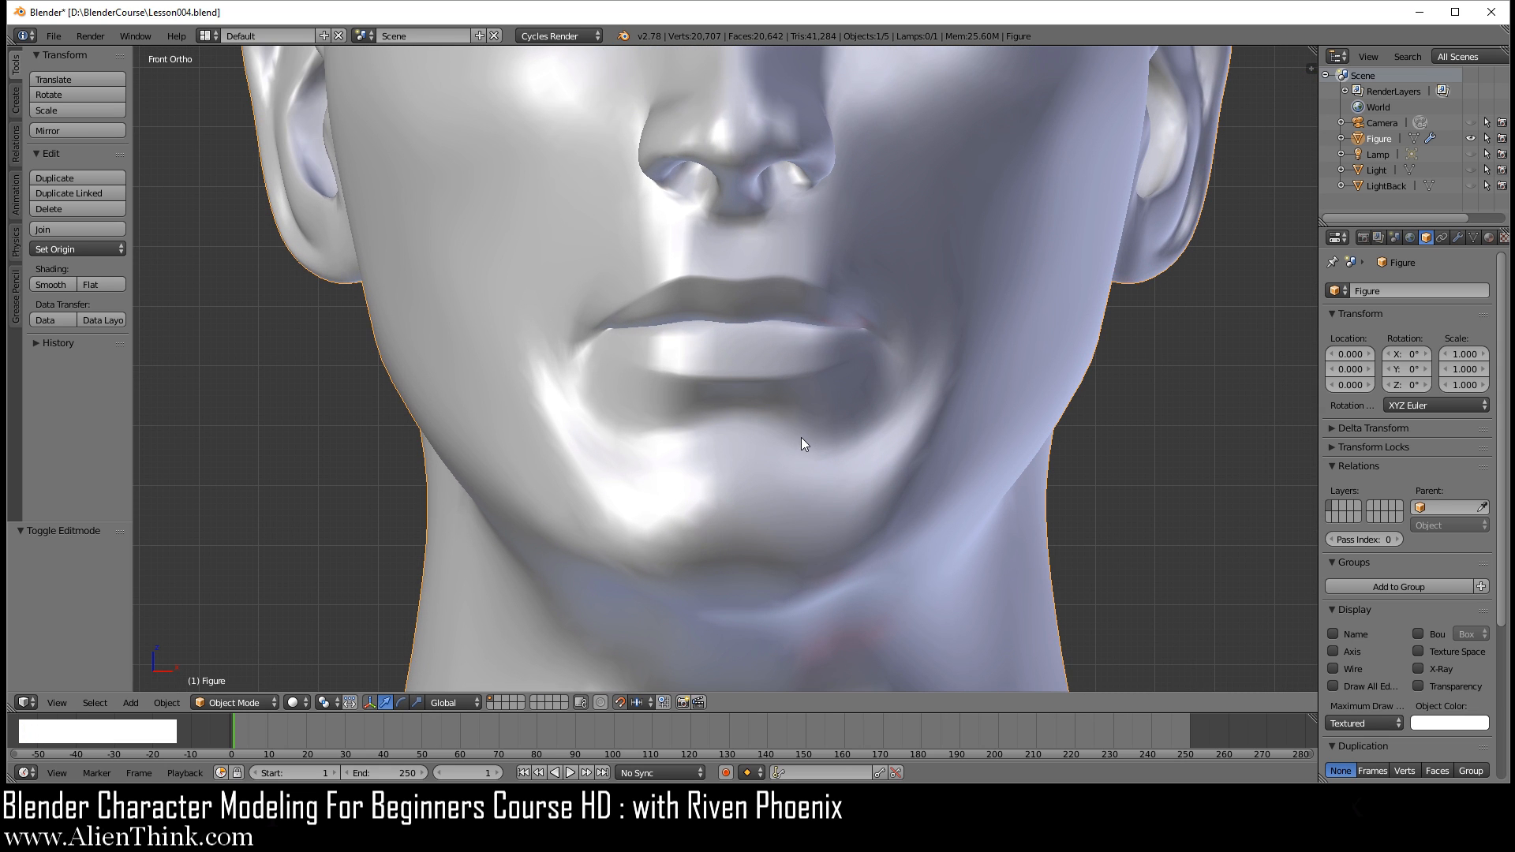
key("KP_3")
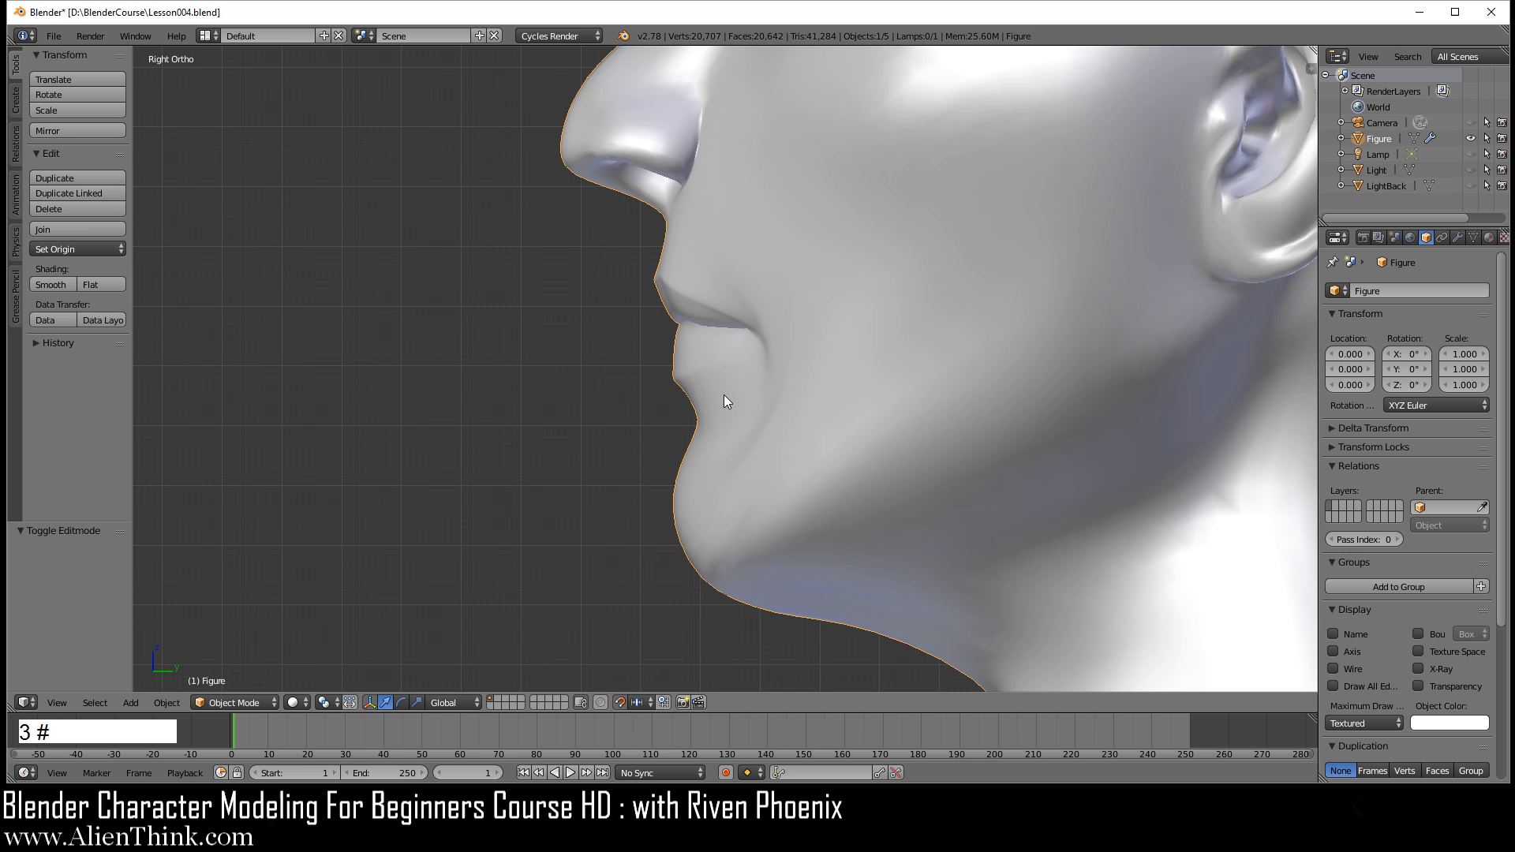
scroll(716, 404, "up", 3)
middle_click_drag(660, 376, 753, 412, "shift")
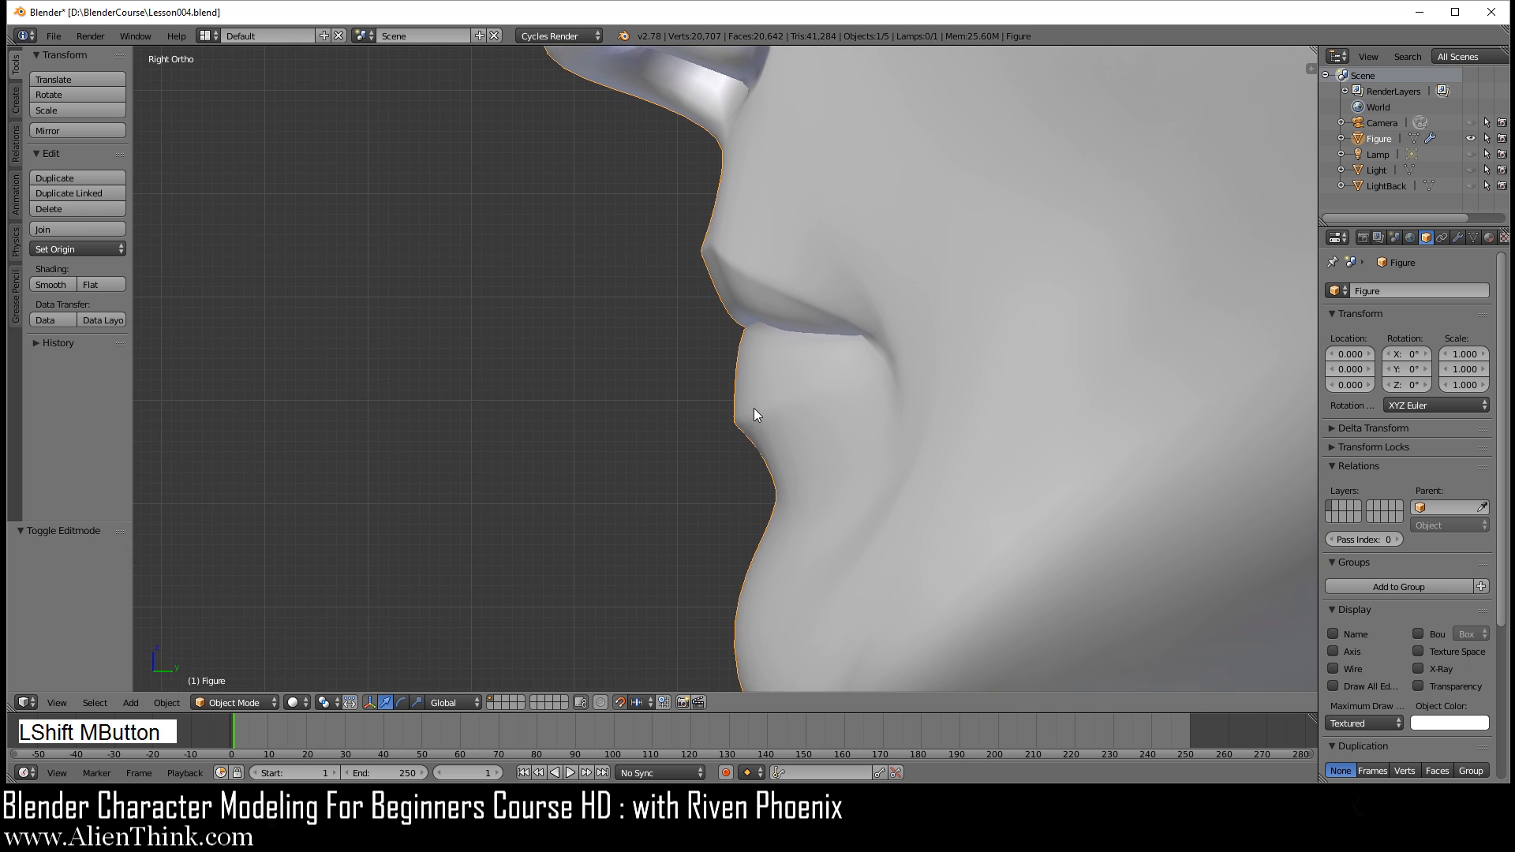
key("Tab")
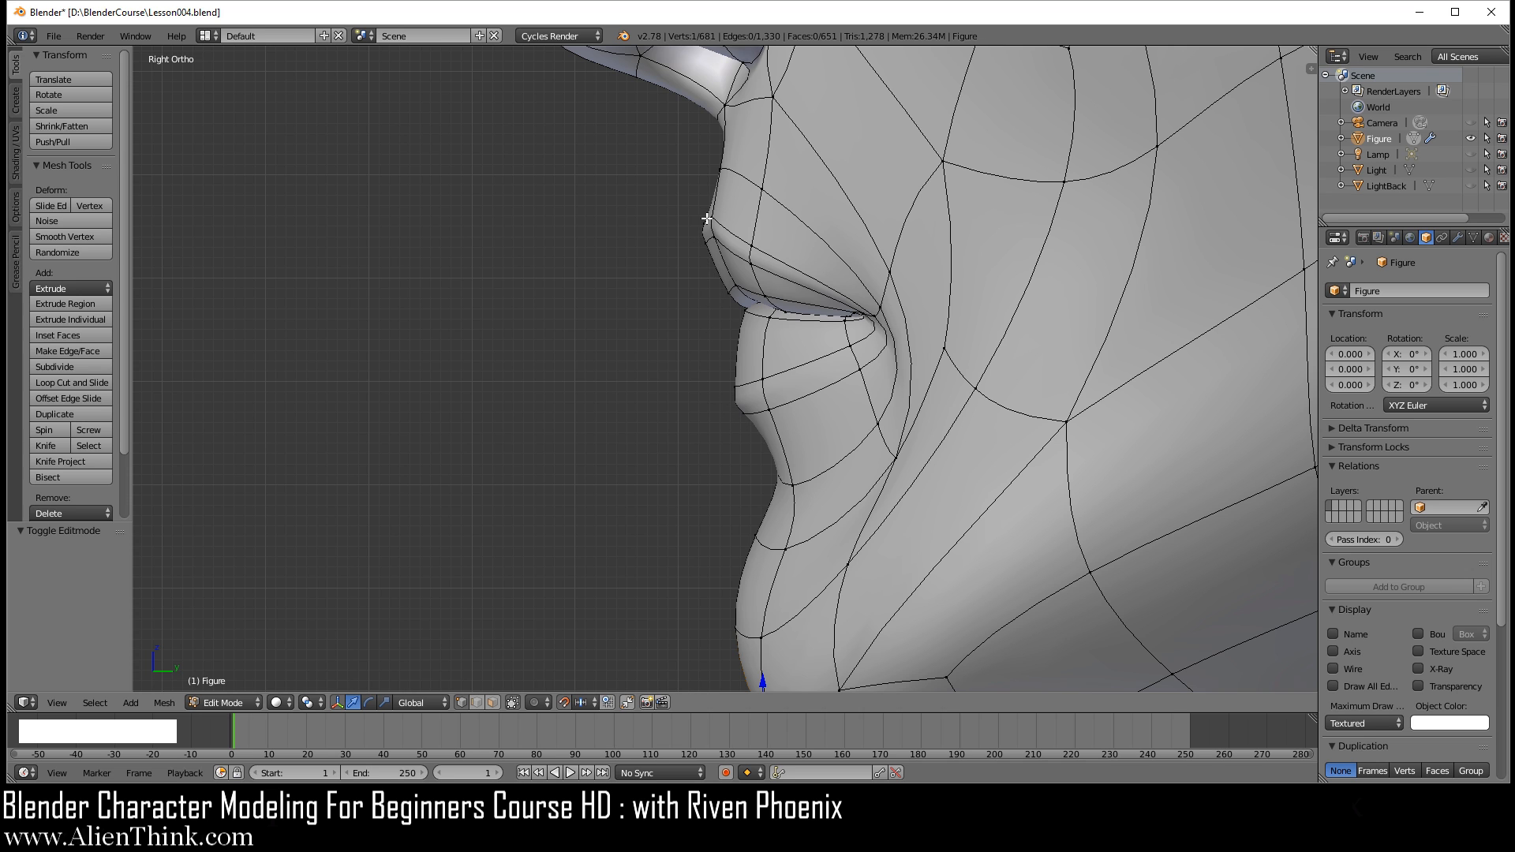
Step: Examine the smoothed face from the front in object mode, comparing the mouth and nose area with the edit-mode mesh
scroll(770, 426, "down", 2)
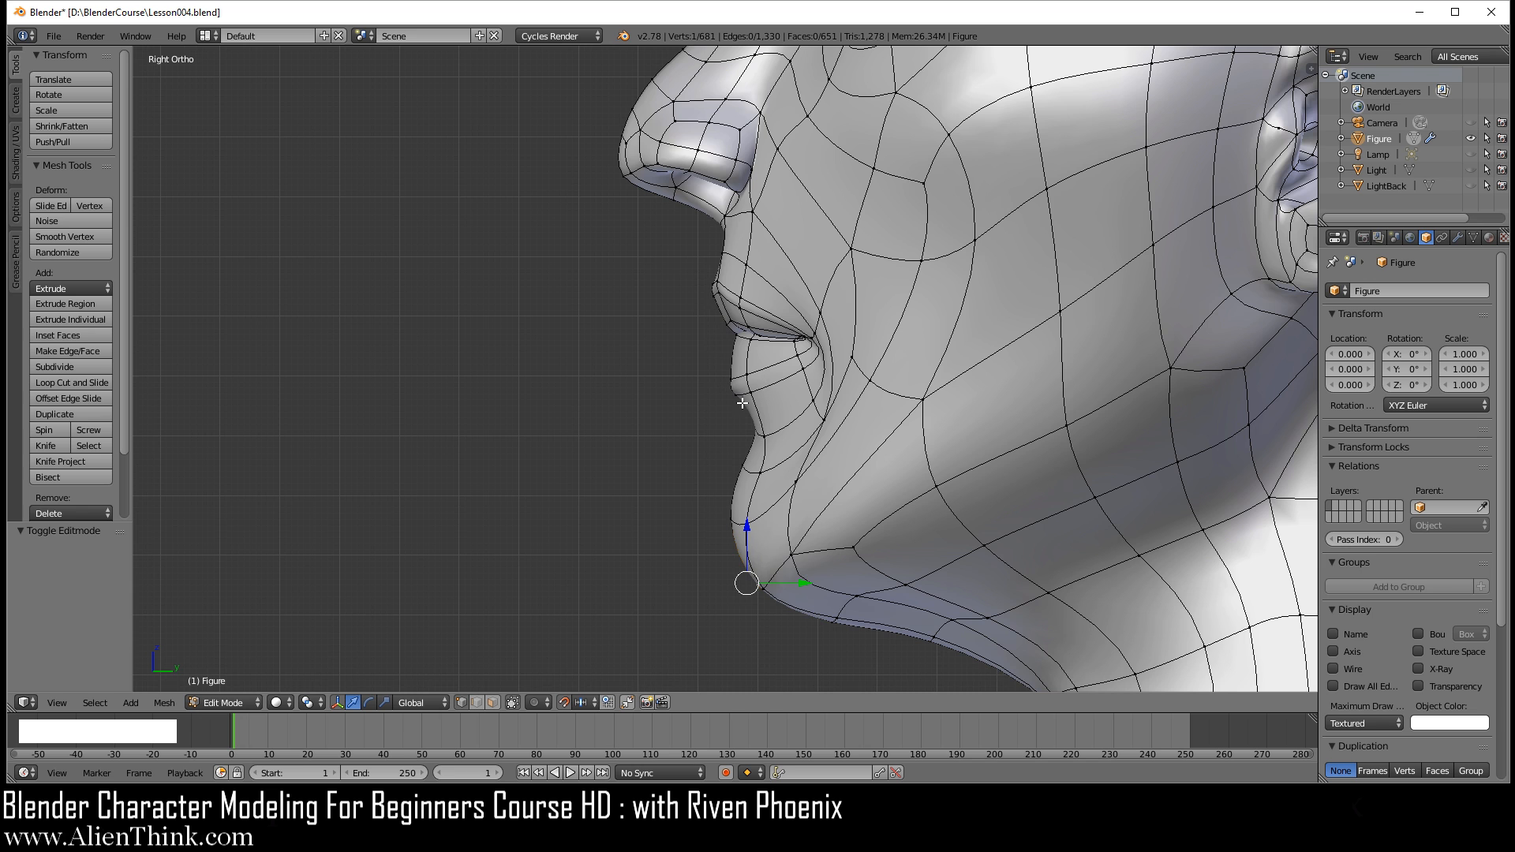
key("KP_1")
key("Tab")
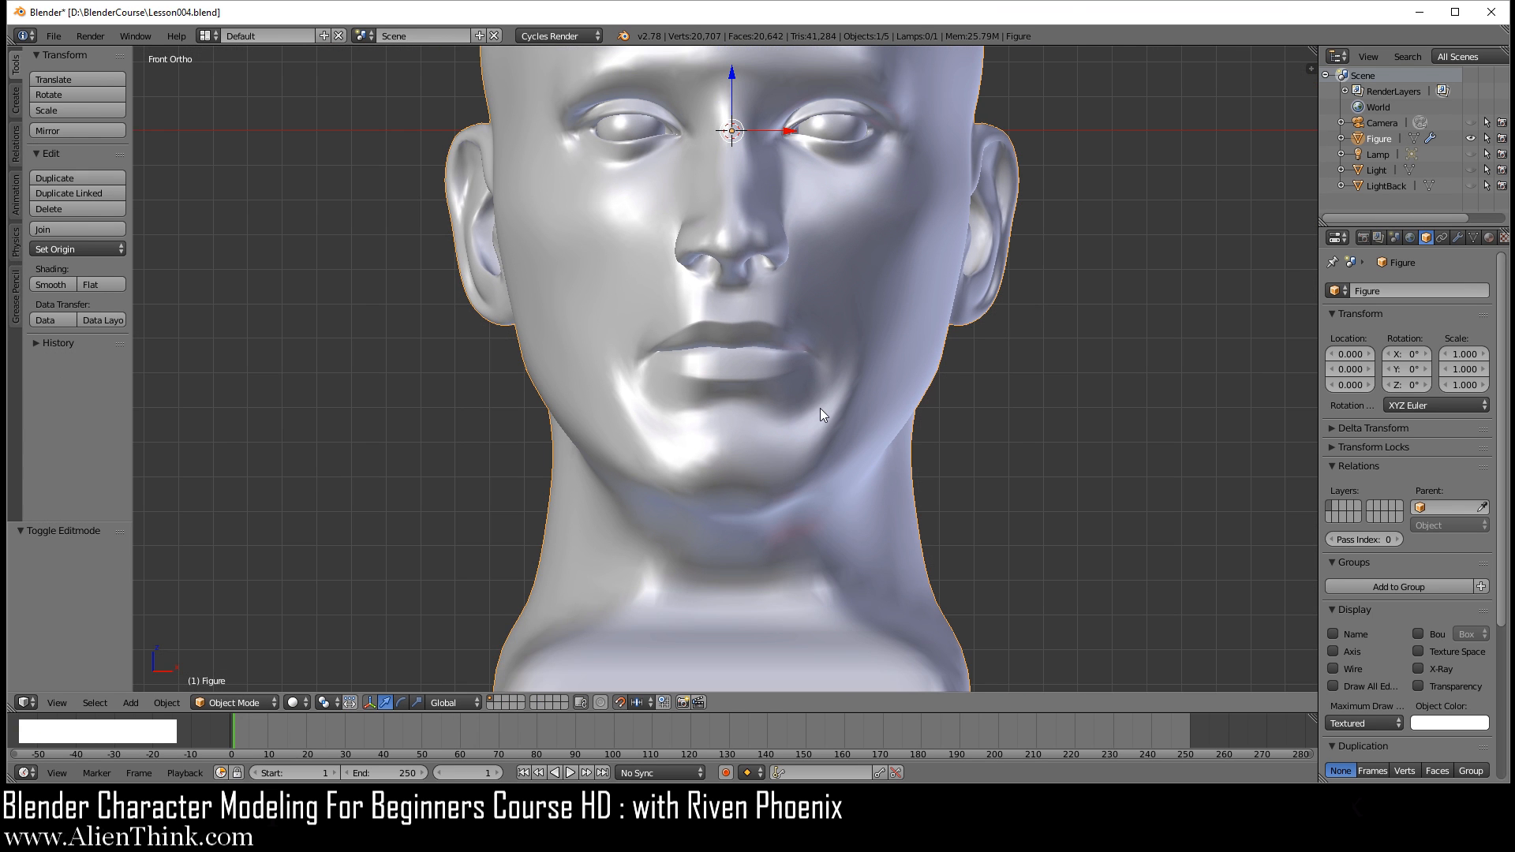
middle_click_drag(821, 409, 781, 438, "shift")
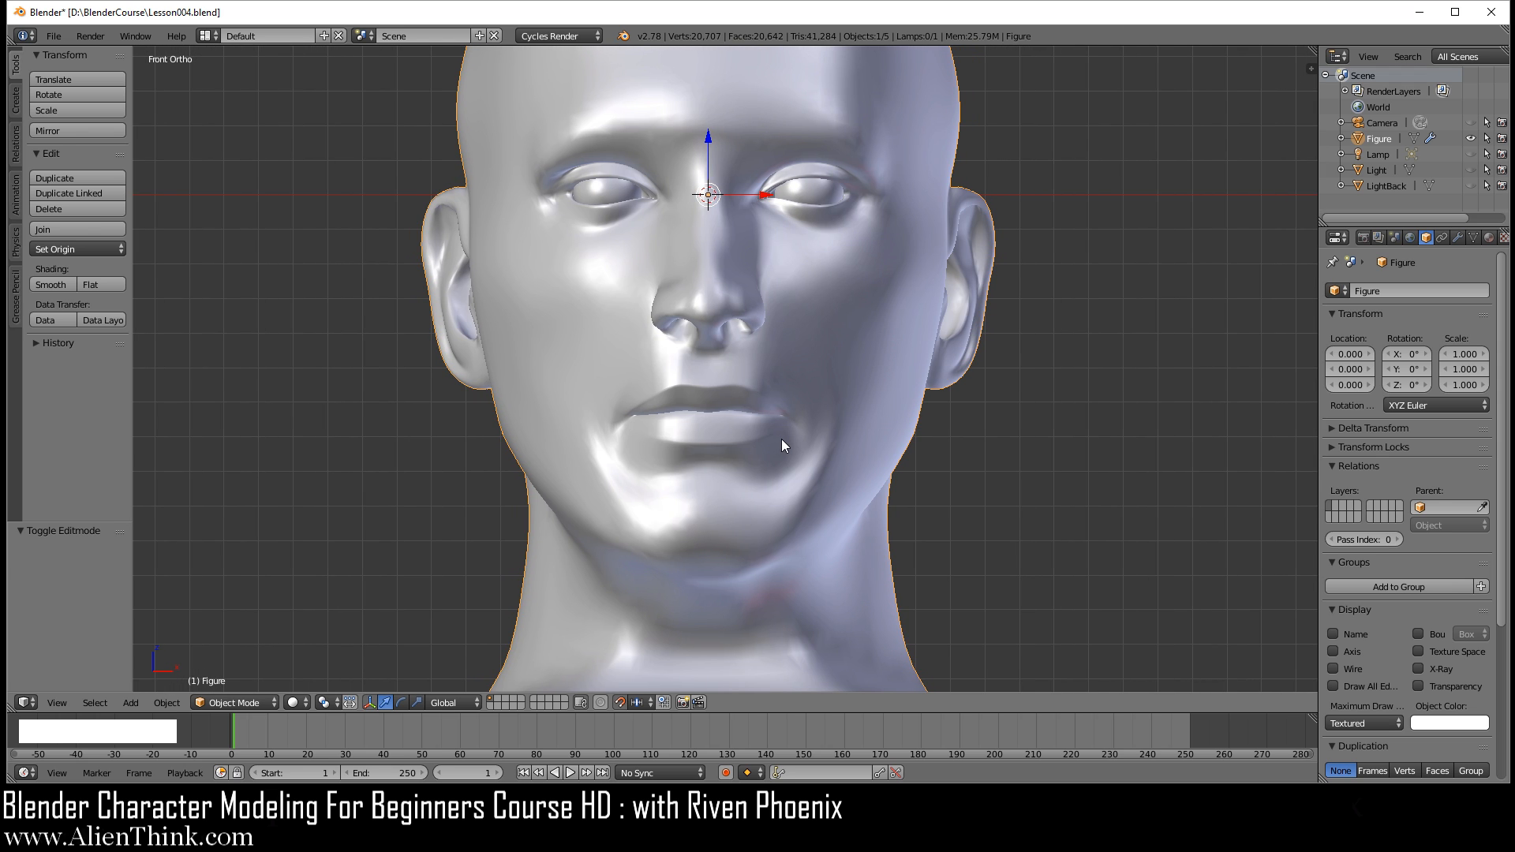
key("Tab")
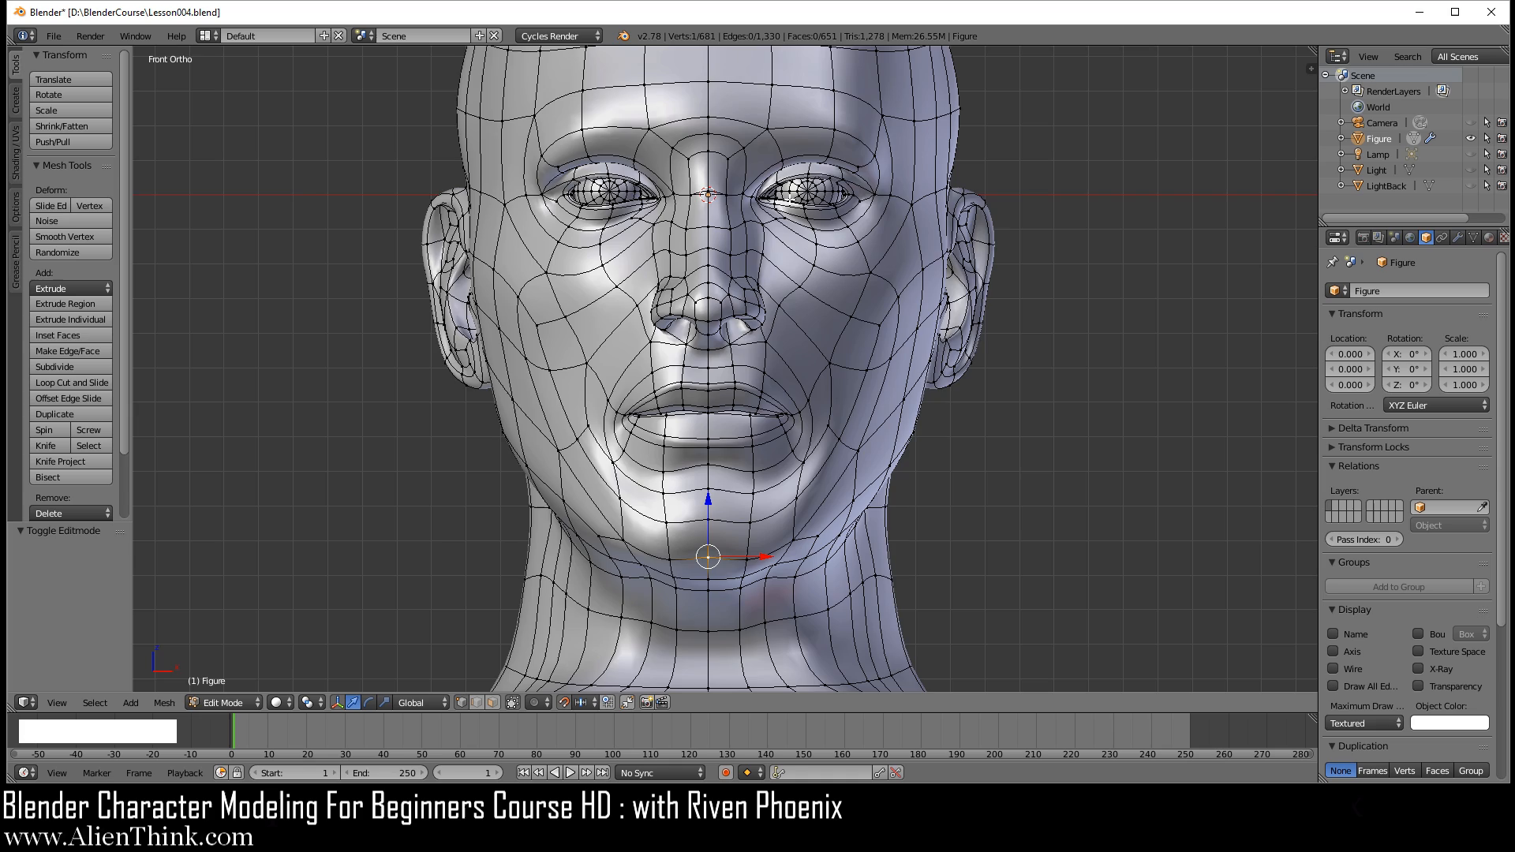
scroll(785, 451, "up", 4)
middle_click_drag(815, 518, 719, 438, "shift")
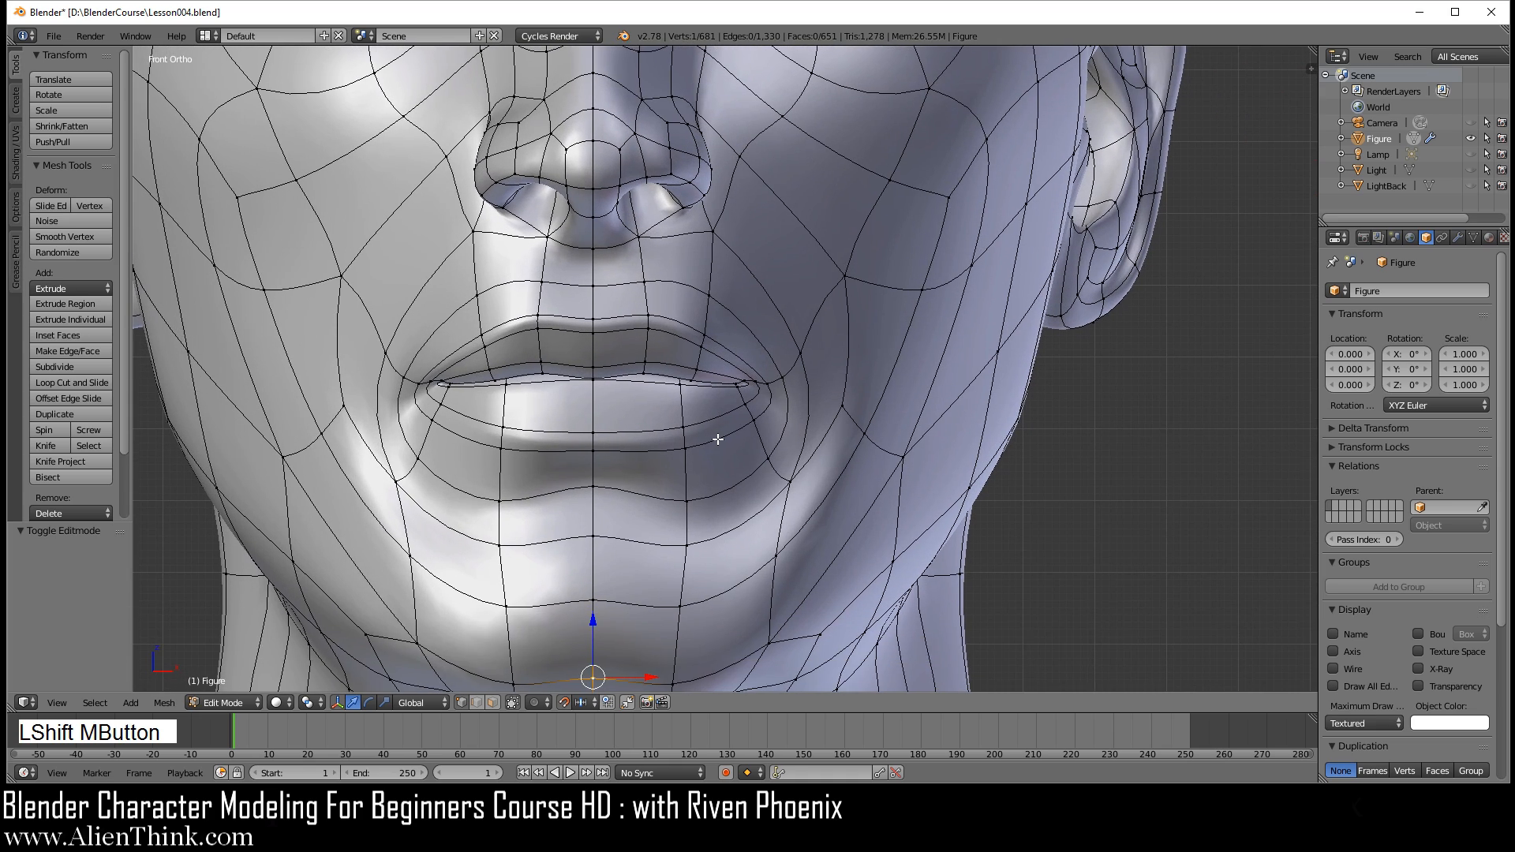
scroll(765, 466, "up", 2)
scroll(784, 426, "down", 6)
middle_click_drag(765, 298, 805, 365, "shift")
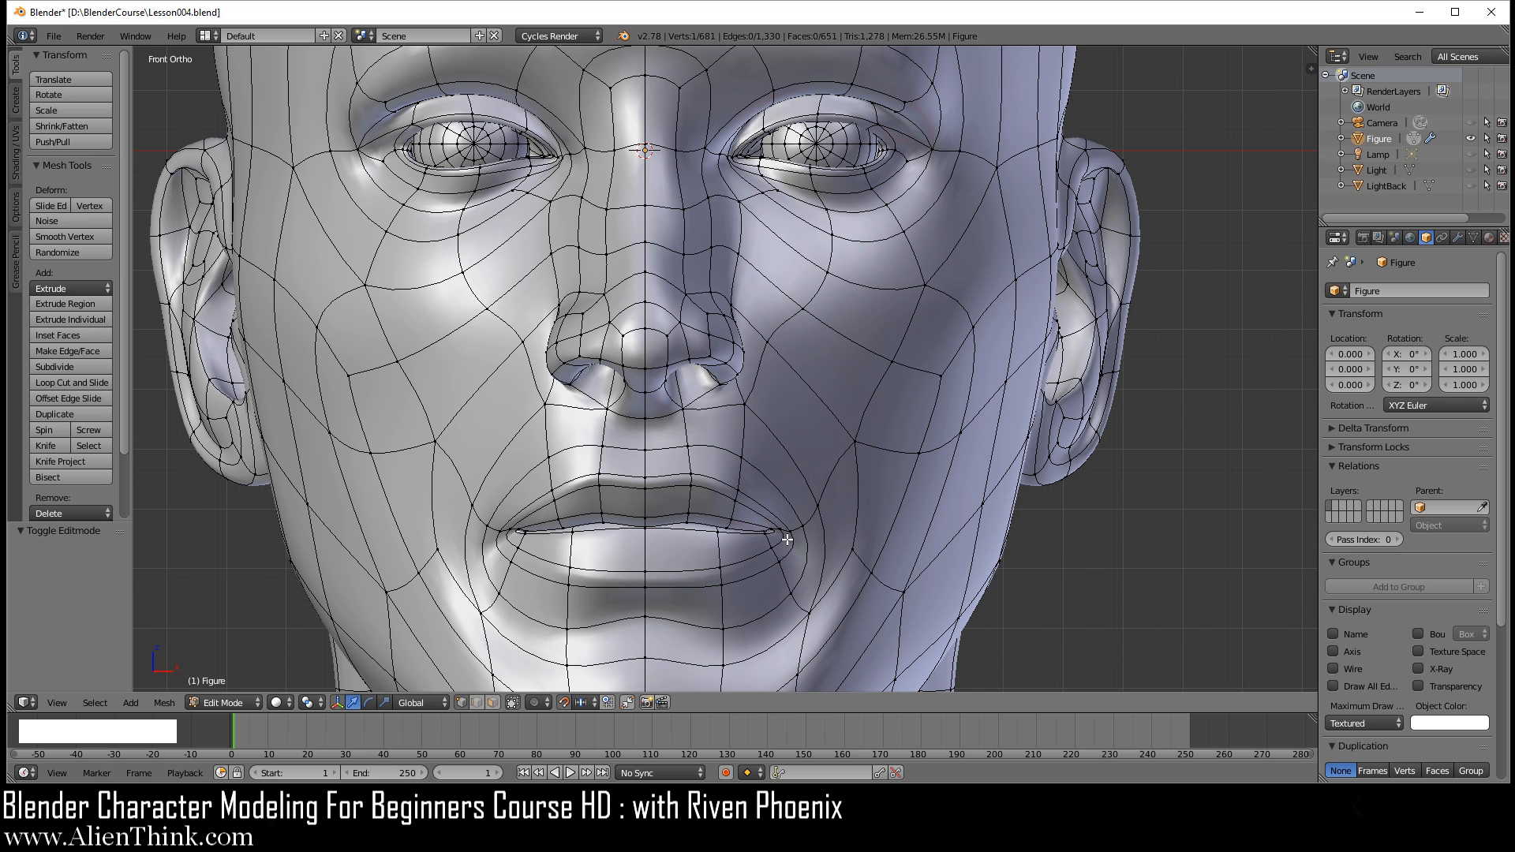
key("Tab")
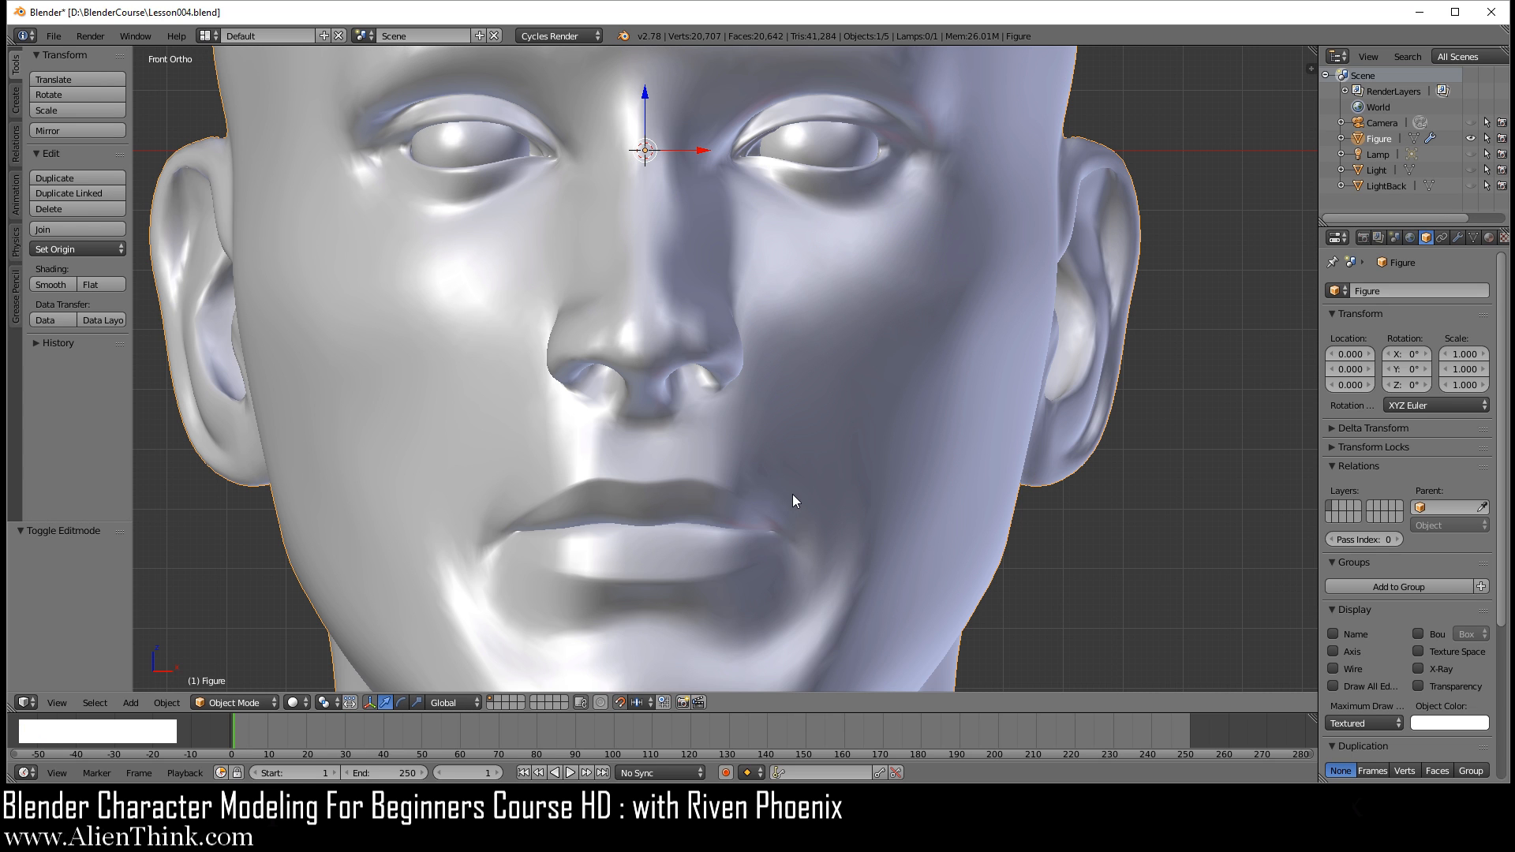
key("Tab")
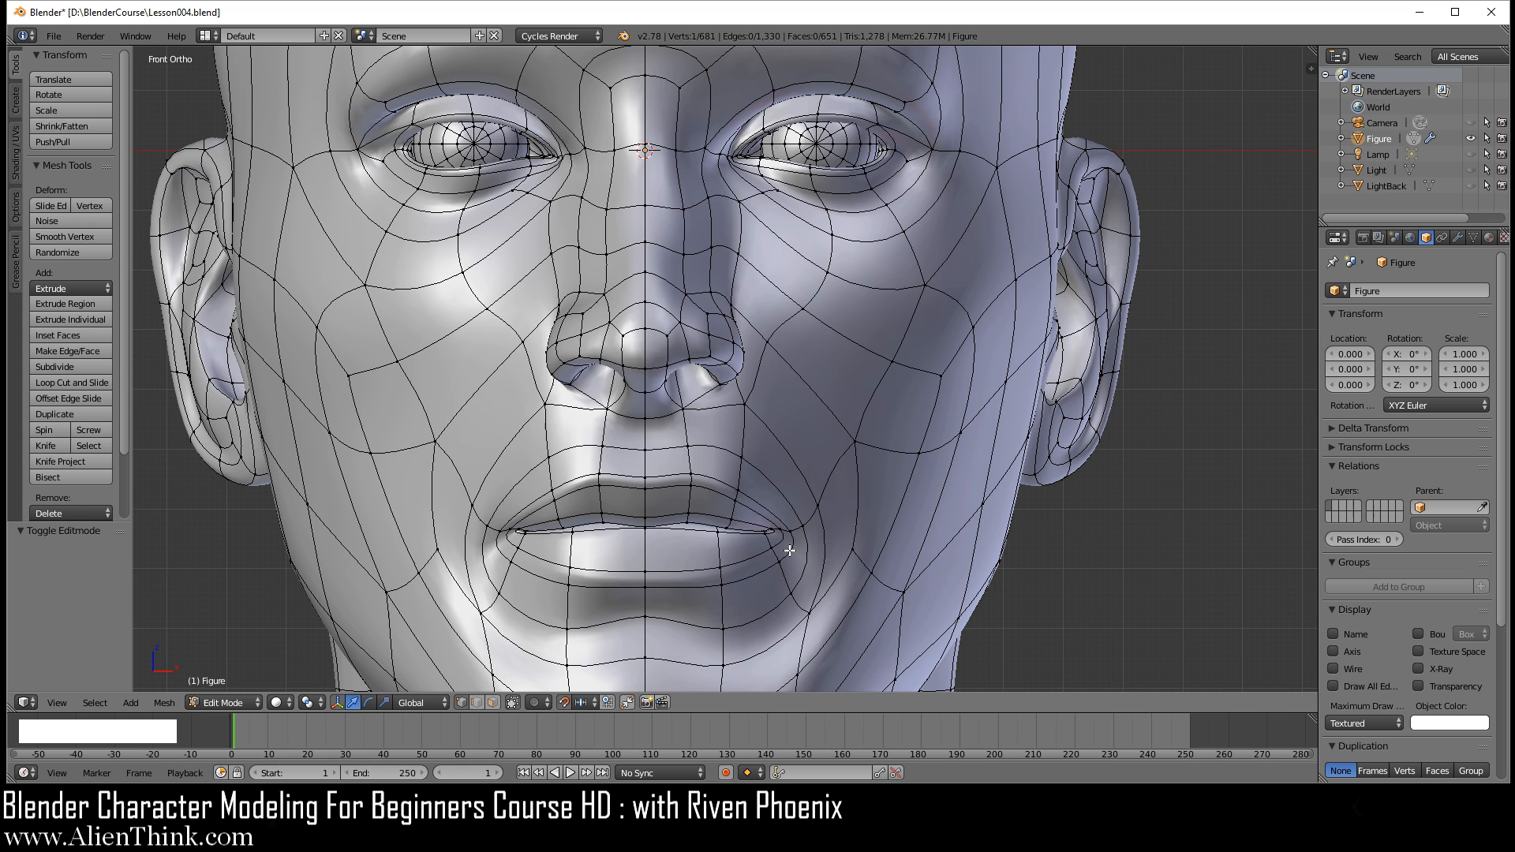
Step: Examine the mouth corners and lower face from the front, checking the smoothed surface once in object mode
scroll(762, 381, "down", 1)
key("shift")
middle_click_drag(789, 454, 768, 359, "shift")
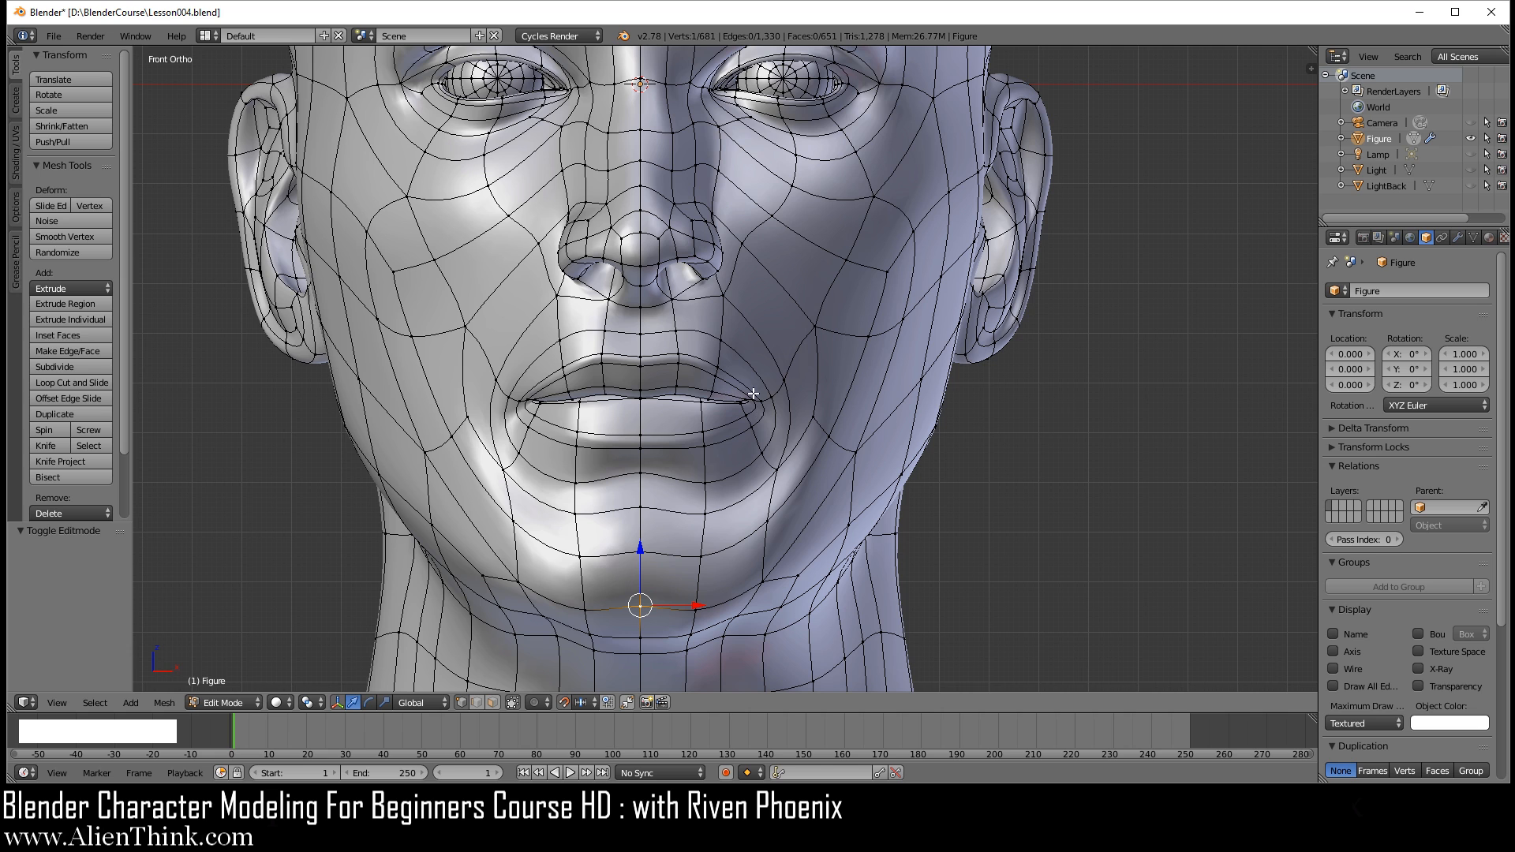
scroll(758, 404, "up", 4)
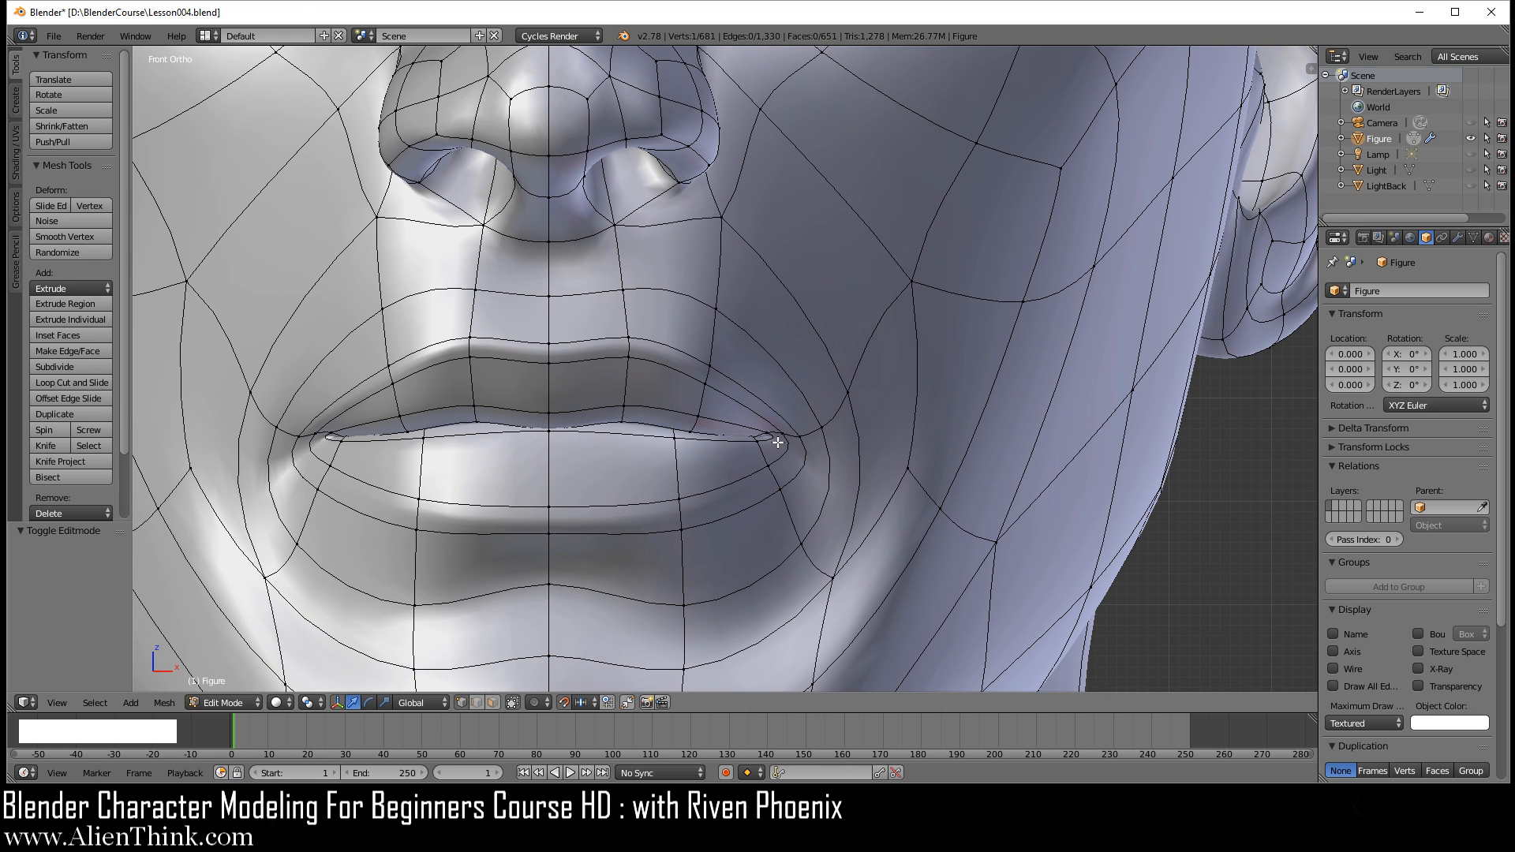
scroll(793, 442, "down", 4)
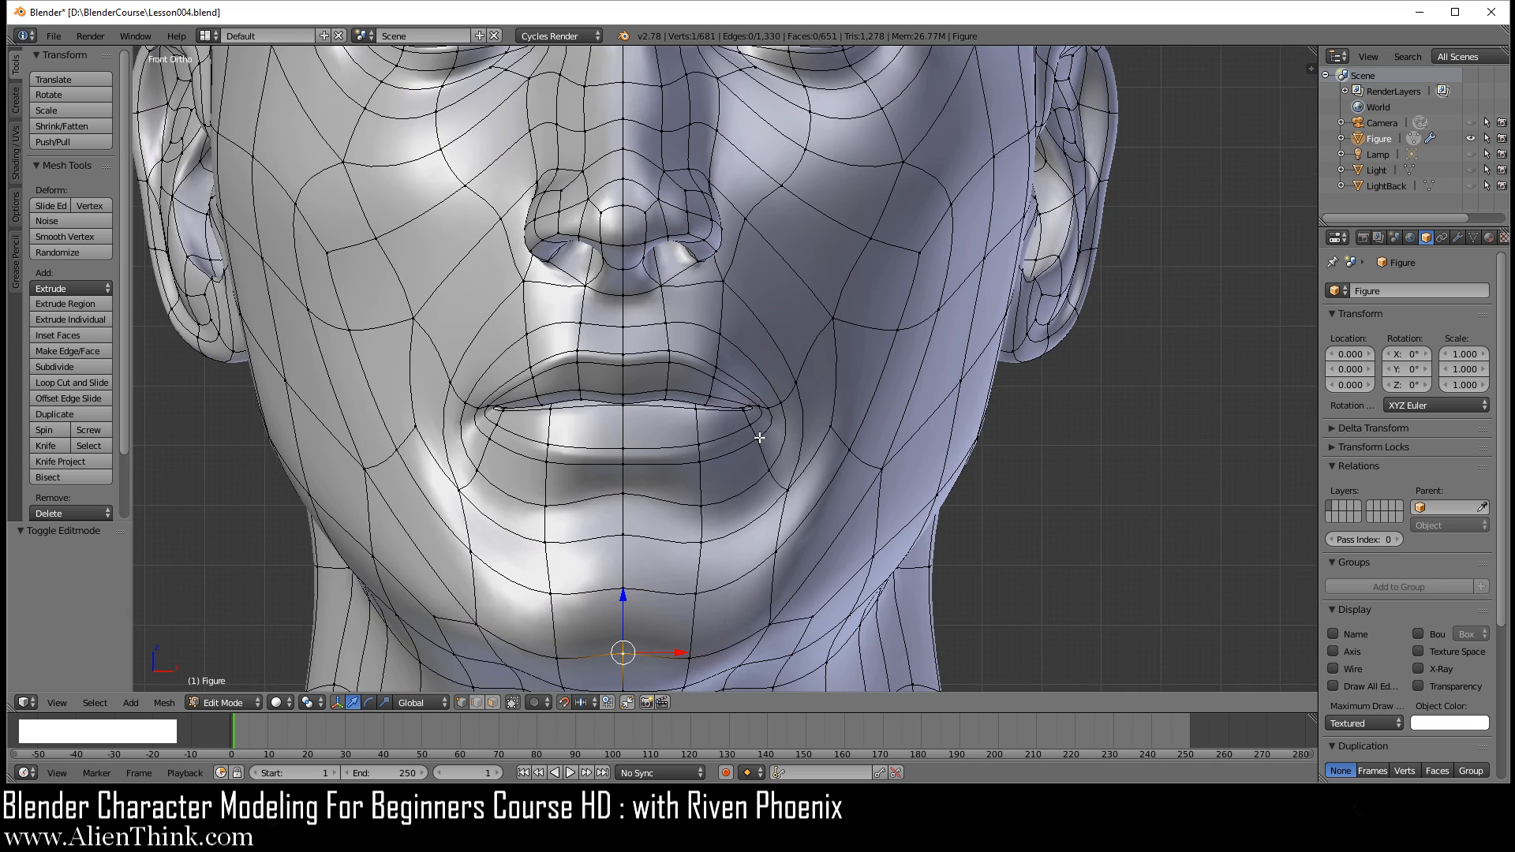
scroll(760, 438, "down", 2)
key("Tab")
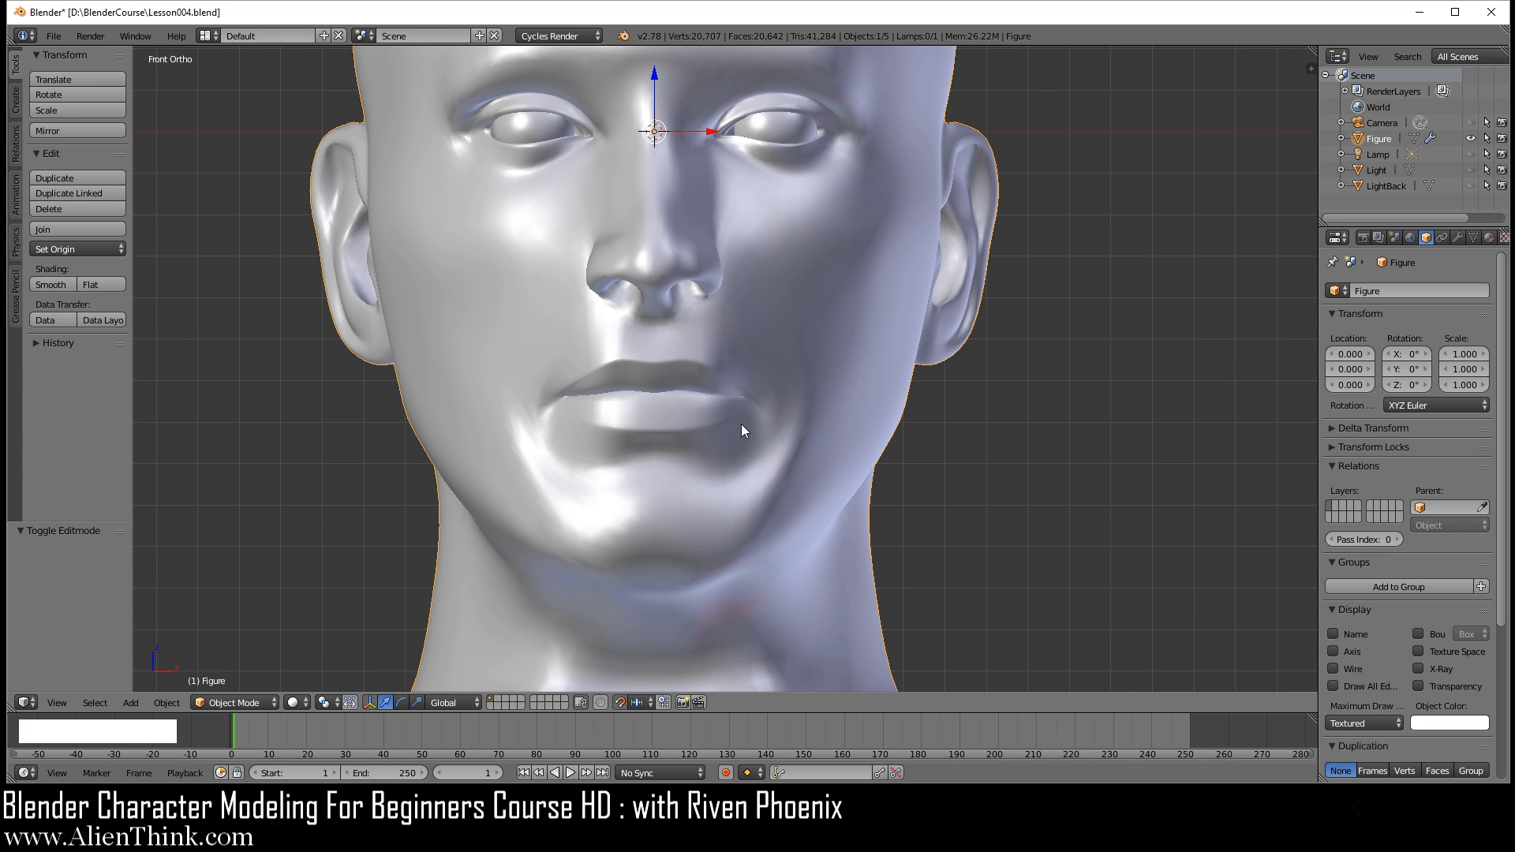
key("Tab")
scroll(758, 458, "up", 4)
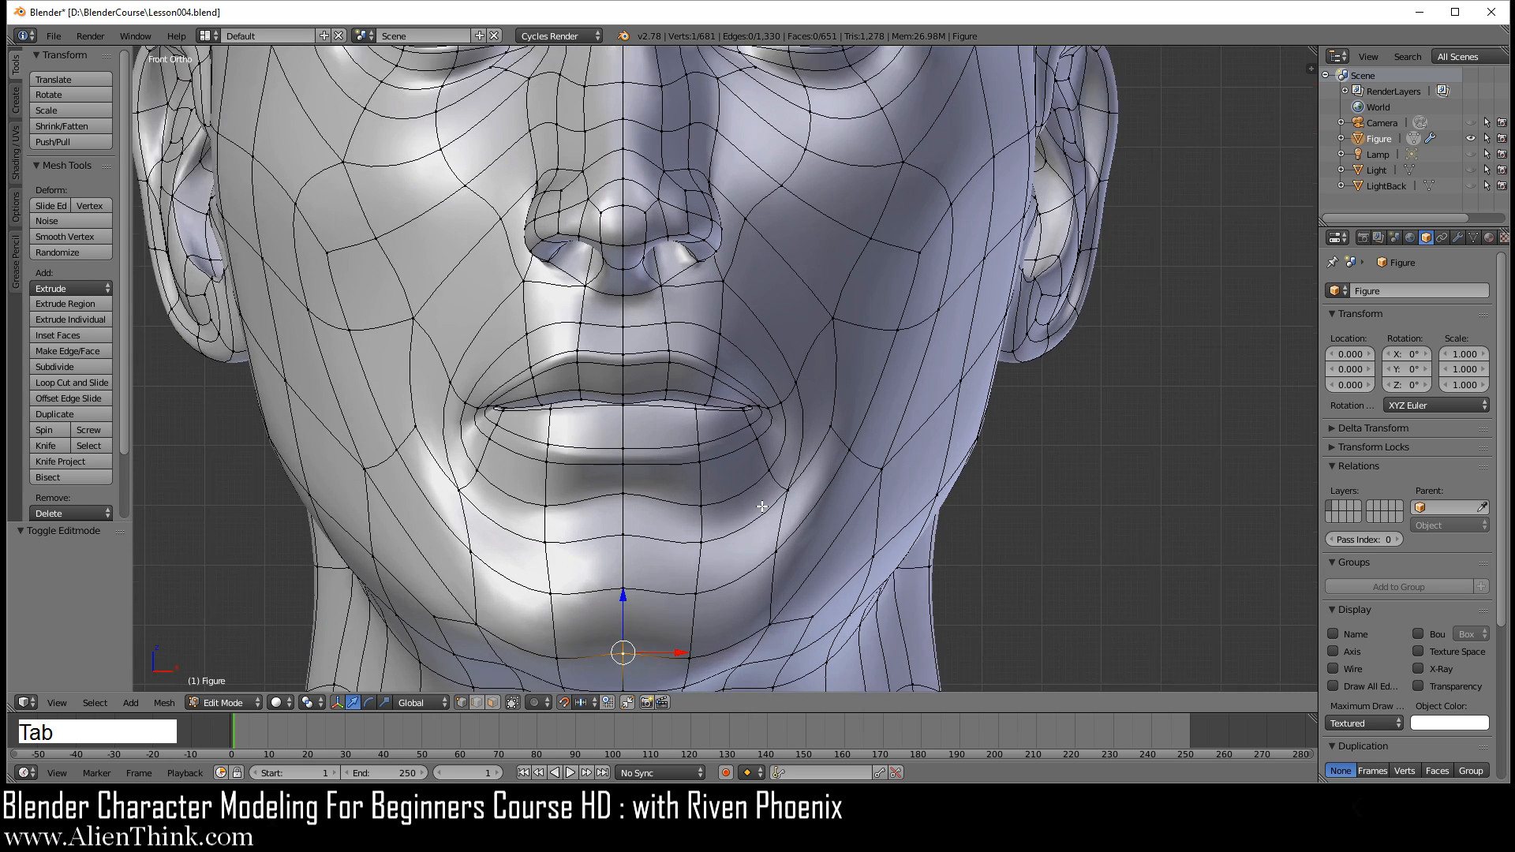
Step: Select the vertex below and outside the mouth corner, and examine the whole smoothed head from the front in object mode
right_click(785, 502)
right_click(798, 510, "shift")
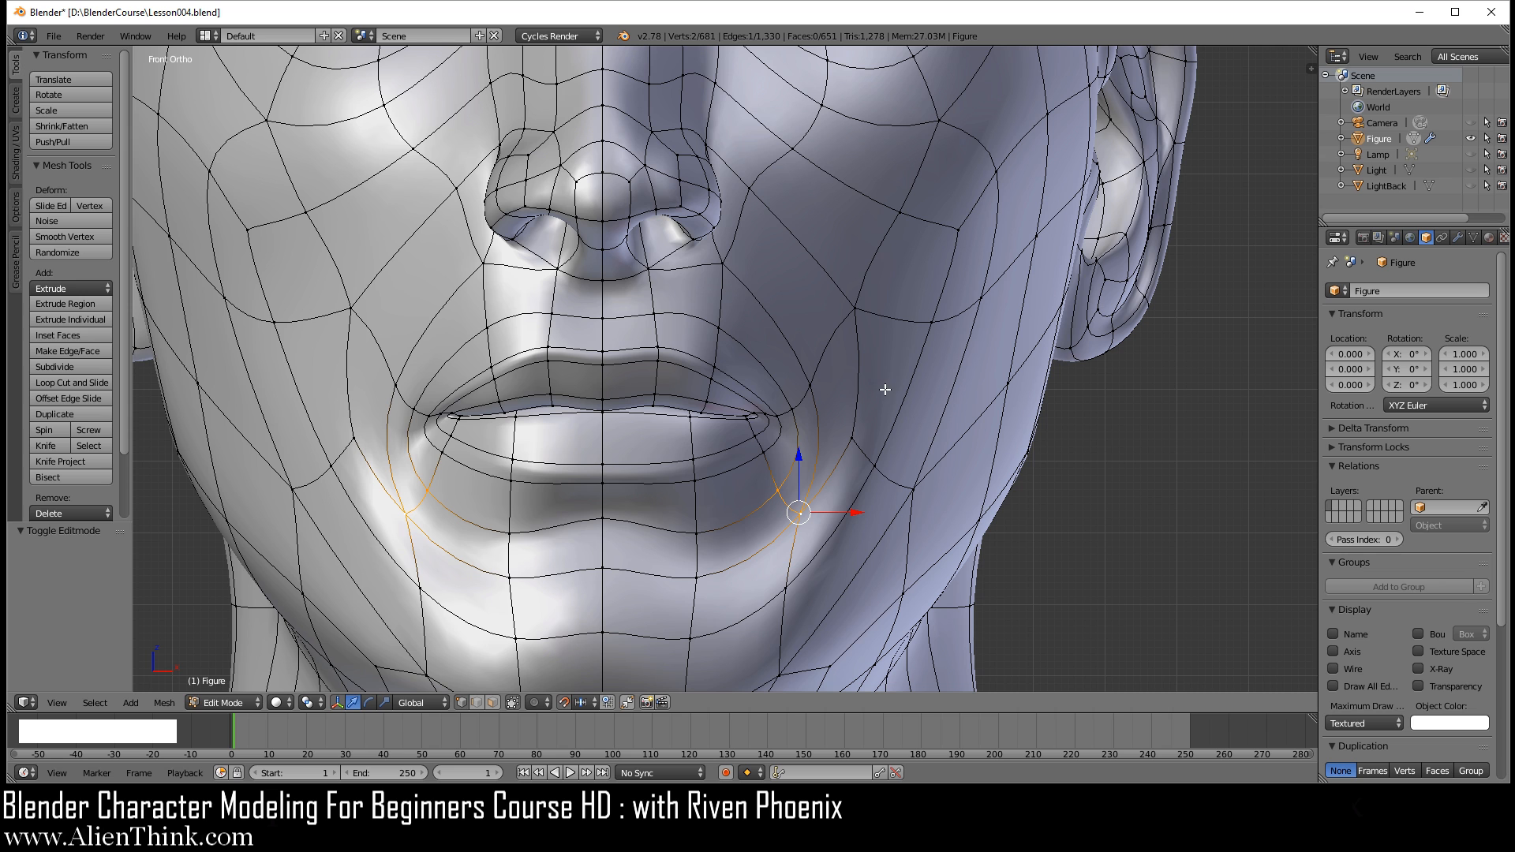
scroll(841, 388, "down", 3)
key("Tab")
middle_click_drag(778, 357, 808, 404, "shift")
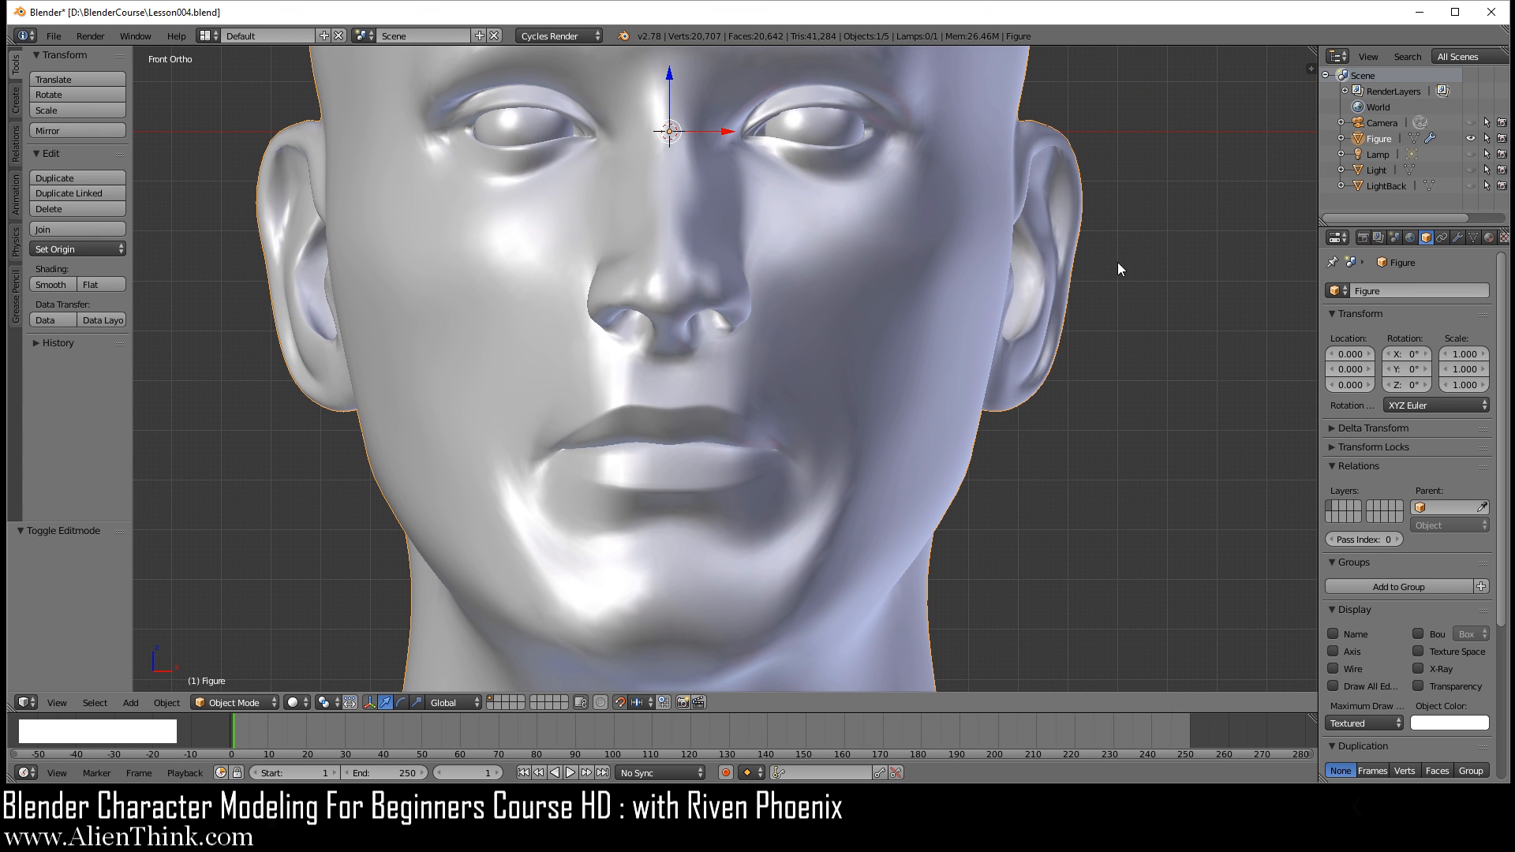
scroll(952, 347, "down", 3)
middle_click_drag(878, 321, 902, 376, "shift")
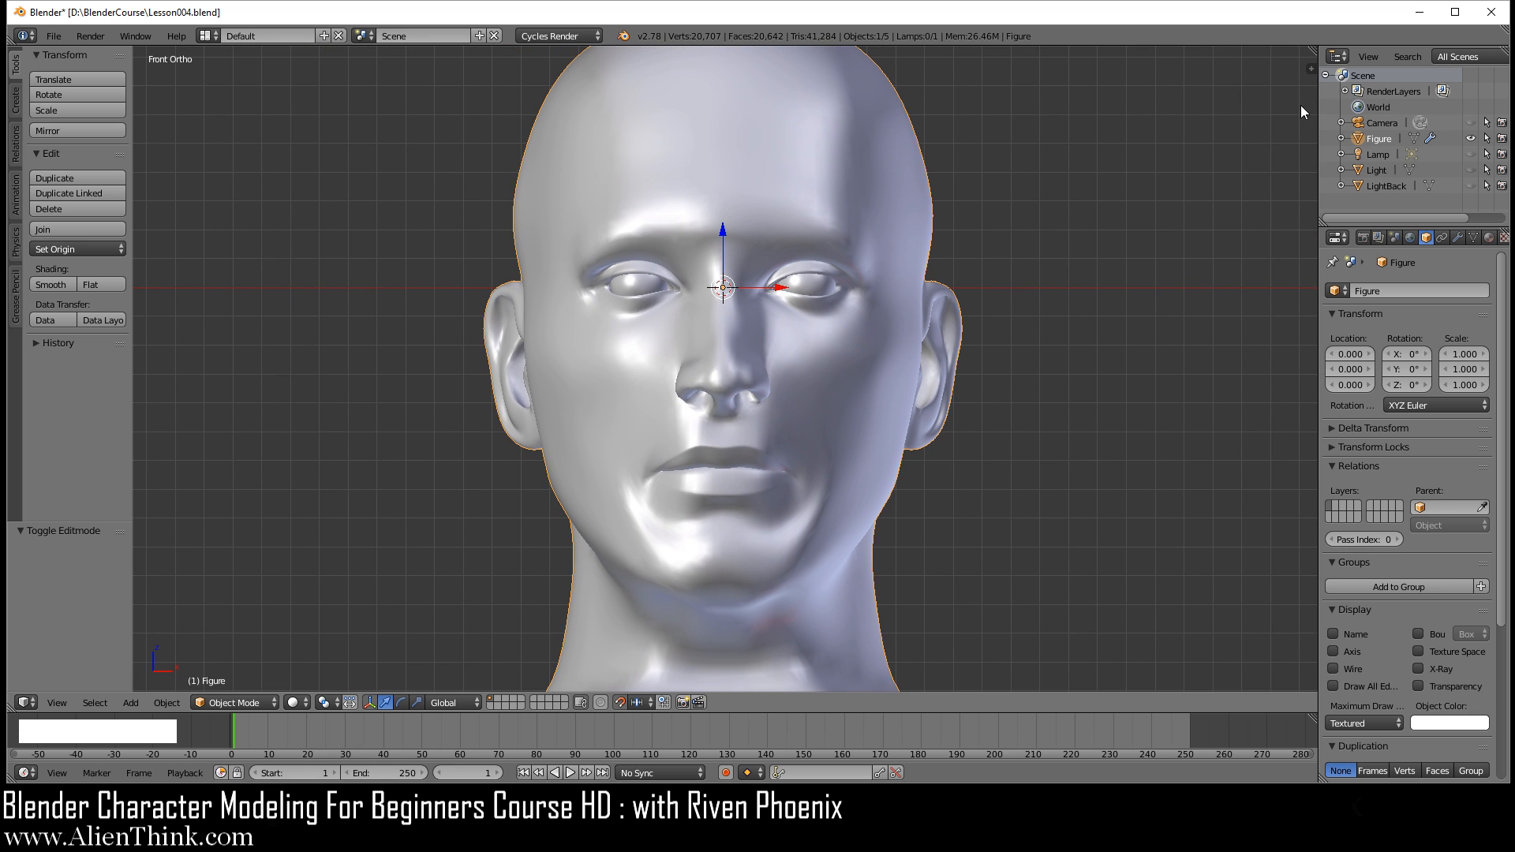
Step: Show the 3D view's properties region and collapse all of its sections
left_click(1311, 69)
scroll(1245, 341, "down", 6)
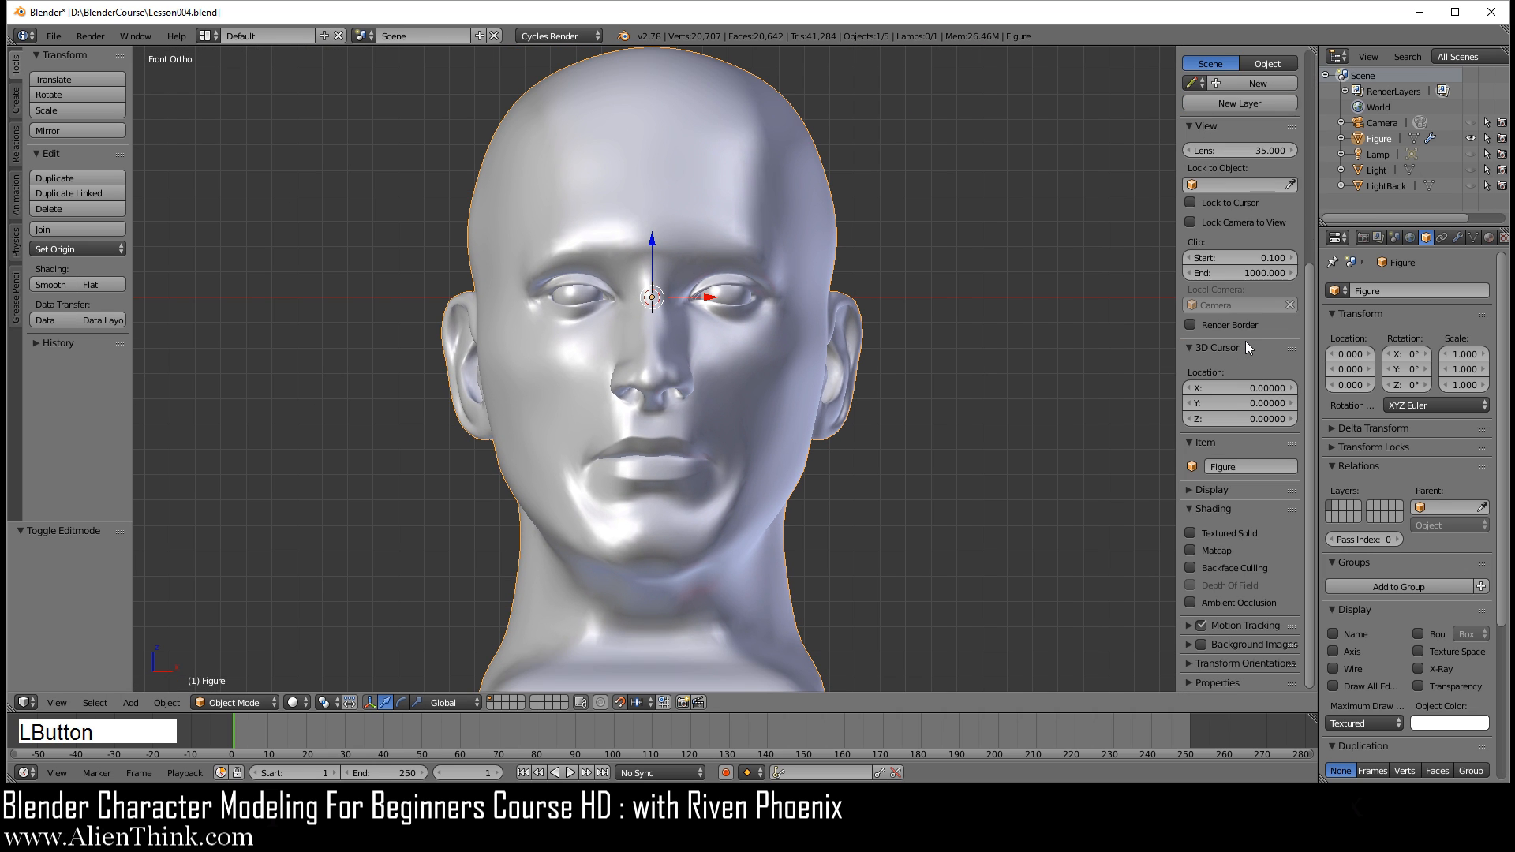
scroll(1248, 341, "up", 6)
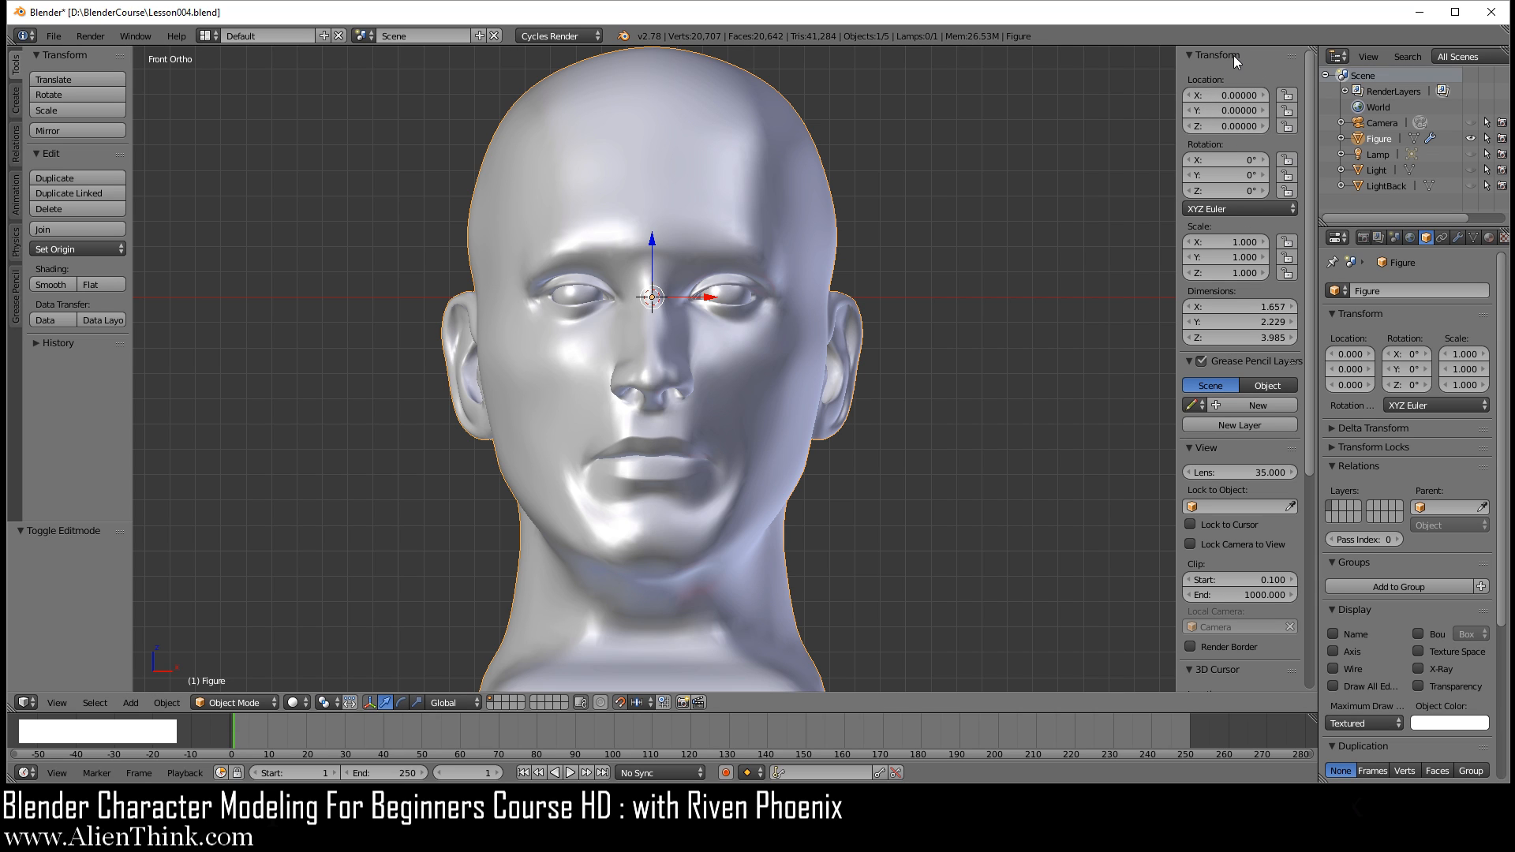
left_click_drag(1237, 54, 1243, 406)
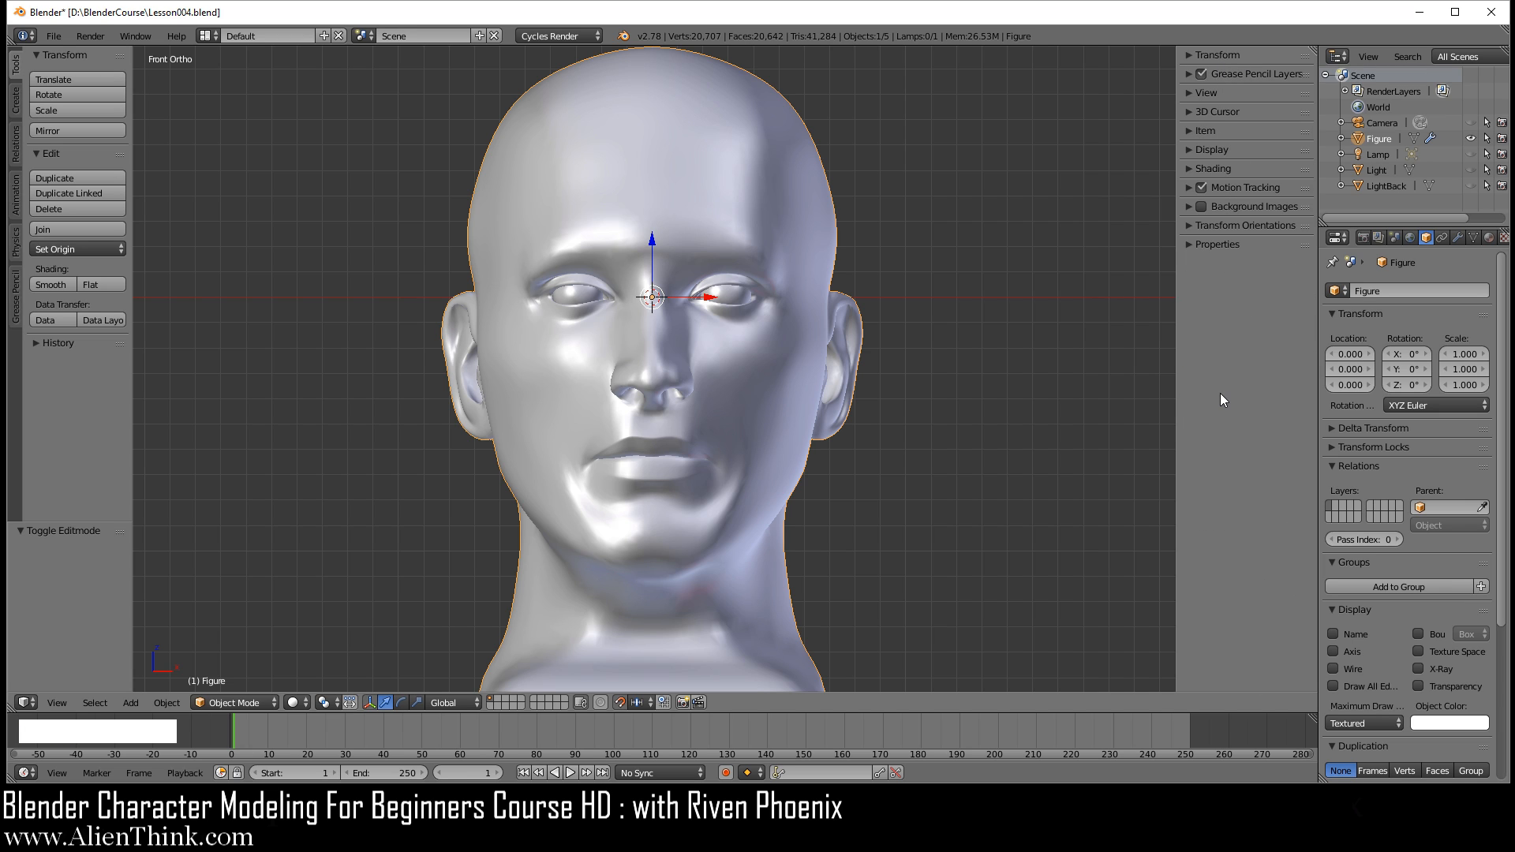
left_click_drag(1242, 55, 1262, 660)
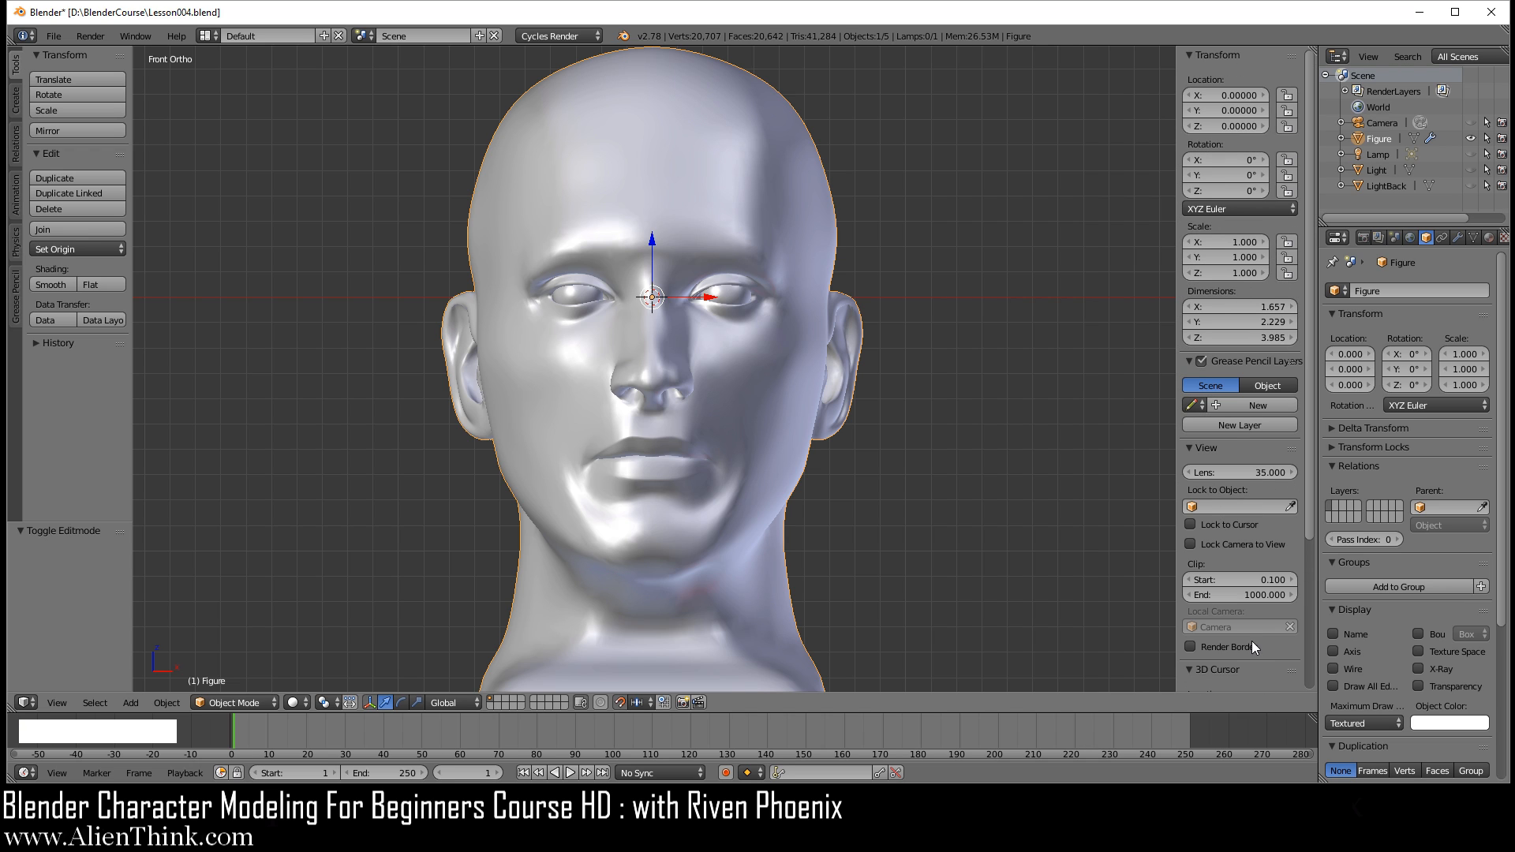
left_click_drag(1234, 53, 1245, 349)
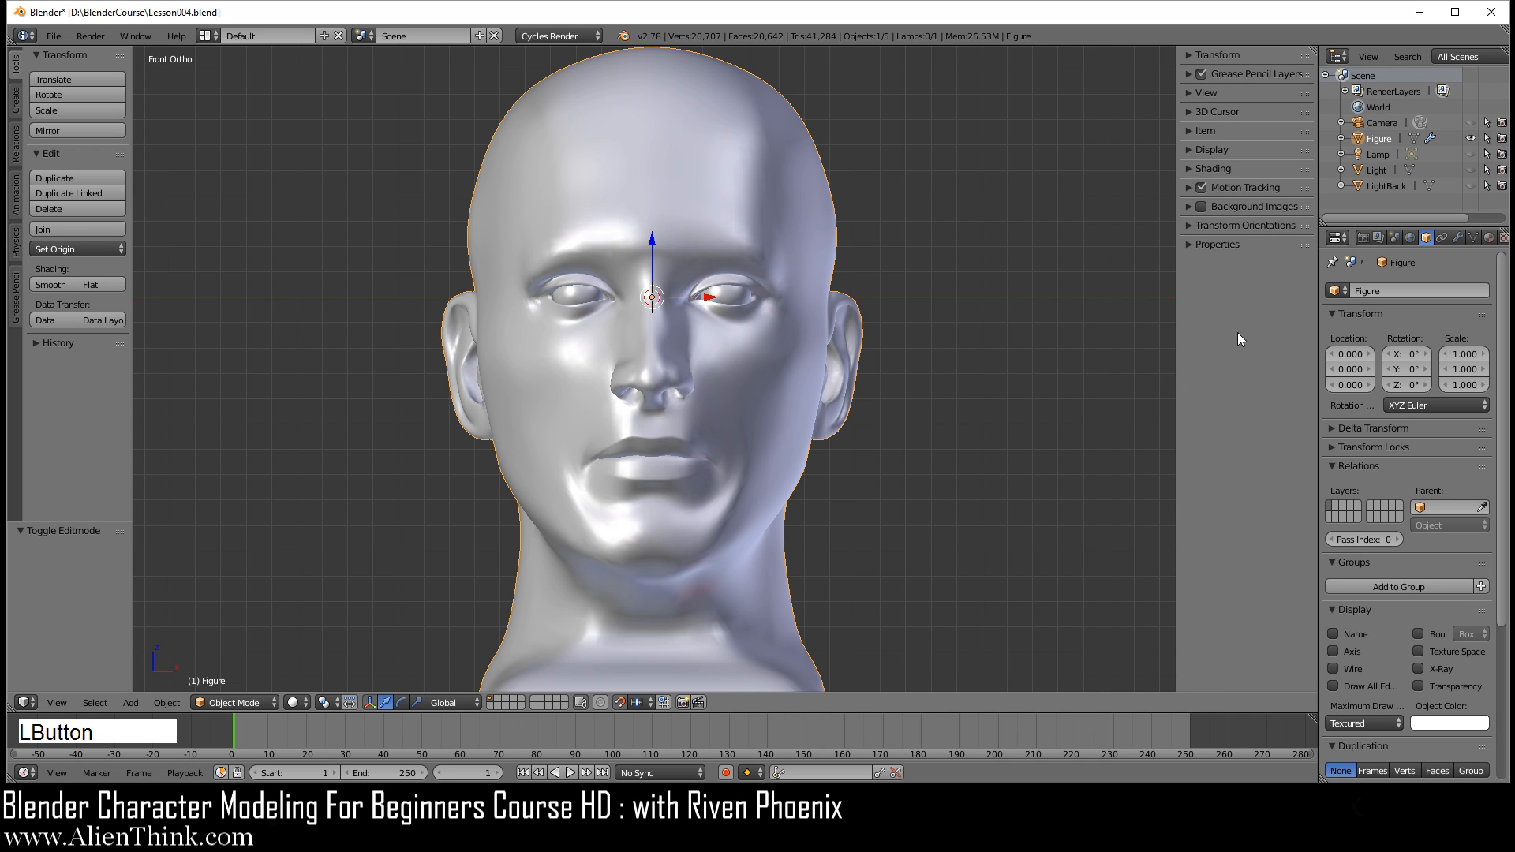
Step: Enable Ambient Occlusion in the viewport shading and inspect the face and ear from an angle
left_click(1186, 167)
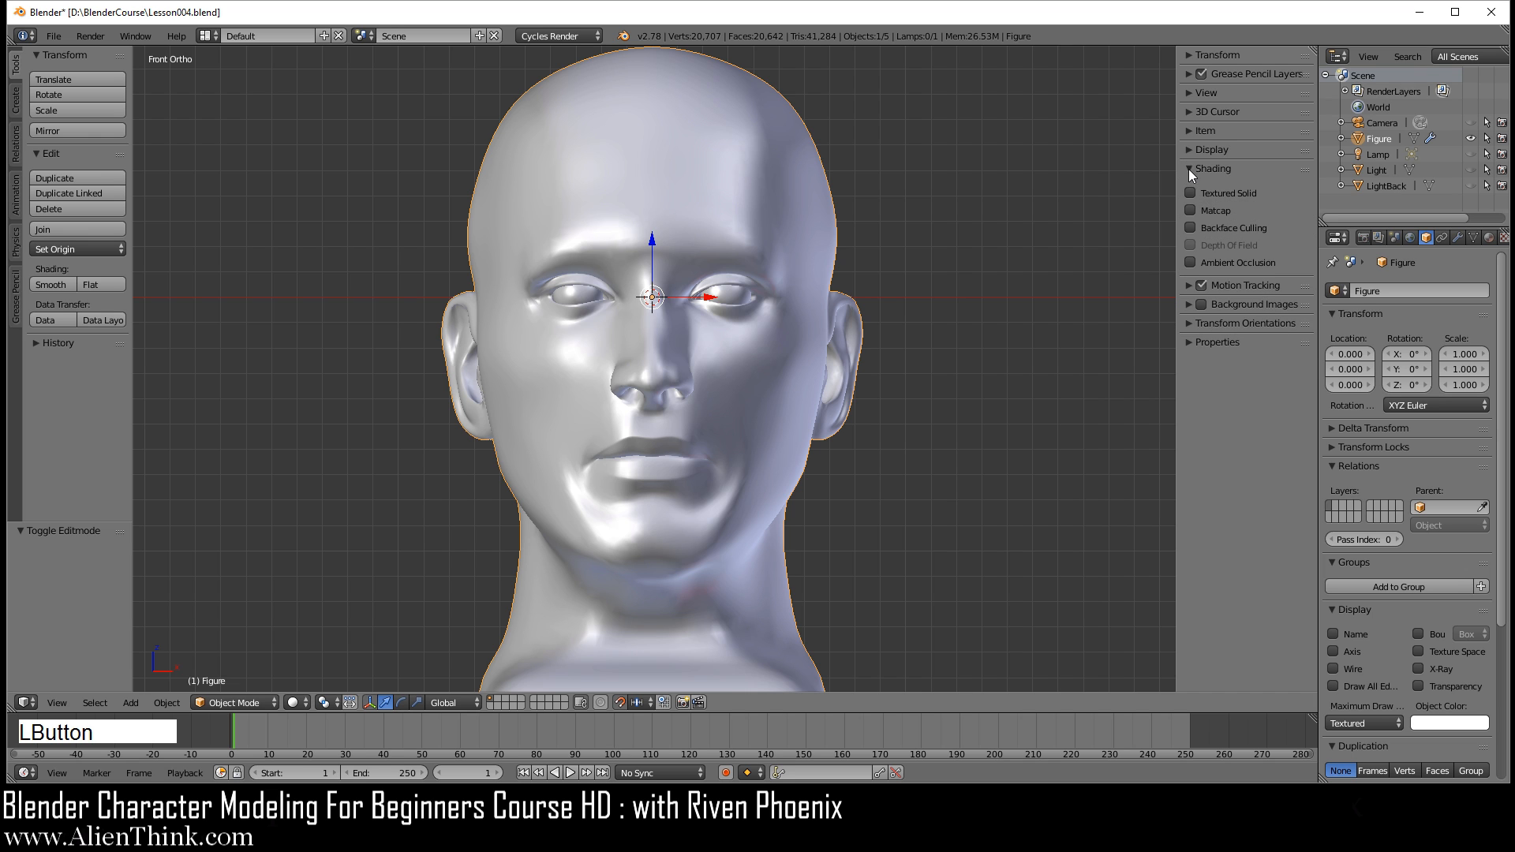
left_click(1191, 262)
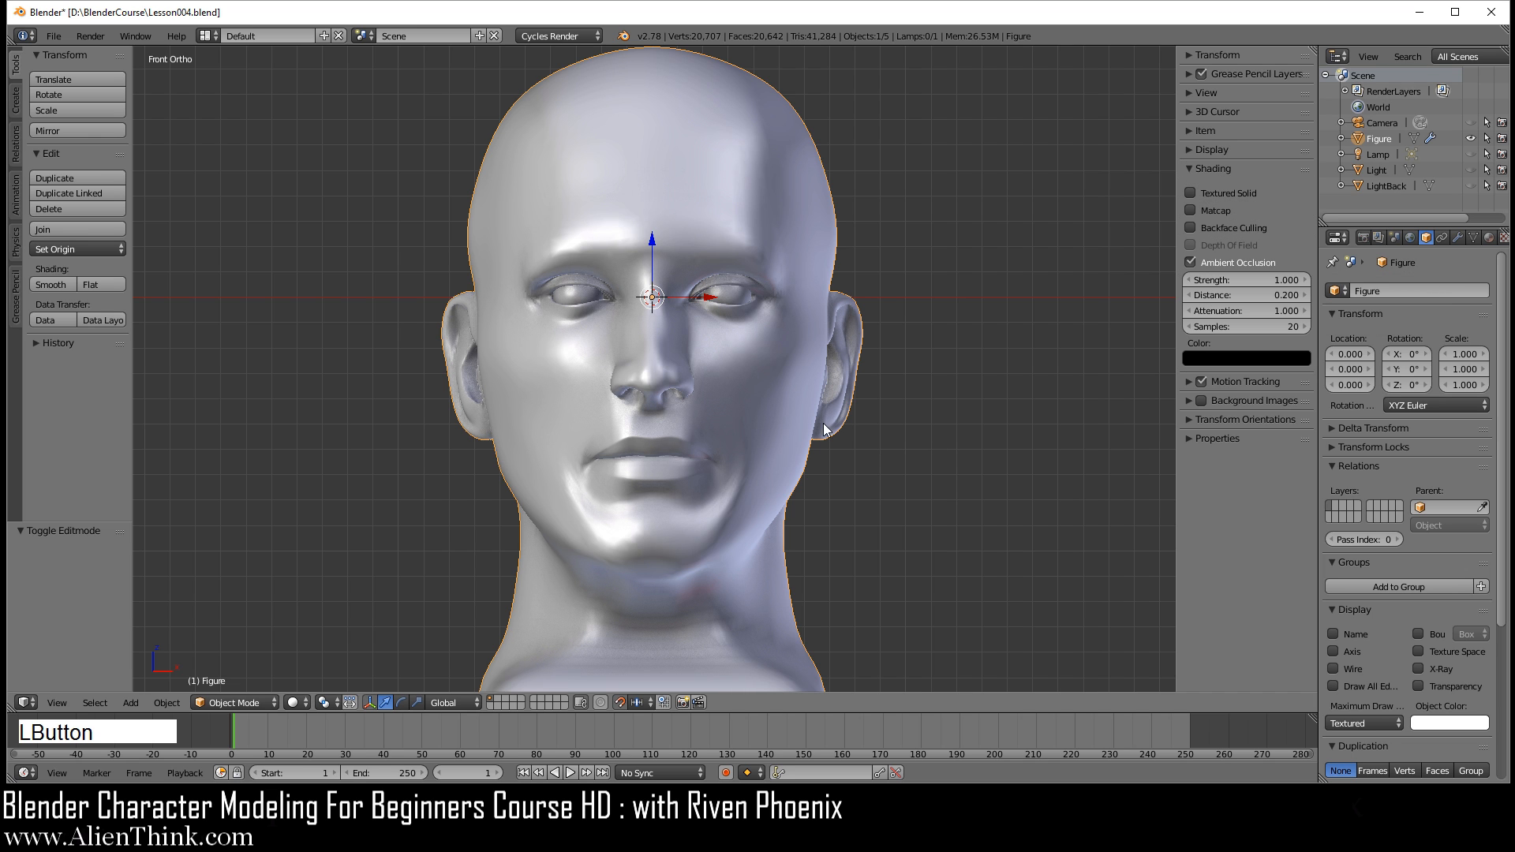
scroll(788, 367, "up", 5)
middle_click_drag(845, 343, 734, 410)
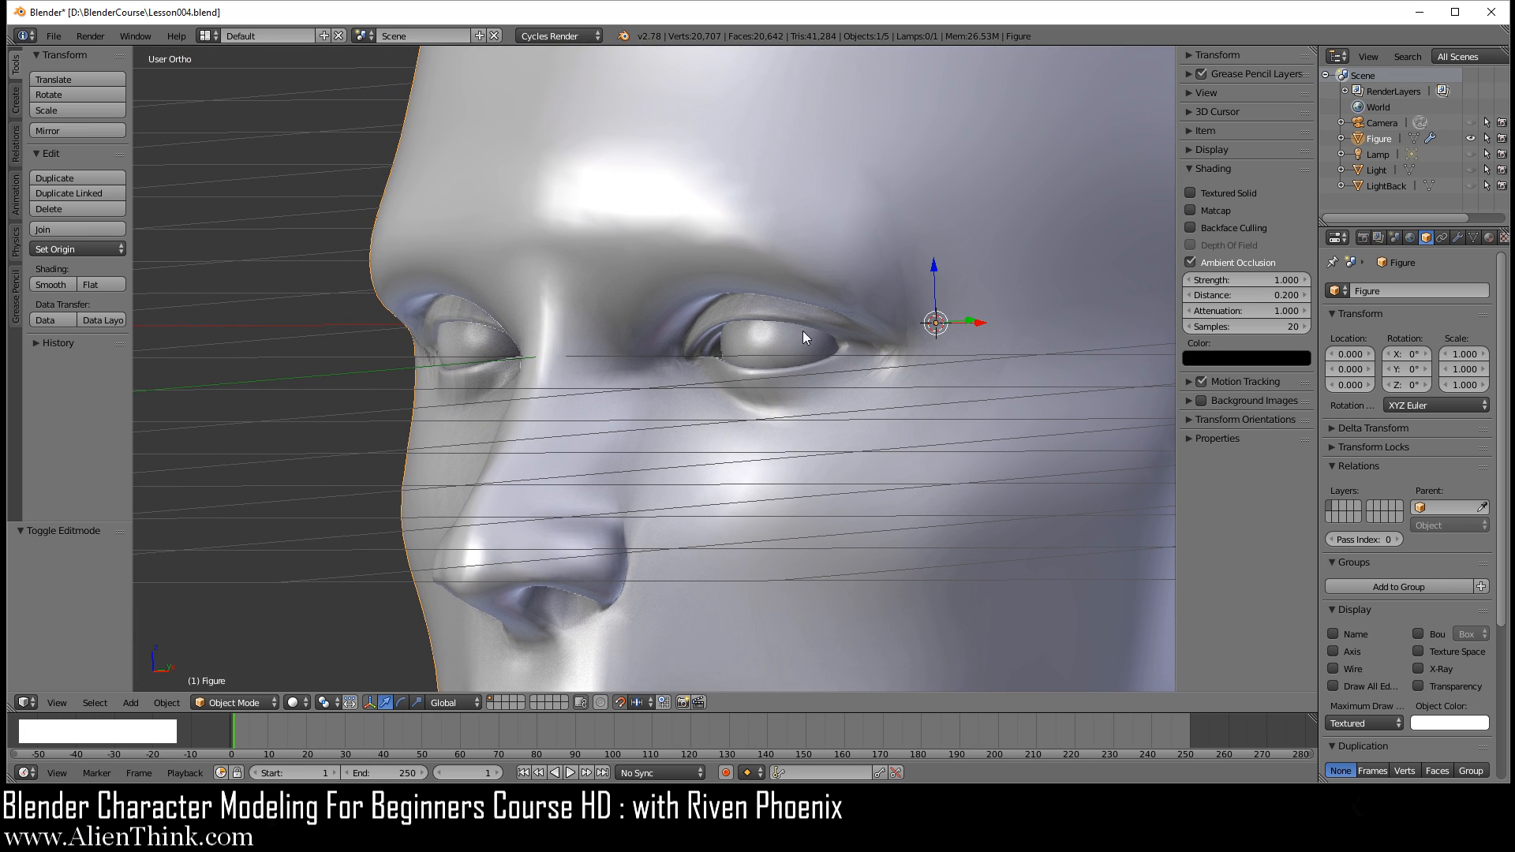
scroll(794, 476, "down", 3)
middle_click_drag(727, 510, 675, 382, "shift")
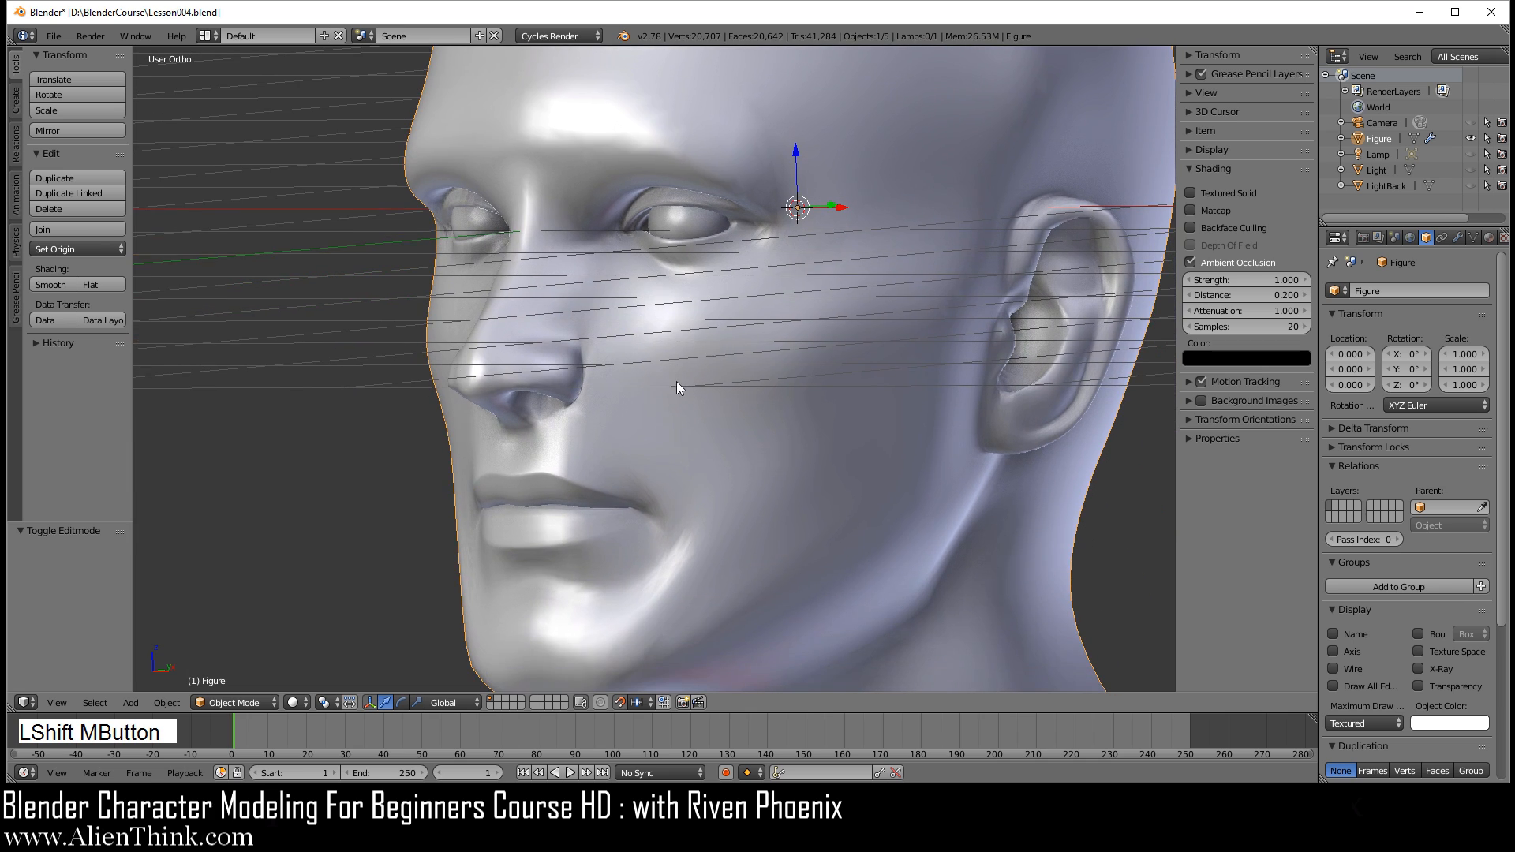
middle_click_drag(611, 447, 614, 377)
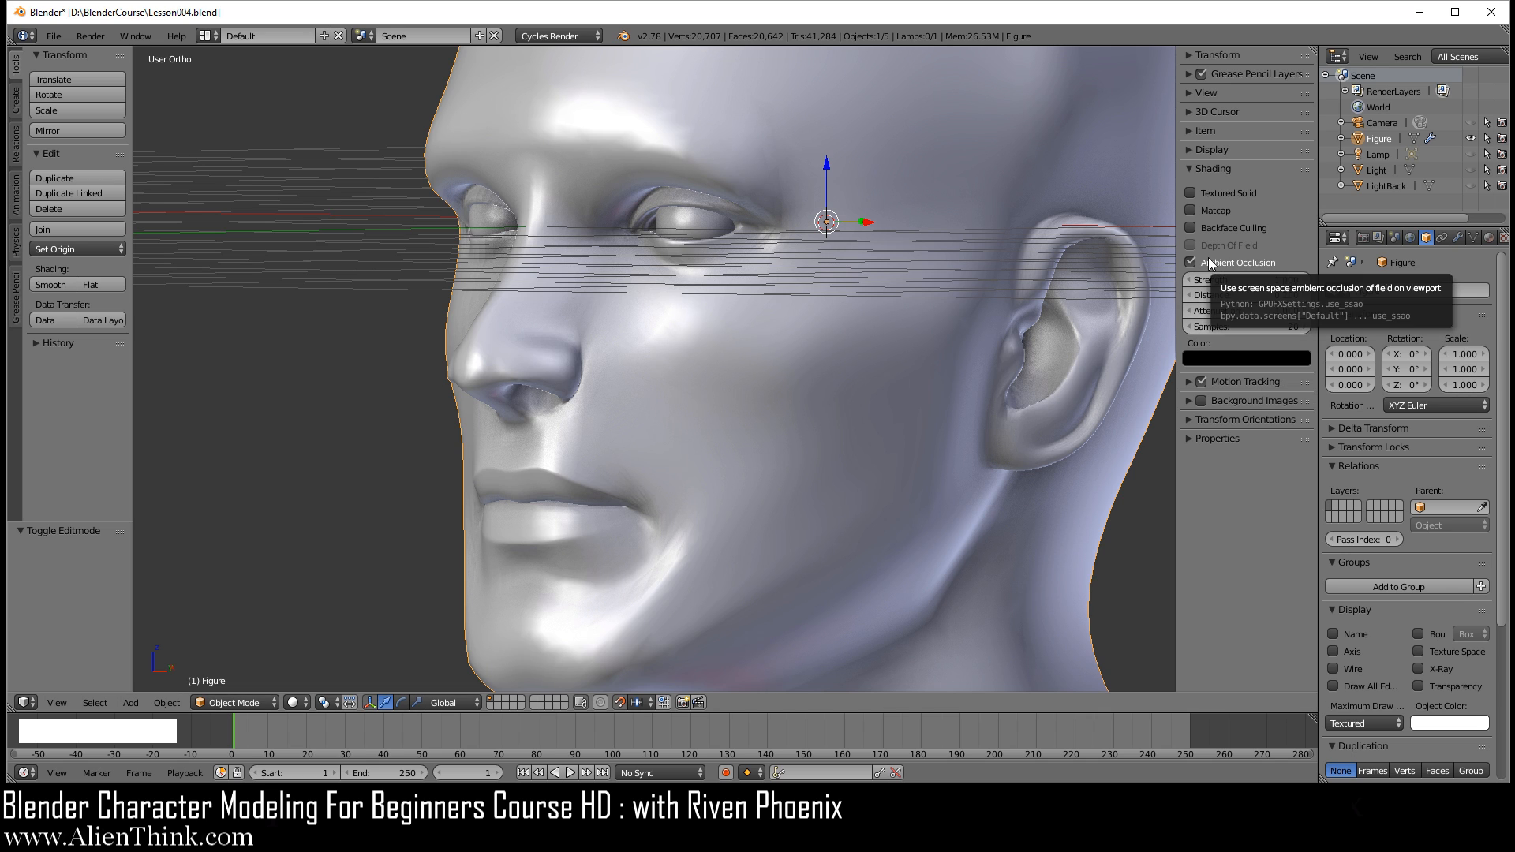
middle_click_drag(960, 381, 950, 380)
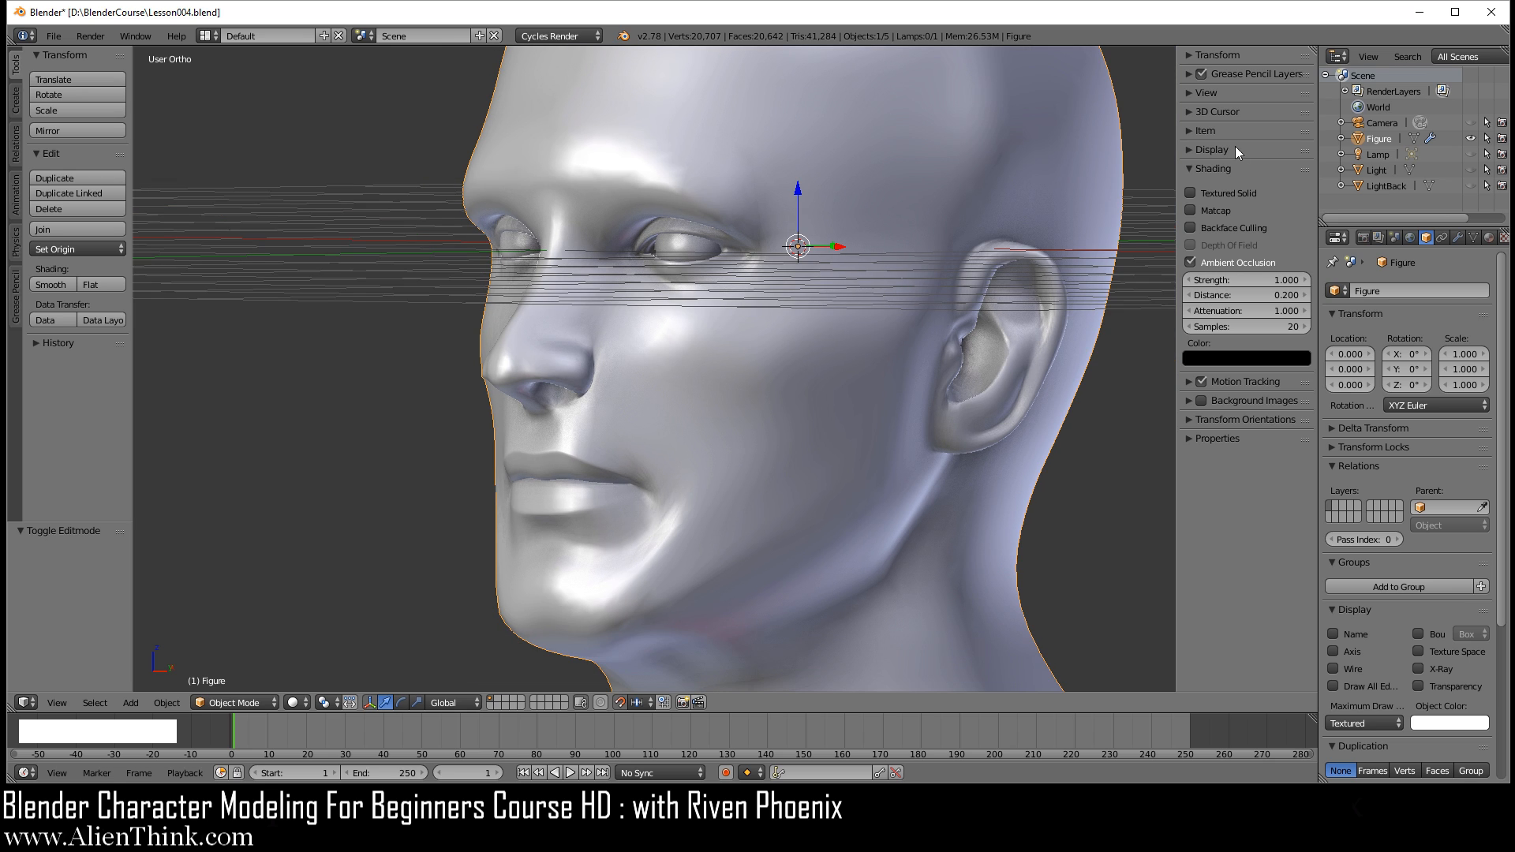
Step: Limit the viewport display to Only Render and hide the transform manipulator for a clean angled view of the head
left_click(1189, 150)
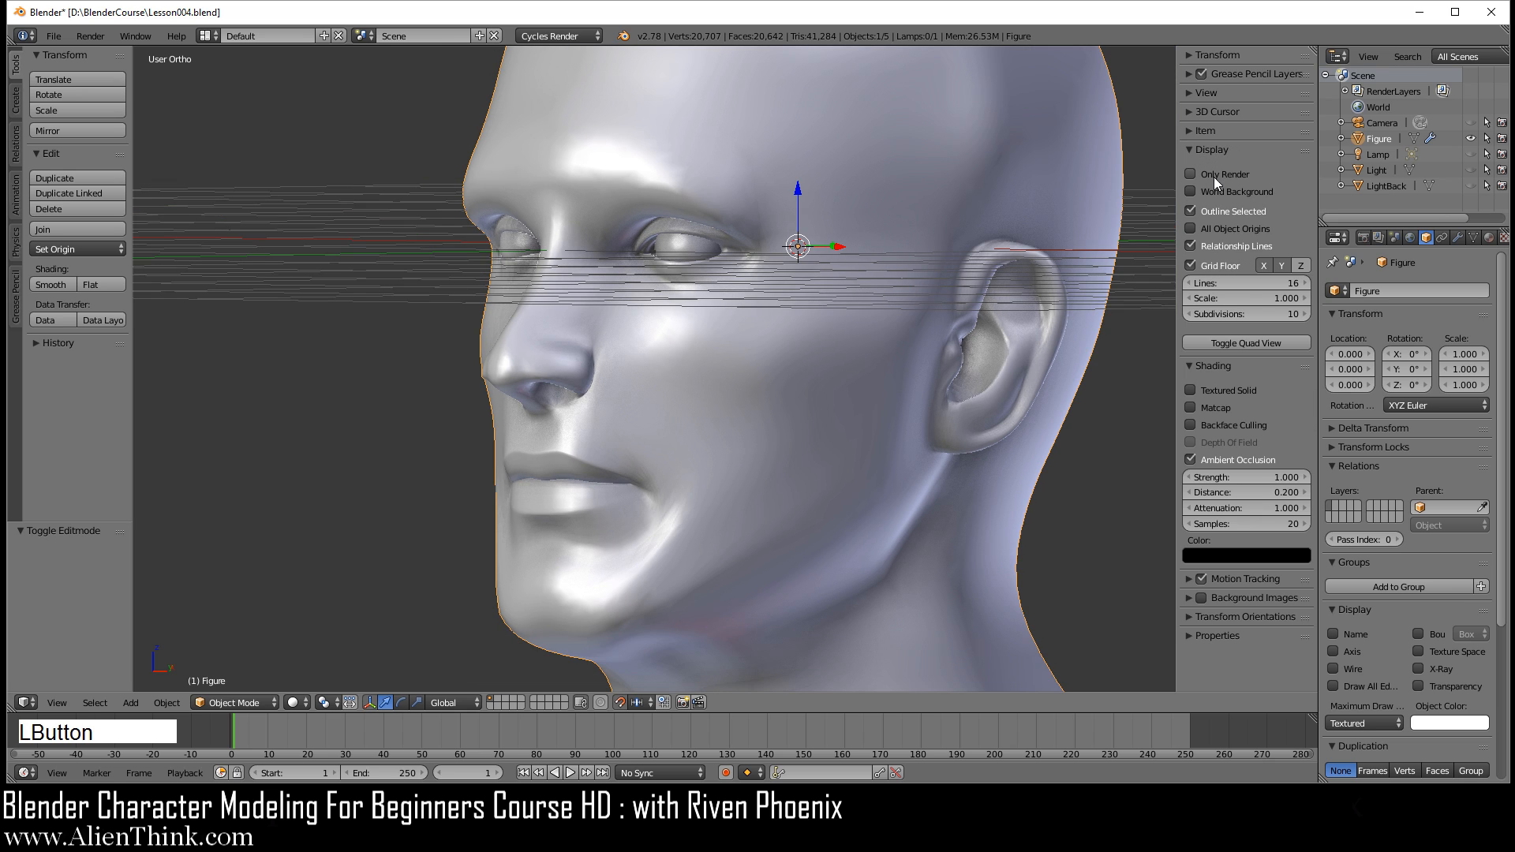
left_click(1191, 175)
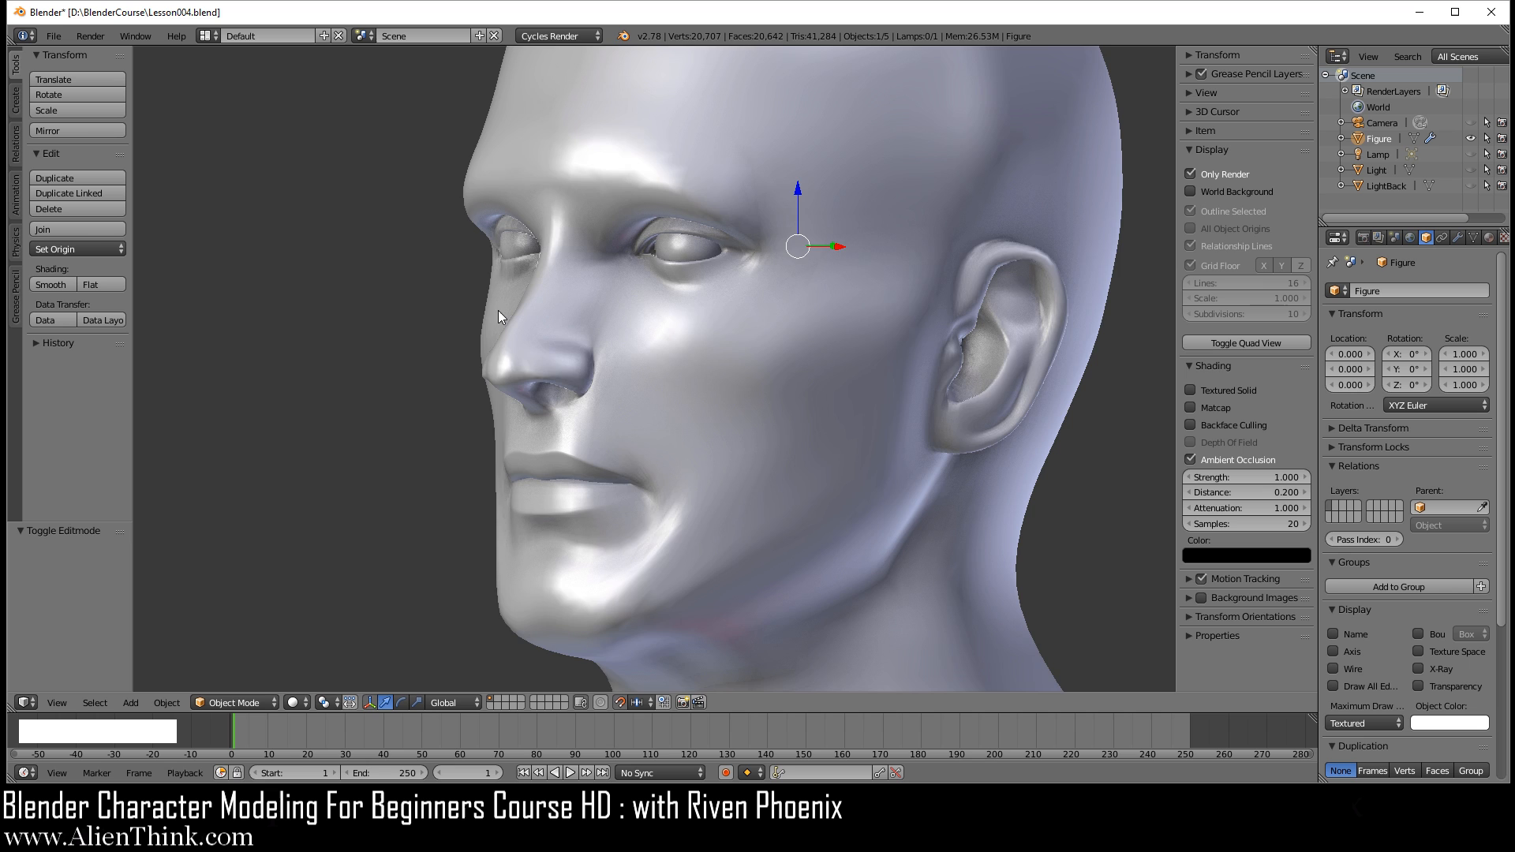
scroll(695, 316, "down", 3)
scroll(679, 316, "up", 2)
middle_click_drag(647, 289, 727, 298)
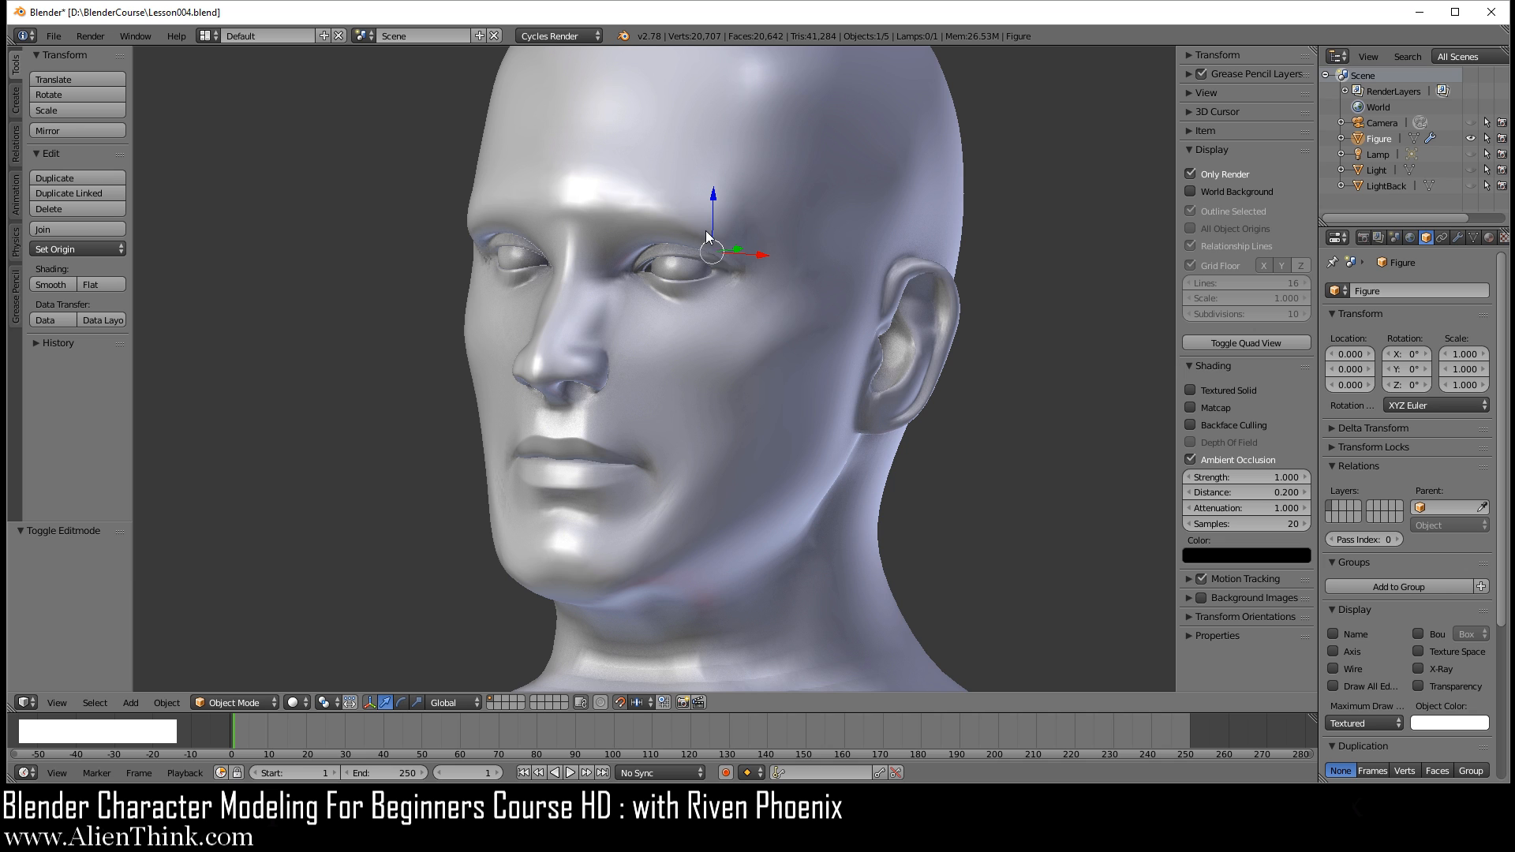
left_click(368, 703)
middle_click_drag(568, 568, 784, 449)
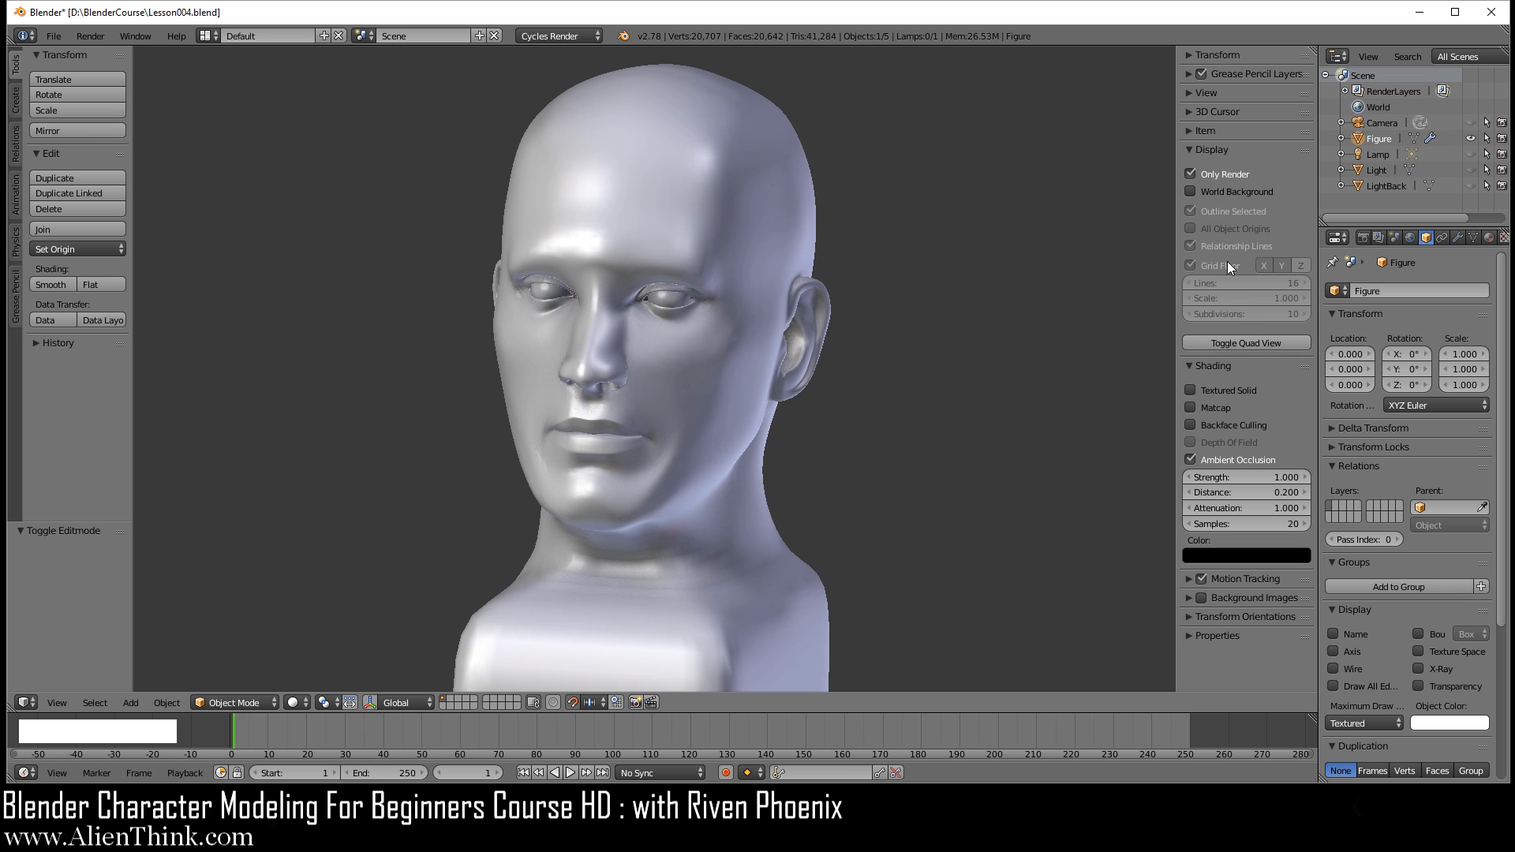
Step: Enable Matcap shading with the reddish-brown clay material and view the head from an angle
left_click(1221, 410)
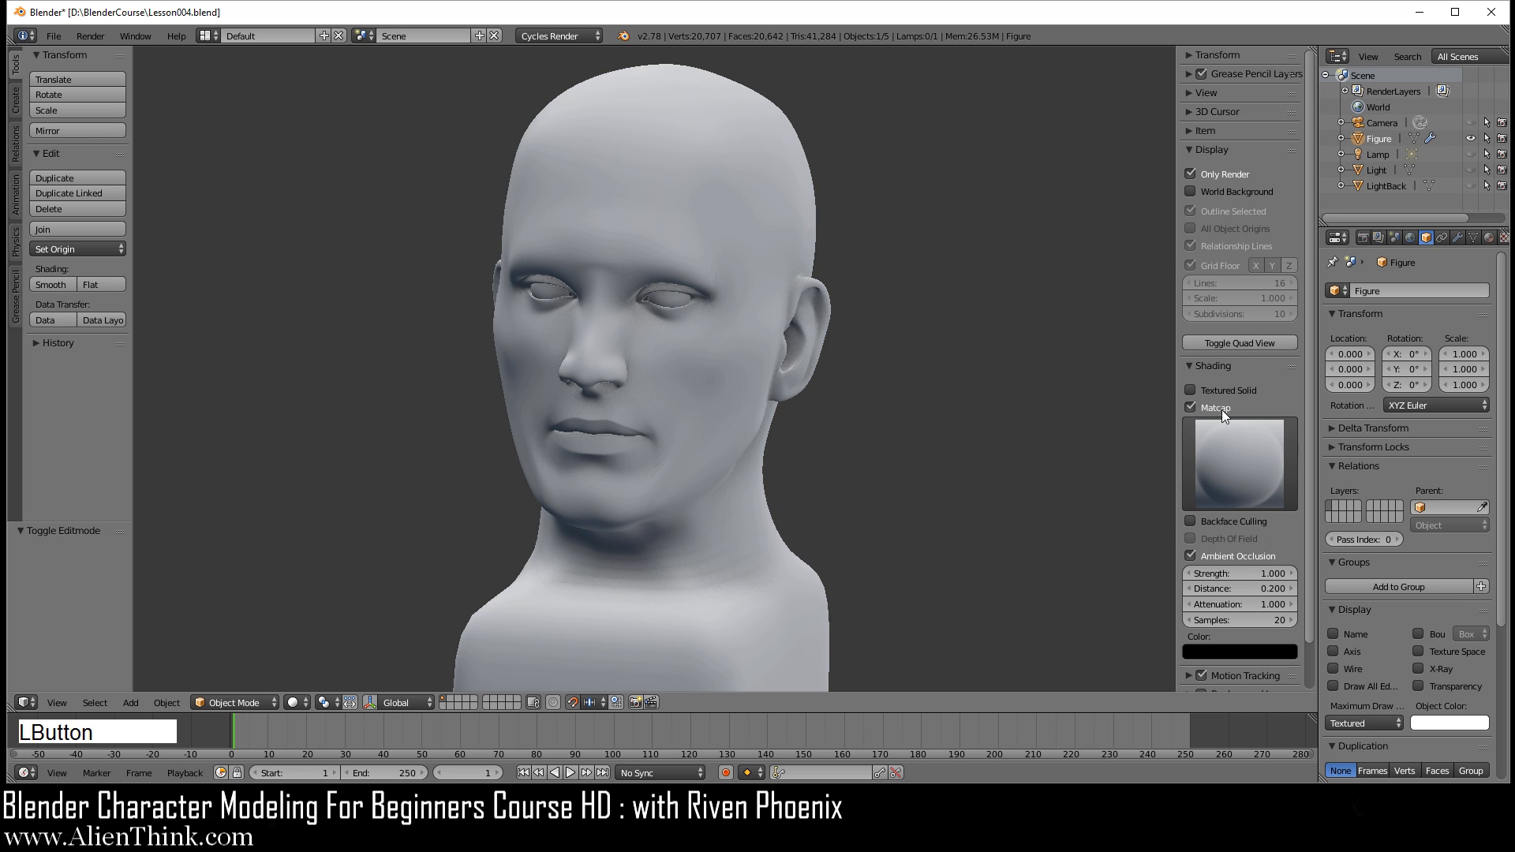
middle_click_drag(656, 328, 623, 315)
left_click(1246, 467)
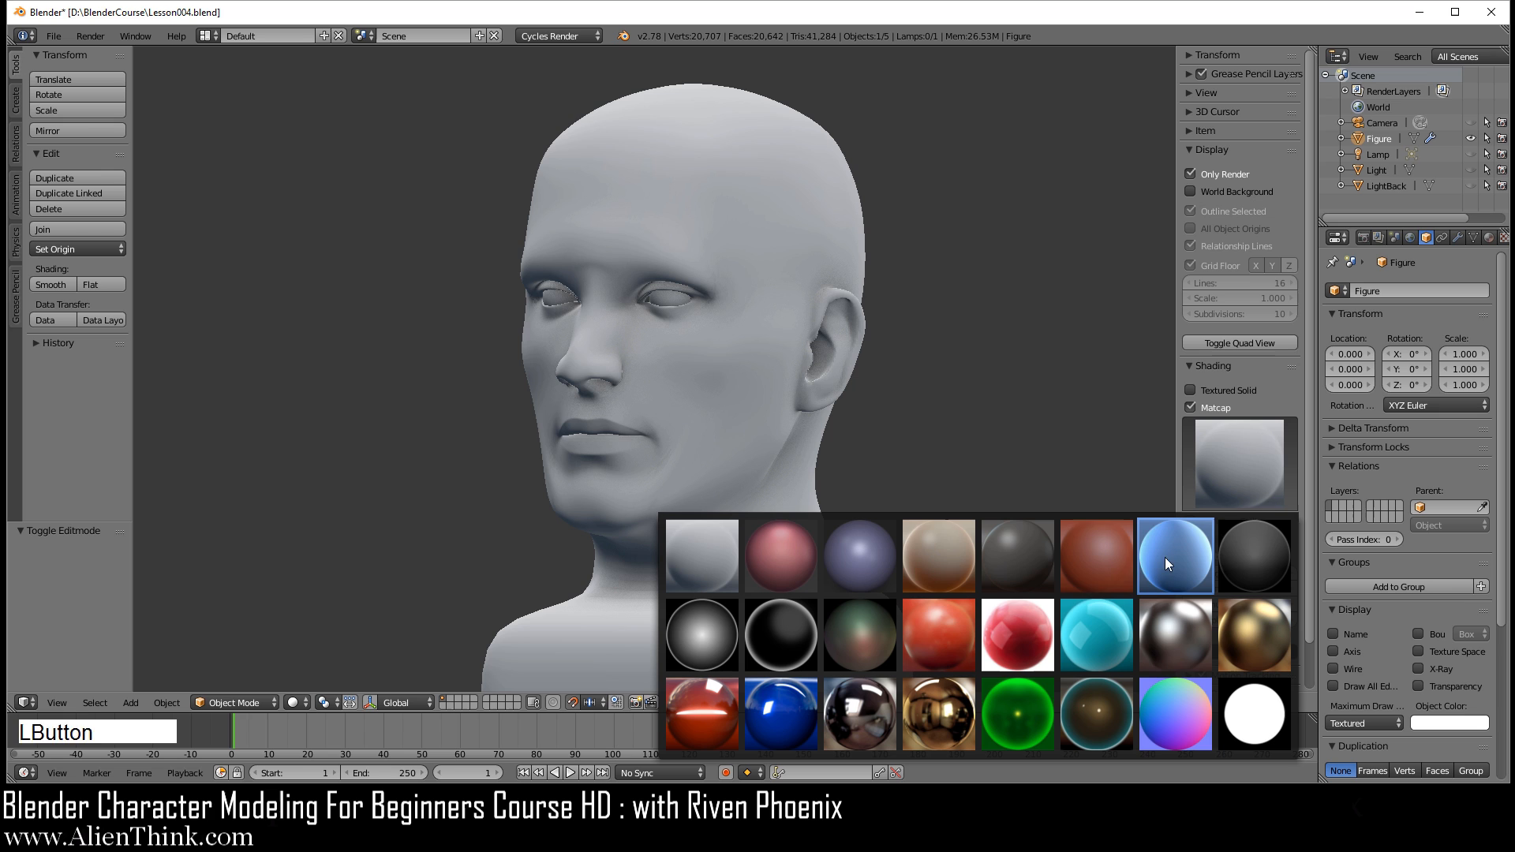
left_click(1096, 552)
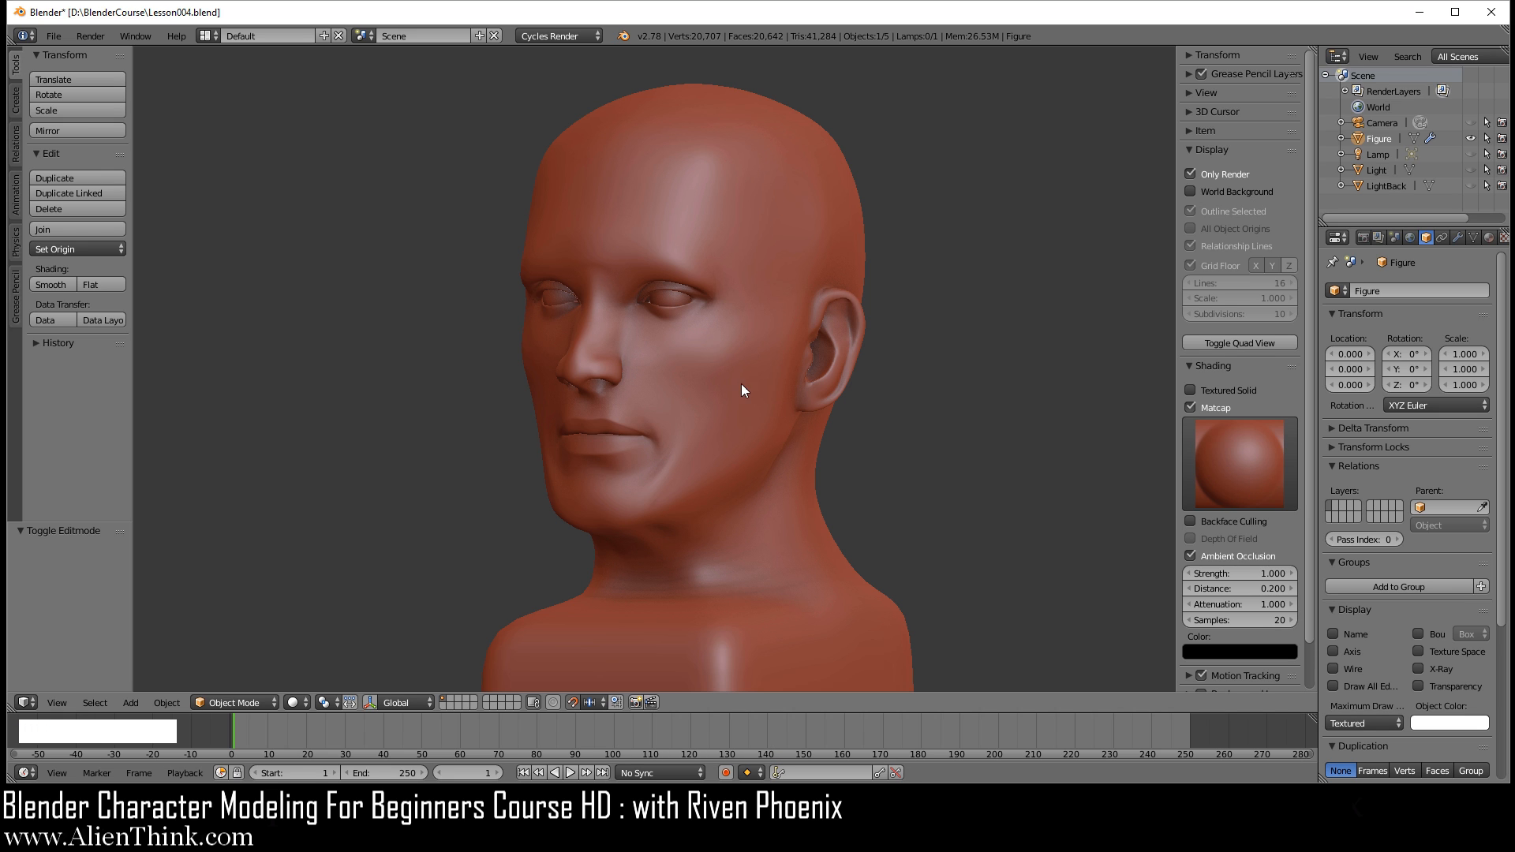
middle_click_drag(673, 422, 615, 427)
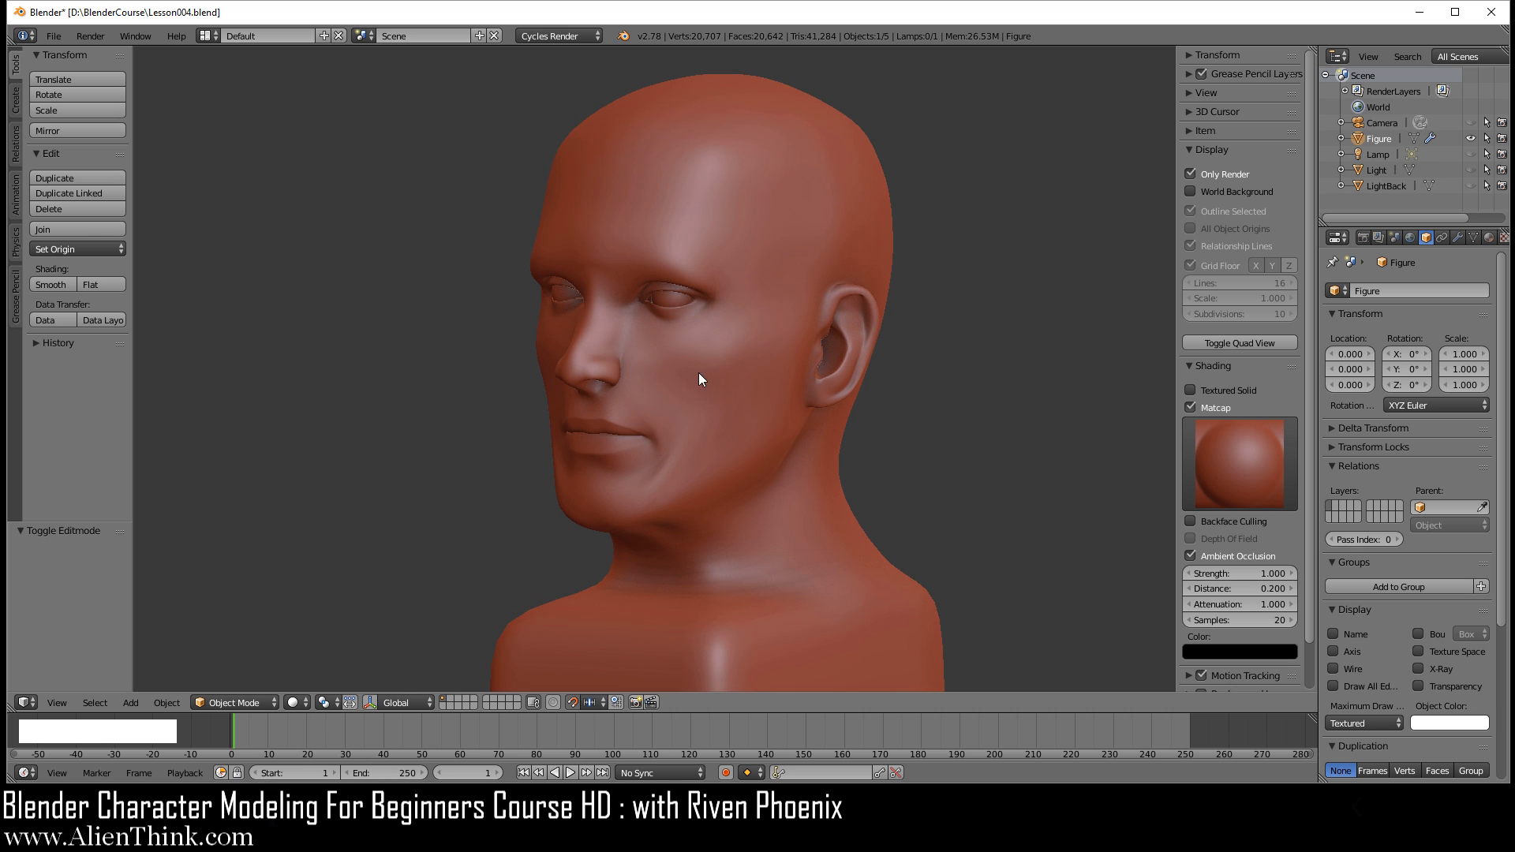
Step: Try the polished gold Matcap material on the head and inspect the mouth and nose reflections up close
middle_click_drag(698, 377, 873, 352)
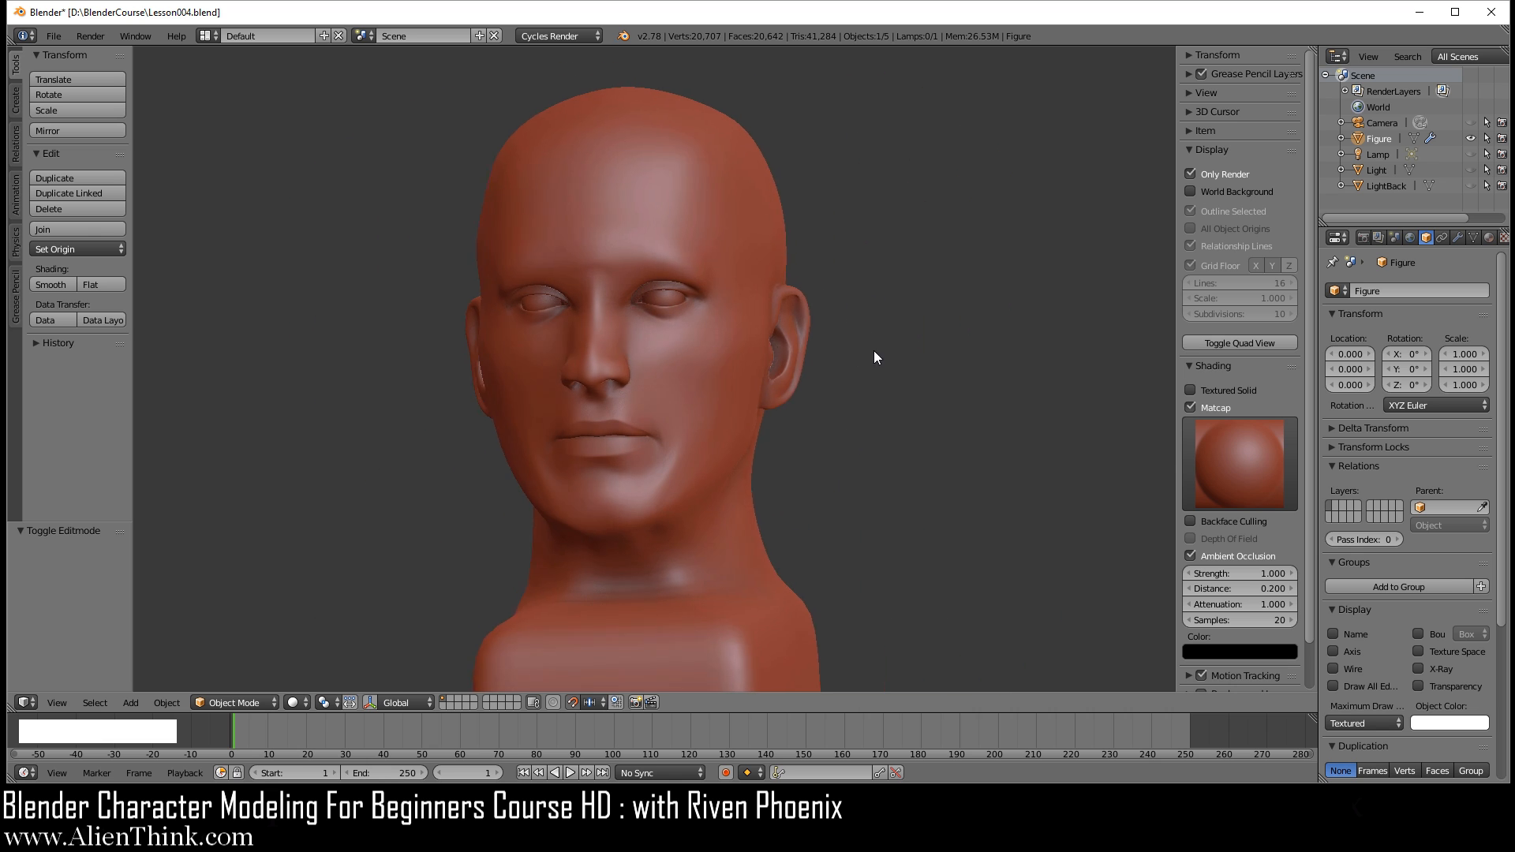
scroll(687, 434, "up", 2)
middle_click_drag(646, 458, 762, 336, "shift")
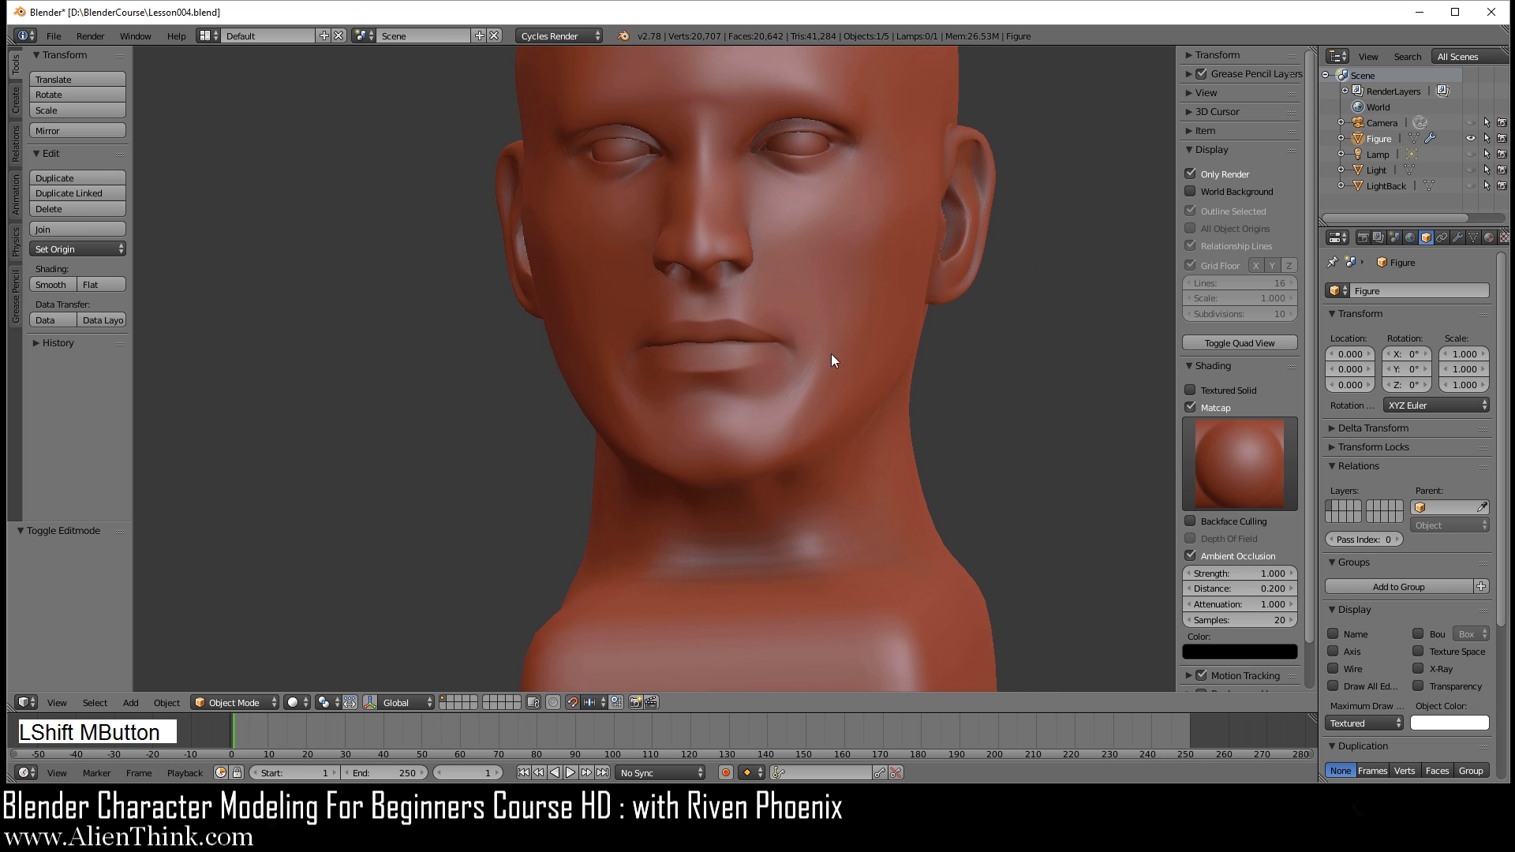
middle_click_drag(931, 399, 765, 244)
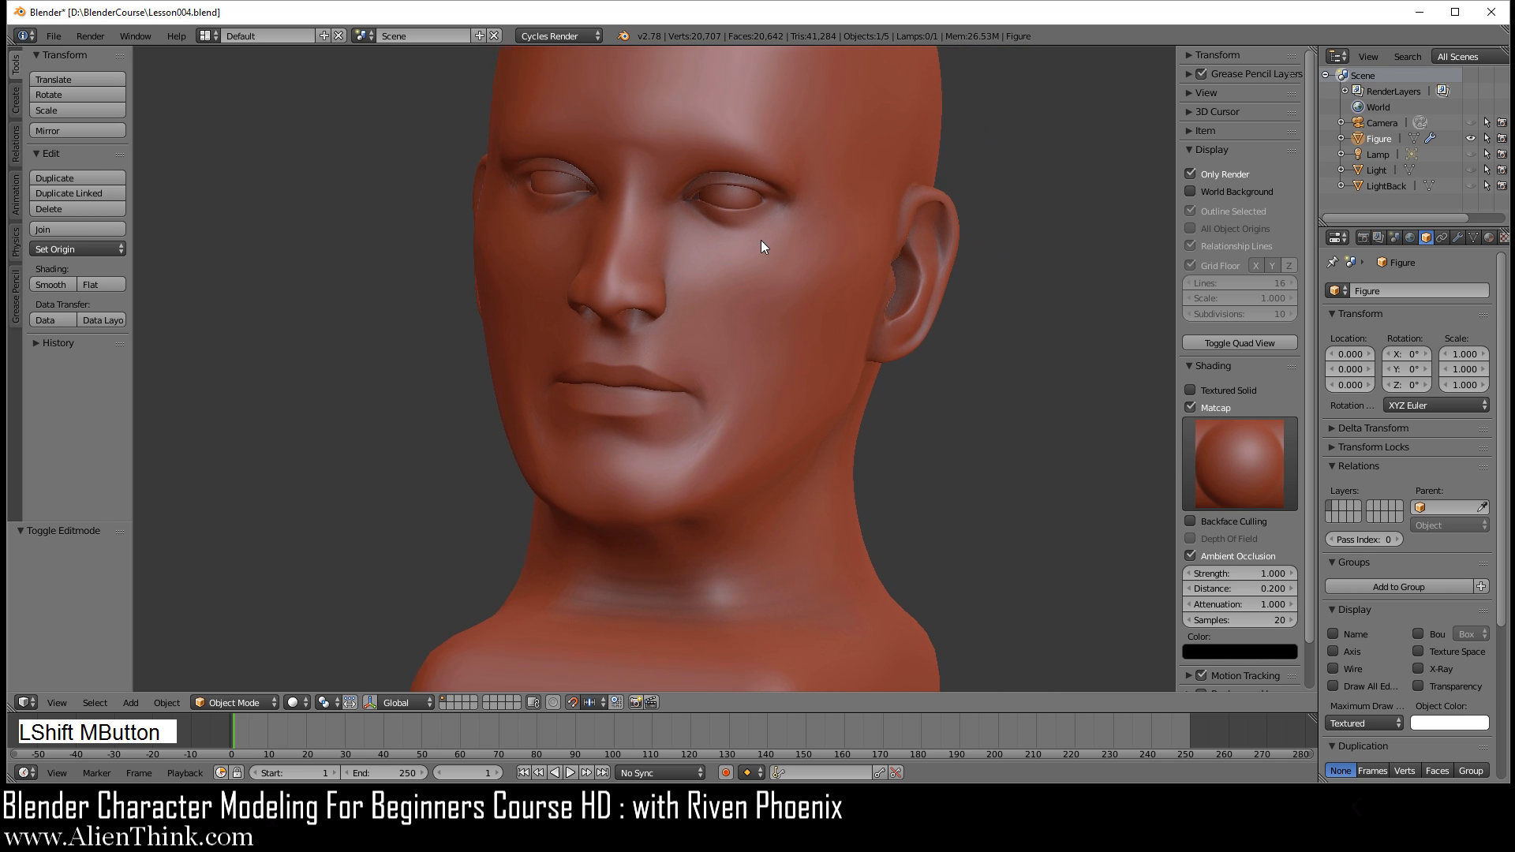
left_click(1208, 450)
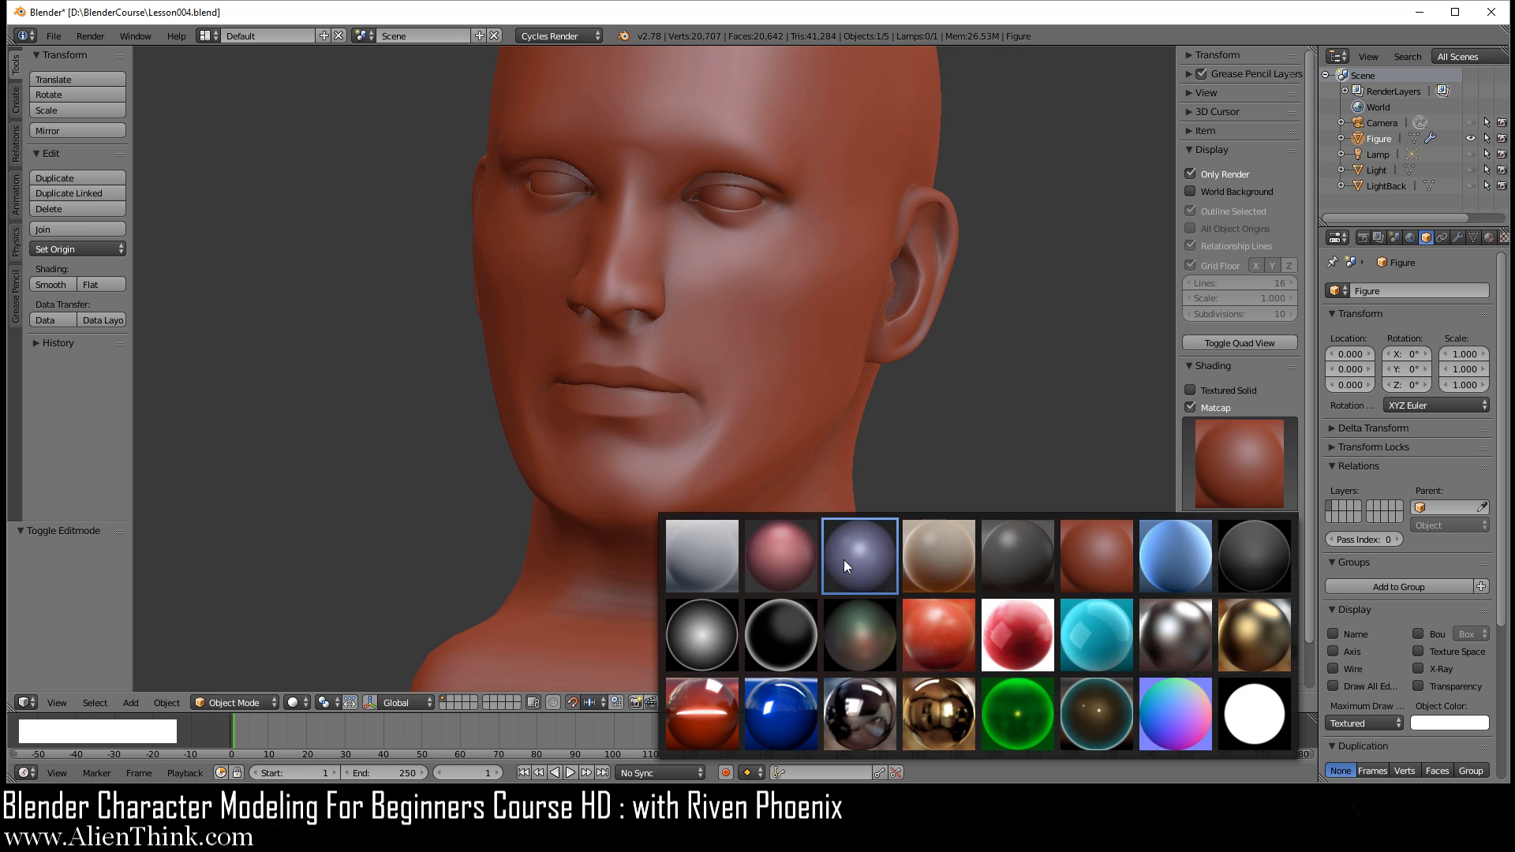
left_click(952, 711)
scroll(597, 414, "up", 6)
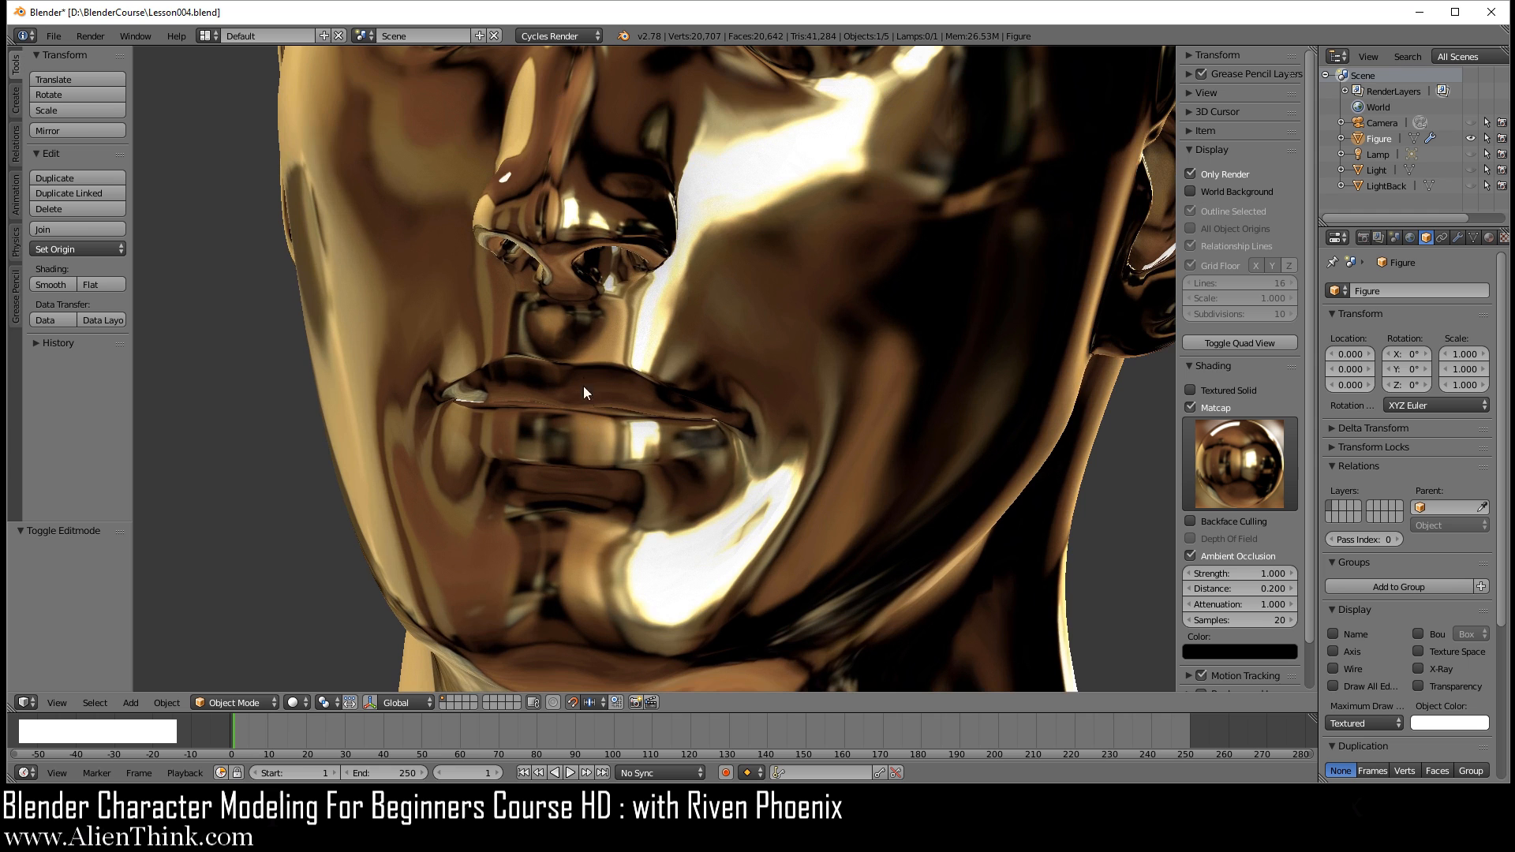
middle_click_drag(577, 342, 684, 471)
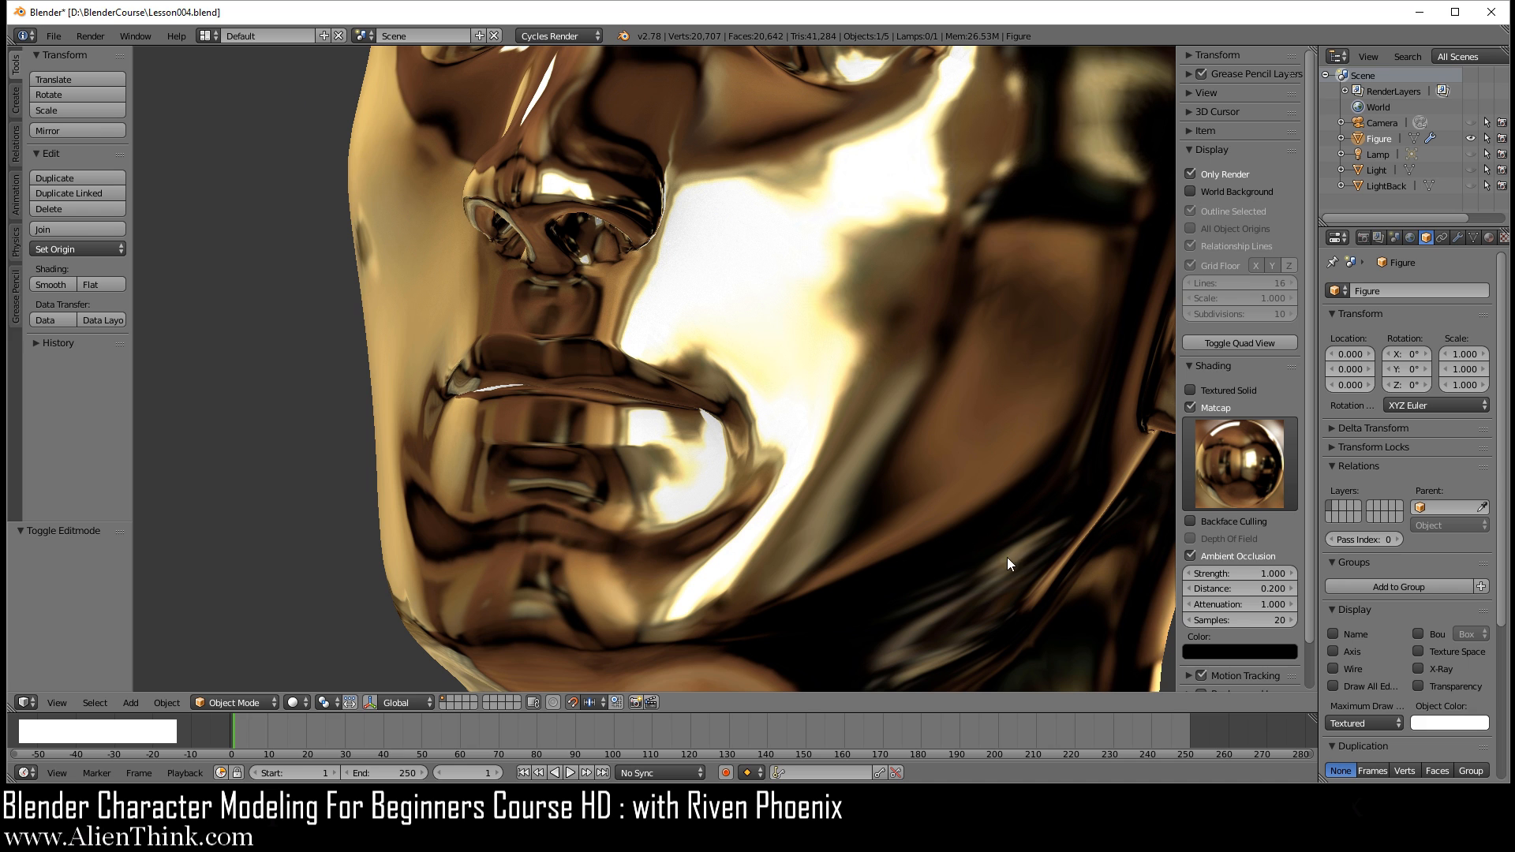
Step: Switch the Matcap back to the reddish-brown clay material and compare the face with Matcap turned off and on
left_click(1249, 452)
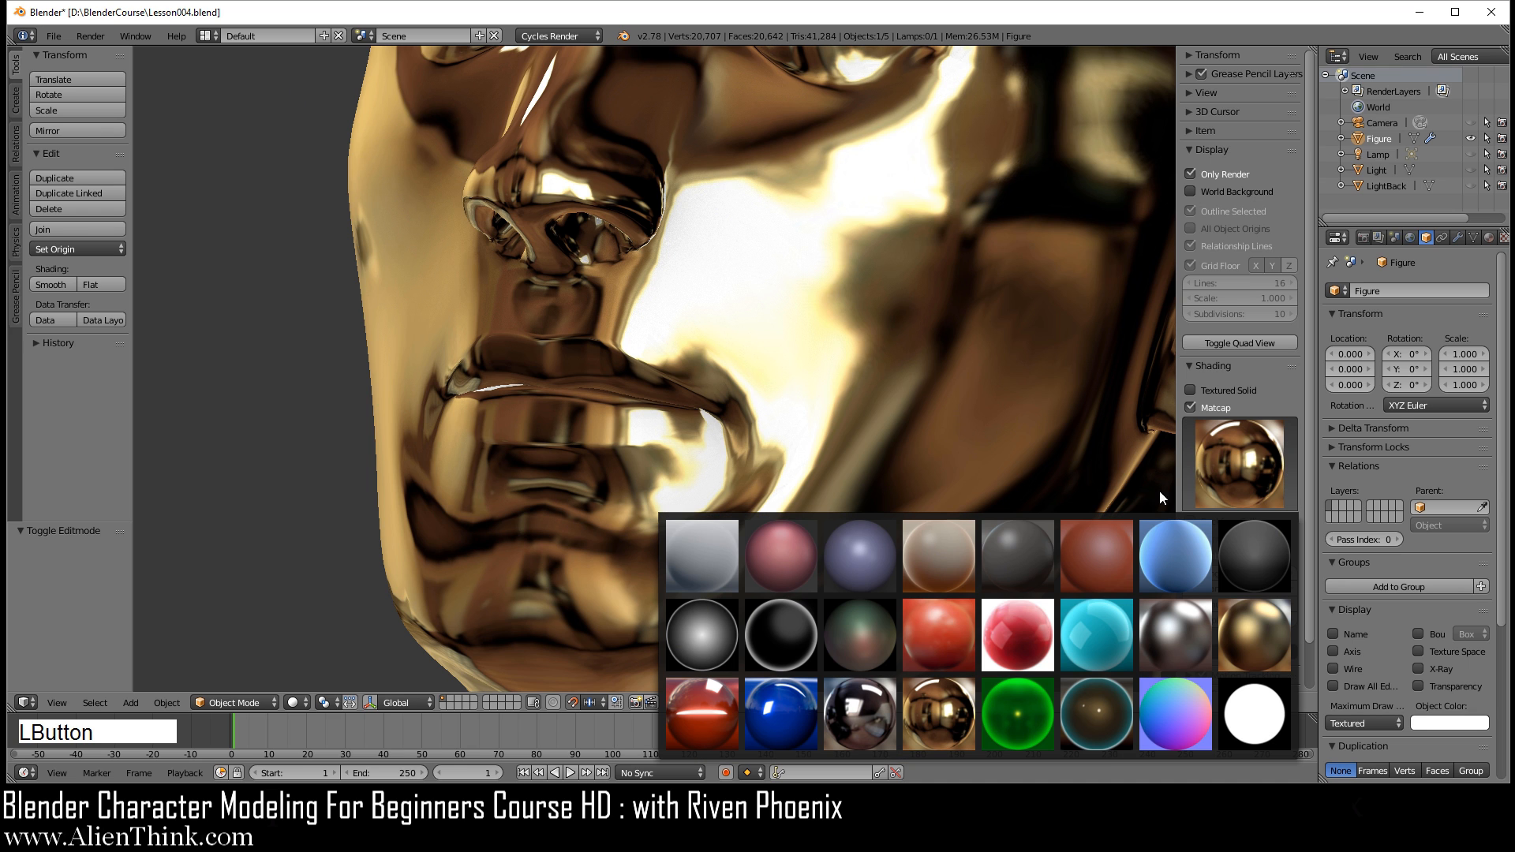
left_click(1110, 551)
middle_click_drag(760, 458, 793, 472)
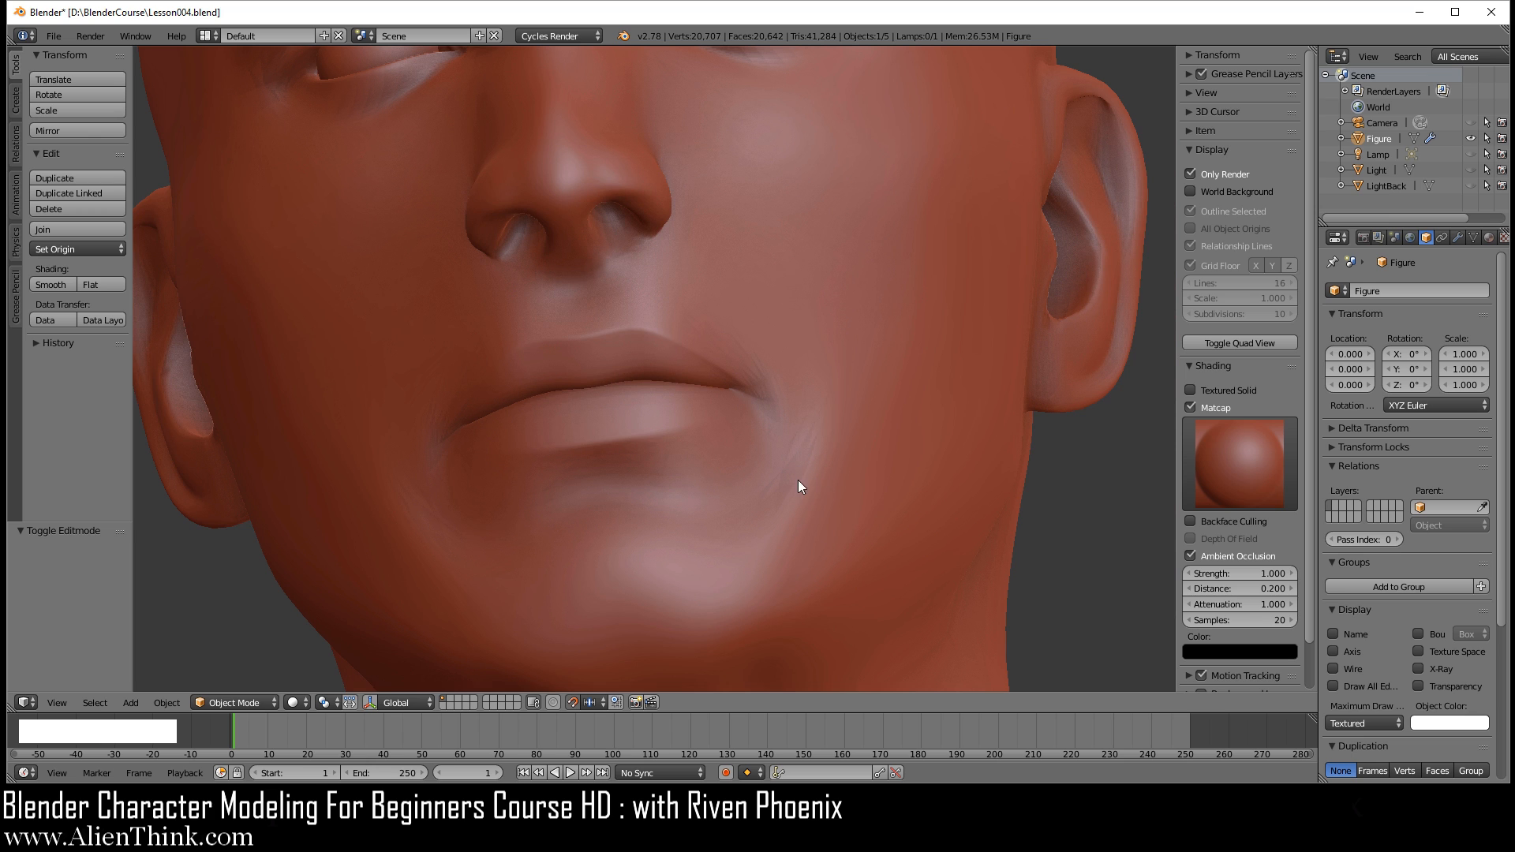
left_click(1192, 407)
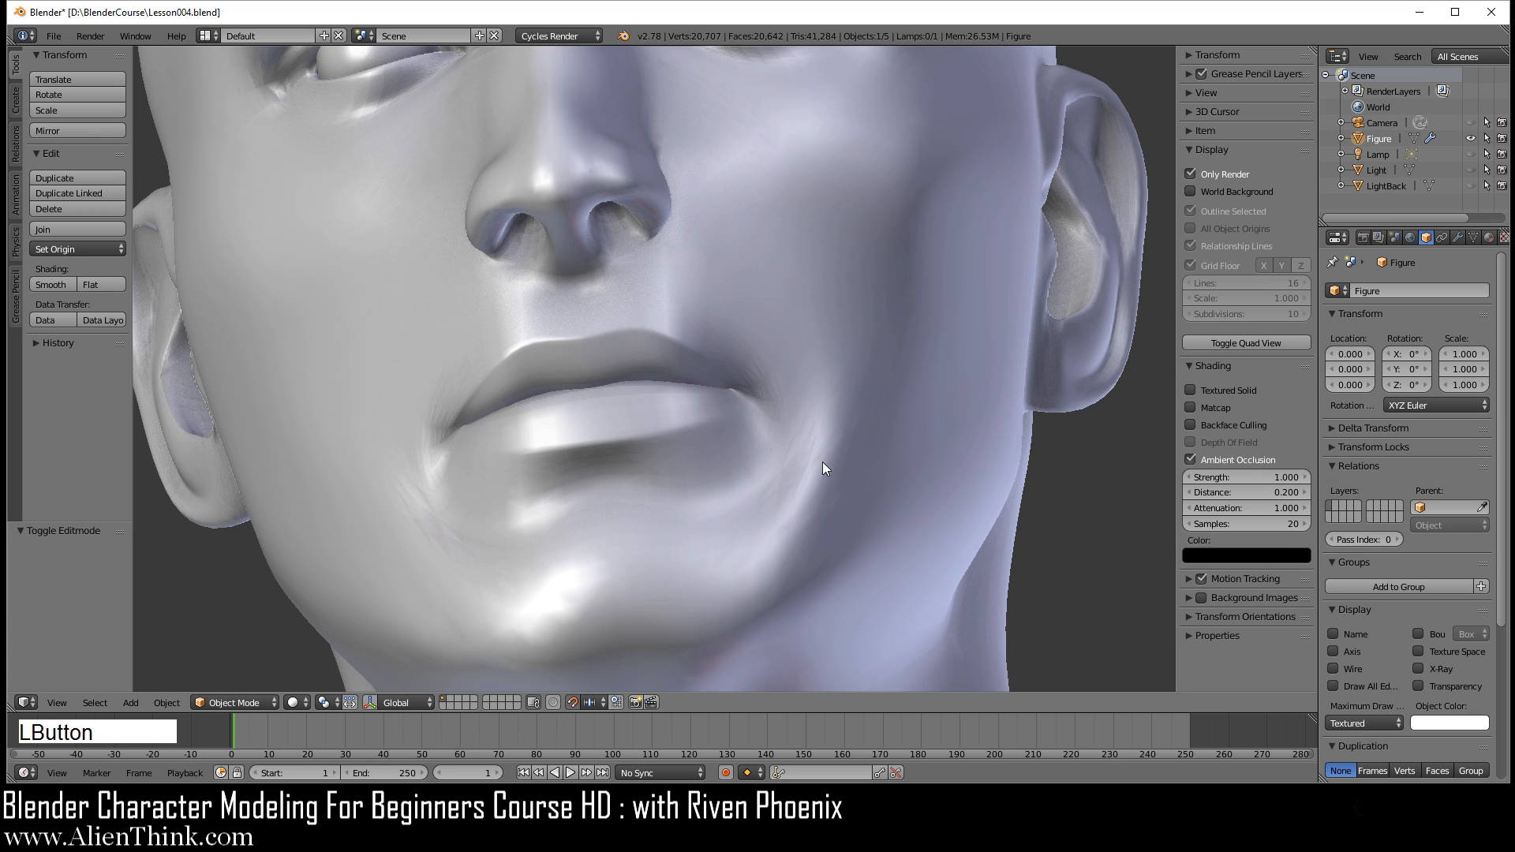
left_click(1192, 407)
scroll(846, 424, "down", 3)
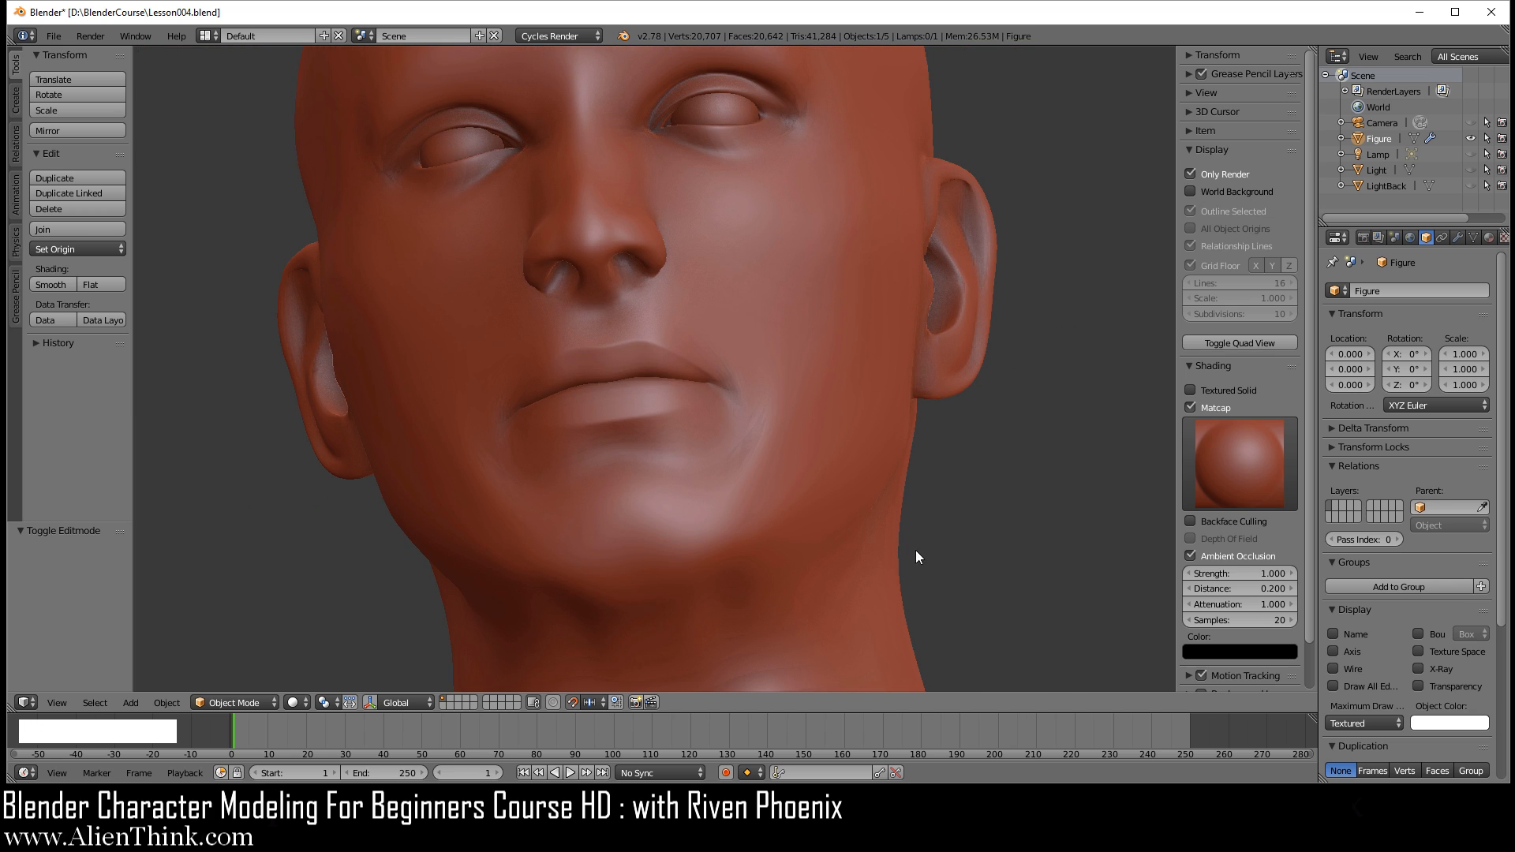
Step: Turn off Only Render, show the transform manipulator again, and view the face from the front in Solid shading
left_click(1191, 174)
key("KP_1")
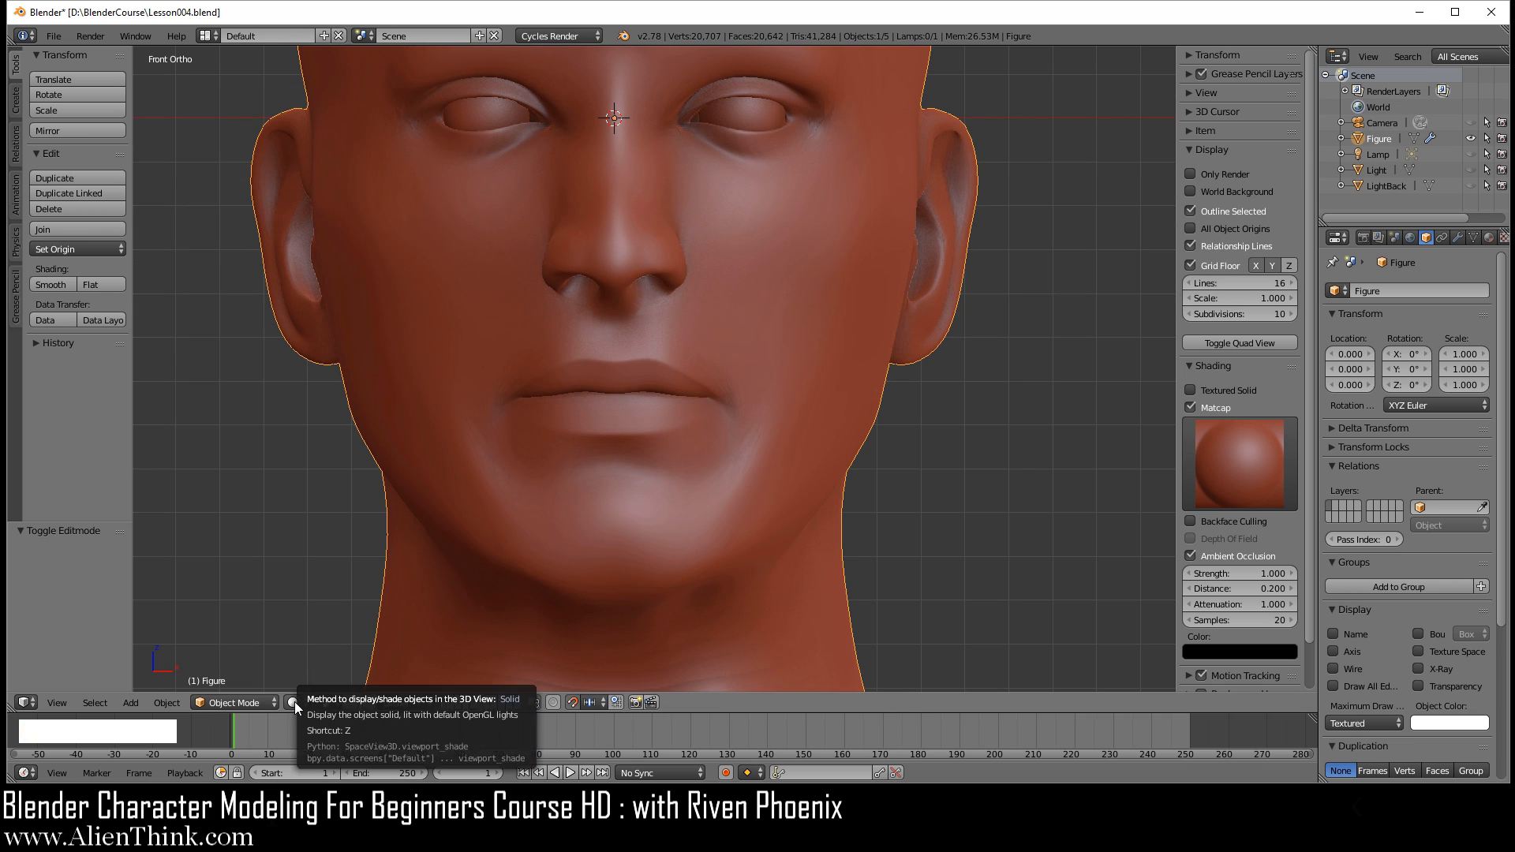
left_click(370, 702)
left_click(300, 703)
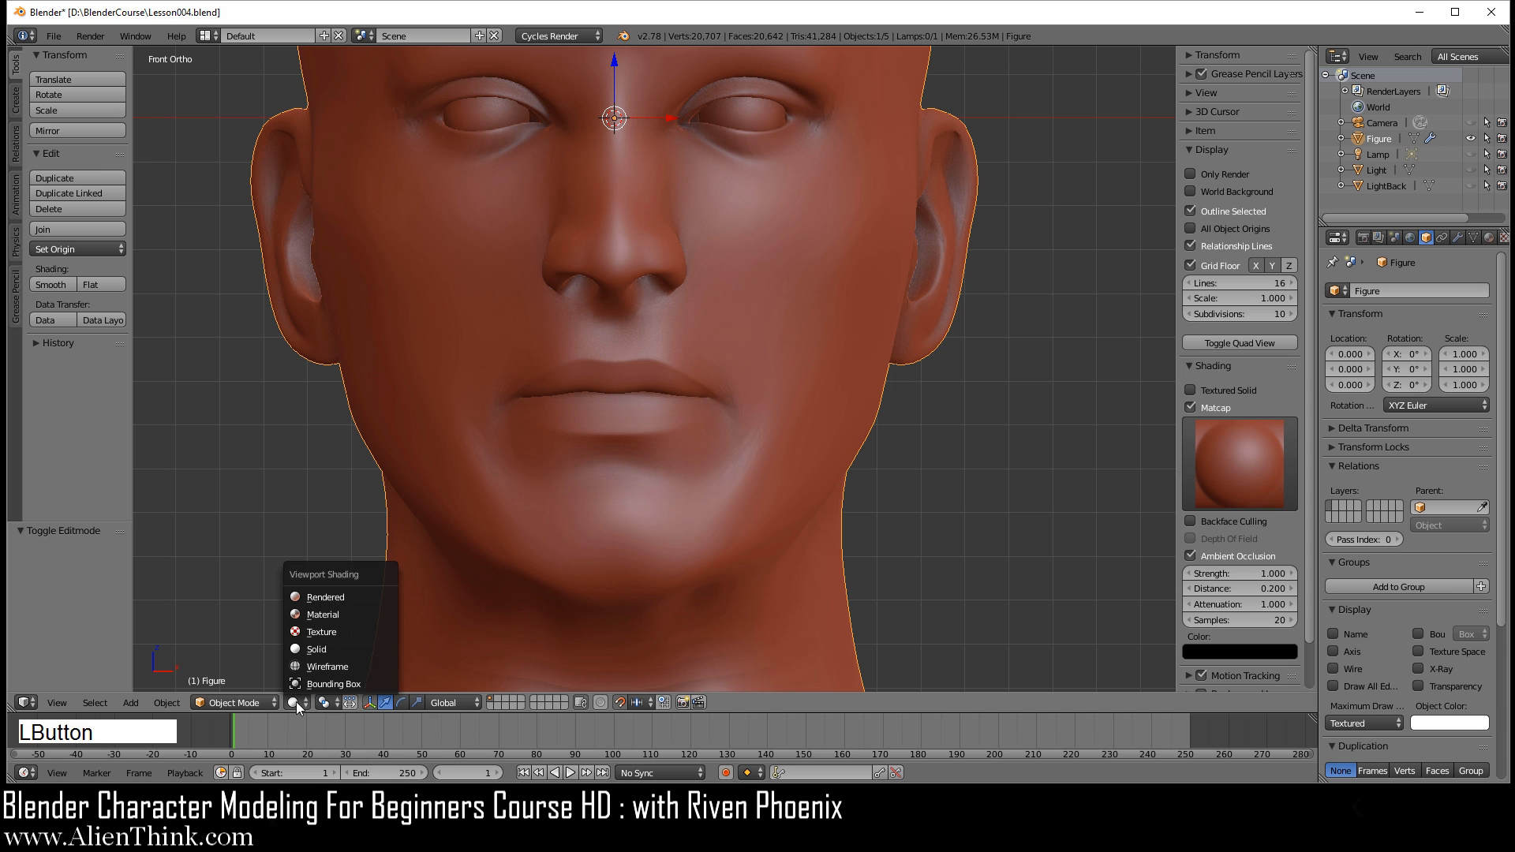
left_click(316, 648)
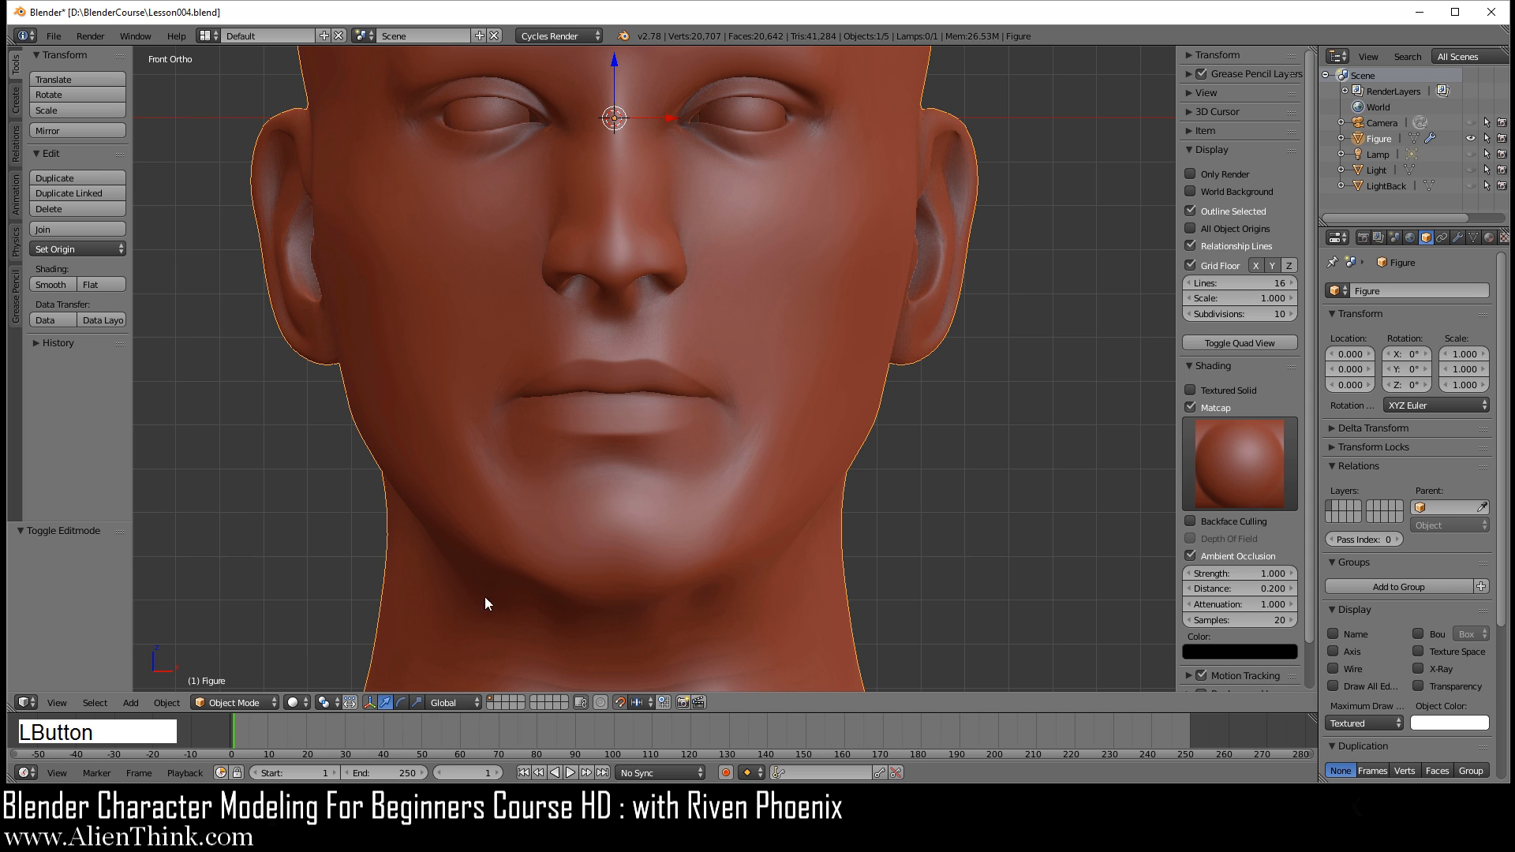
Step: In Edit Mode, apply Smooth to the two selected vertices just below the mouth corner
left_click(255, 702)
left_click(233, 667)
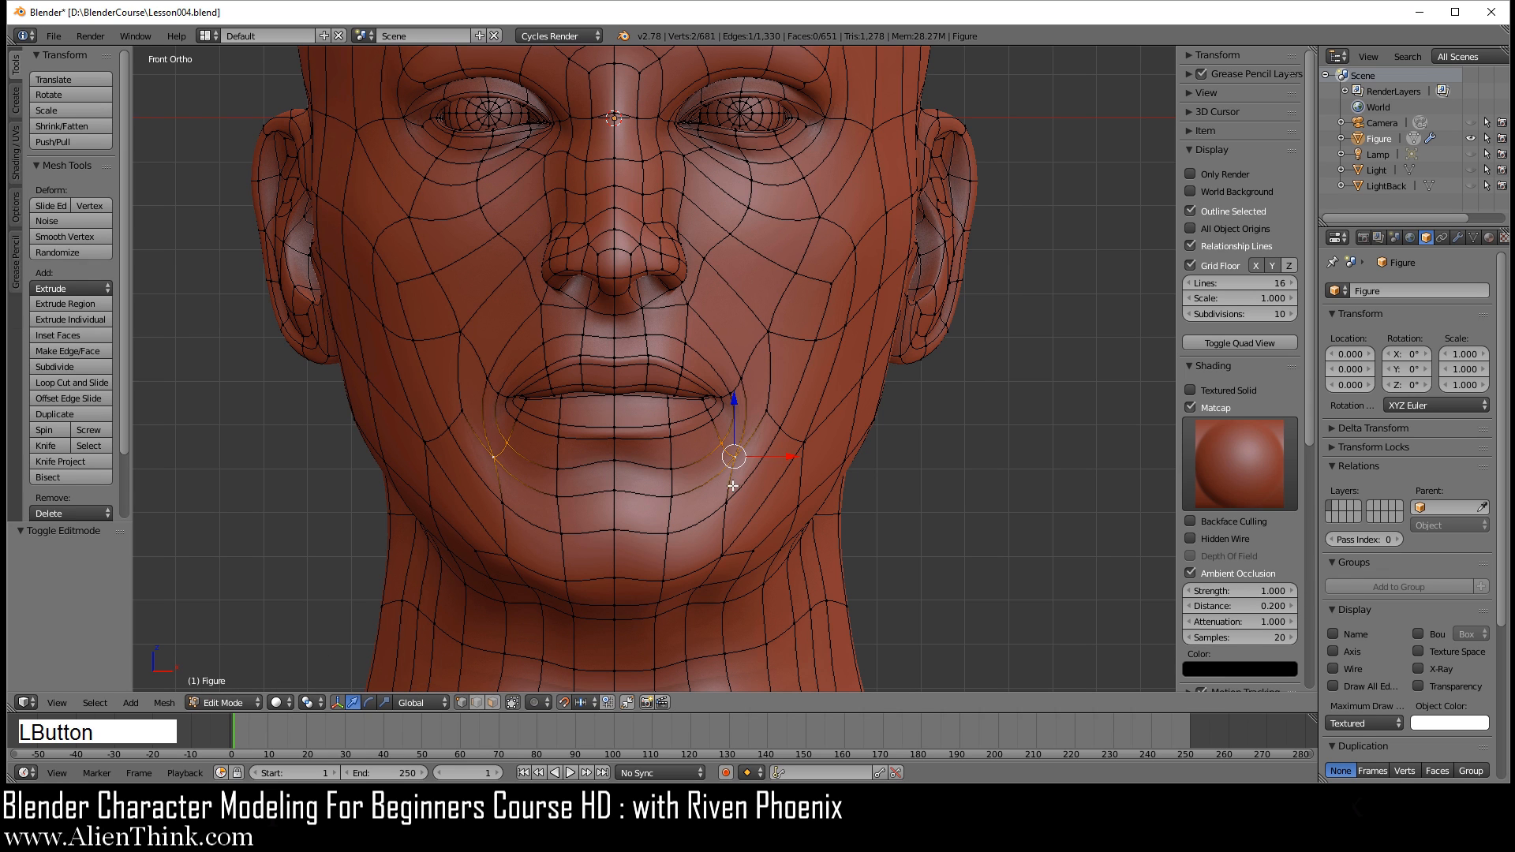
middle_click_drag(777, 372, 850, 452, "shift")
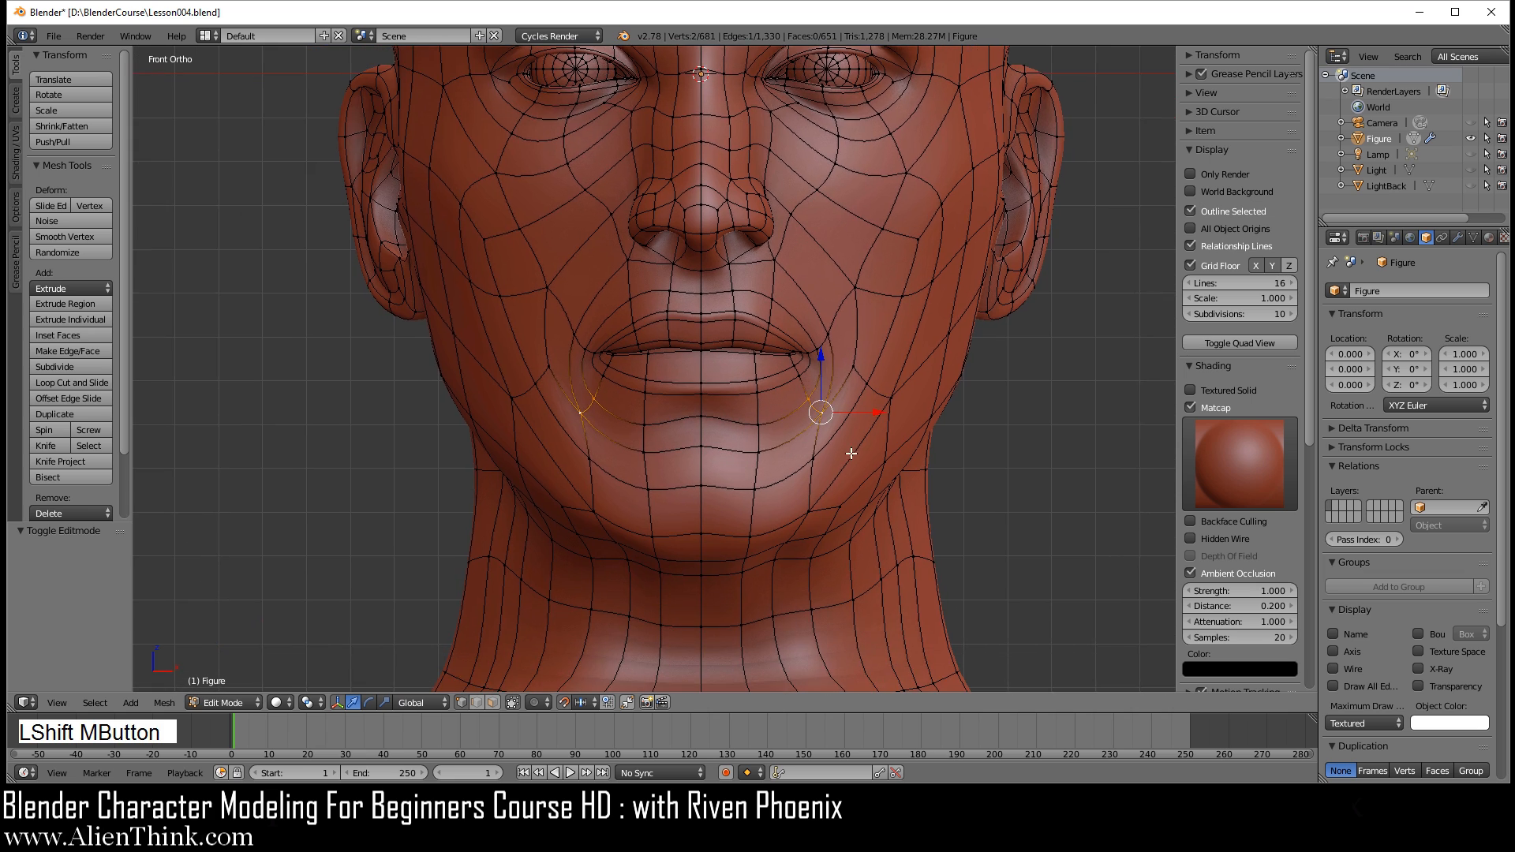
scroll(905, 462, "up", 3)
right_click(949, 447, "shift")
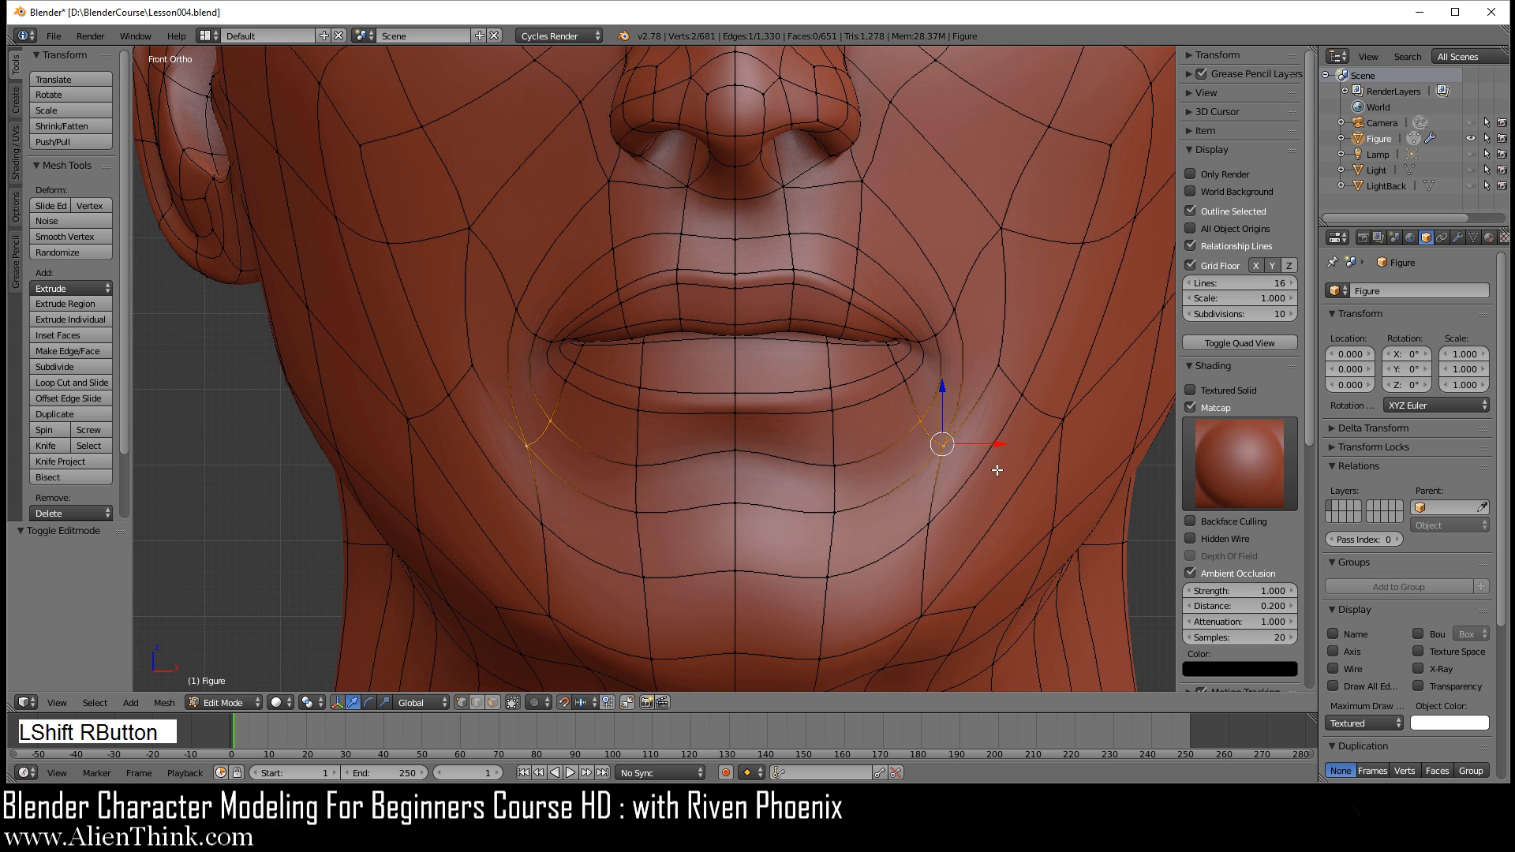
key("w")
left_click(1023, 484)
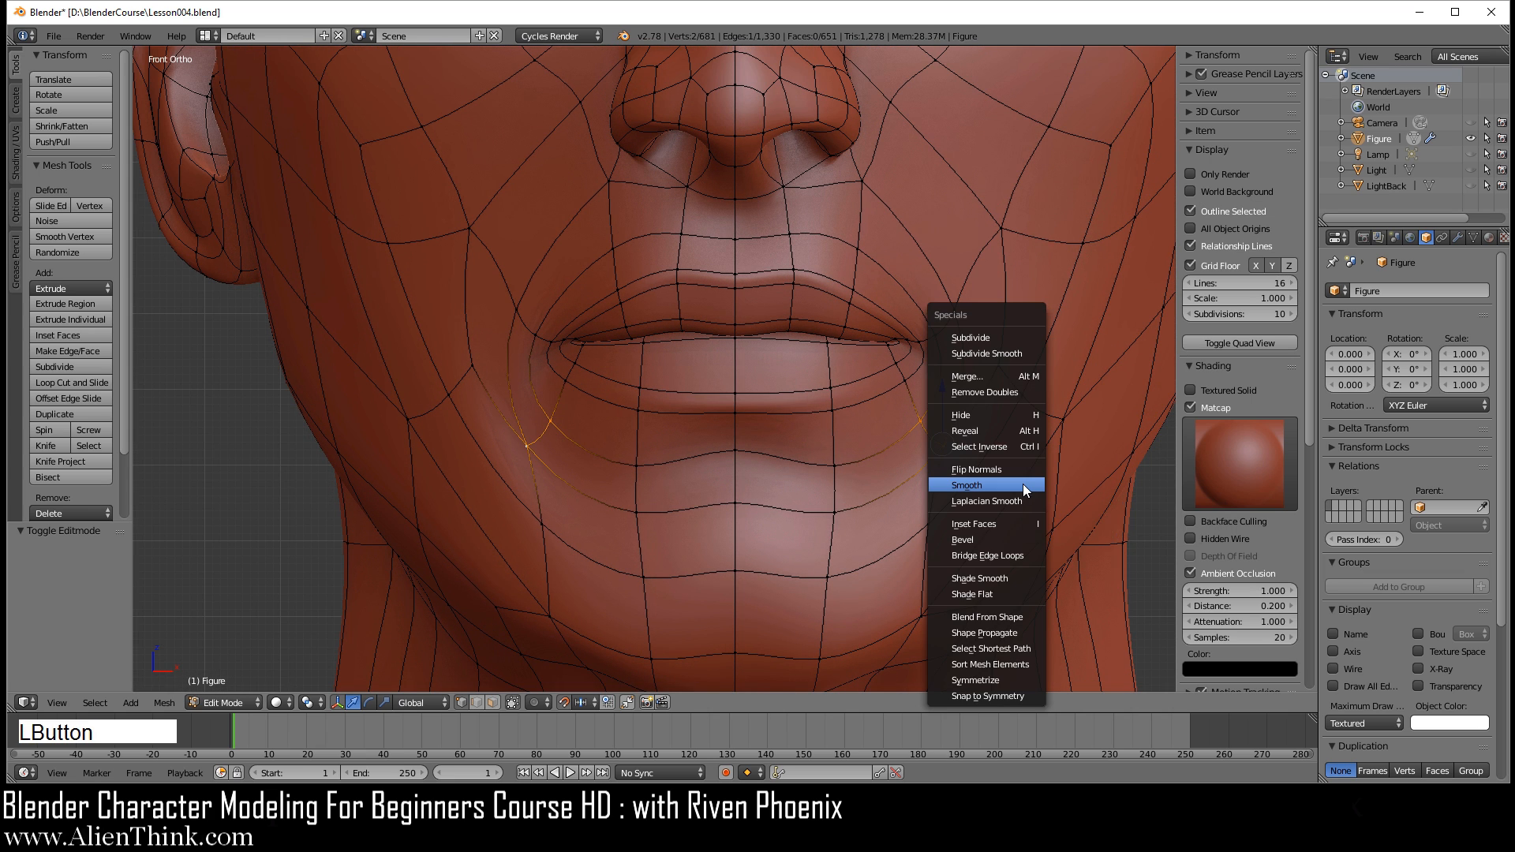
Step: Inspect the smoothed area around the mouth corner from angled and front views, alternating between Object Mode and Edit Mode
key("Tab")
mouse_move(903, 443)
middle_mouse_down()
mouse_move(768, 410)
mouse_move(886, 426)
middle_mouse_up()
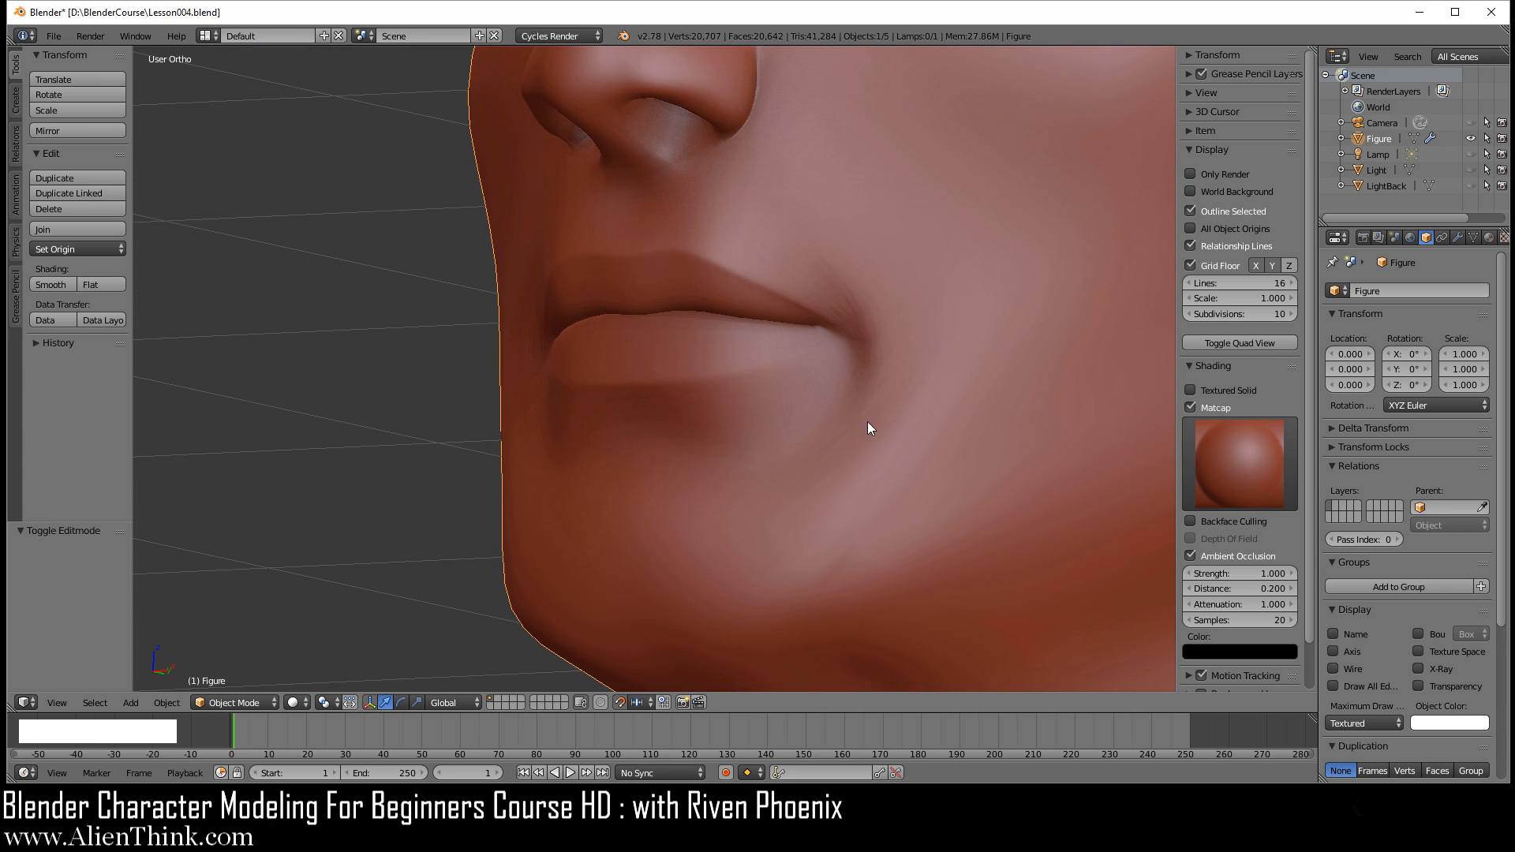
key("Tab")
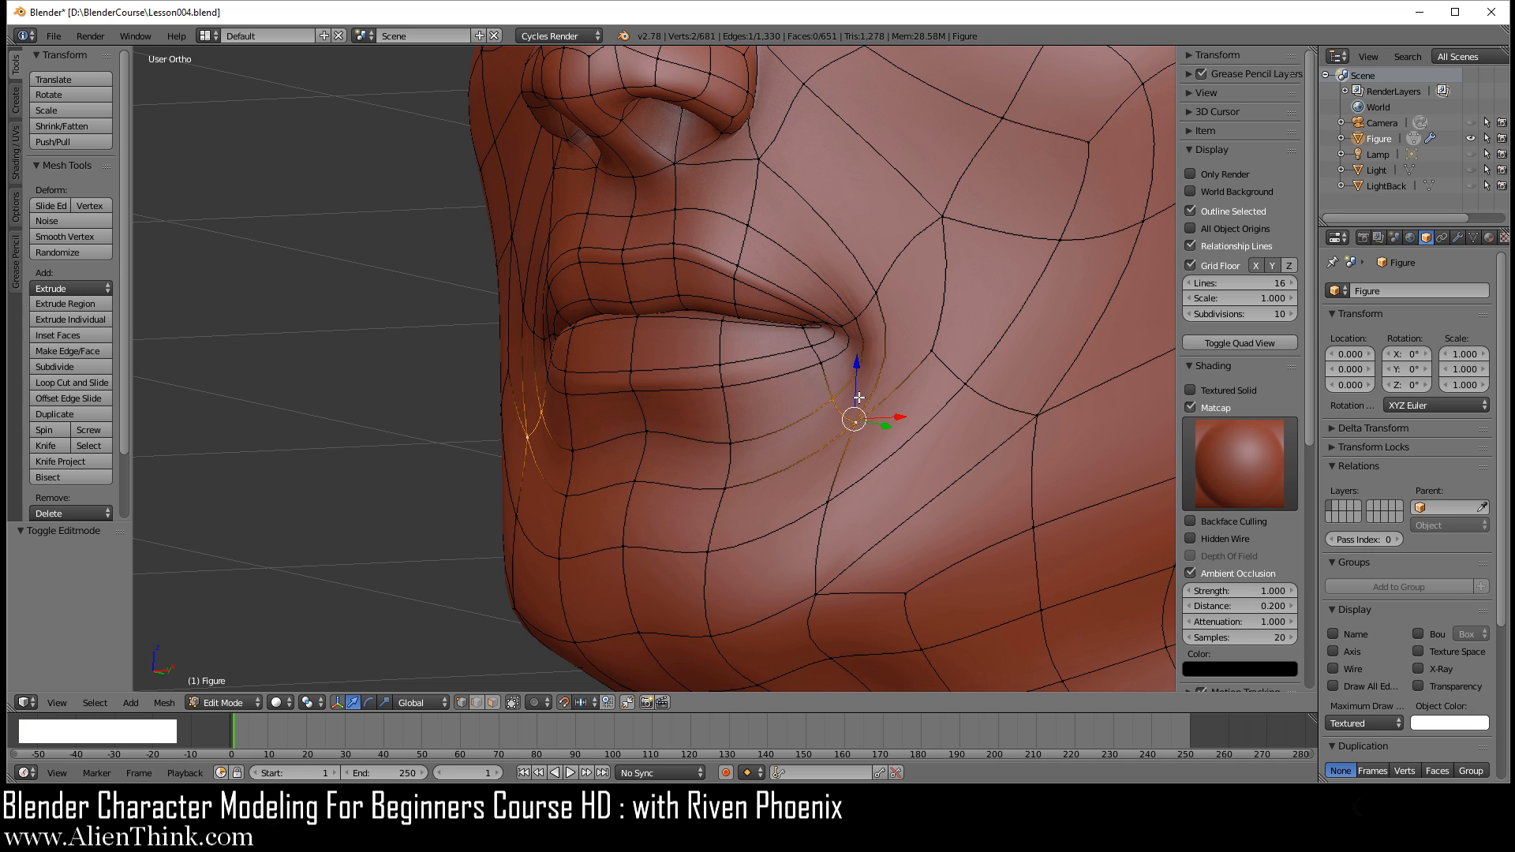
key("KP_1")
middle_click_drag(876, 322, 730, 419, "shift")
key("Tab")
middle_click_drag(774, 328, 830, 327)
key("Tab")
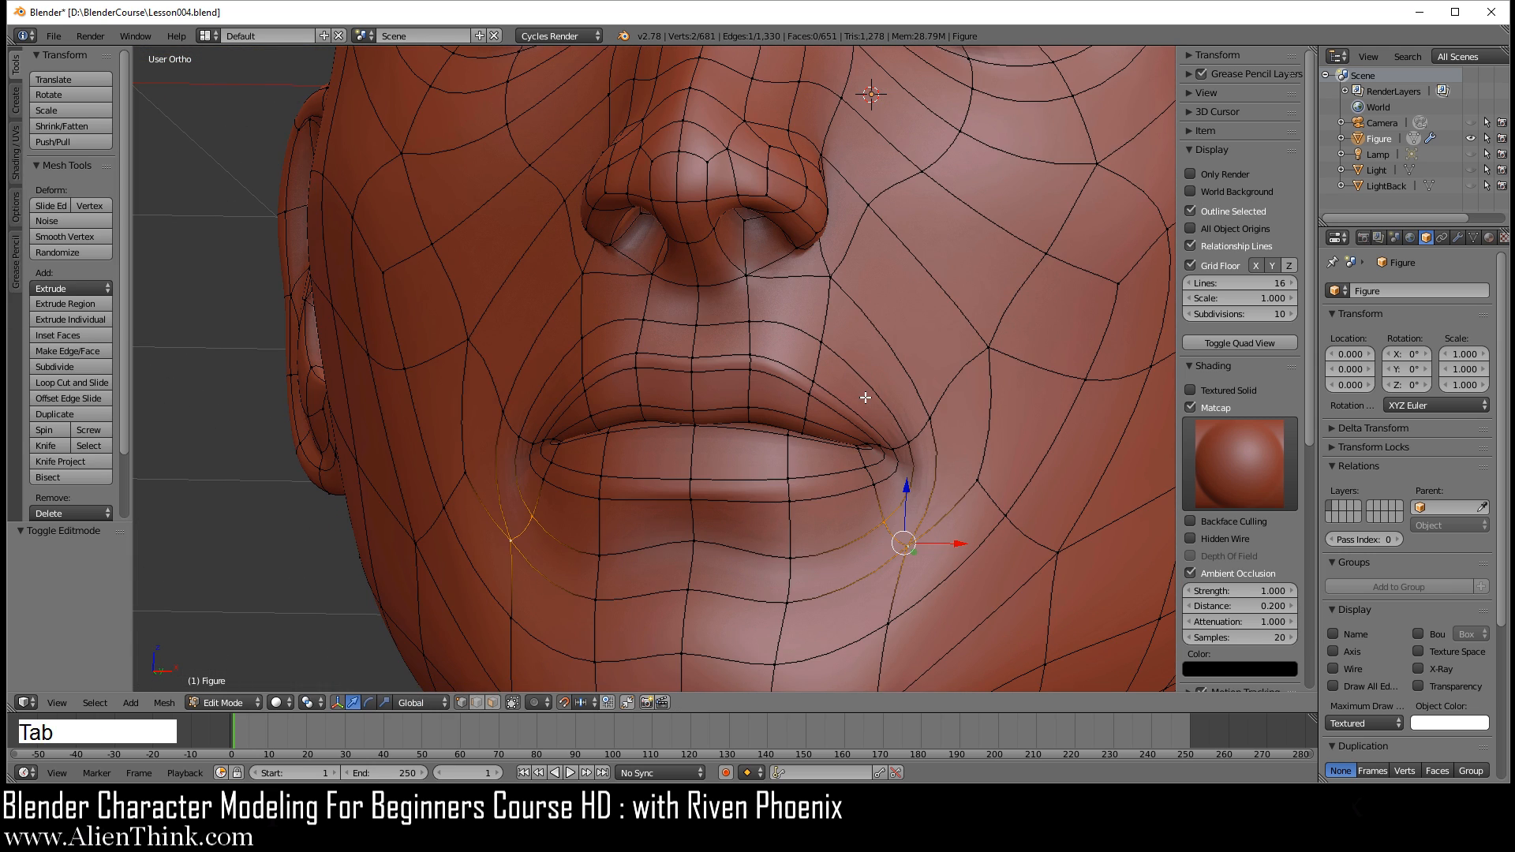
Step: In front view, edge-slide the vertical edge between nostril and upper lip outward by a factor of 0.200, and check the smooth surface
key("KP_1")
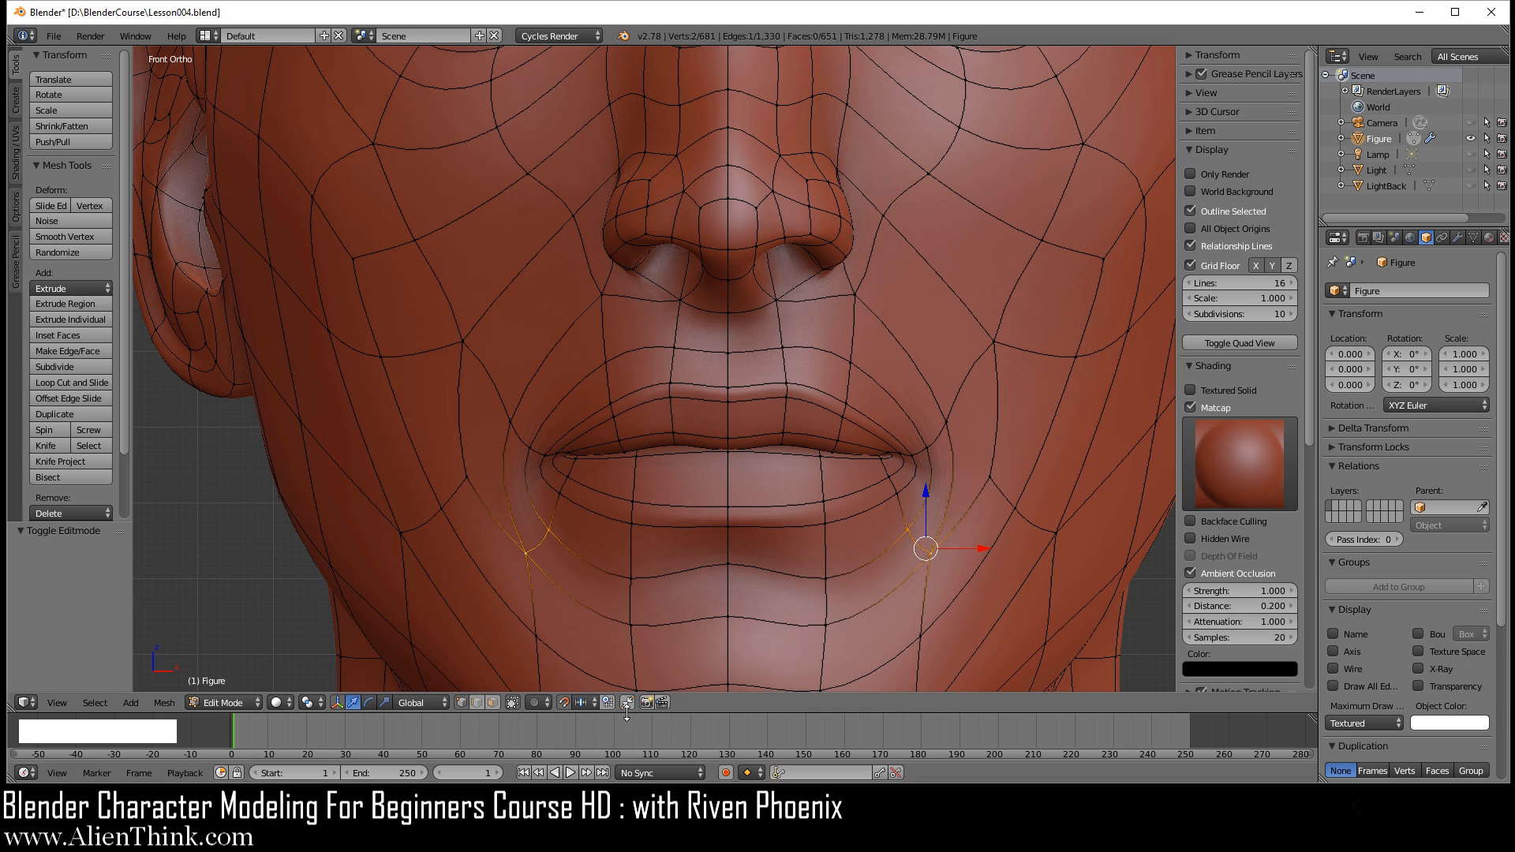
left_click(477, 703)
right_click(851, 324)
scroll(940, 412, "up", 1)
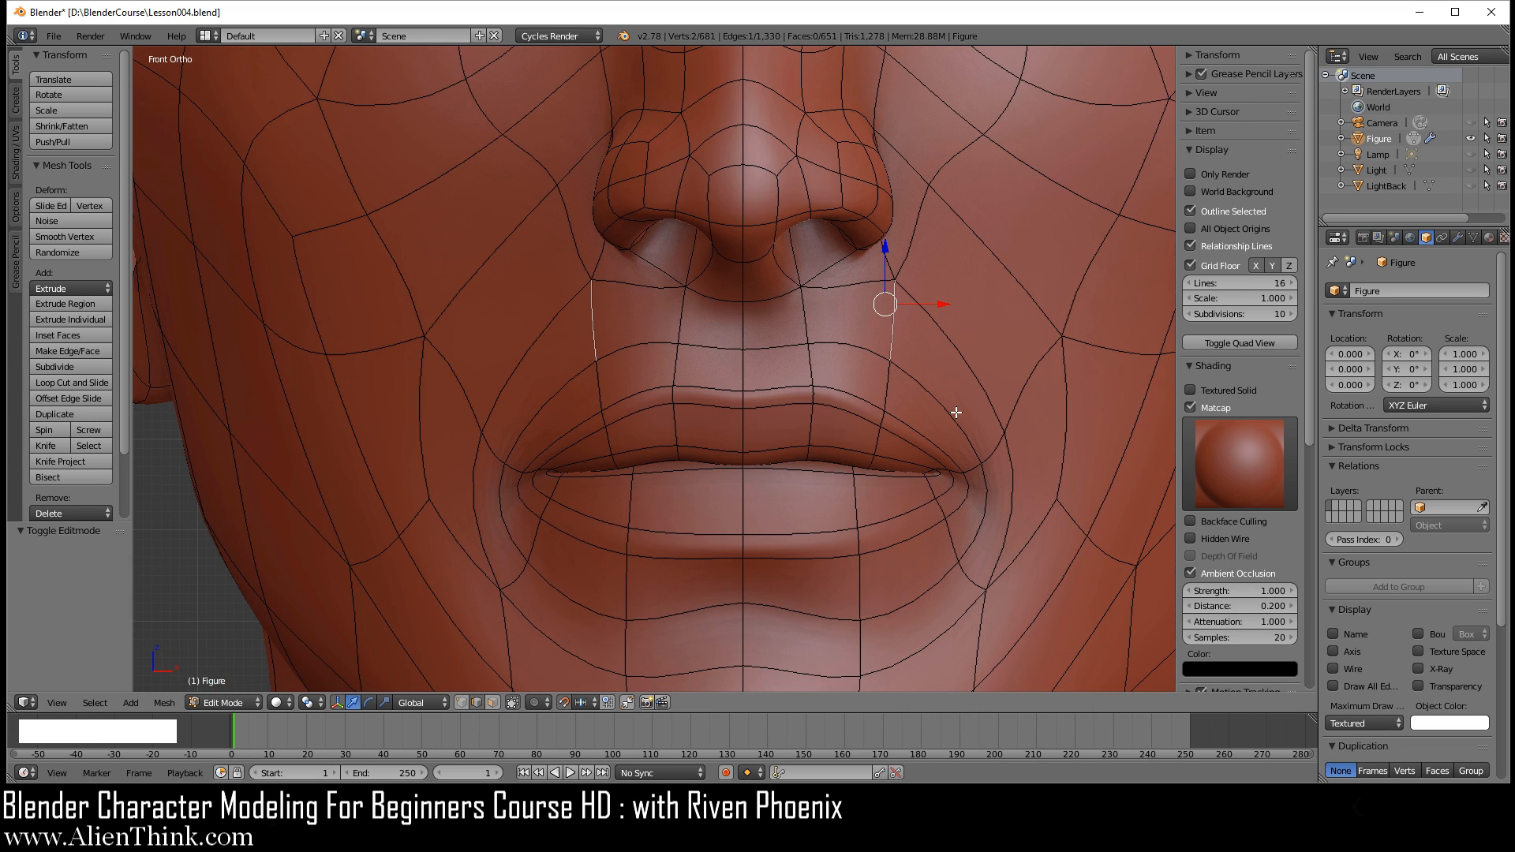
key("g")
key("g")
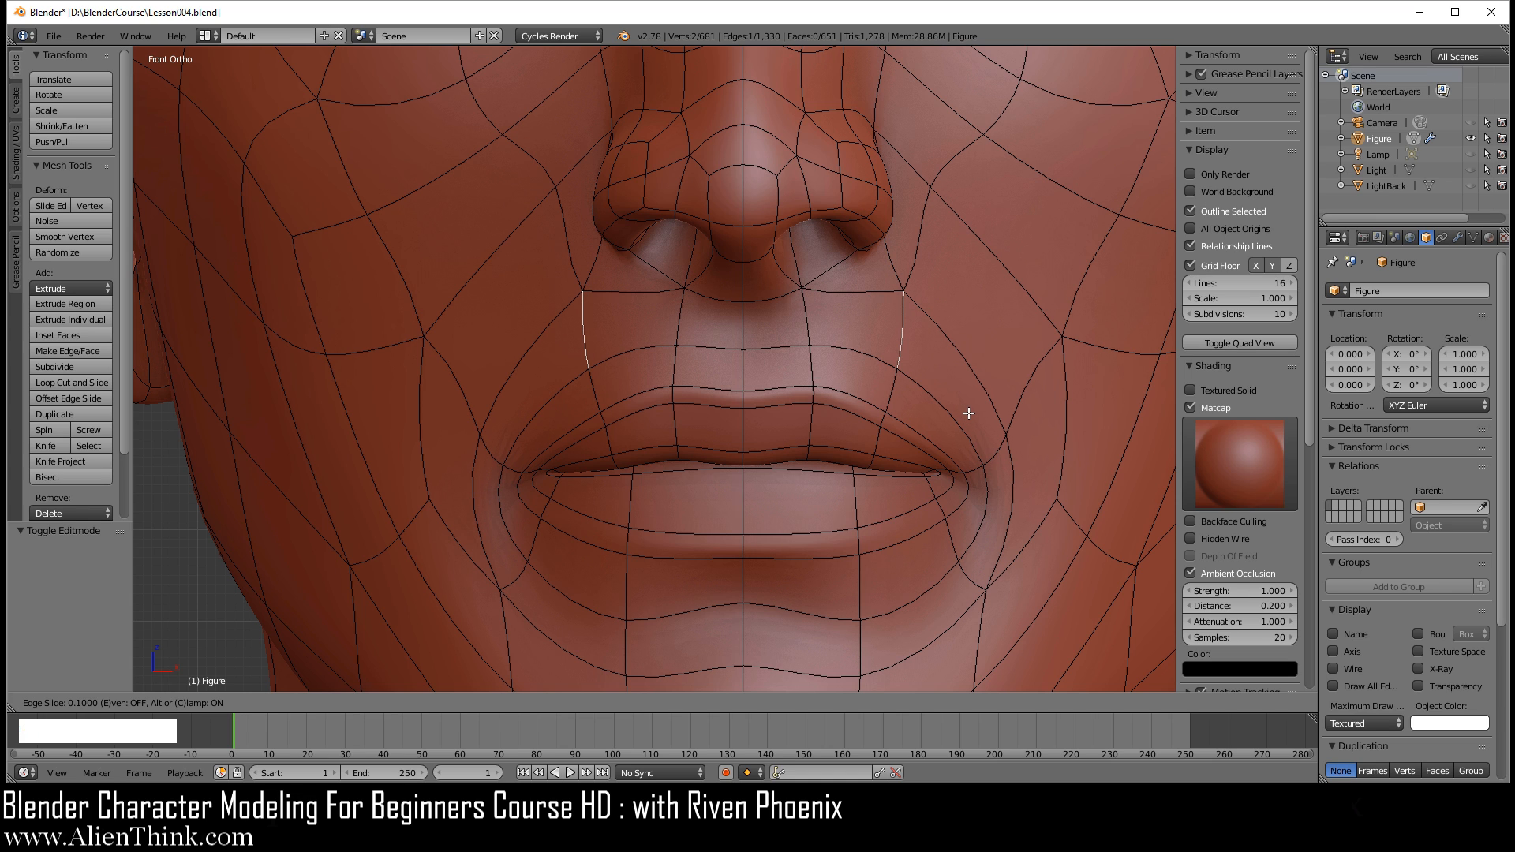
left_click(981, 420)
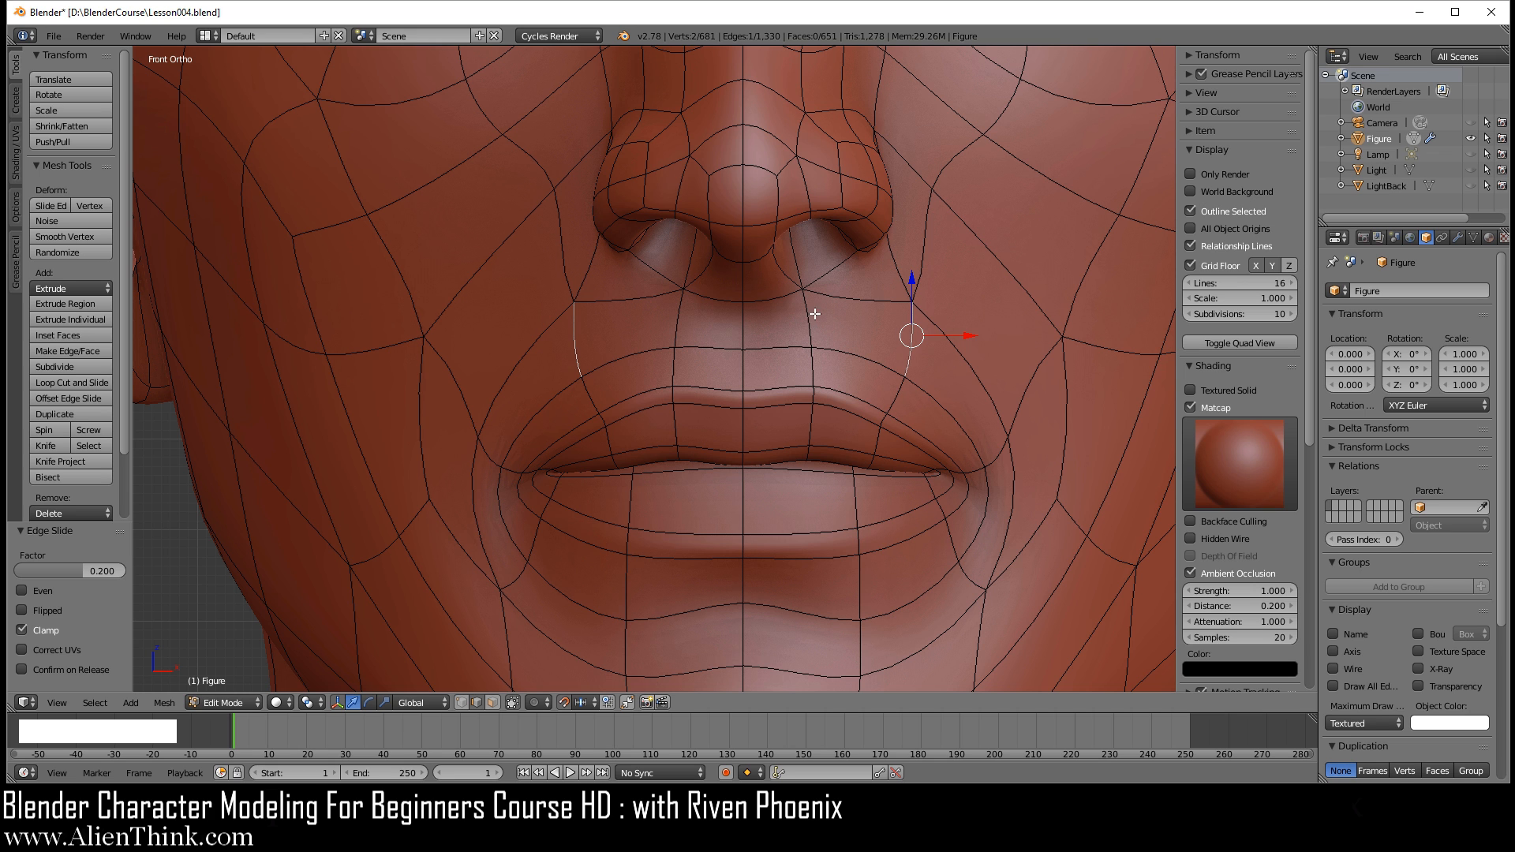
key("Tab")
middle_click_drag(901, 478, 790, 456)
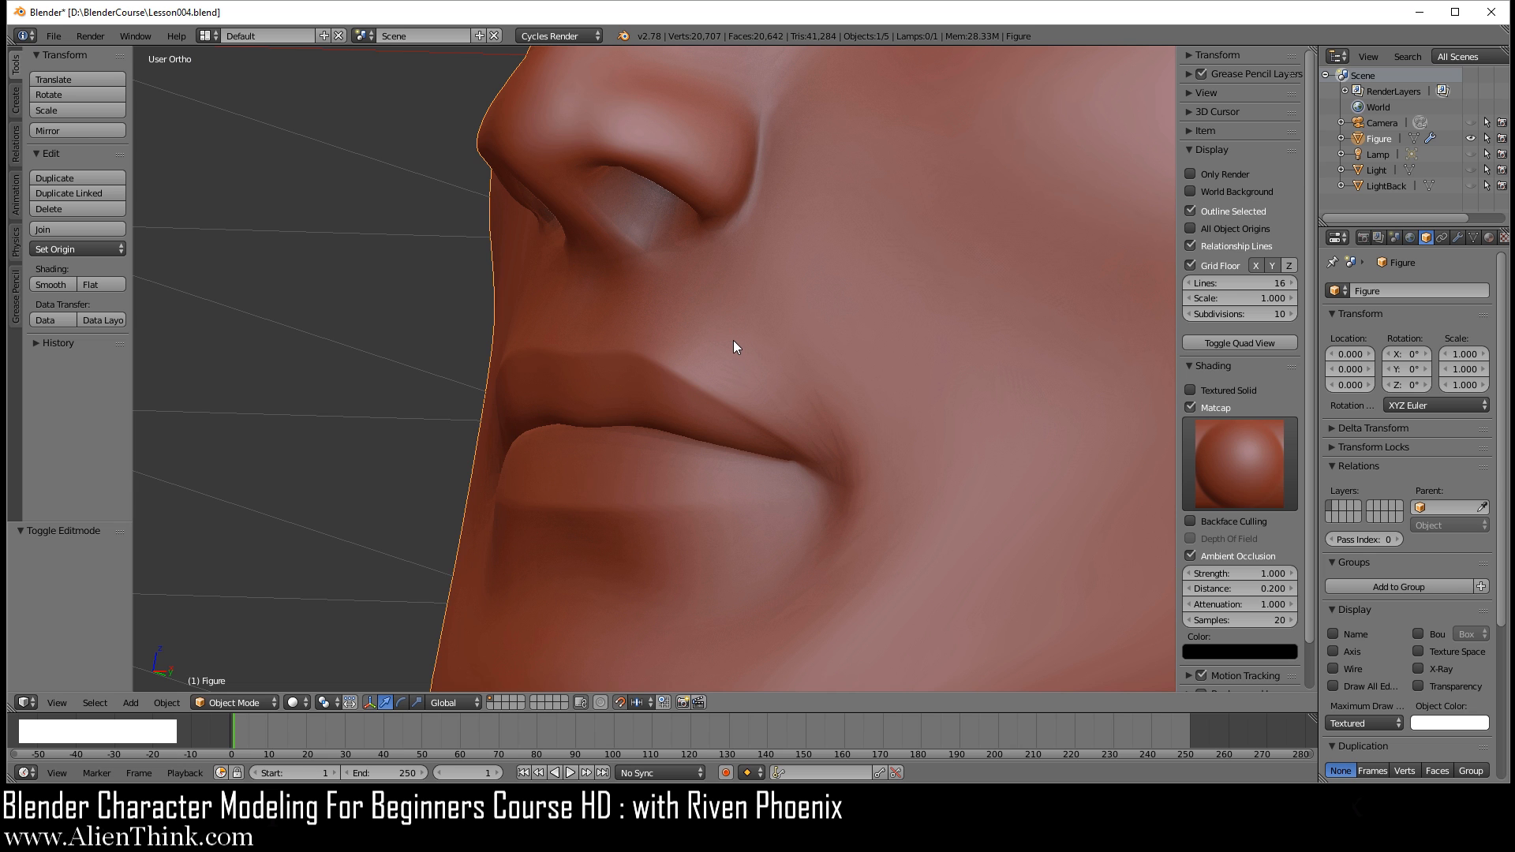
Step: In right side view, move the vertex between the nostril wing and upper lip backward along Y
key("Tab")
middle_click_drag(857, 395, 818, 401)
key("KP_3")
middle_click_drag(583, 382, 746, 404, "shift")
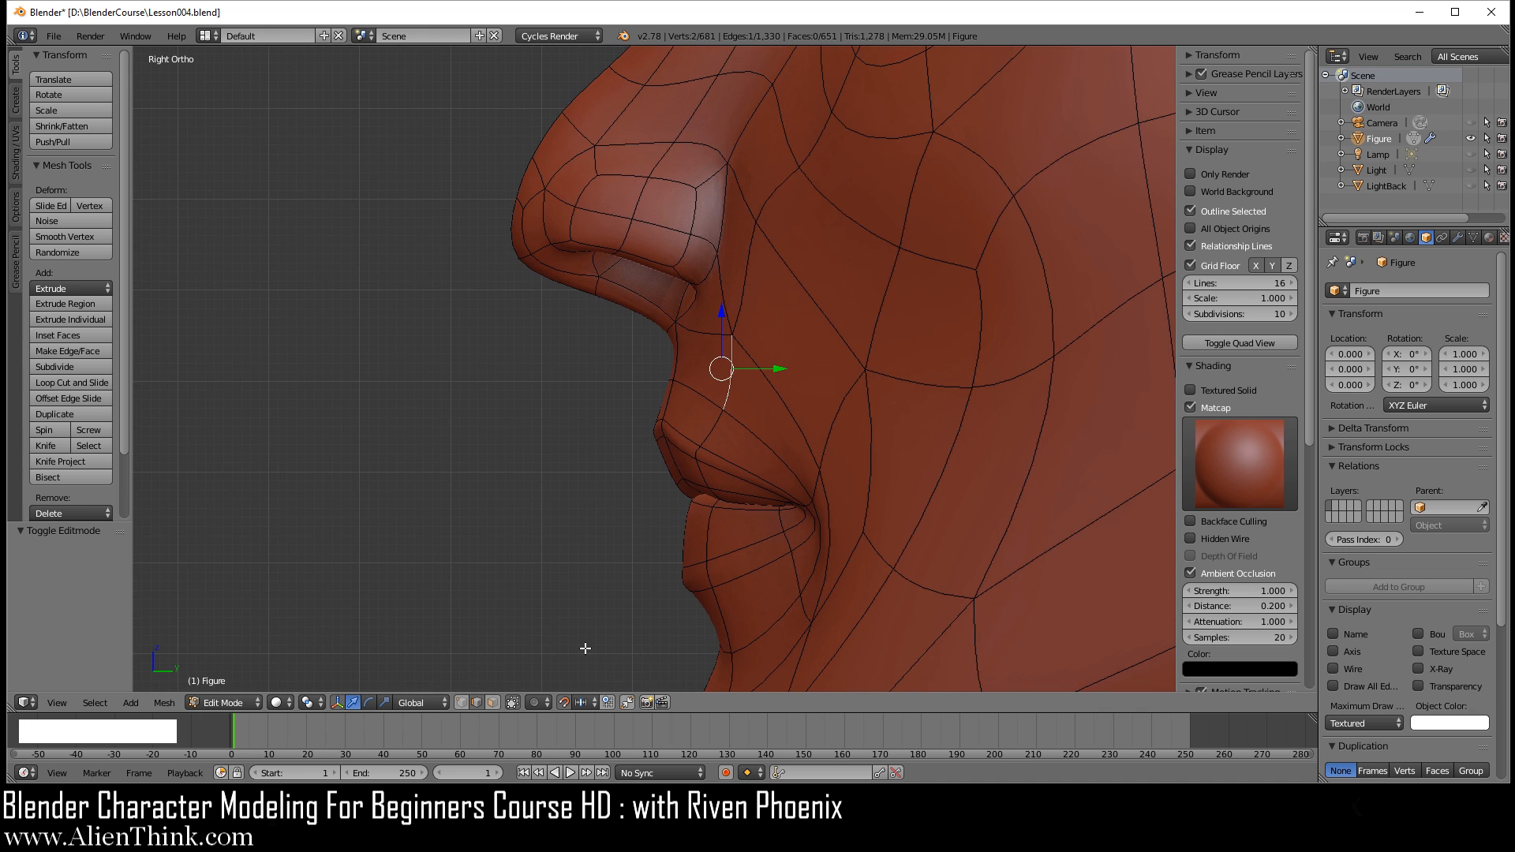
left_click(461, 703)
right_click(734, 332)
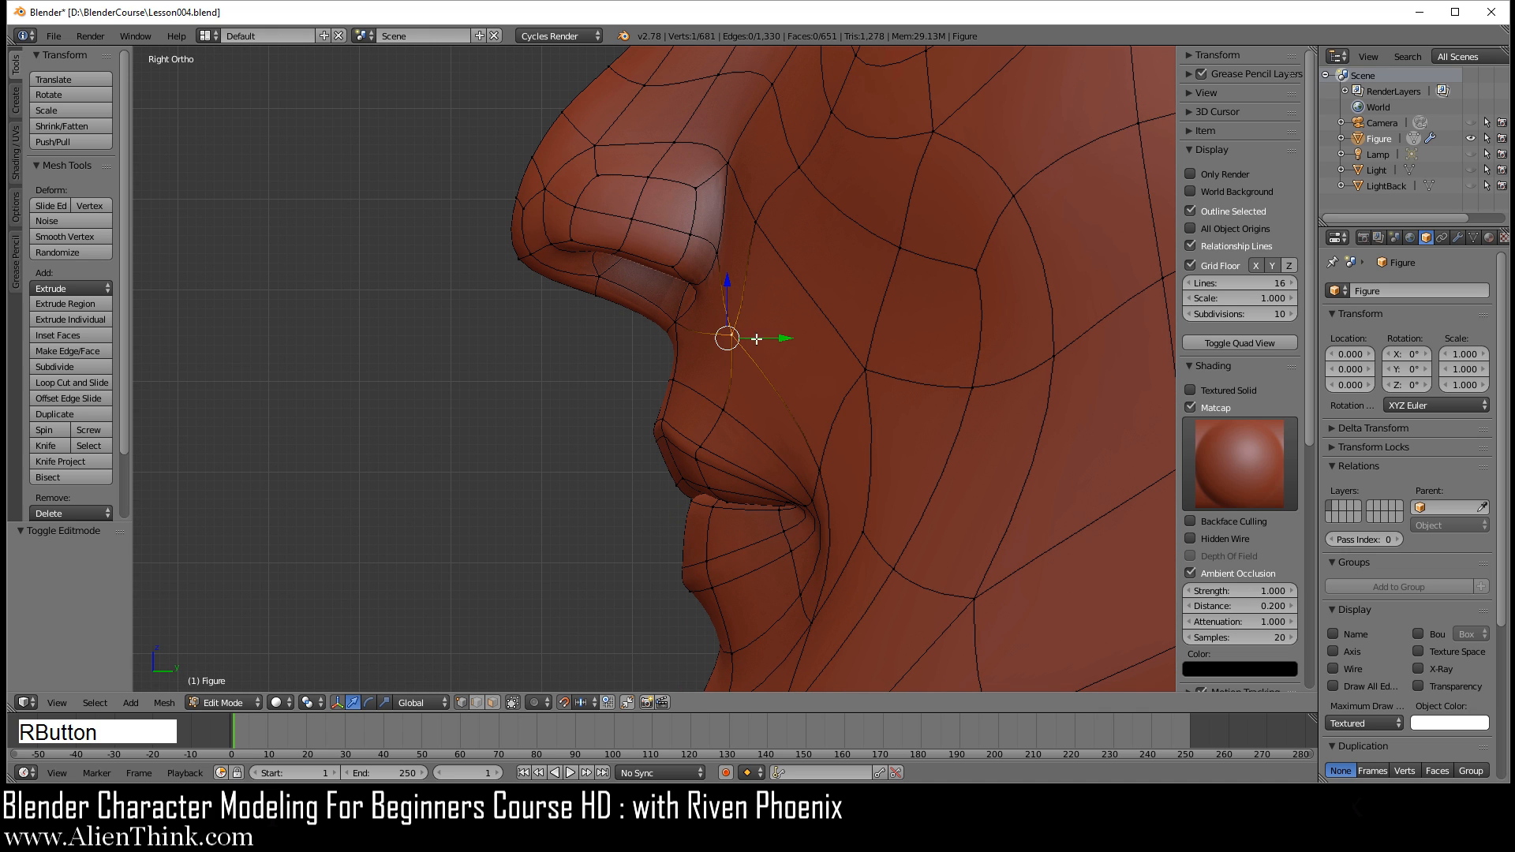
scroll(772, 368, "up", 2)
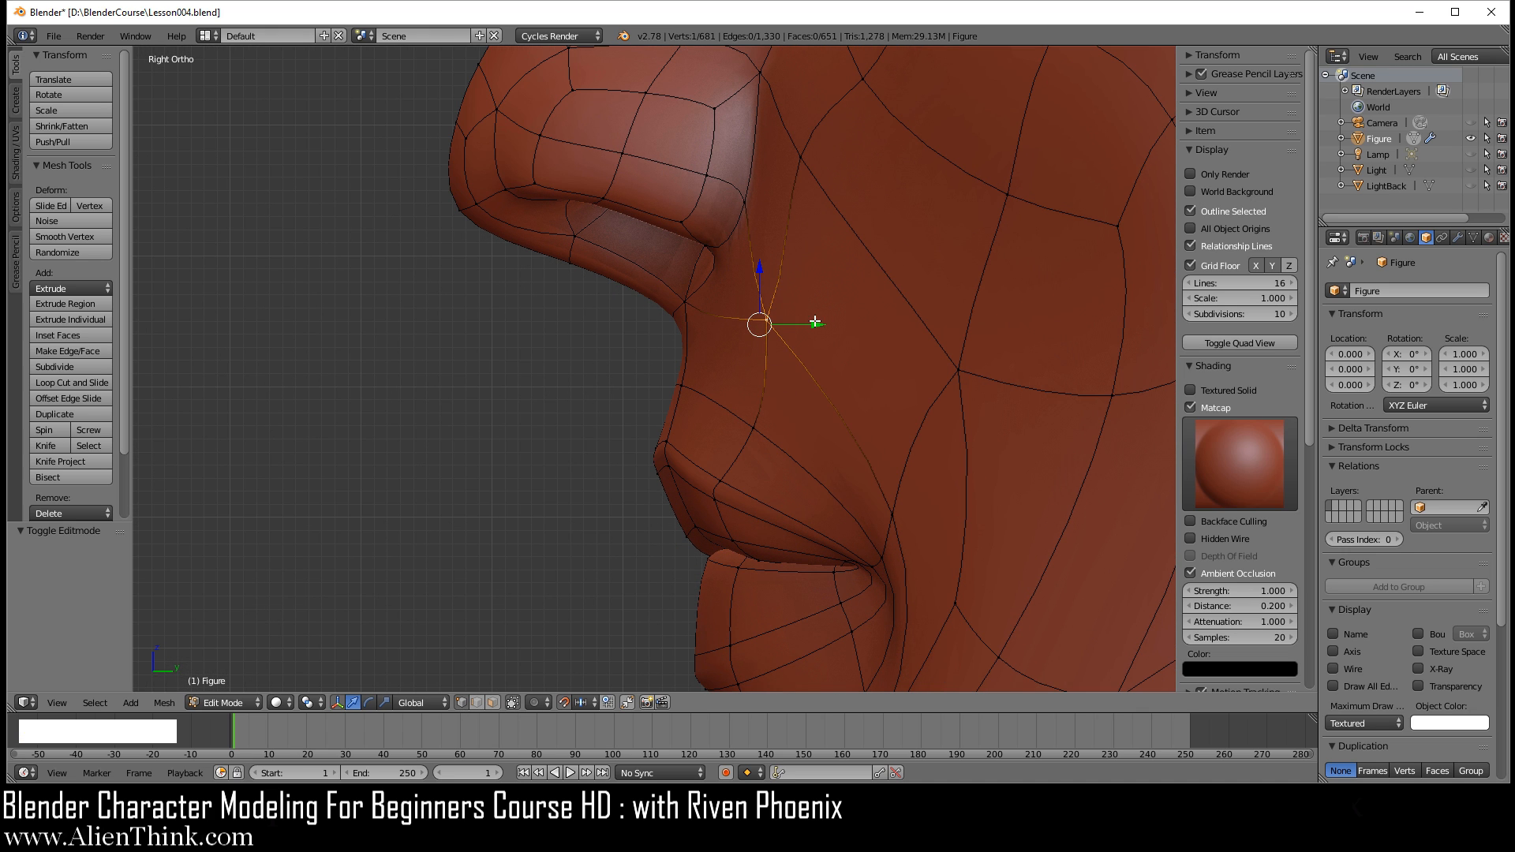
left_click_drag(819, 326, 858, 326)
Step: Nudge the vertex beside the nostril wing slightly forward and move the neighbouring cheek vertex by -0.010 along Y
right_click(805, 155)
left_click_drag(816, 96, 802, 95)
right_click(961, 374)
left_click_drag(1014, 361, 1003, 362)
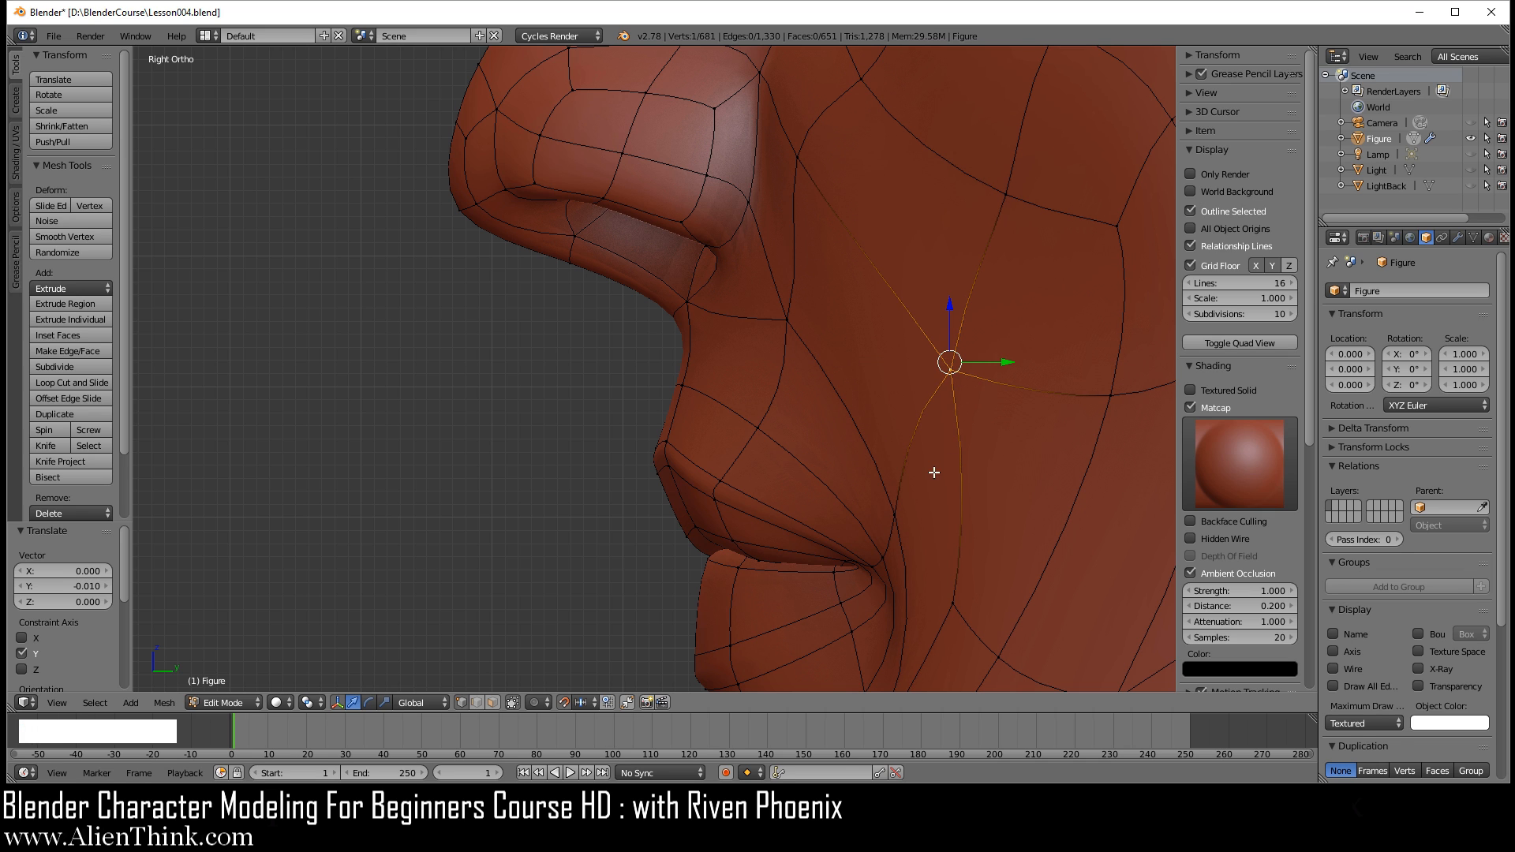
Step: Move the vertex beside the upper mouth corner backward along Y and review the smile-line area in Object Mode
right_click(892, 517)
left_click_drag(971, 541, 996, 540)
scroll(994, 538, "down", 3)
key("Tab")
middle_click_drag(856, 470, 856, 379)
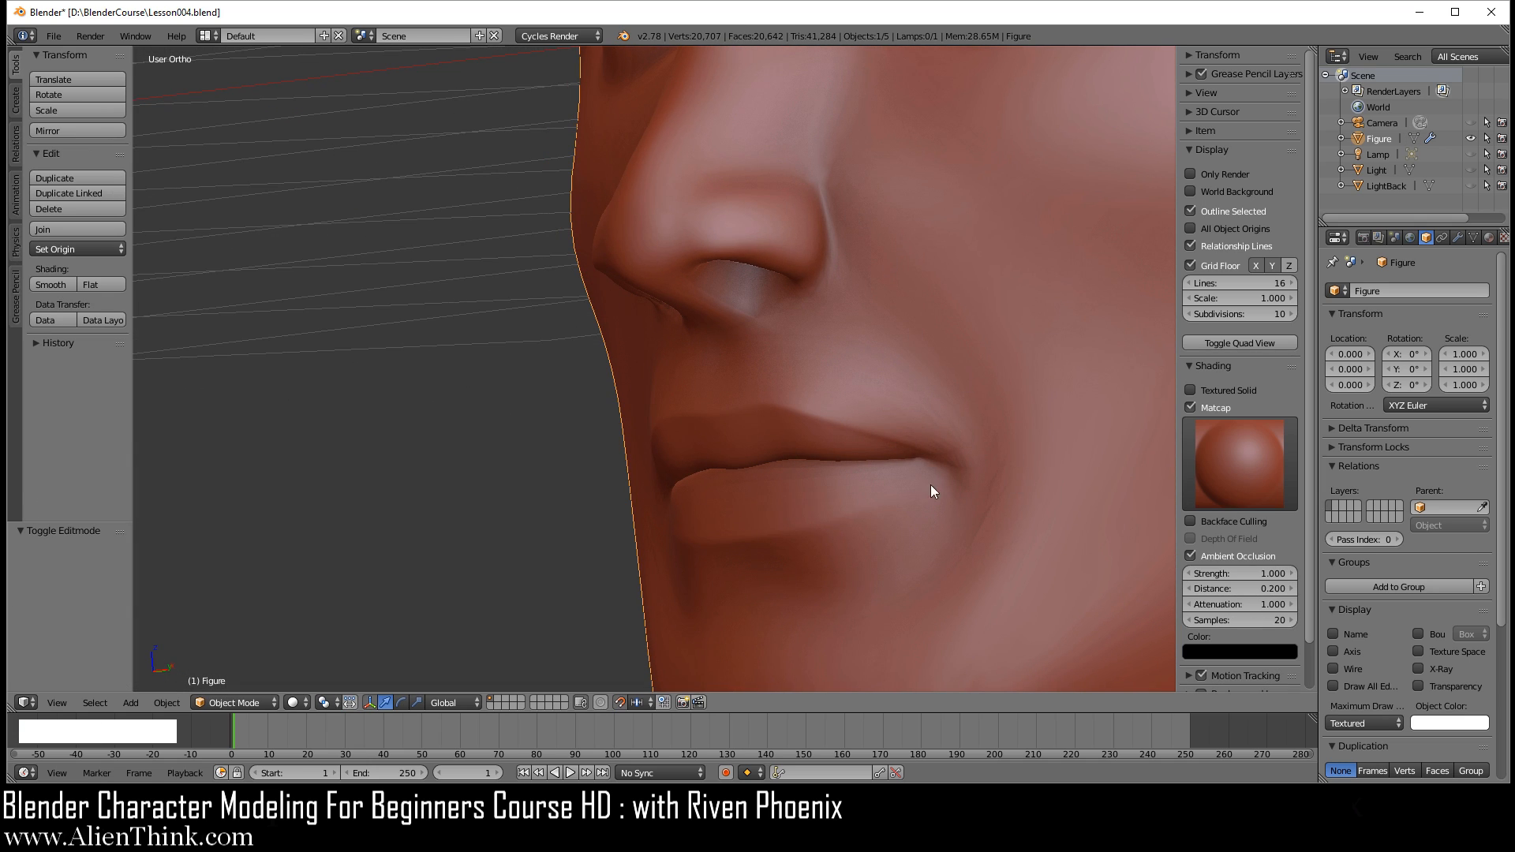
scroll(868, 454, "down", 3)
middle_click_drag(770, 423, 821, 426)
key("KP_1")
scroll(854, 448, "down", 3)
scroll(814, 417, "up", 3)
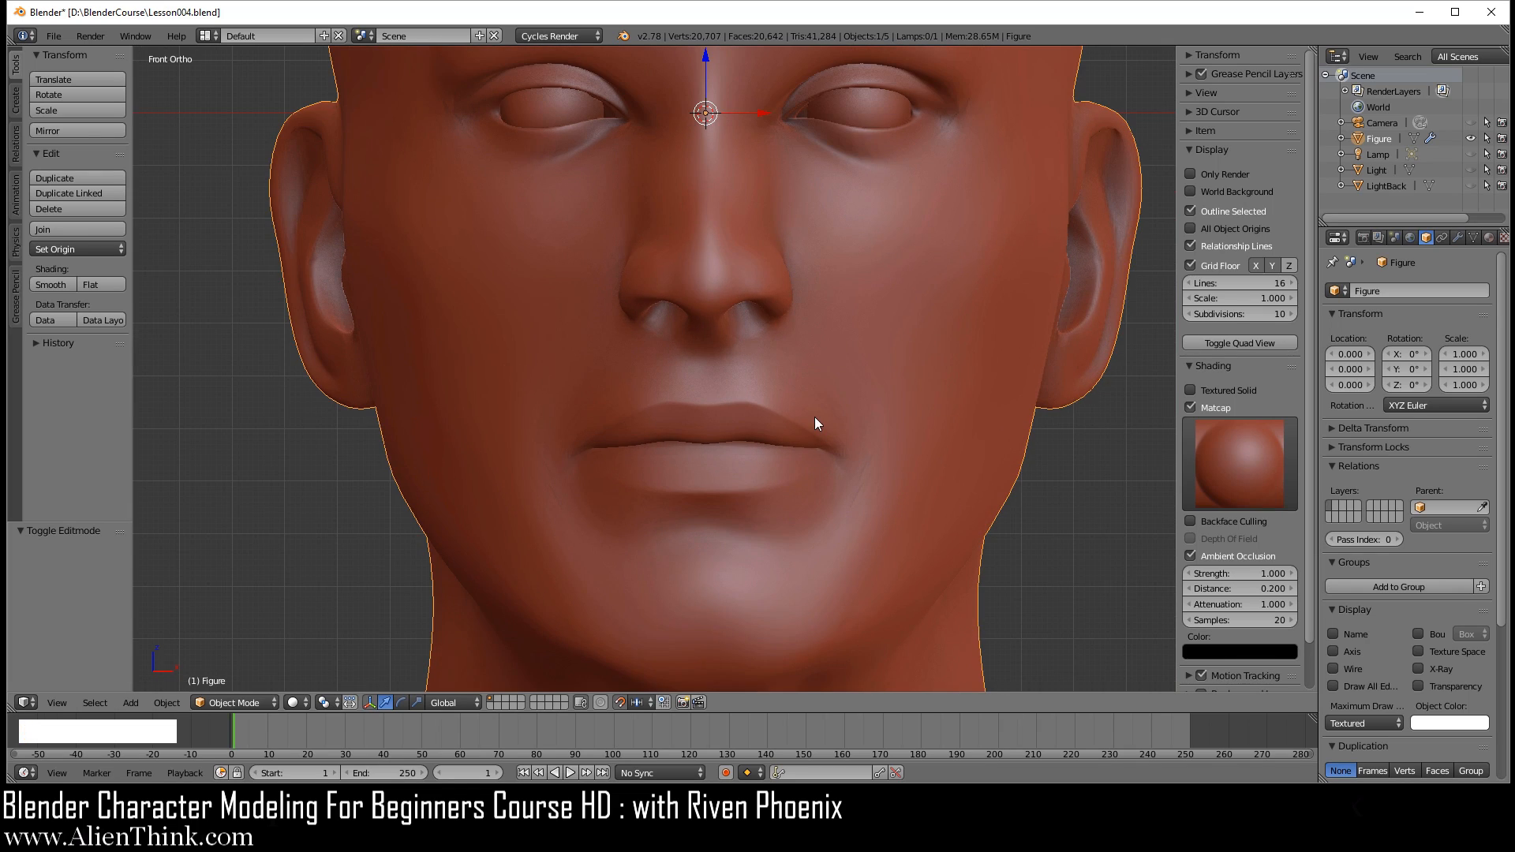
Step: In right side view, move the vertex below the nostril wing a further 0.010 backward along Y
key("Tab")
middle_click_drag(843, 381, 660, 389)
scroll(783, 373, "up", 2)
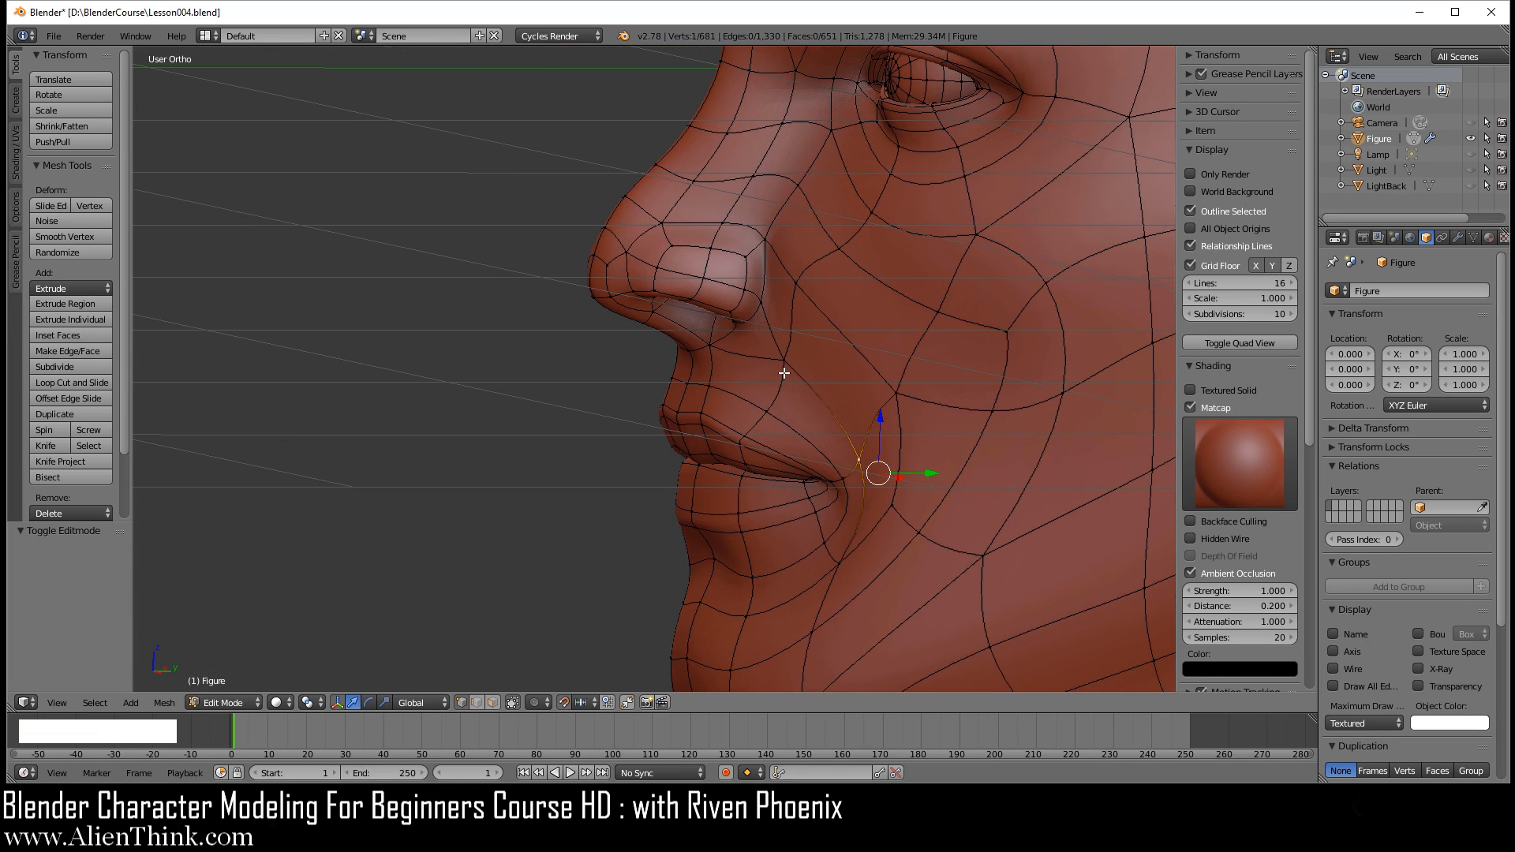
key("KP_3")
scroll(790, 373, "up", 2)
right_click(755, 337)
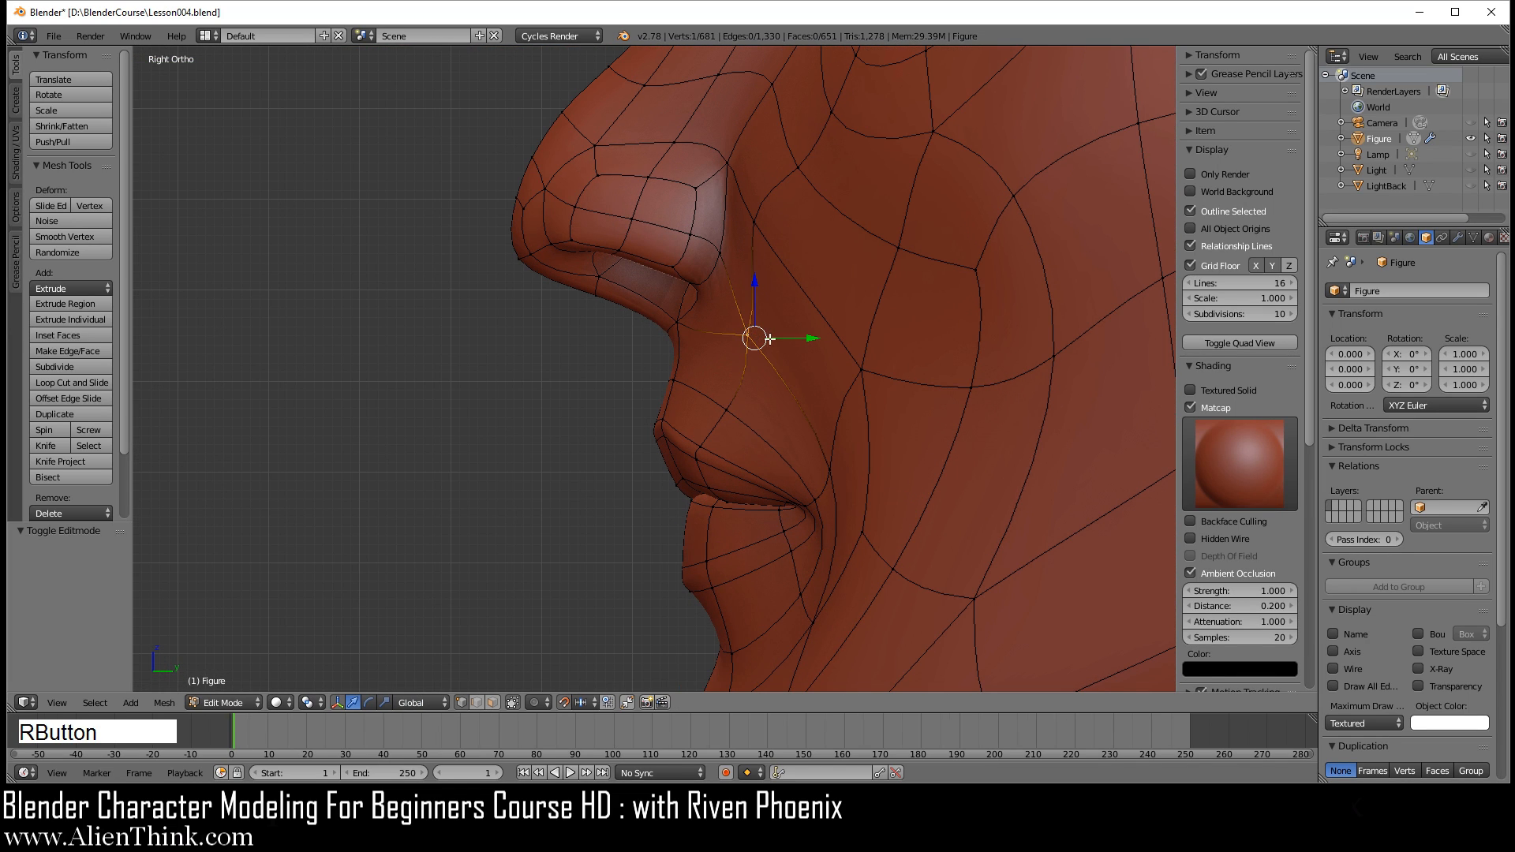
left_click_drag(813, 341, 821, 340)
scroll(734, 405, "down", 3)
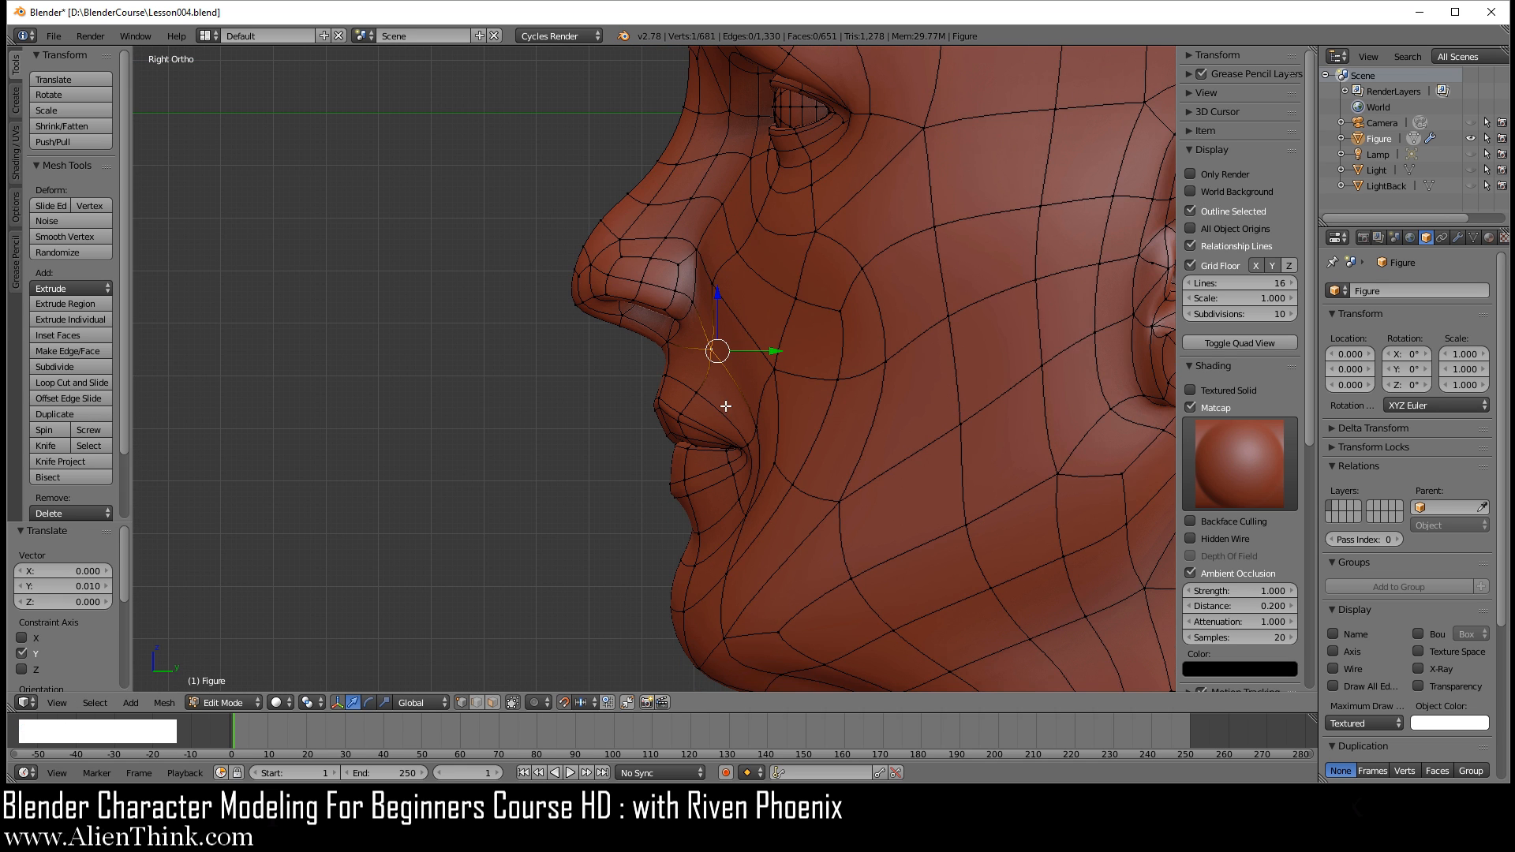
Step: Review the reshaped upper lip and cheek in Object Mode, ending with a front view of the whole face
key("Tab")
middle_click_drag(656, 406, 691, 393)
key("KP_1")
scroll(823, 467, "down", 2)
middle_click_drag(796, 388, 797, 460, "shift")
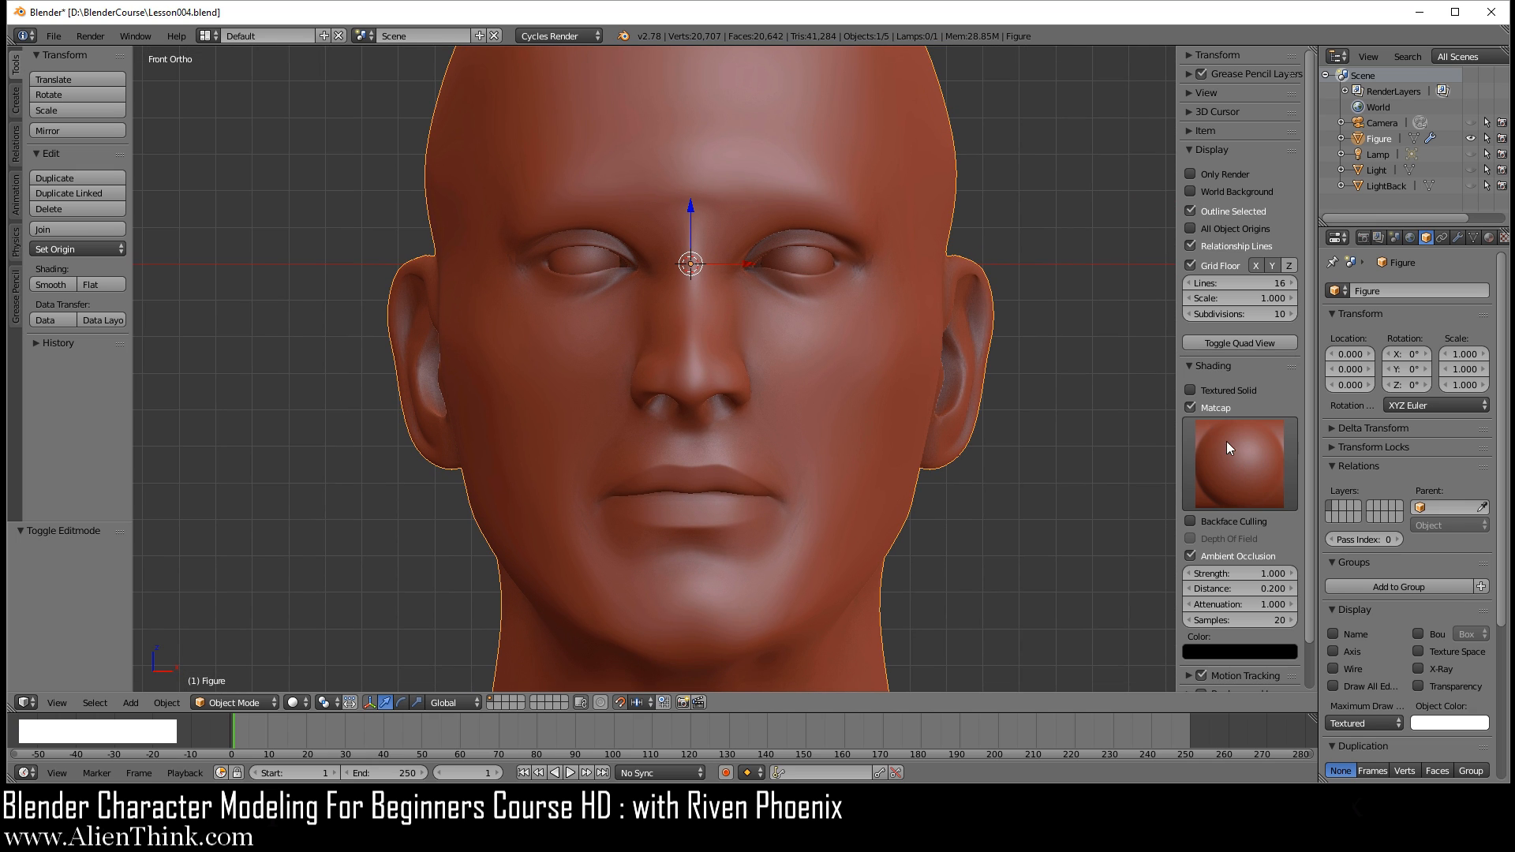
Step: Turn off Matcap and Ambient Occlusion in the viewport shading and collapse the viewport's properties region
left_click(1192, 406)
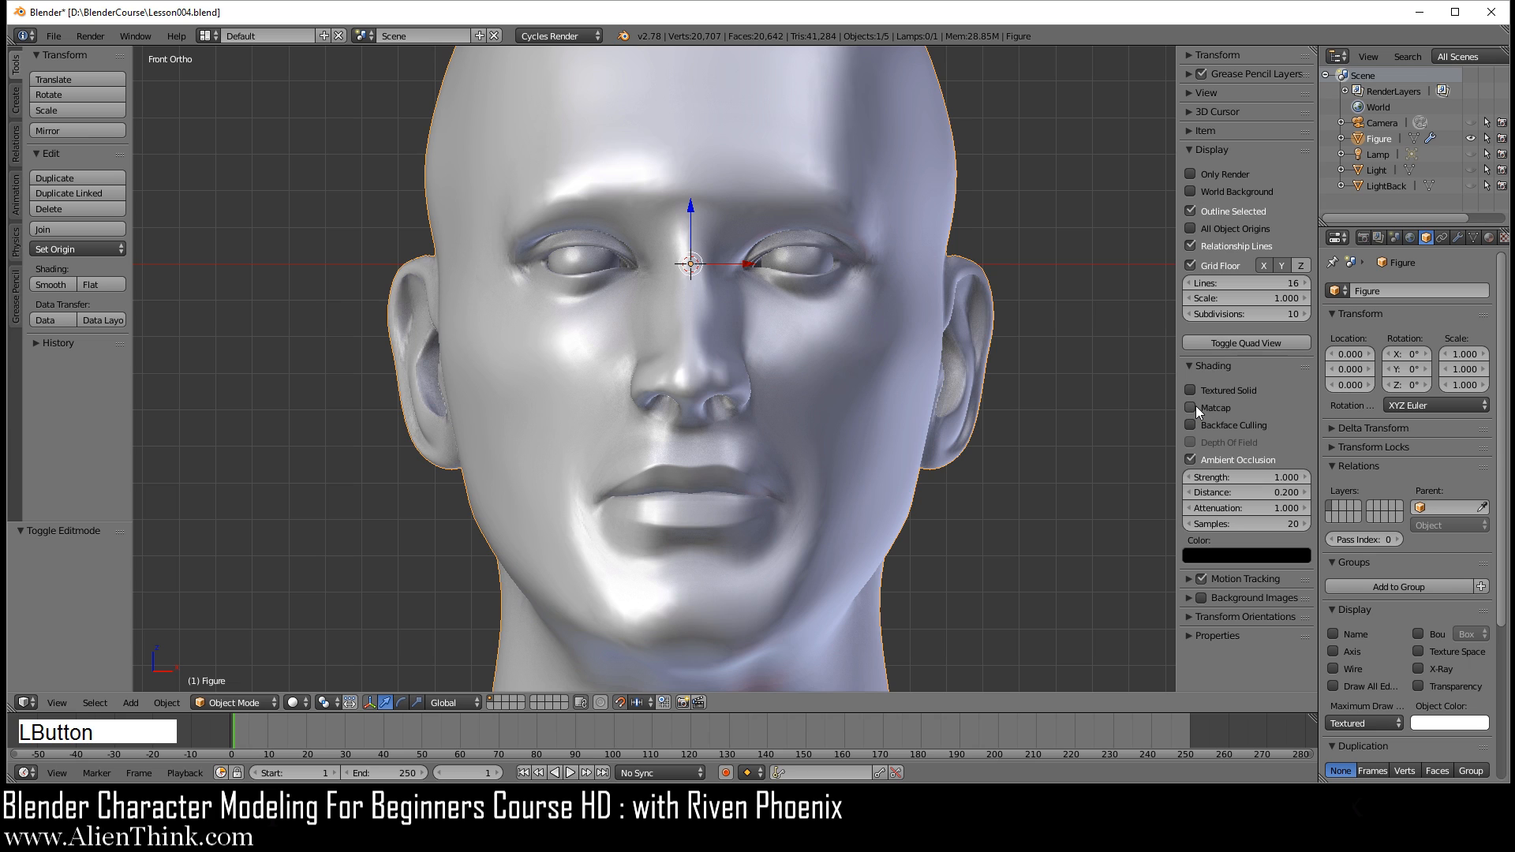
left_click(1190, 407)
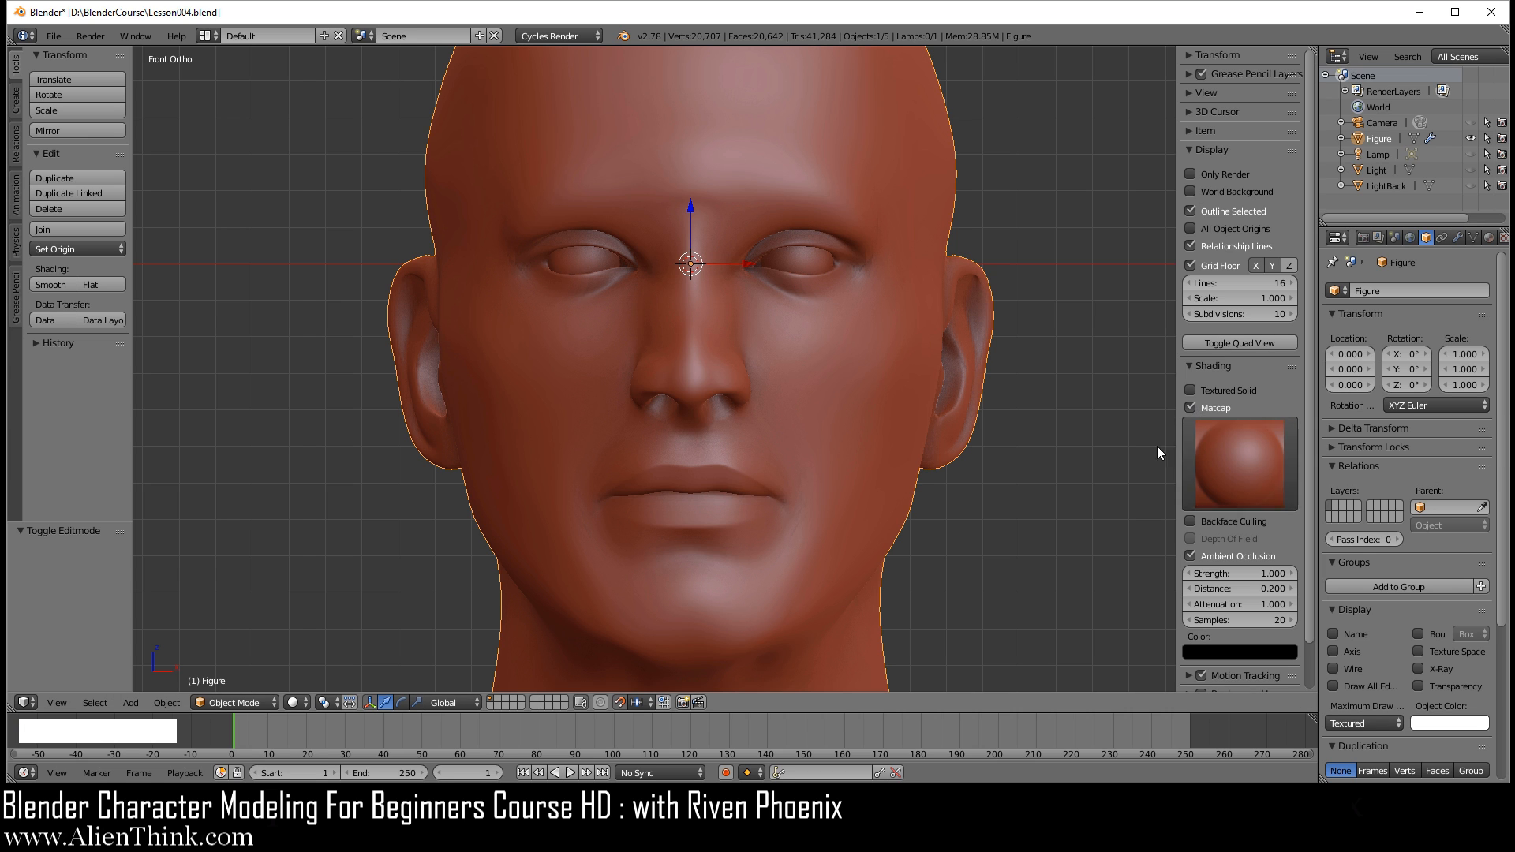
left_click(1199, 407)
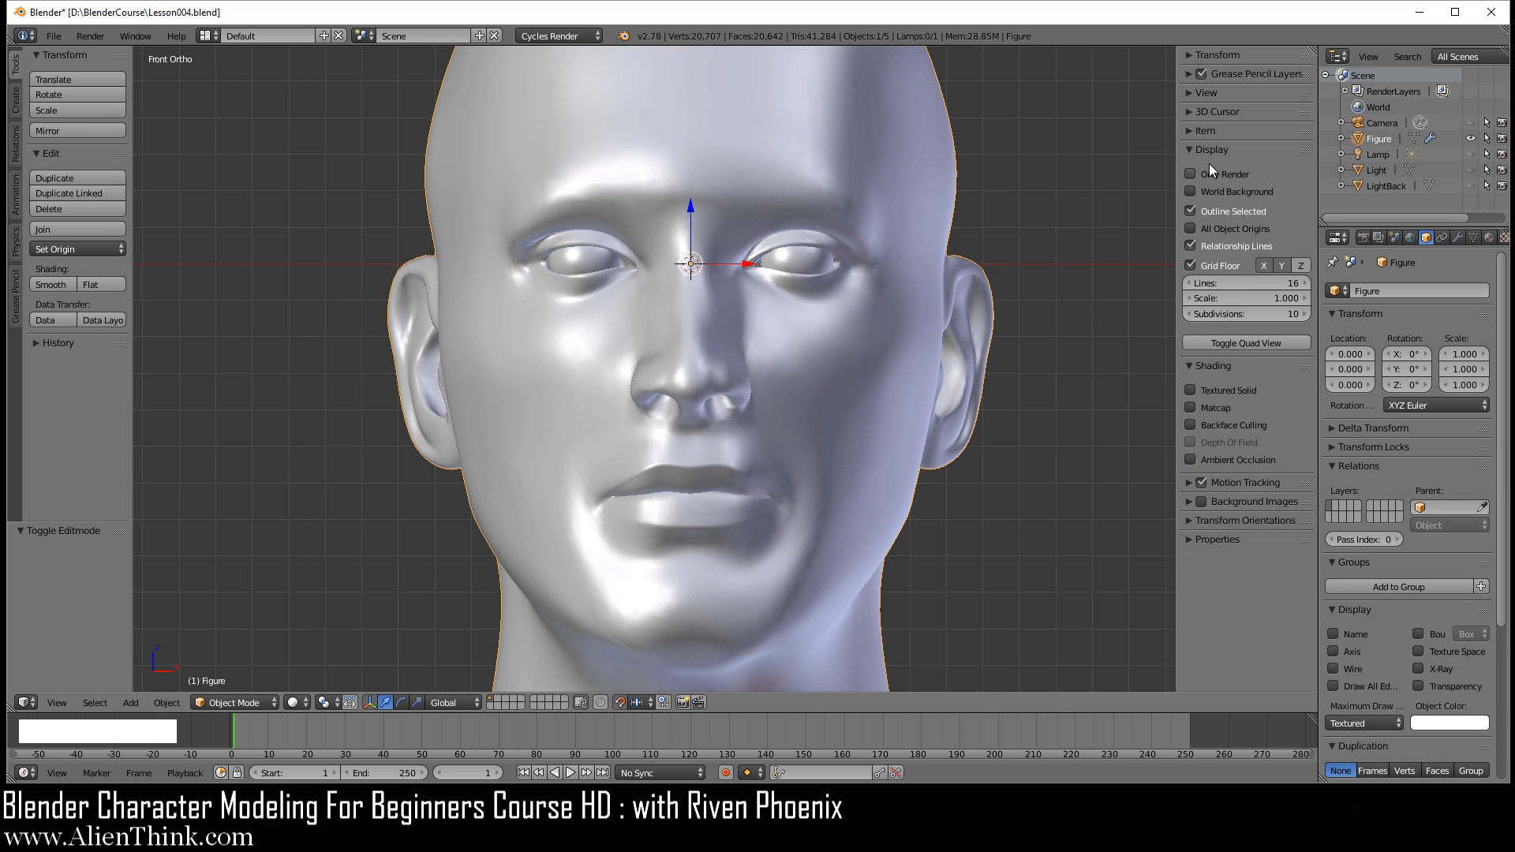
left_click_drag(1179, 179, 1480, 180)
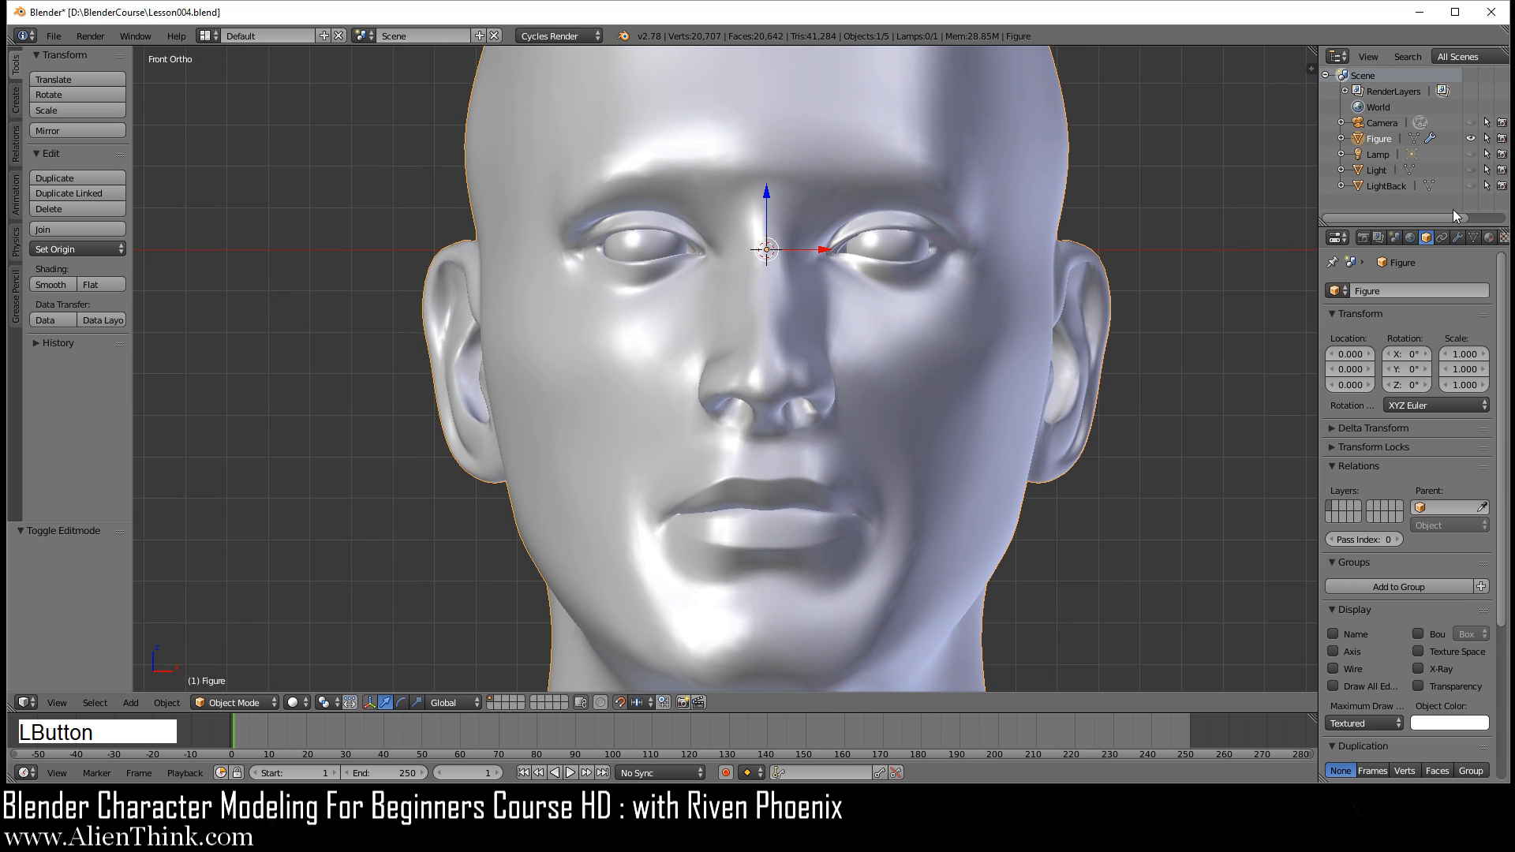
Step: Unhide the Light and LightBack objects and switch the viewport shading to Rendered
left_click(1471, 171)
left_click(1471, 186)
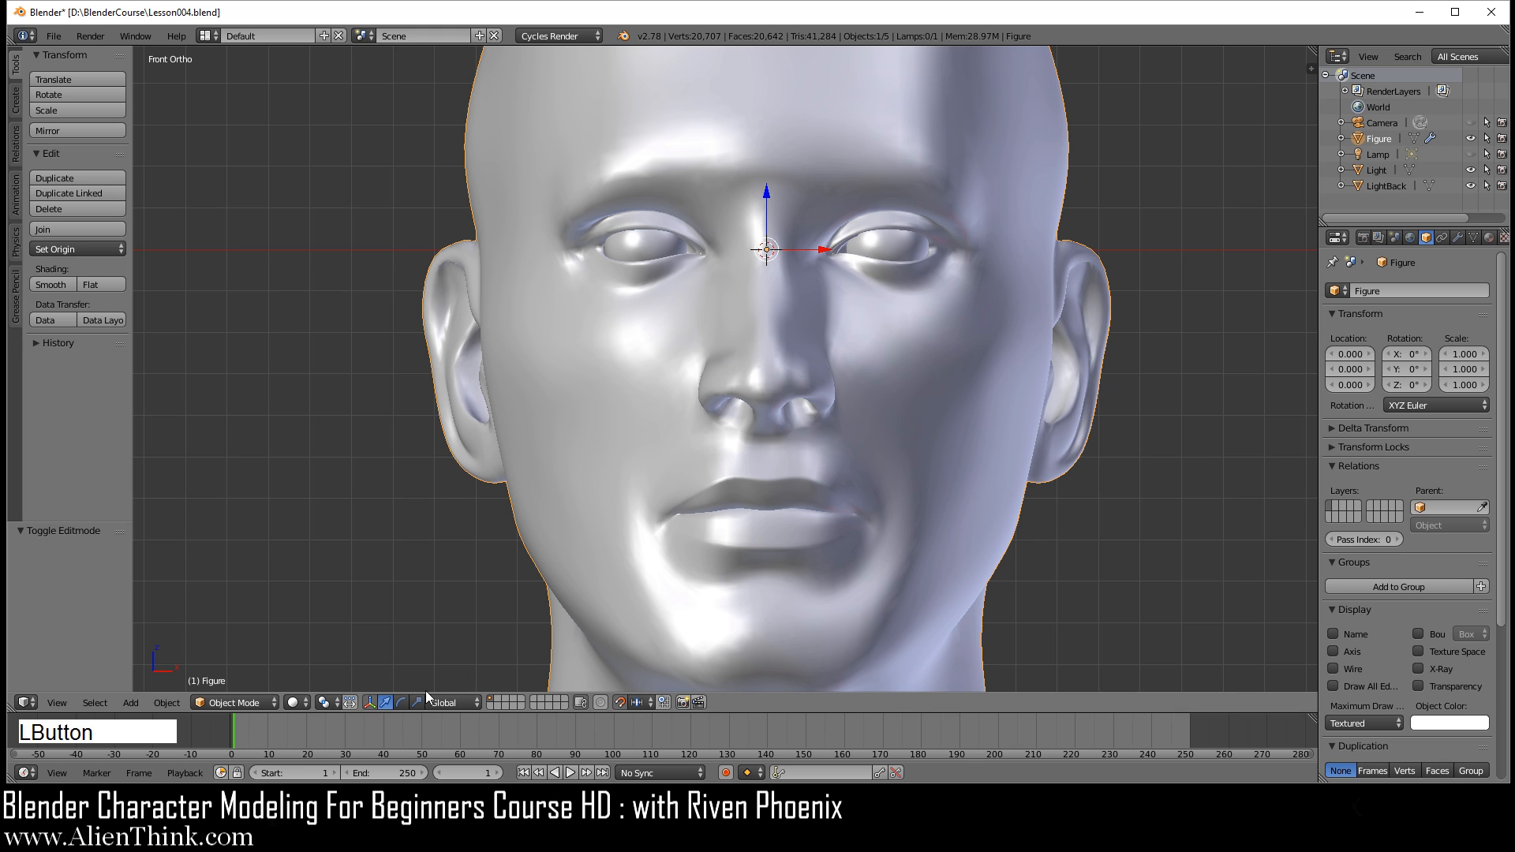
left_click(293, 702)
left_click(339, 599)
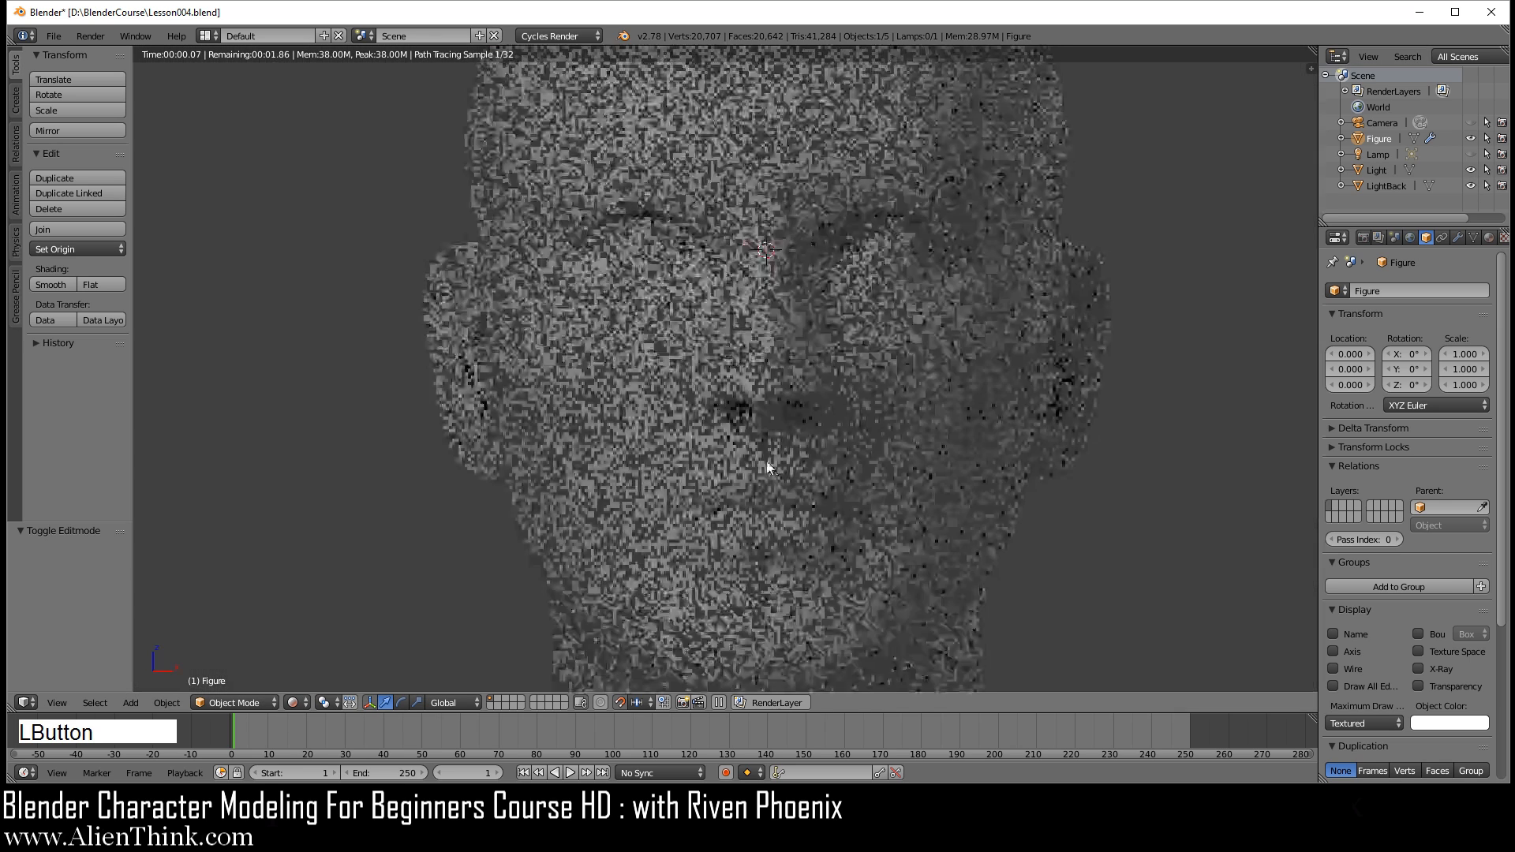
scroll(820, 453, "down", 1)
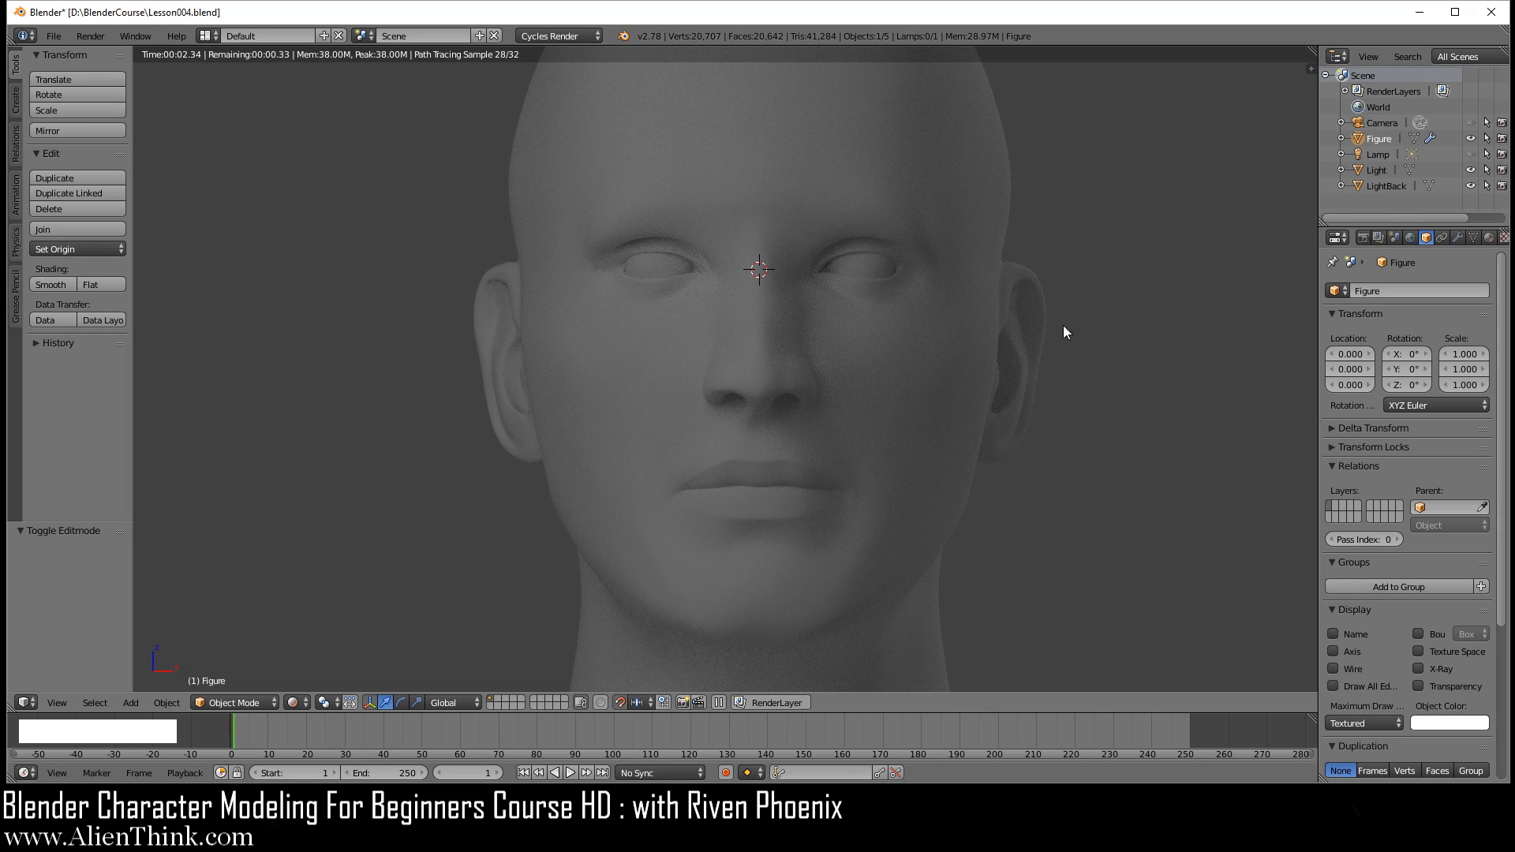
Step: Set the emission strength of the Light object's material to 1.8
left_click(1381, 171)
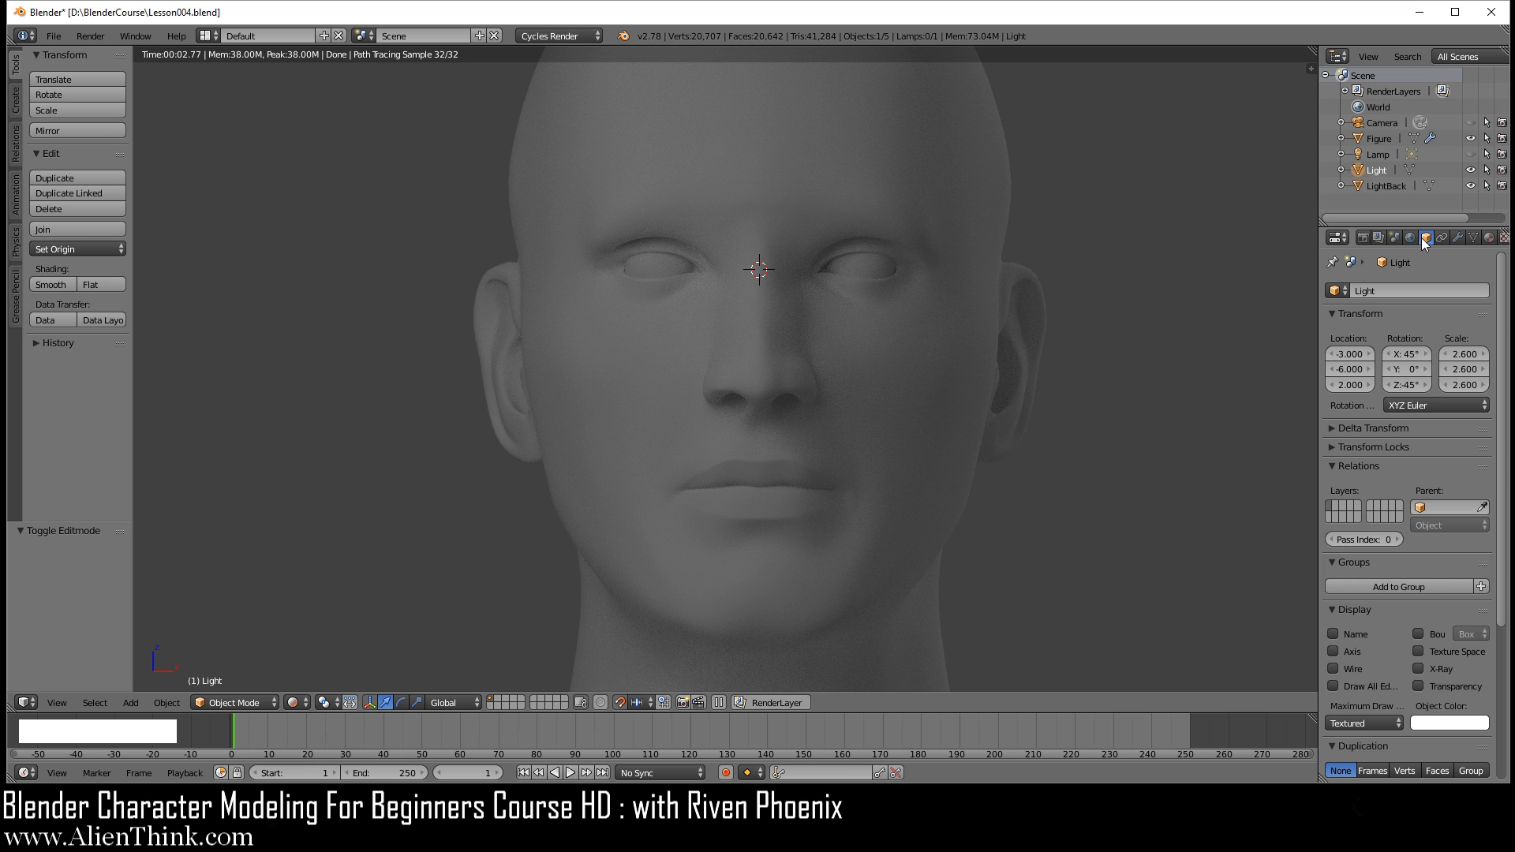
scroll(1422, 239, "down", 3)
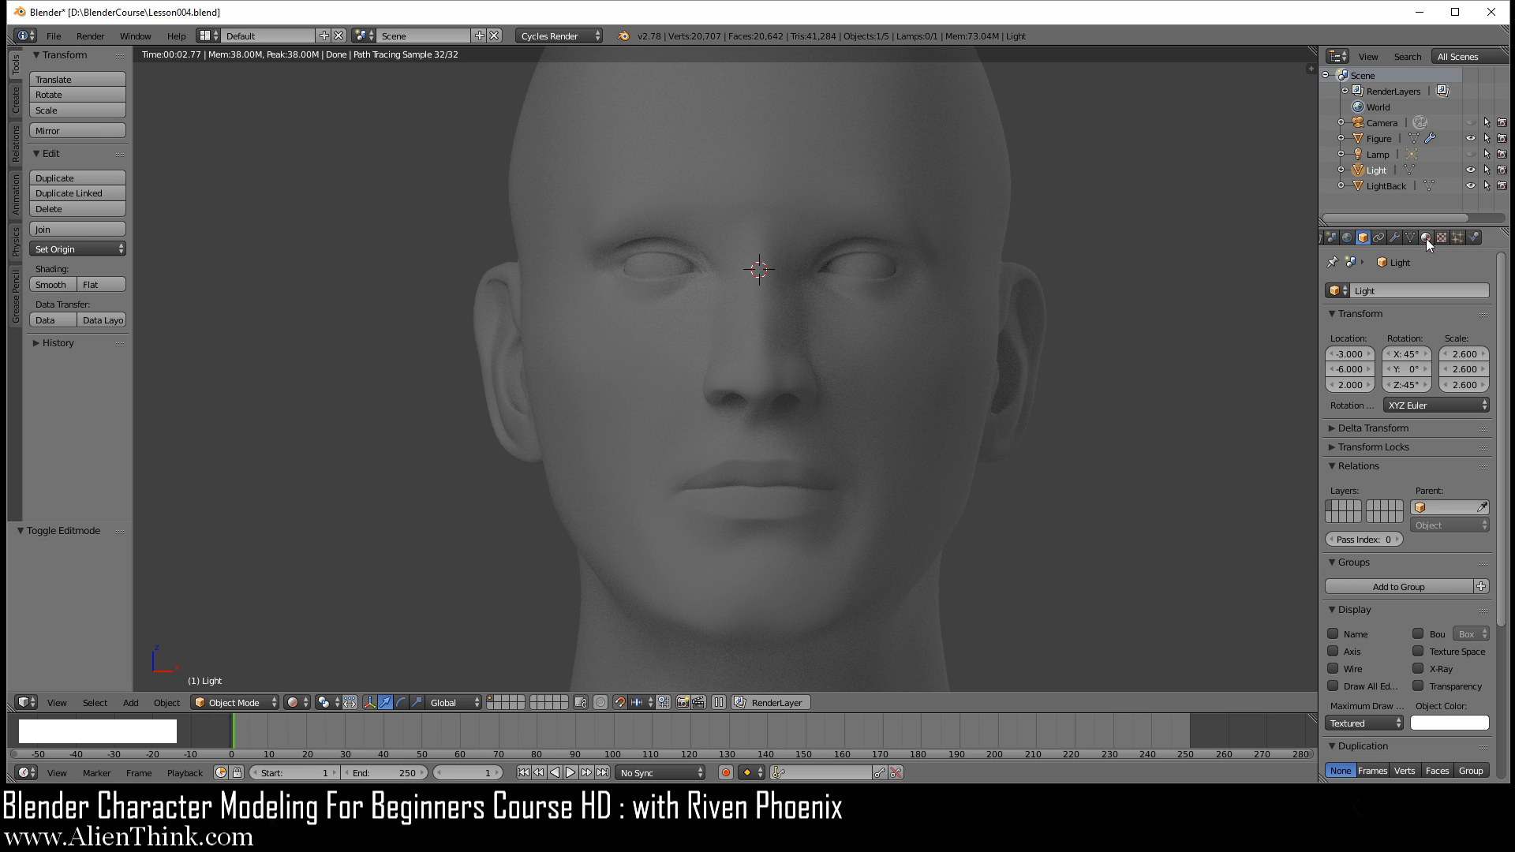
left_click(1426, 238)
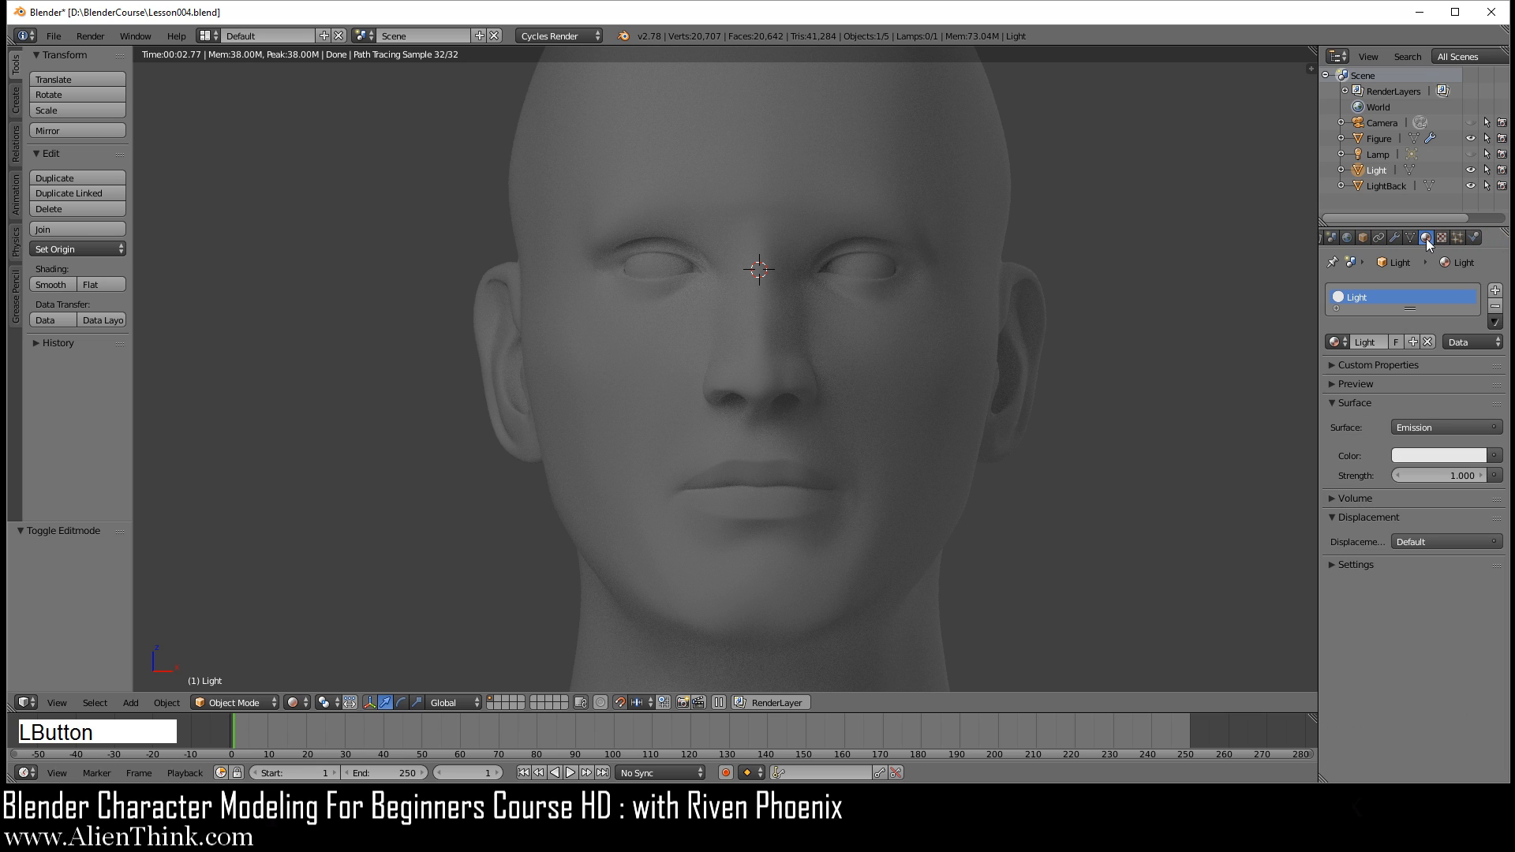
left_click(1440, 475)
type("1.8")
key("Return")
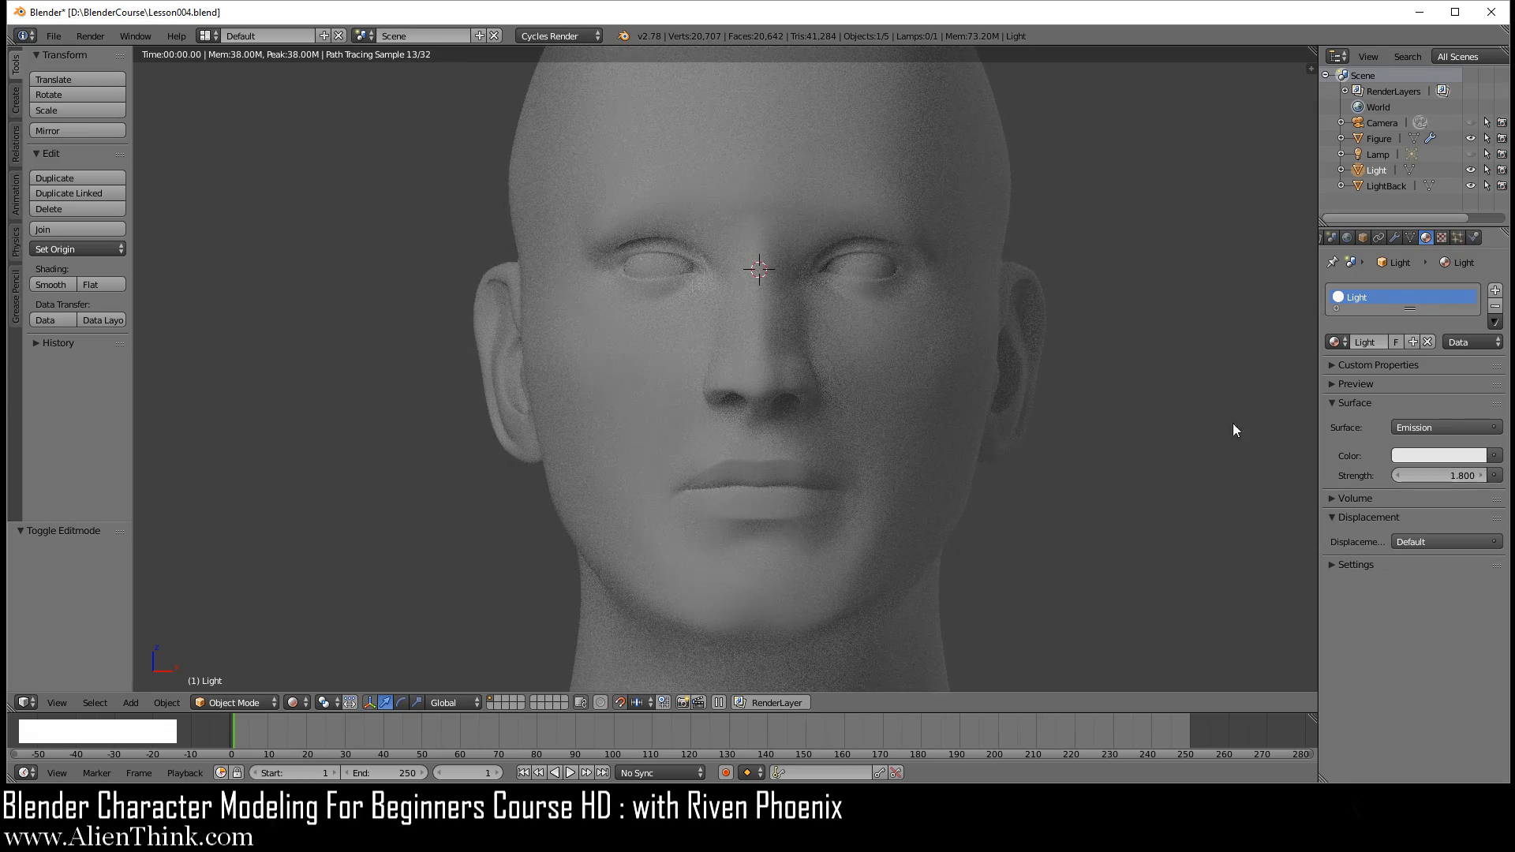
Step: Review the rendered head from both sides and the front, and return the viewport shading to Solid
middle_click_drag(718, 382, 817, 372)
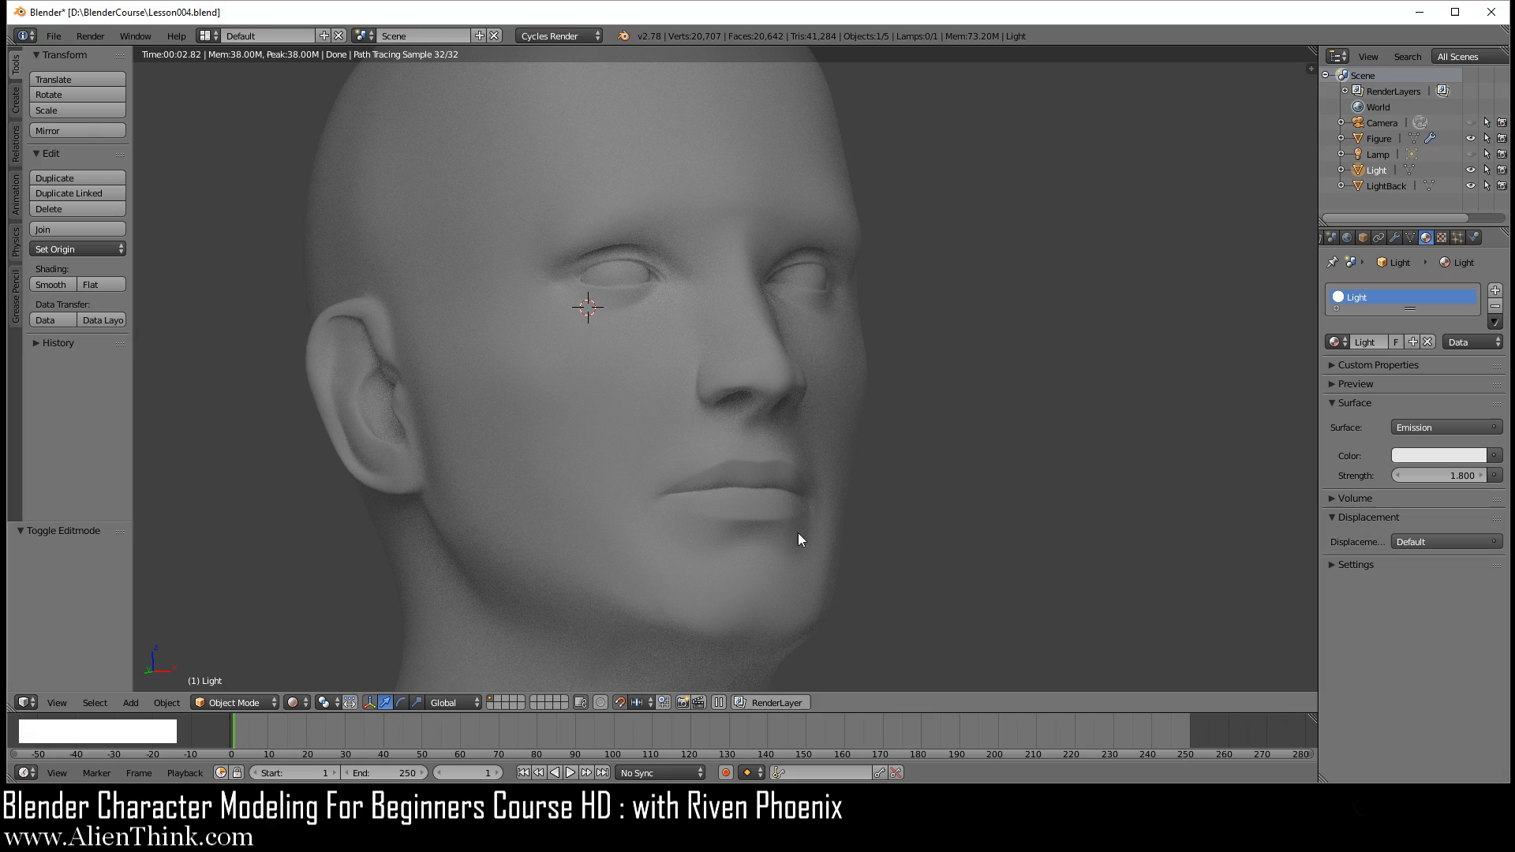
middle_click_drag(804, 399, 630, 401)
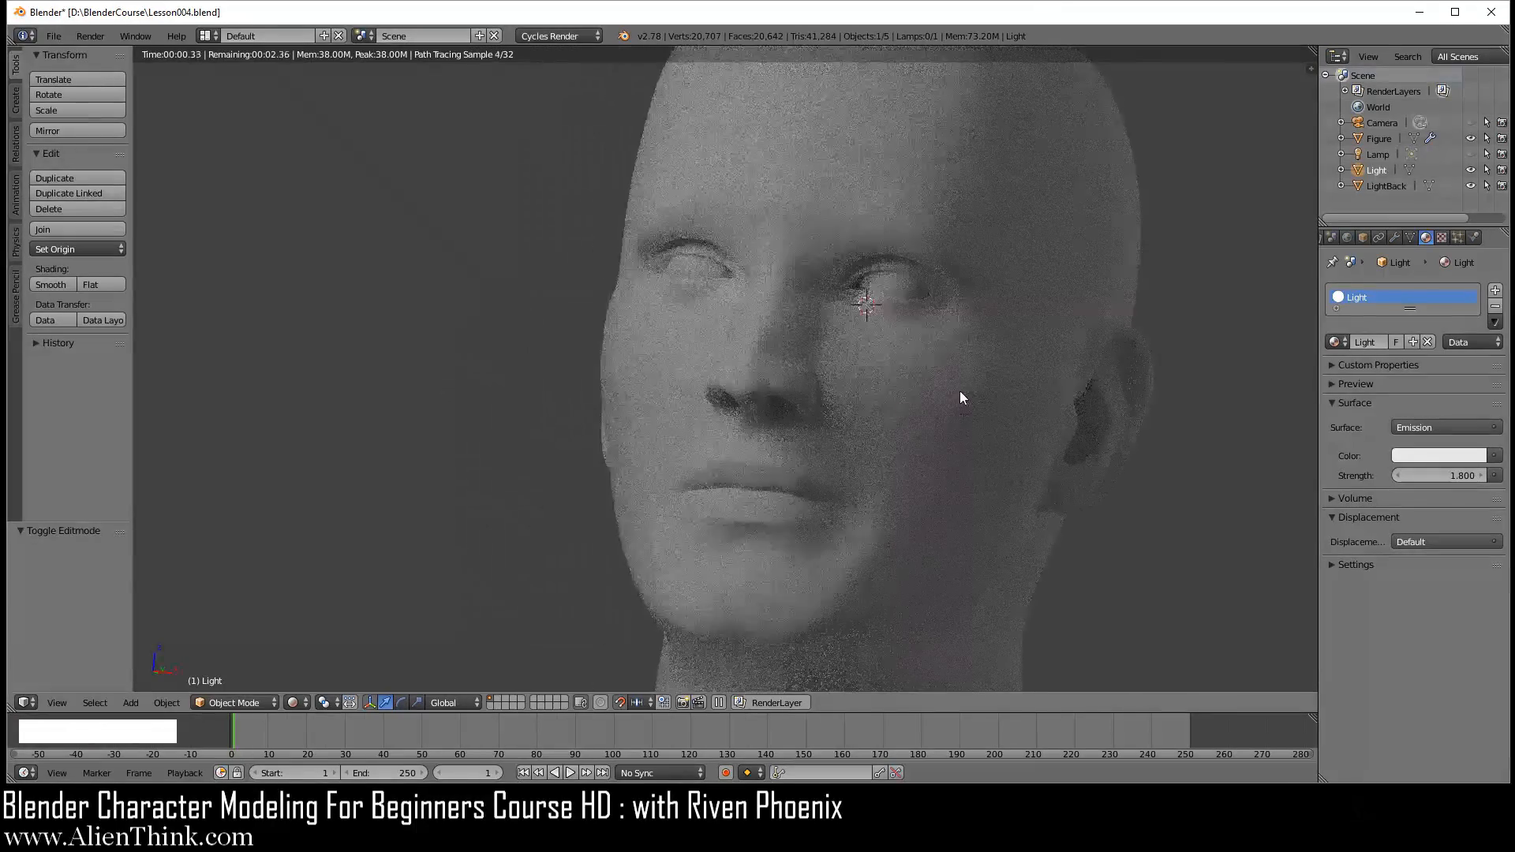
key("KP_1")
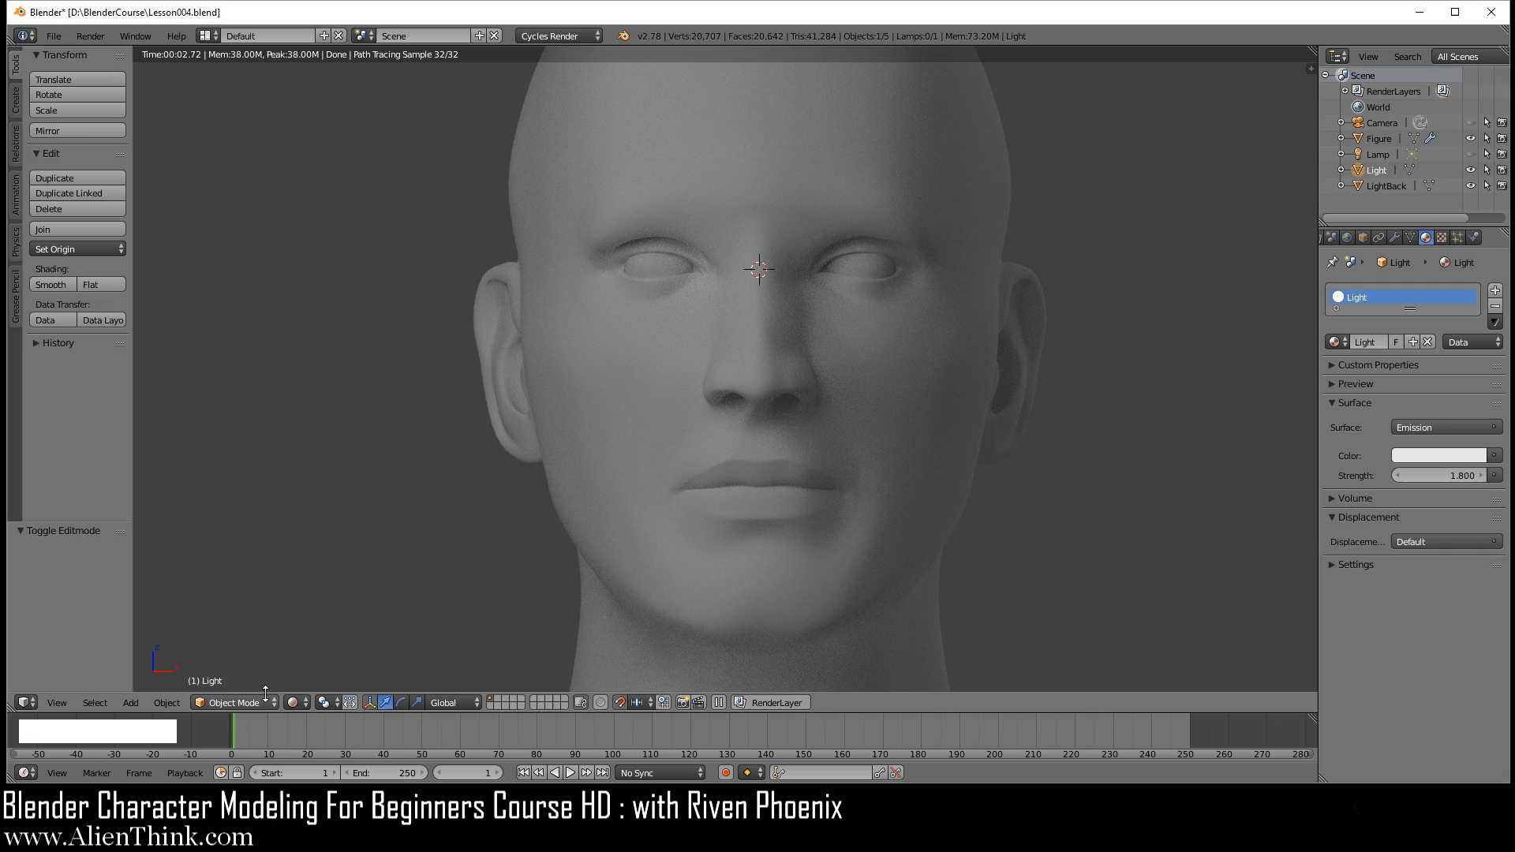
scroll(715, 565, "down", 1)
middle_click_drag(762, 430, 742, 461, "shift")
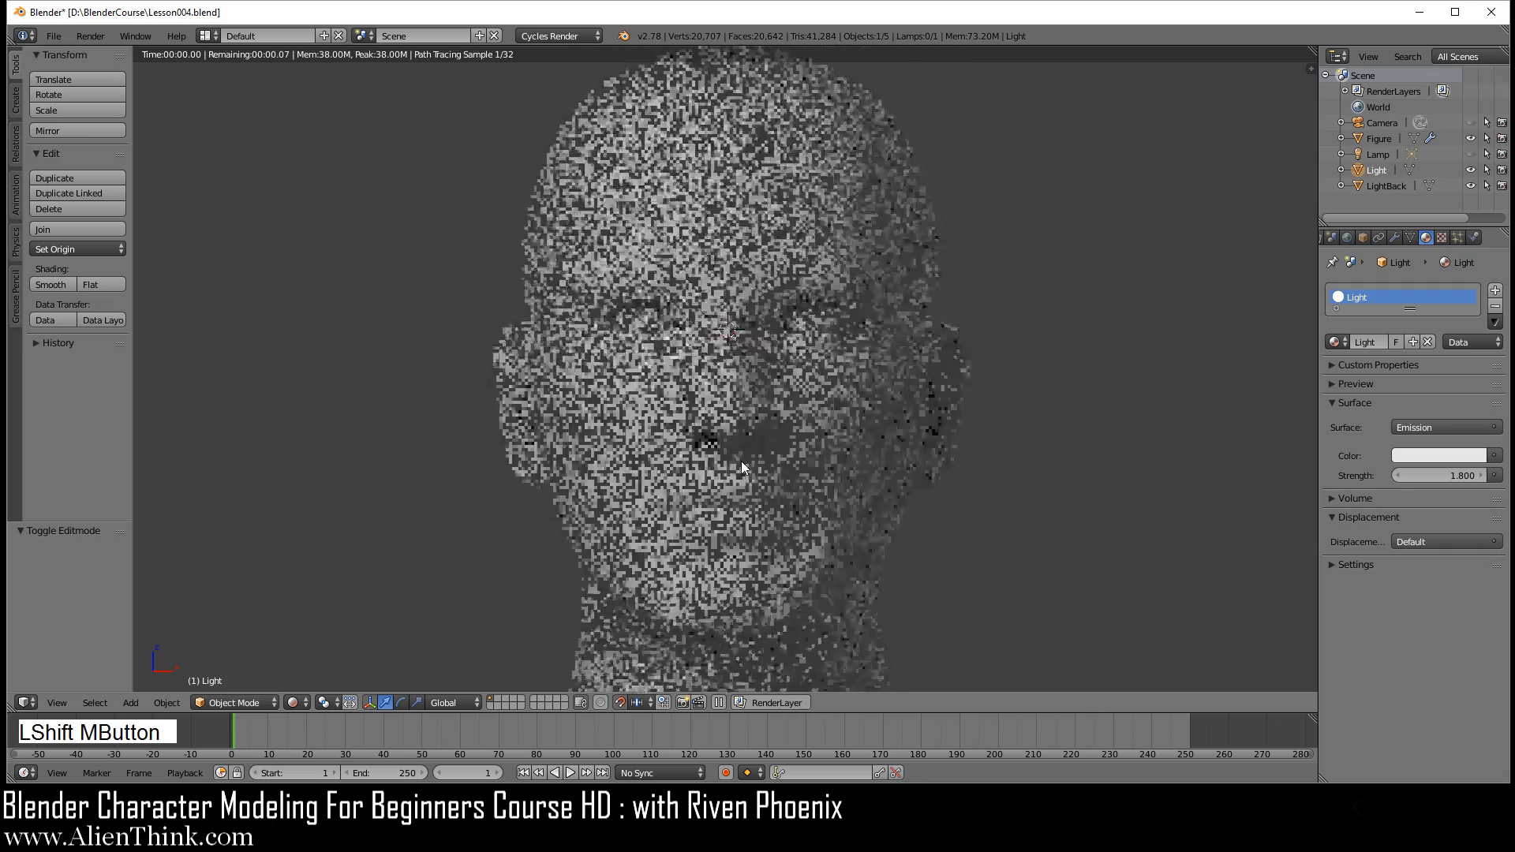
left_click(292, 703)
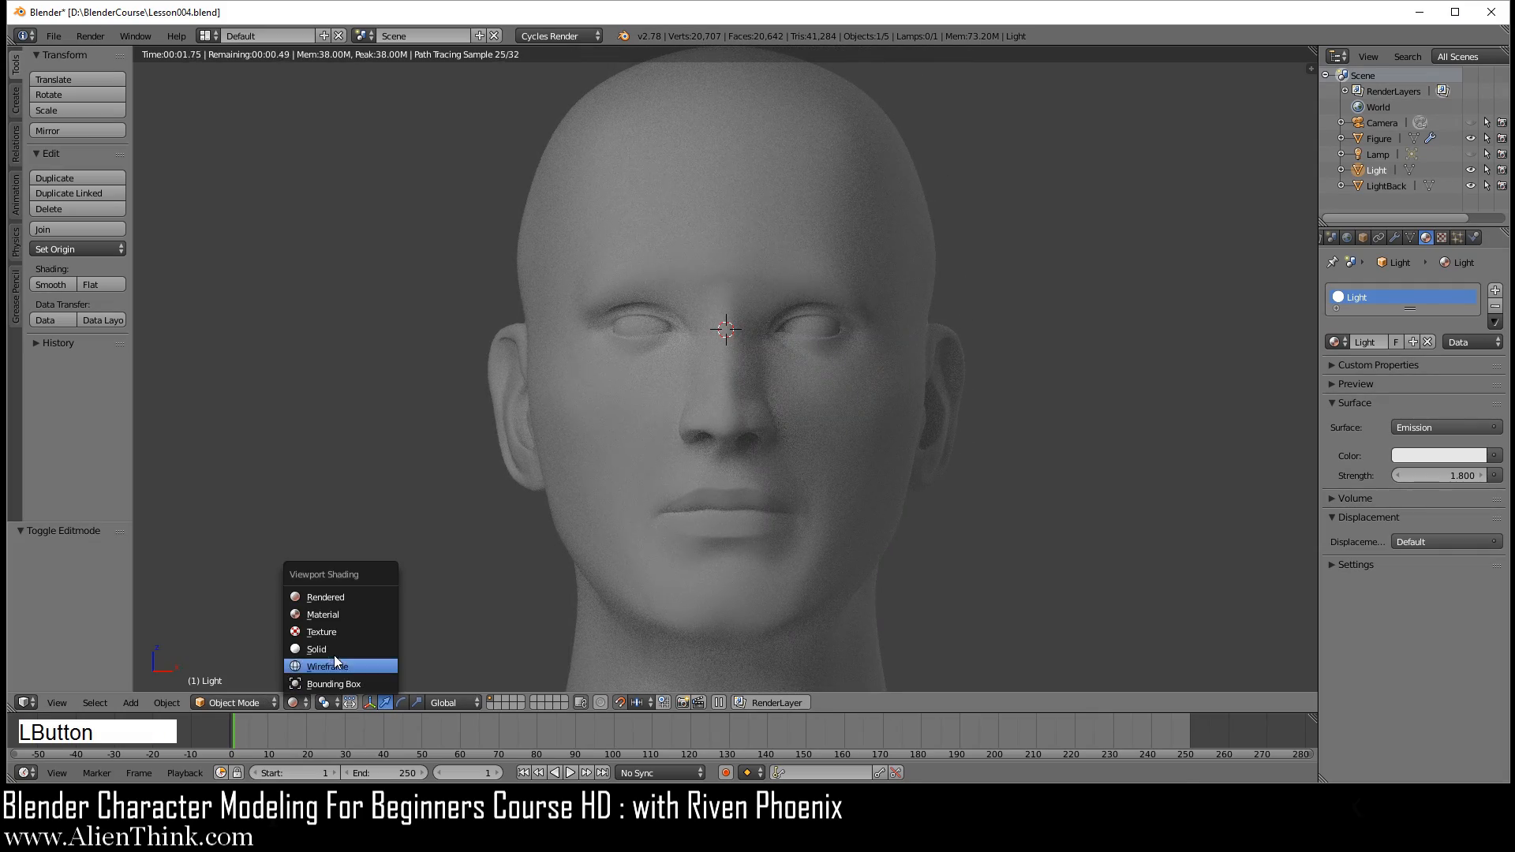
left_click(332, 647)
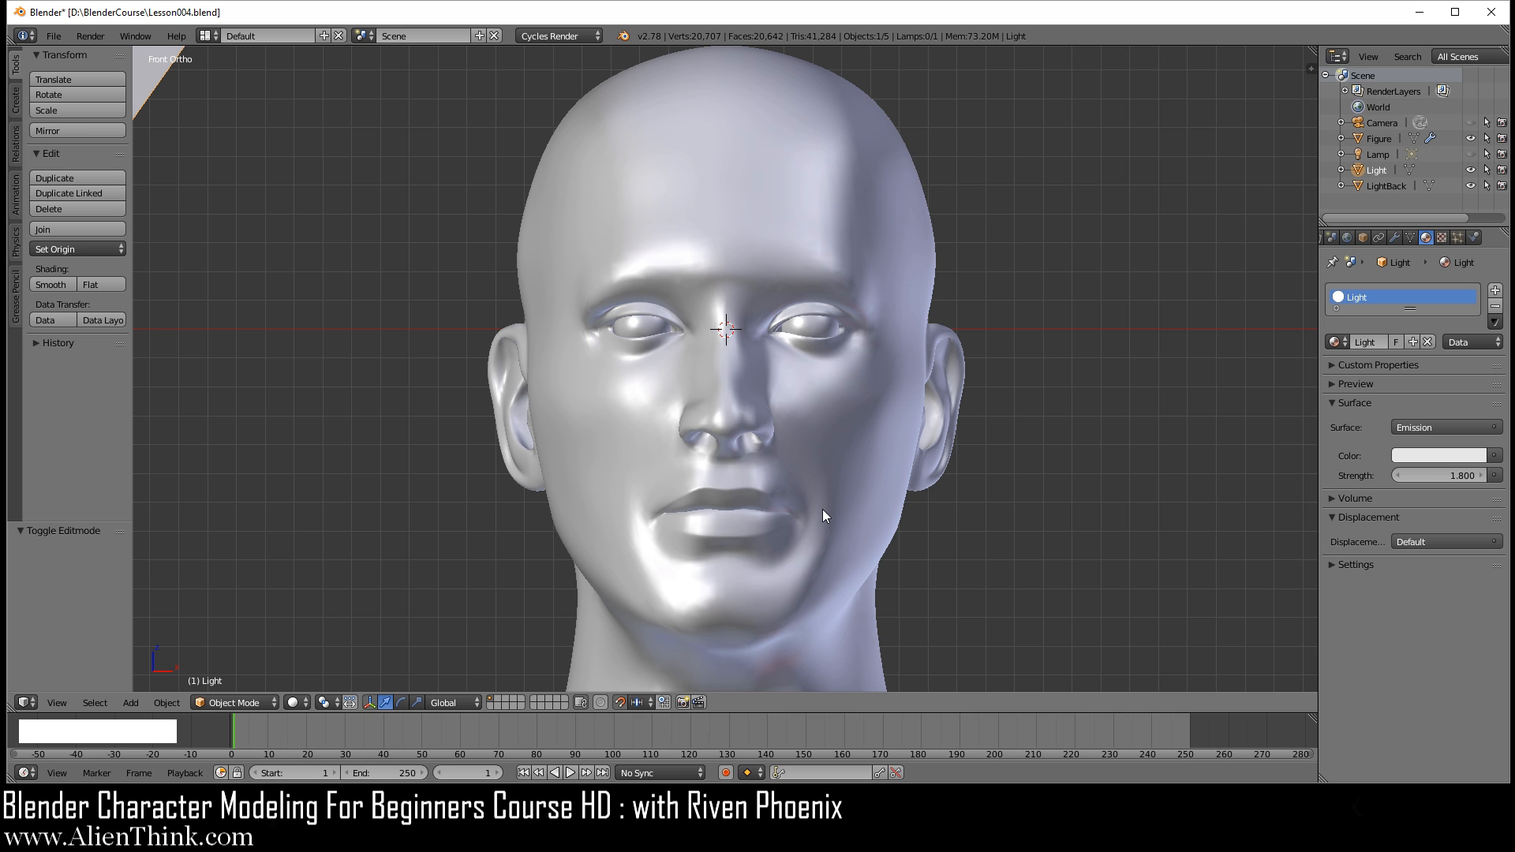
Step: Save the scene over the existing file Lesson005.blend in the BlenderCourse folder
left_click(54, 36)
left_click(99, 170)
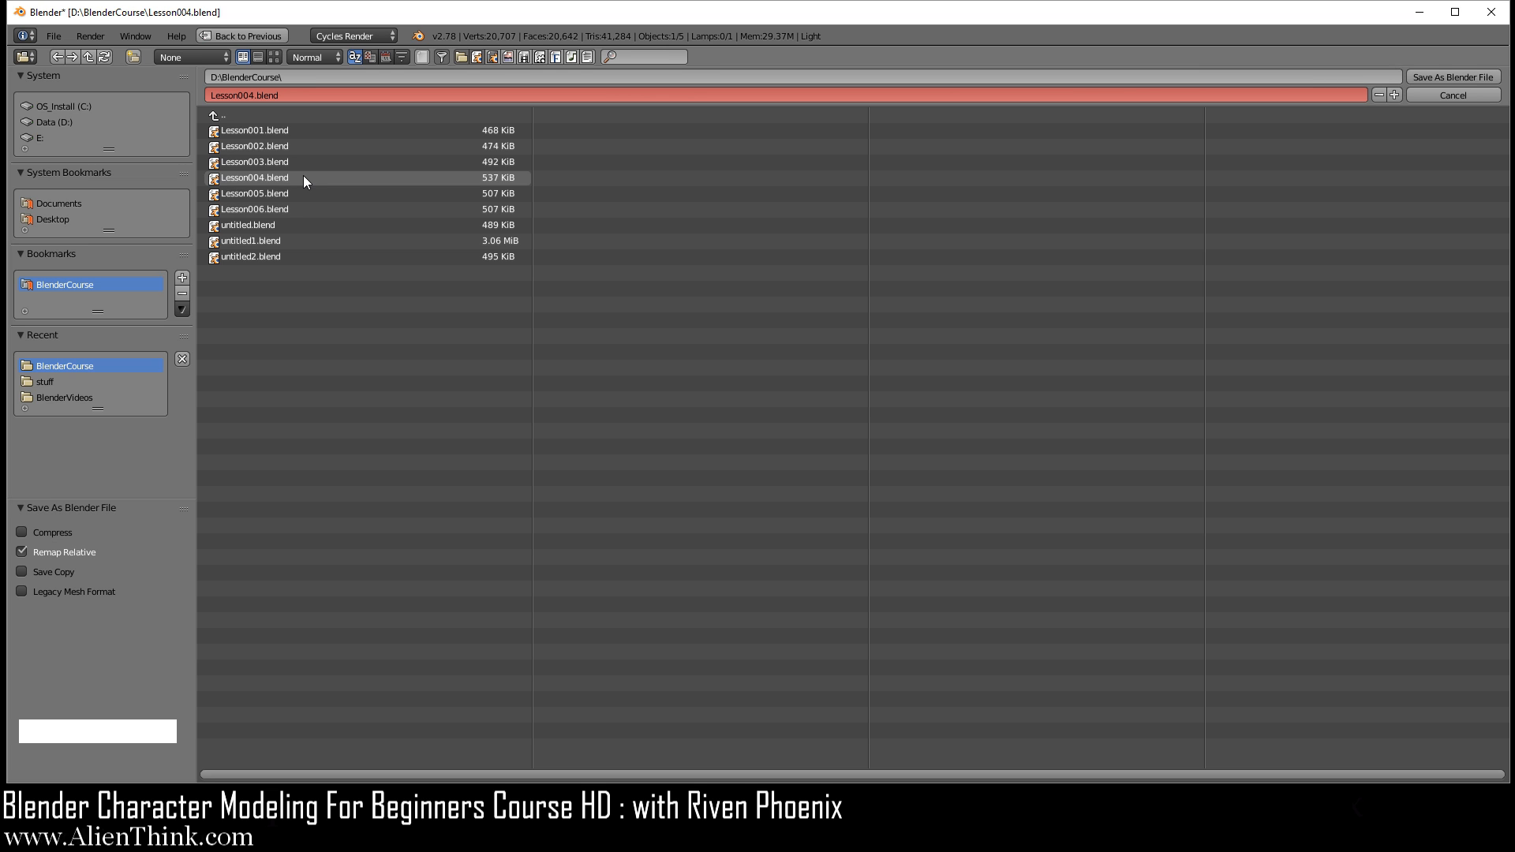
double_click(280, 193)
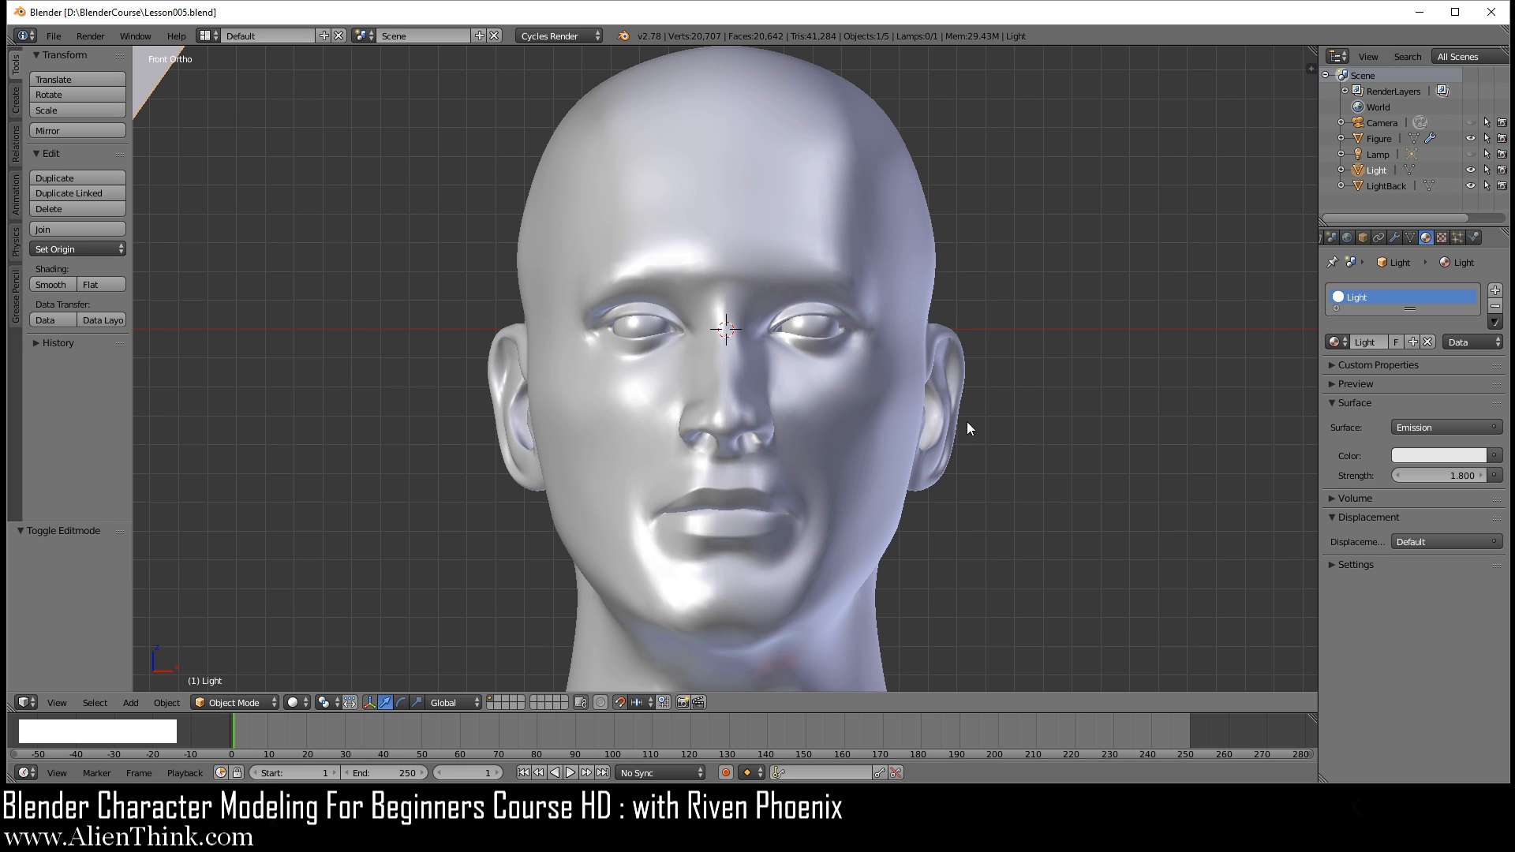
Step: Hide the Light and LightBack objects and apply the Figure's Mirror modifier
left_click_drag(1471, 186, 1471, 169)
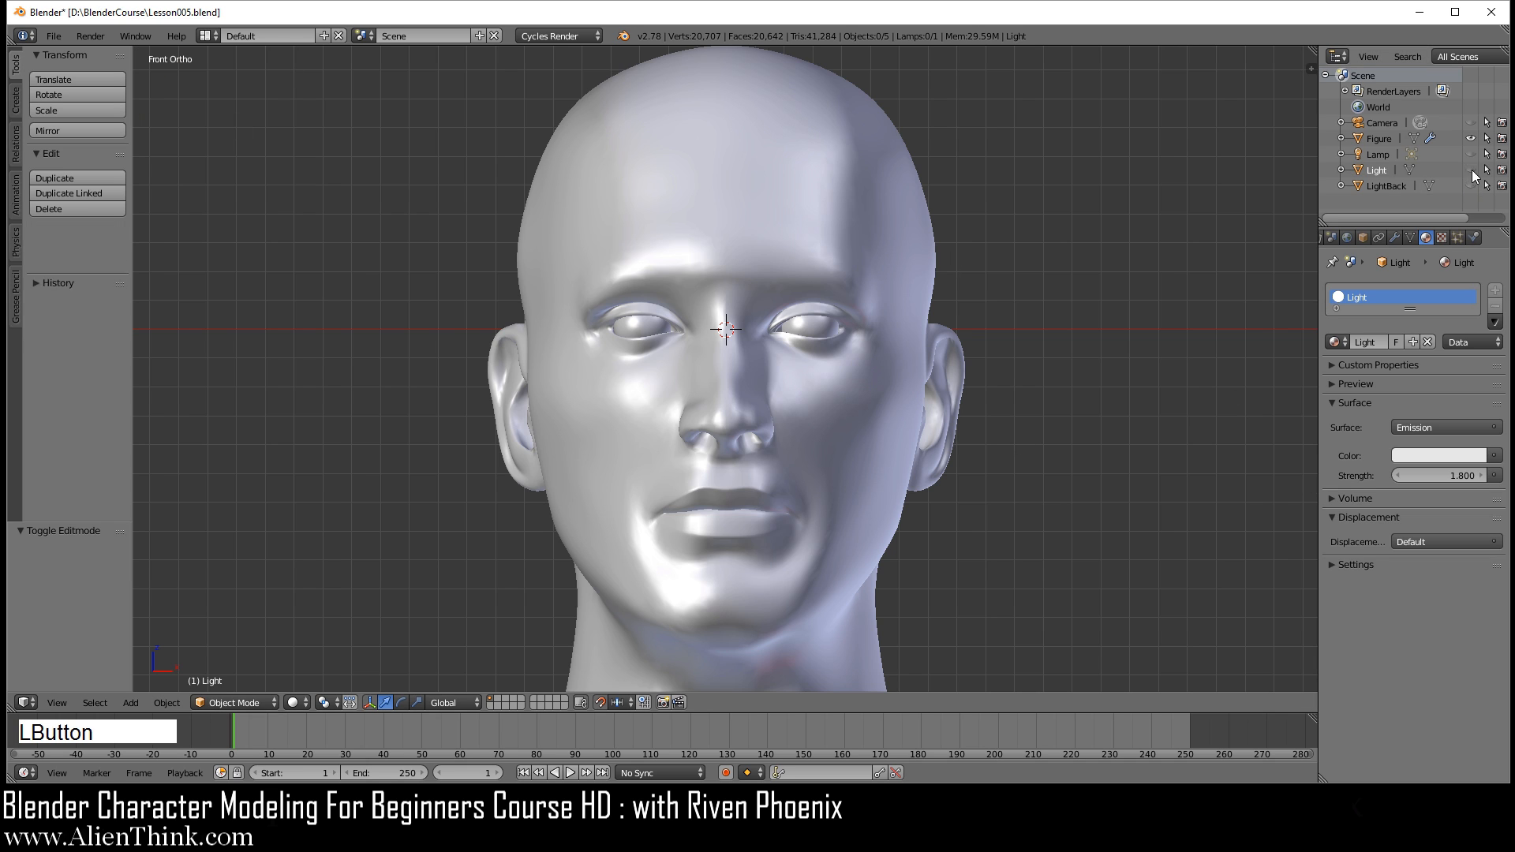
left_click(1384, 140)
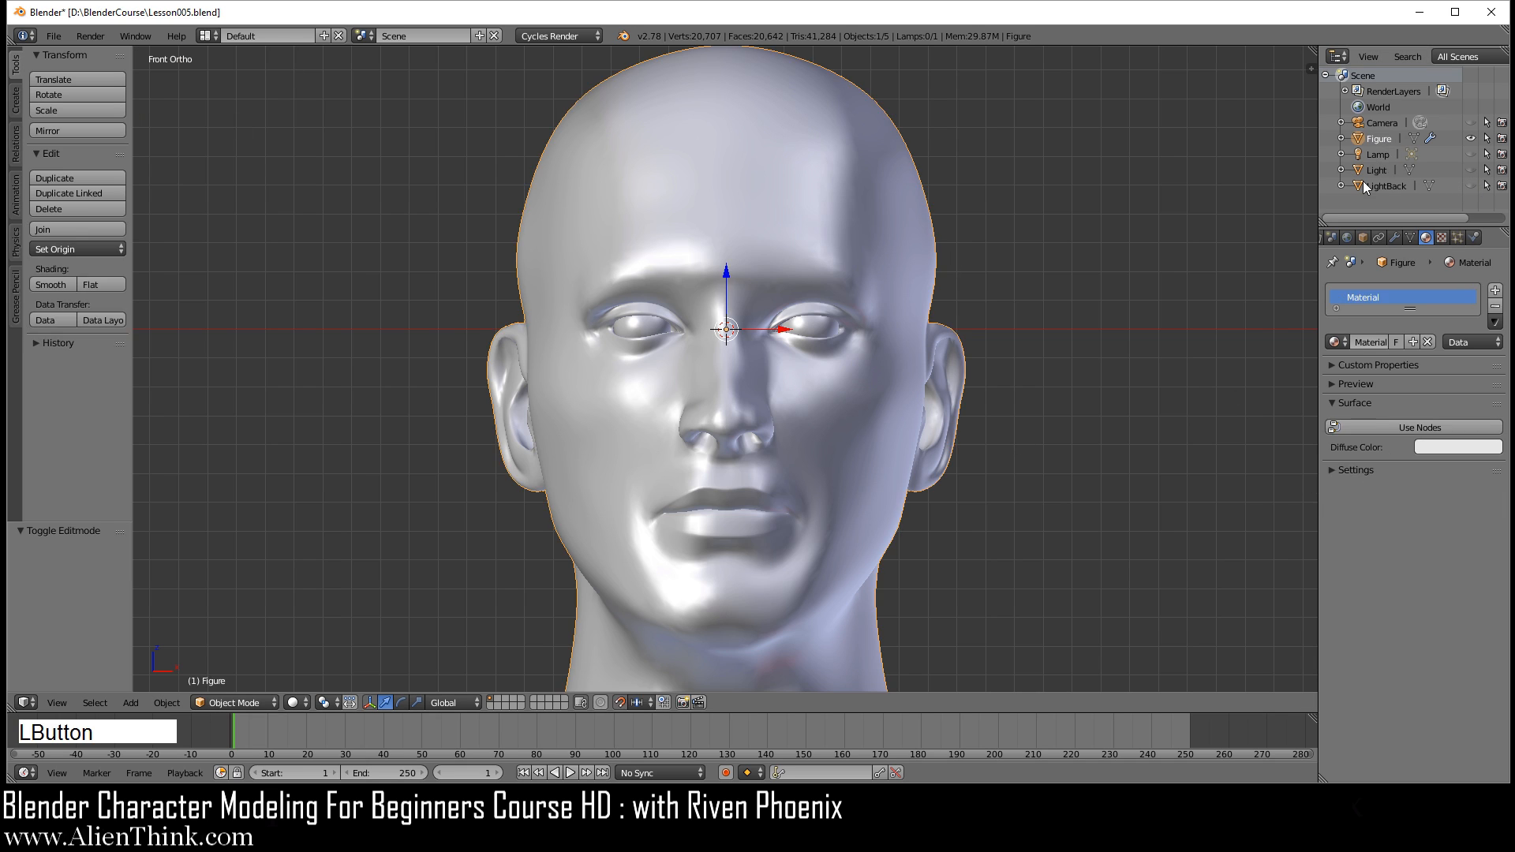
left_click(1395, 237)
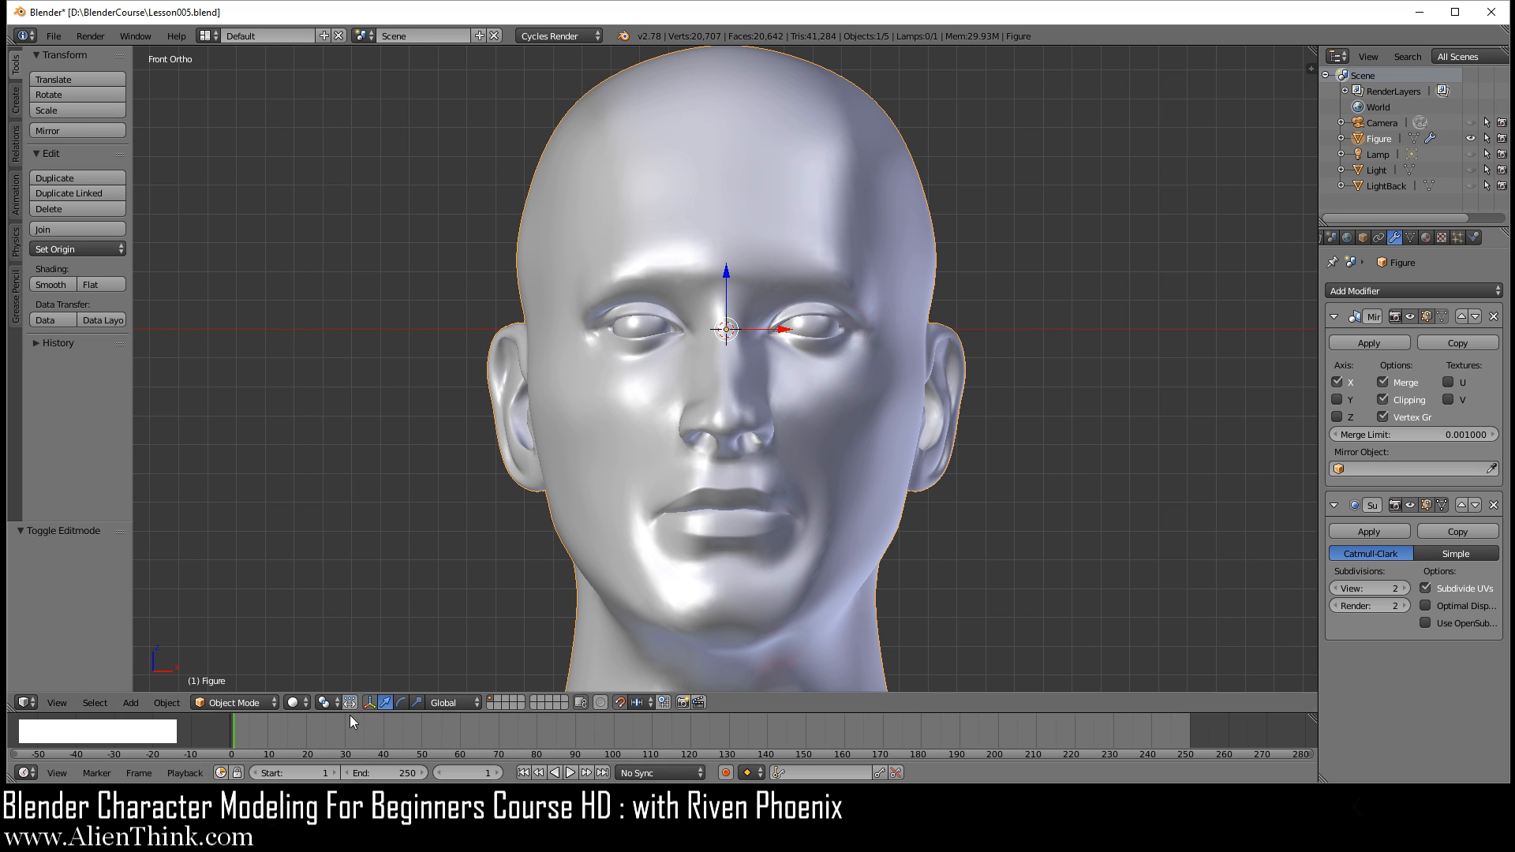
left_click(1370, 344)
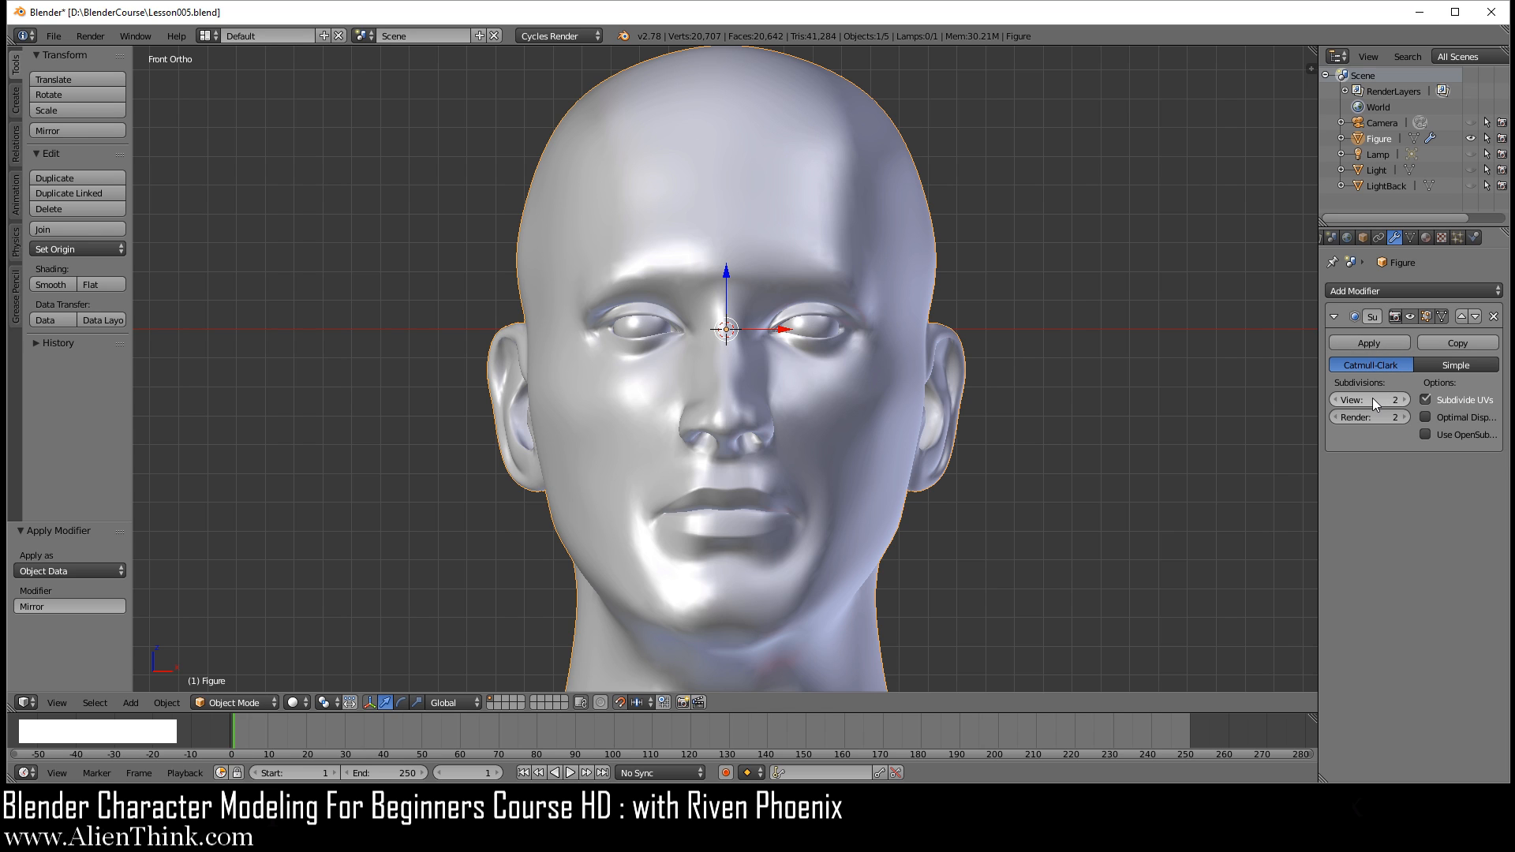
Step: Set the Figure's subdivision surface view level to 1 and enable its Wire display
left_click(1334, 401)
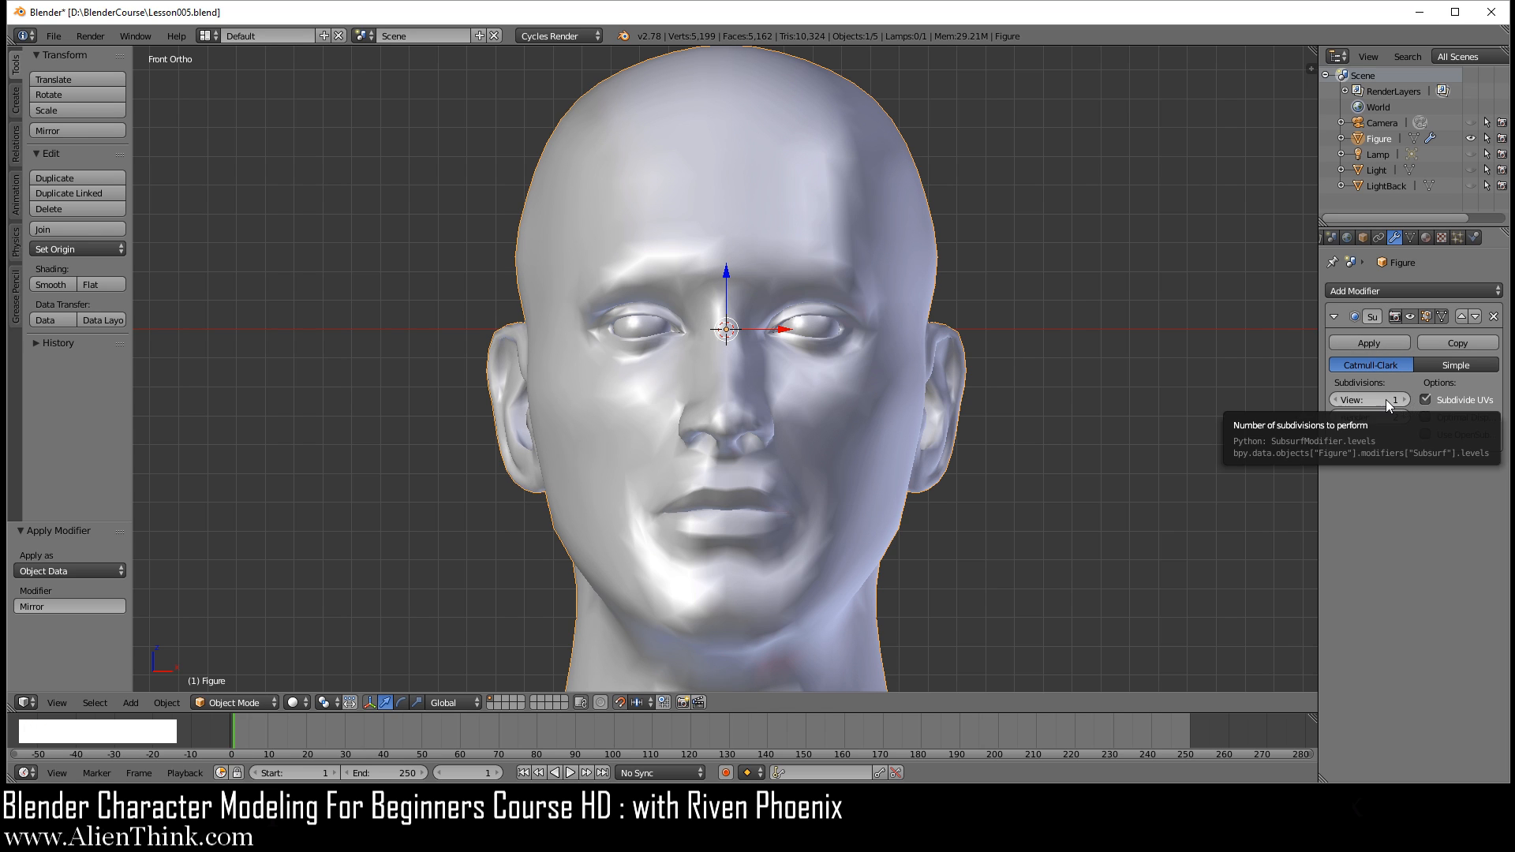
left_click(1364, 237)
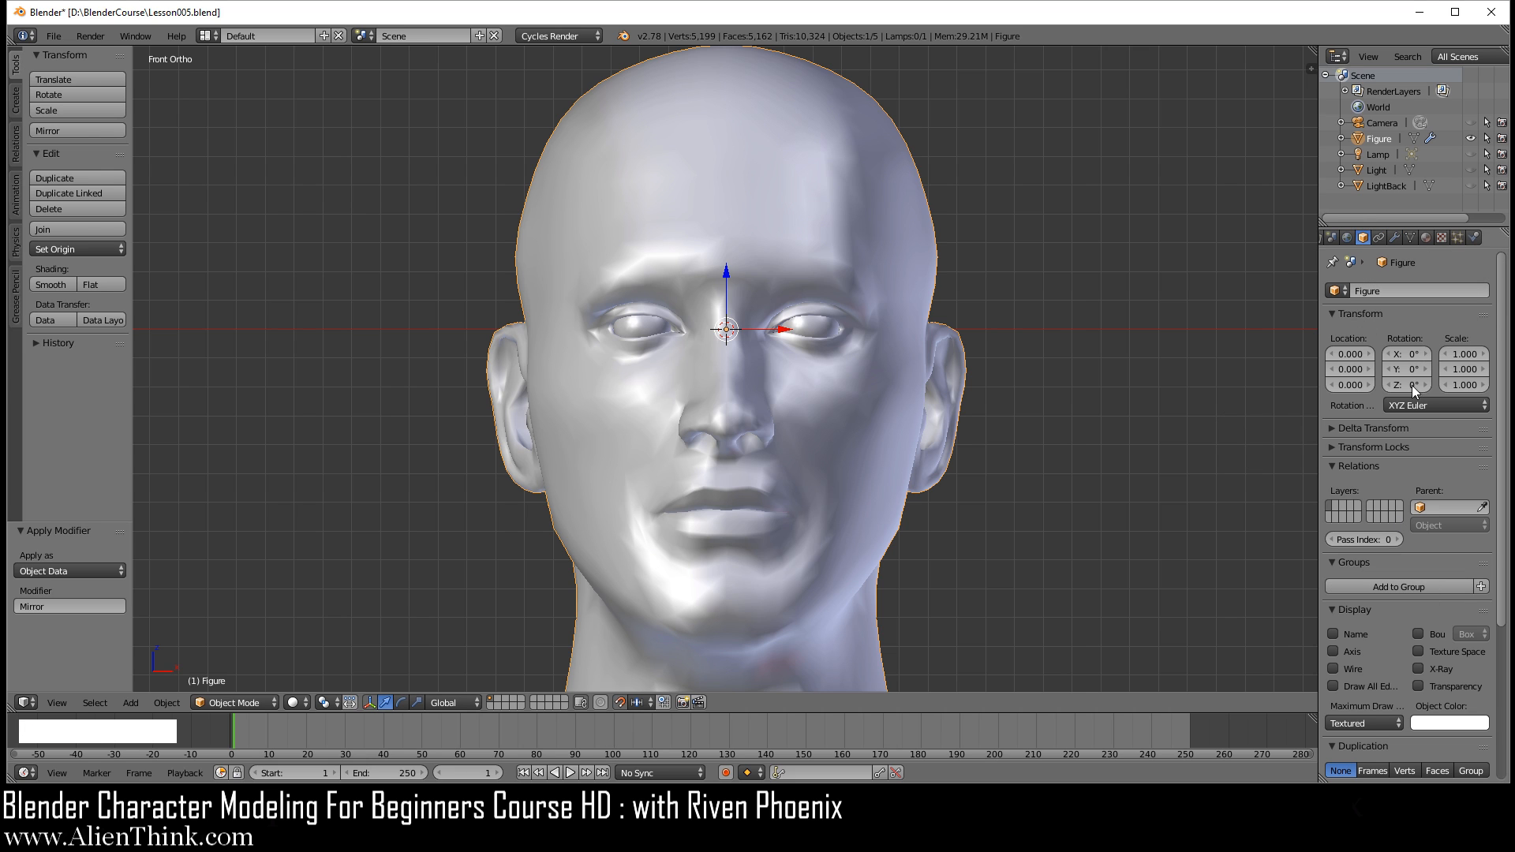
left_click(1333, 669)
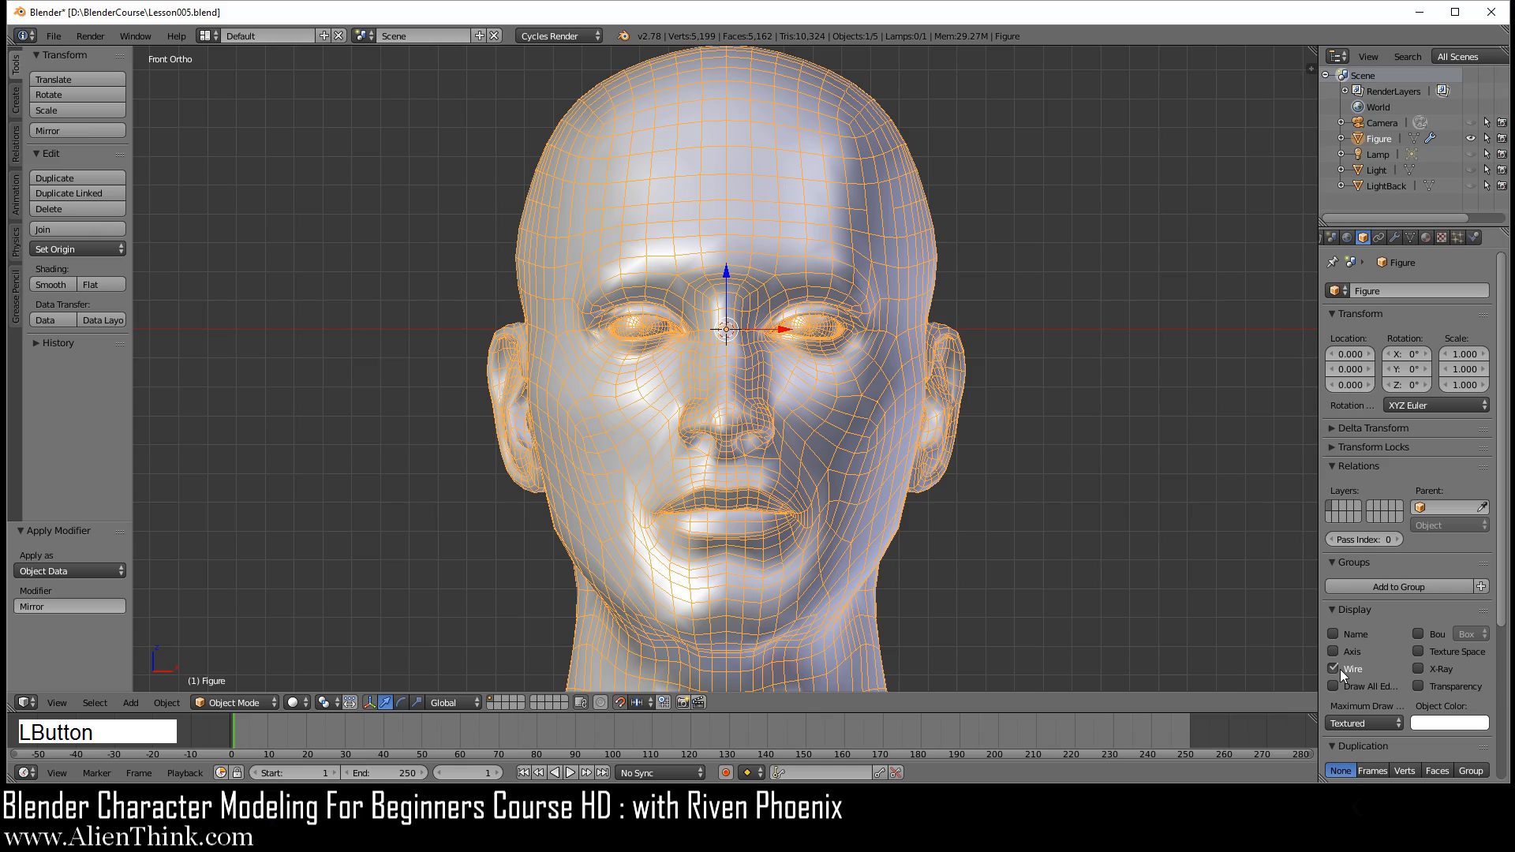
Step: Examine the wireframe edge flow around the nose, mouth, cheek, jaw and ear from several angles
scroll(835, 495, "up", 2)
scroll(835, 494, "up", 1)
middle_click_drag(827, 501, 810, 426, "shift")
mouse_move(921, 428)
middle_mouse_down()
mouse_move(802, 419)
mouse_move(791, 385)
mouse_move(930, 433)
middle_mouse_up()
middle_click_drag(806, 472, 874, 445, "shift")
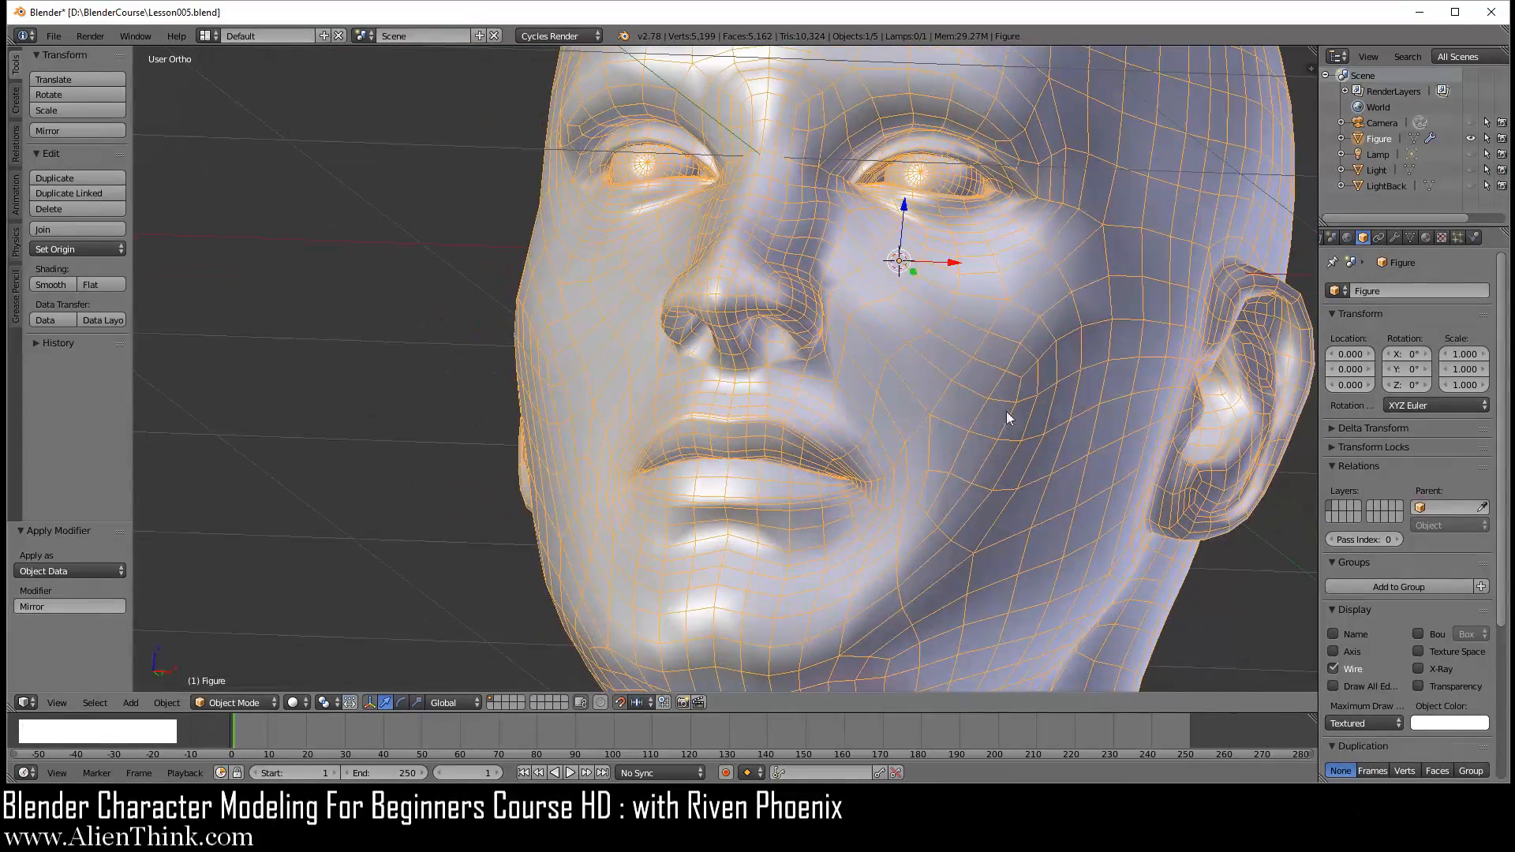
middle_click_drag(946, 517, 860, 301, "shift")
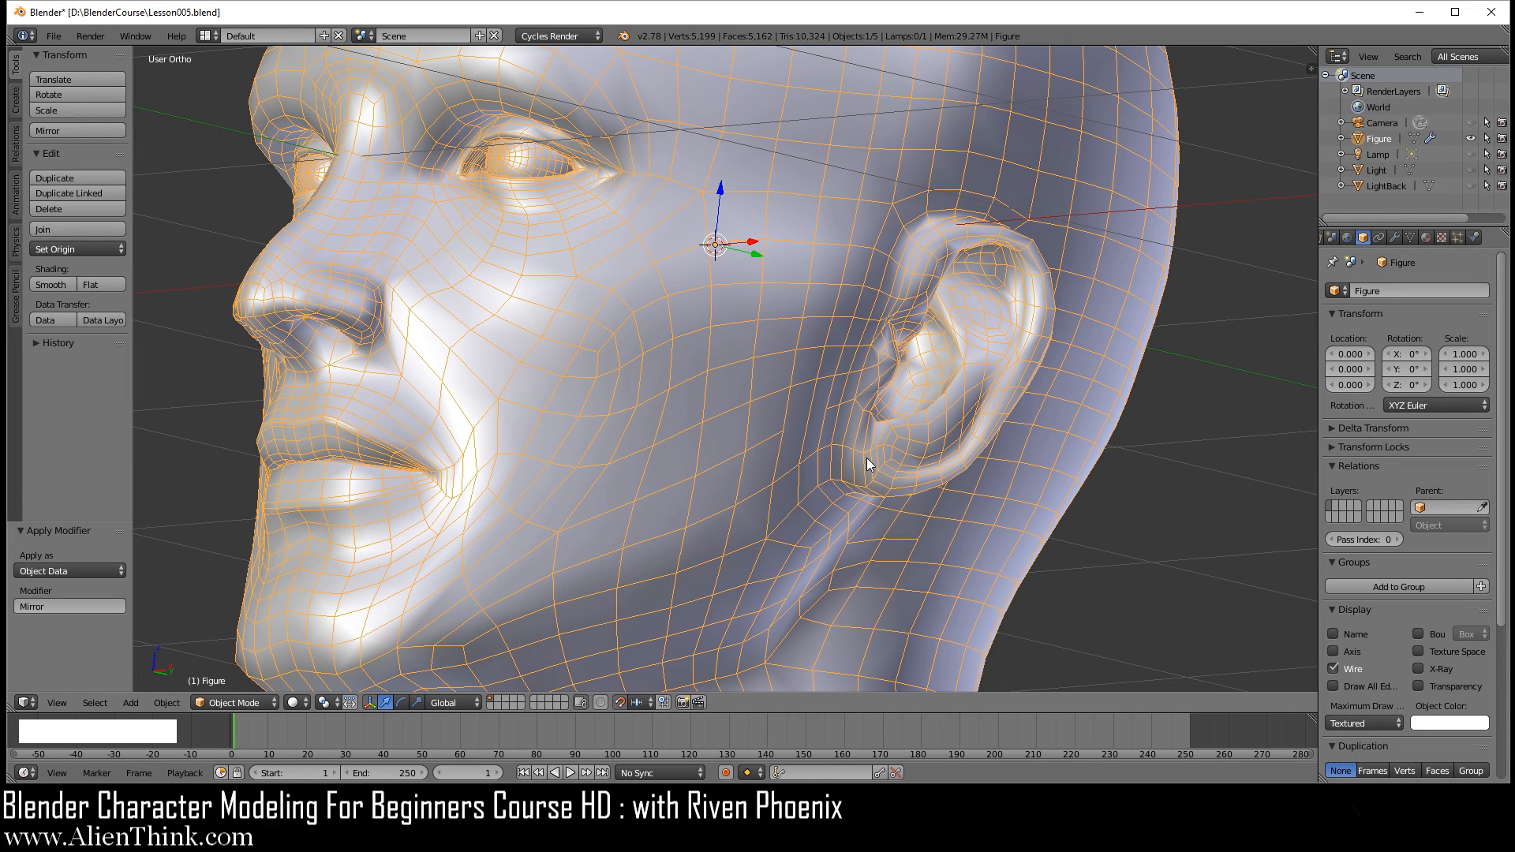
middle_click_drag(552, 396, 829, 442, "shift")
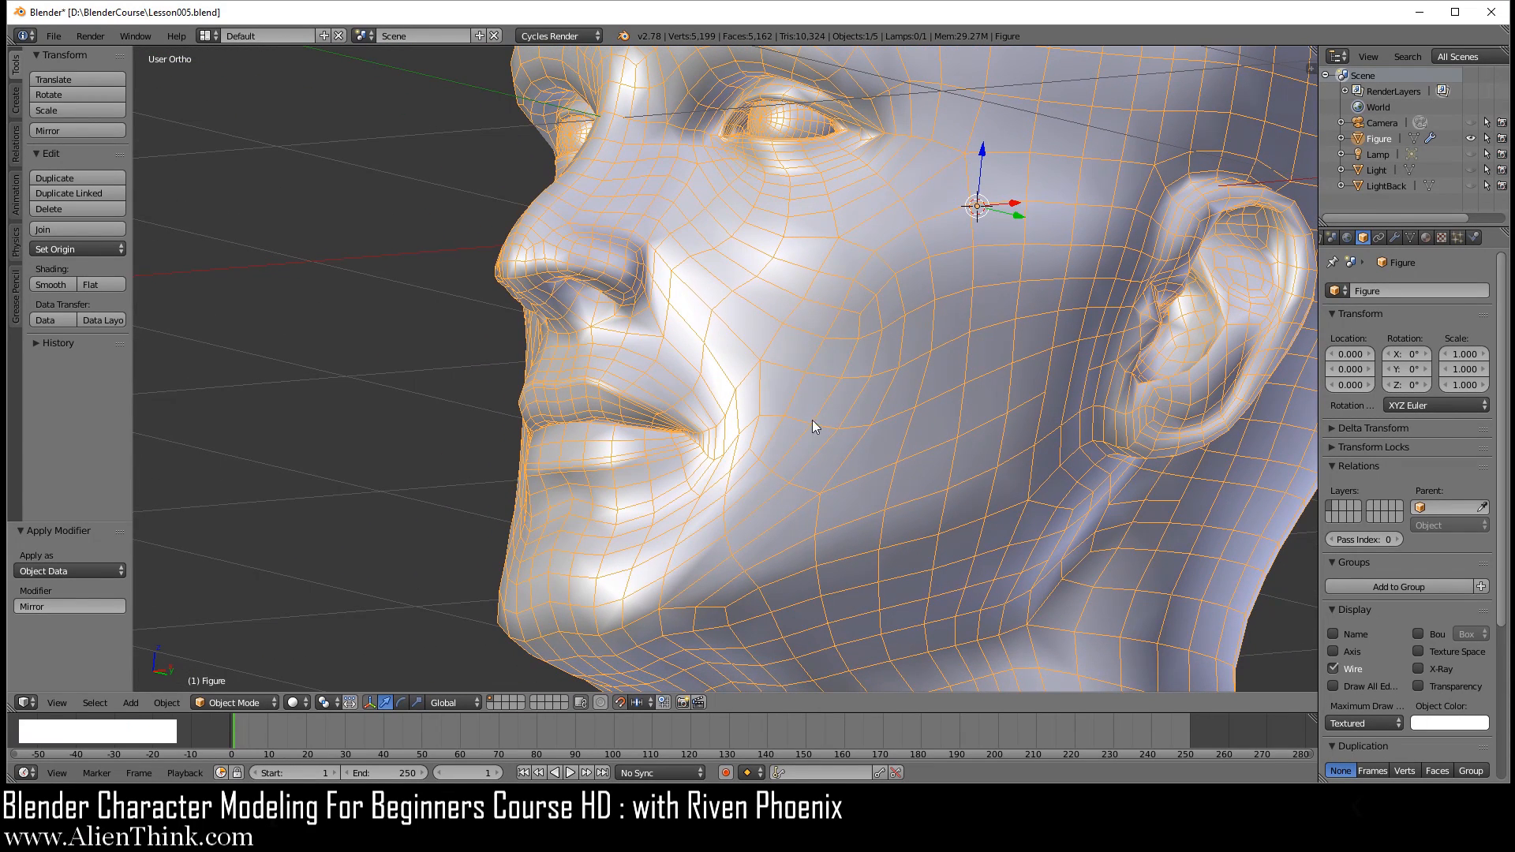
Step: Try subdivision view level 2 on the Figure to compare the wireframe density, and set it back to 1
left_click(1395, 237)
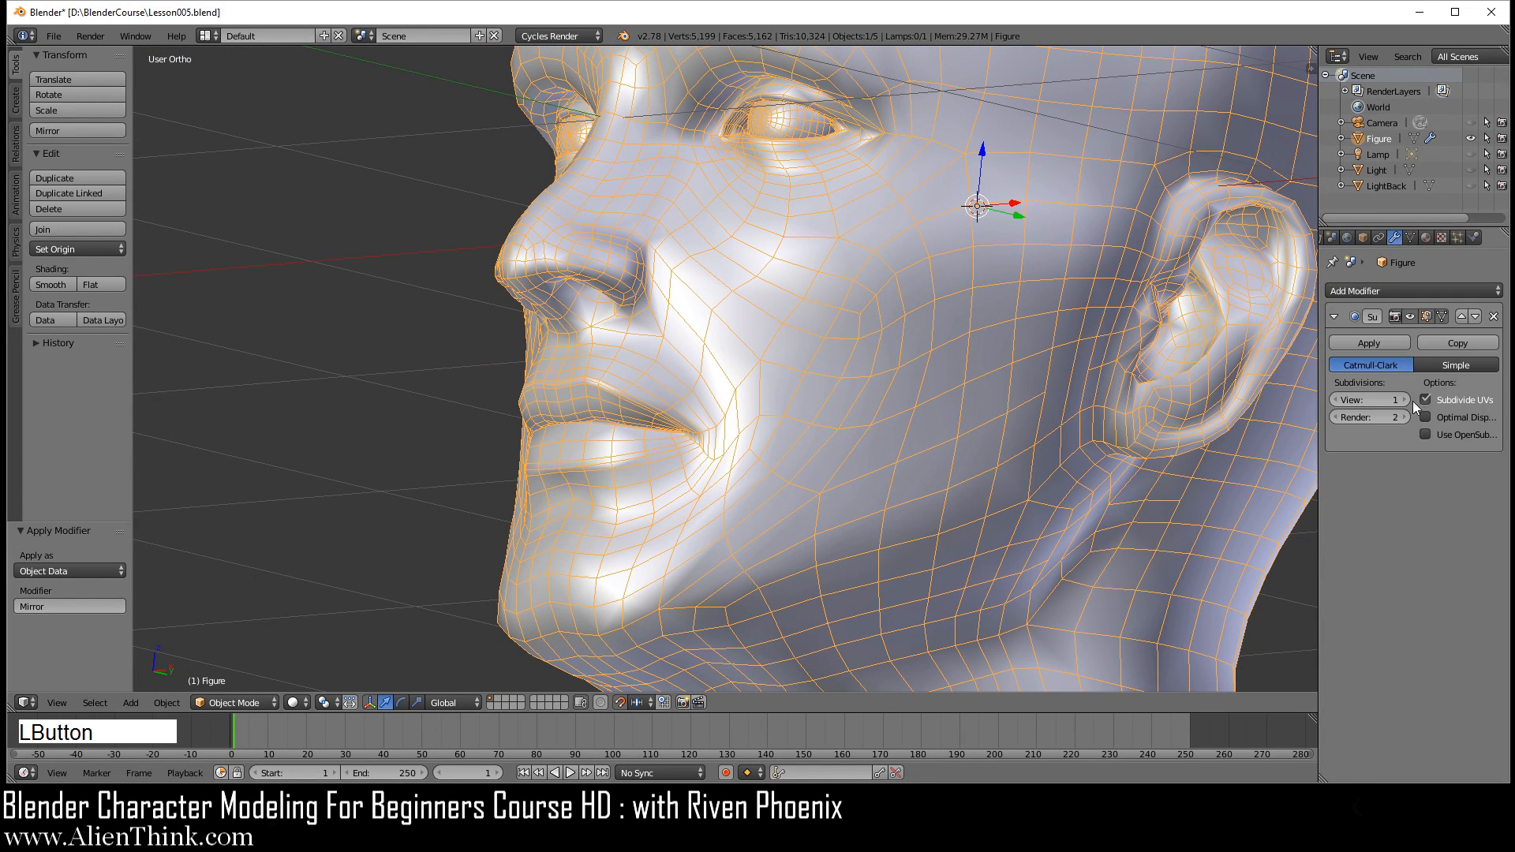
left_click(1405, 400)
middle_click_drag(790, 371, 860, 388)
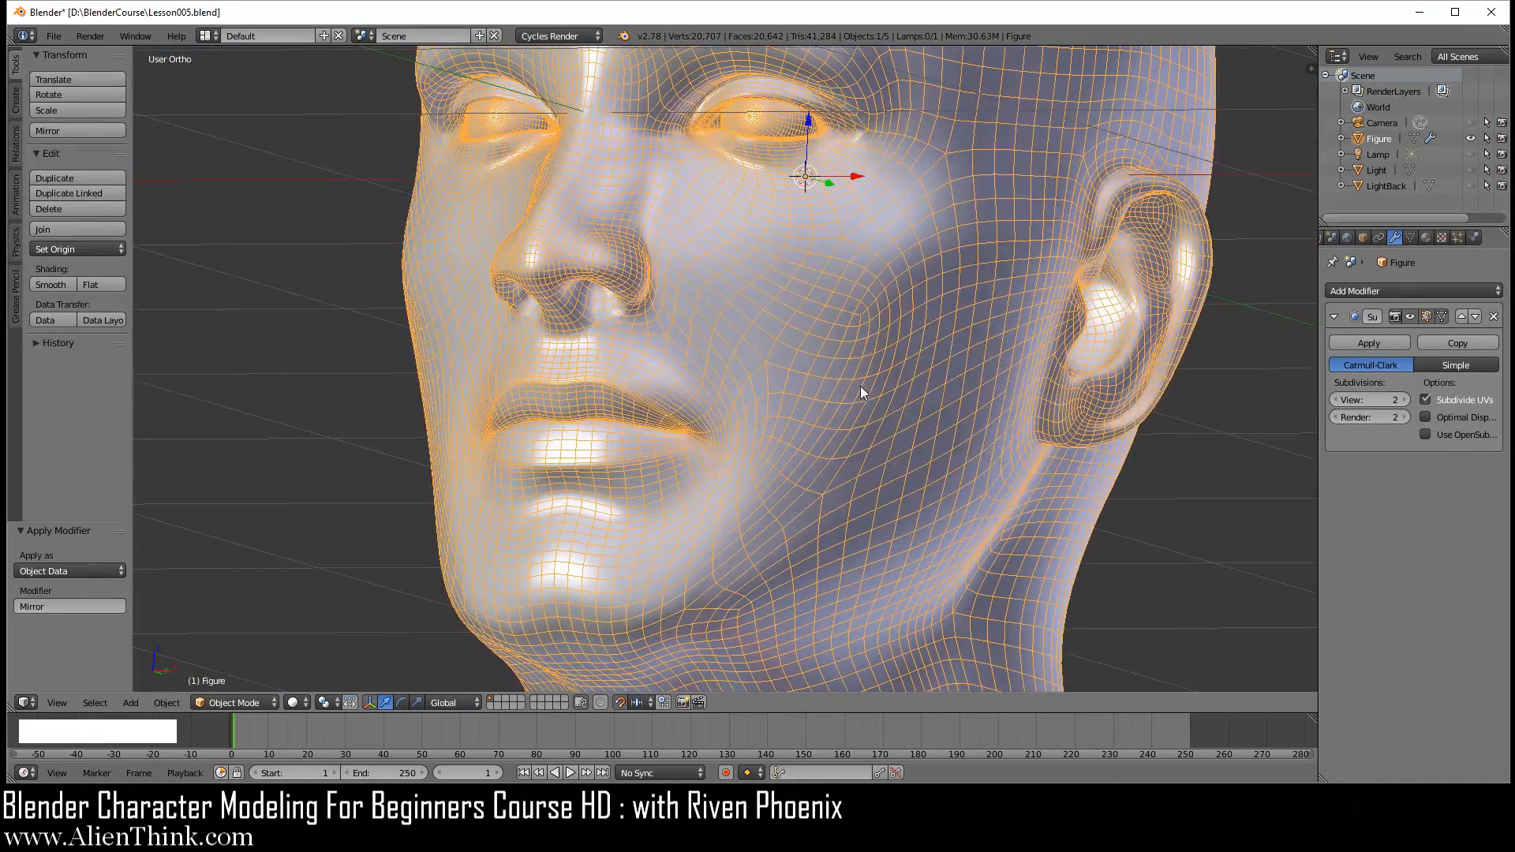
left_click(1335, 400)
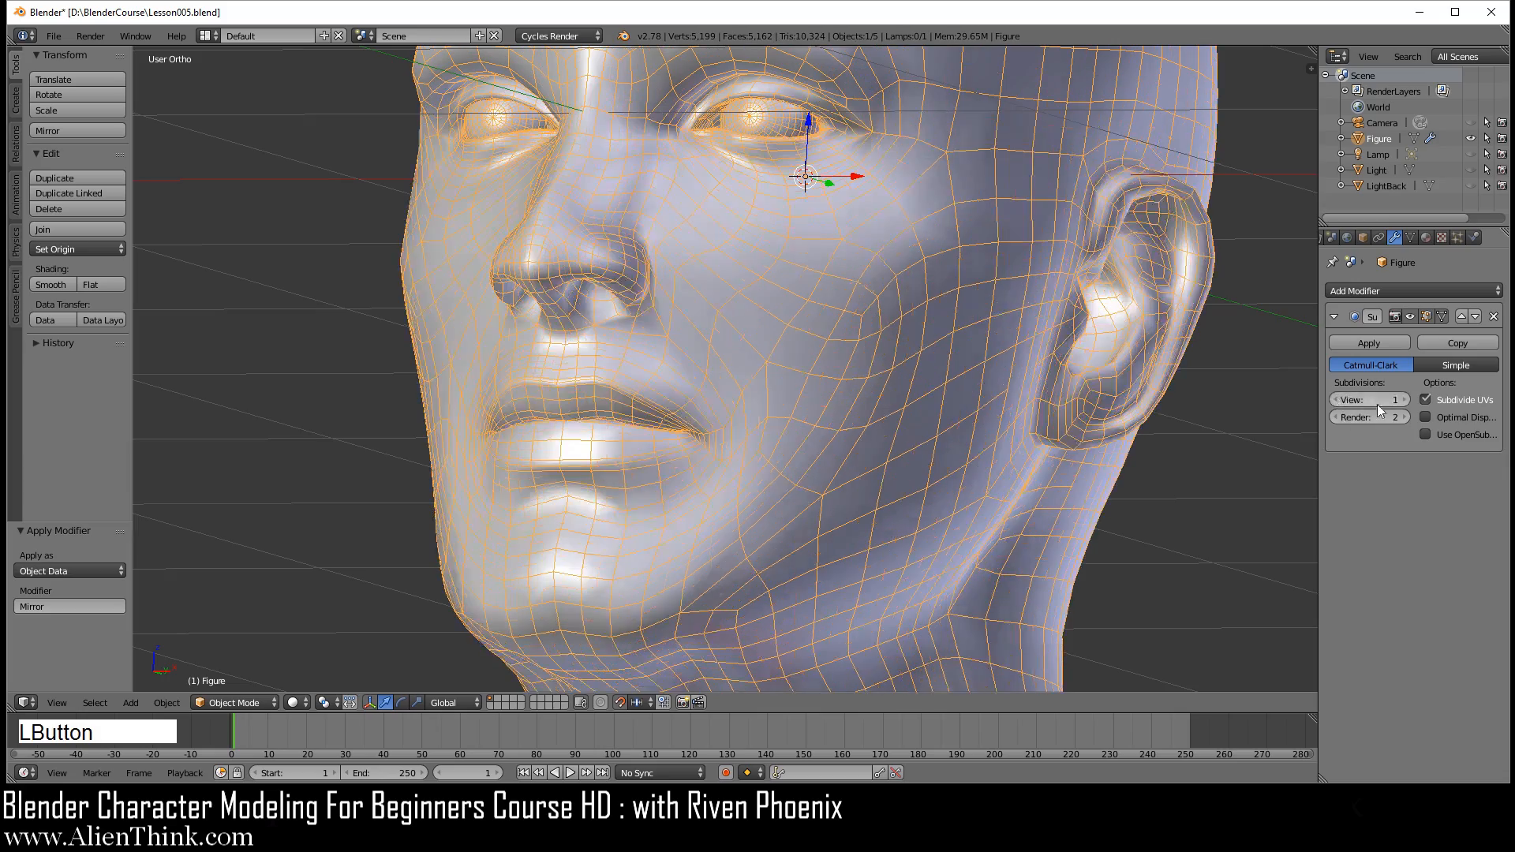
Step: Examine the level 1 wireframe topology of the whole head and around the mouth corner and cheek
scroll(849, 404, "down", 3)
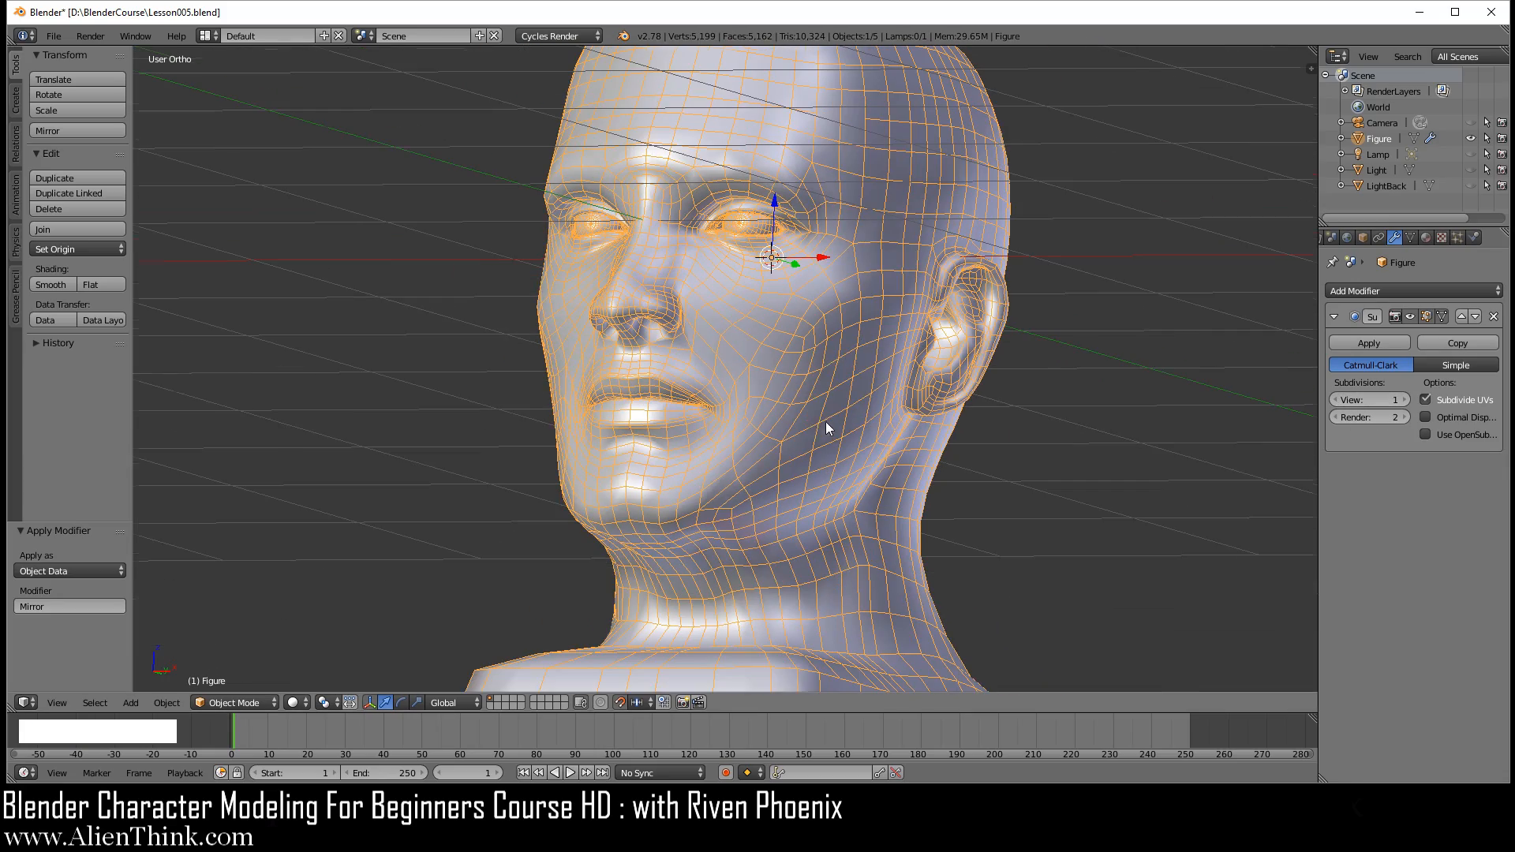
middle_click_drag(765, 400, 757, 430)
scroll(742, 442, "up", 3)
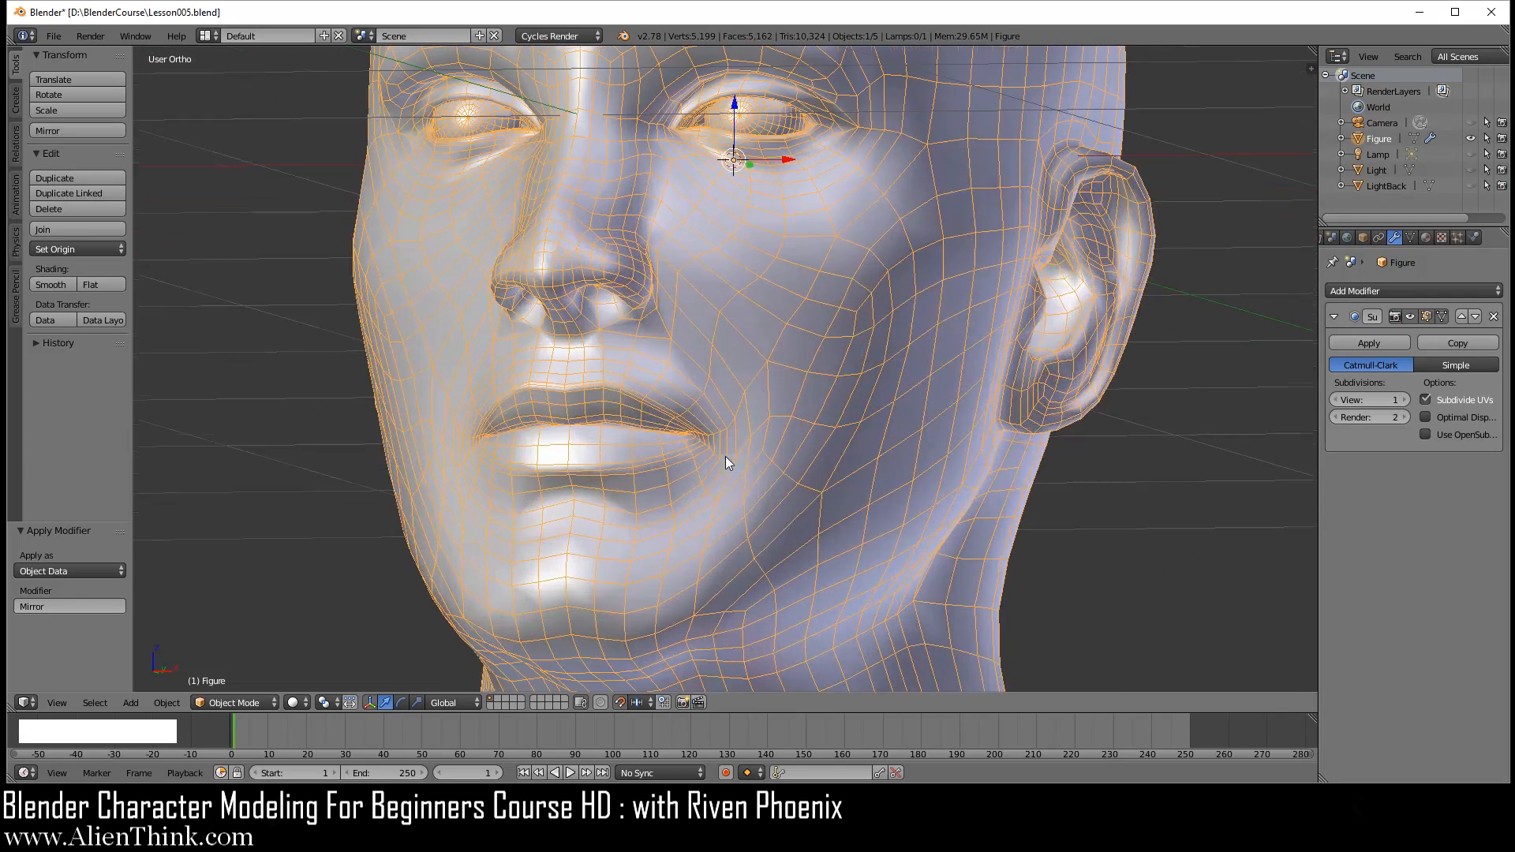
middle_click_drag(652, 395, 728, 382)
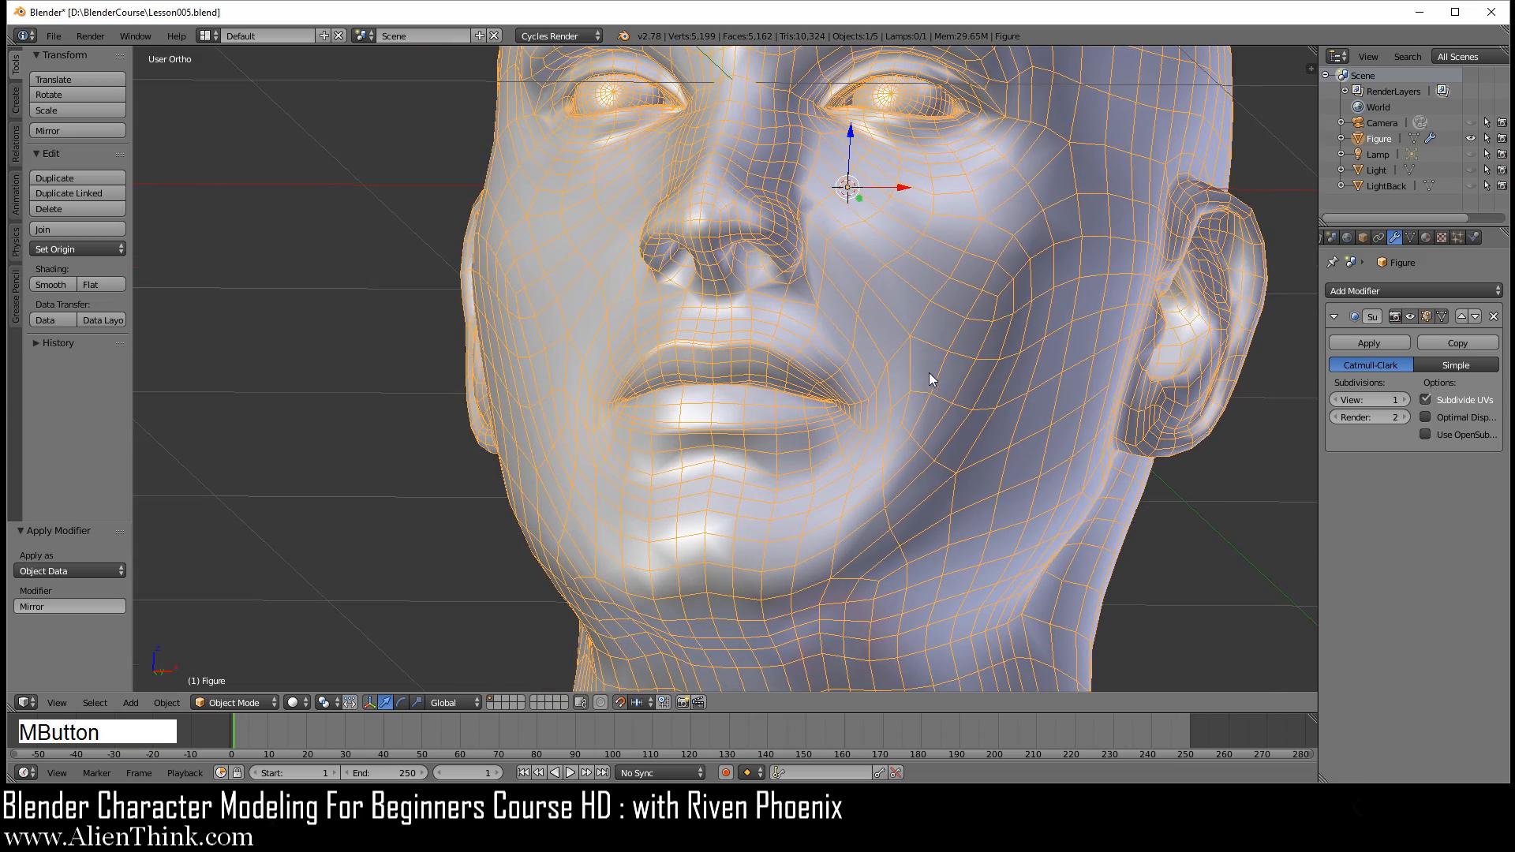
Step: Check the wireframe around the mouth up close and from the front, and turn off the Figure's Wire display
middle_click_drag(665, 434, 756, 372)
scroll(726, 524, "up", 4)
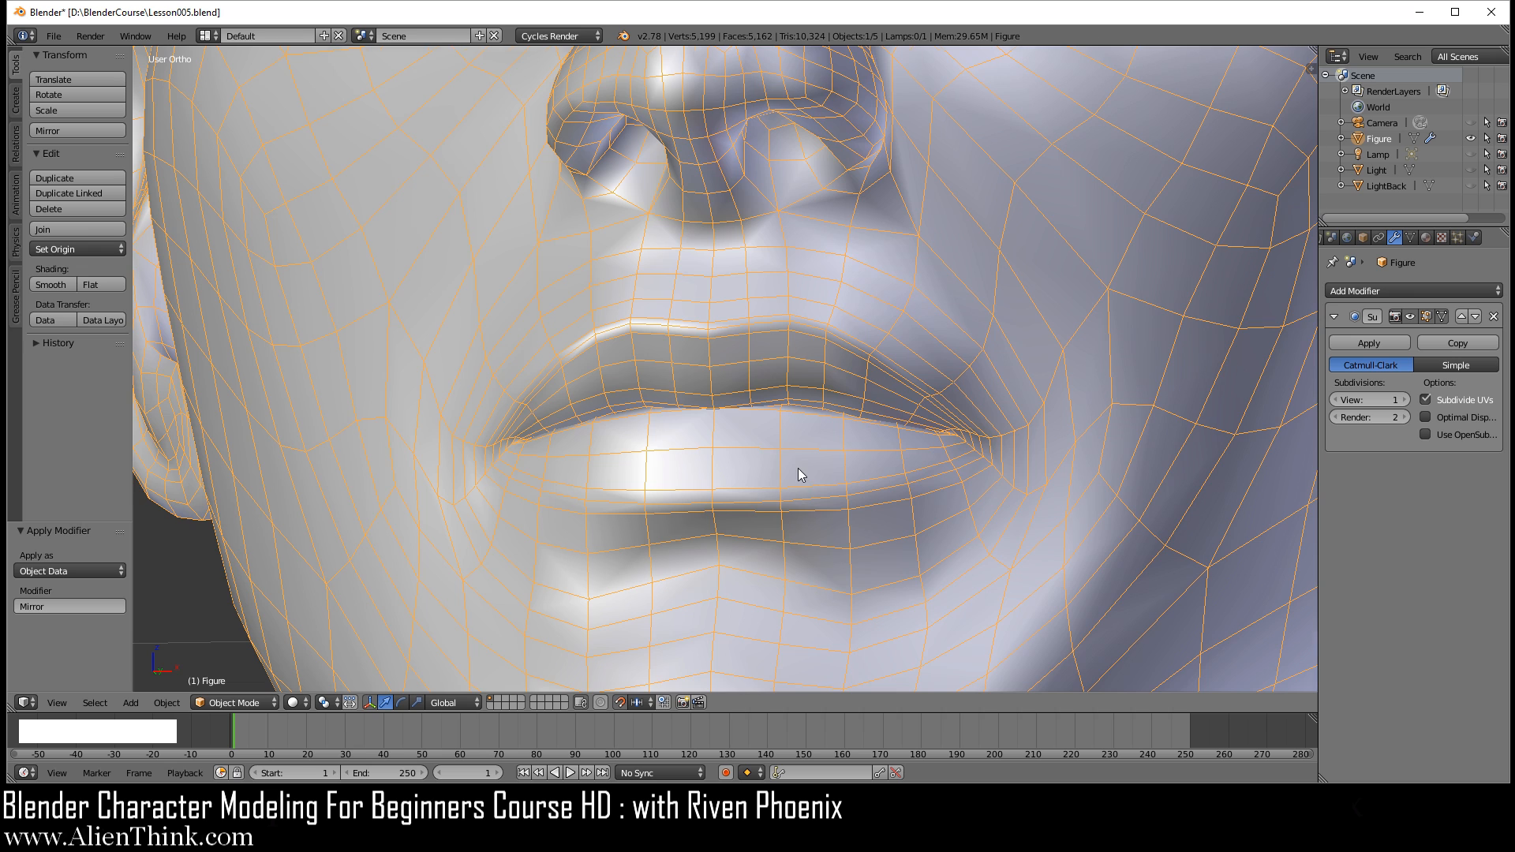
scroll(789, 454, "down", 2)
key("KP_1")
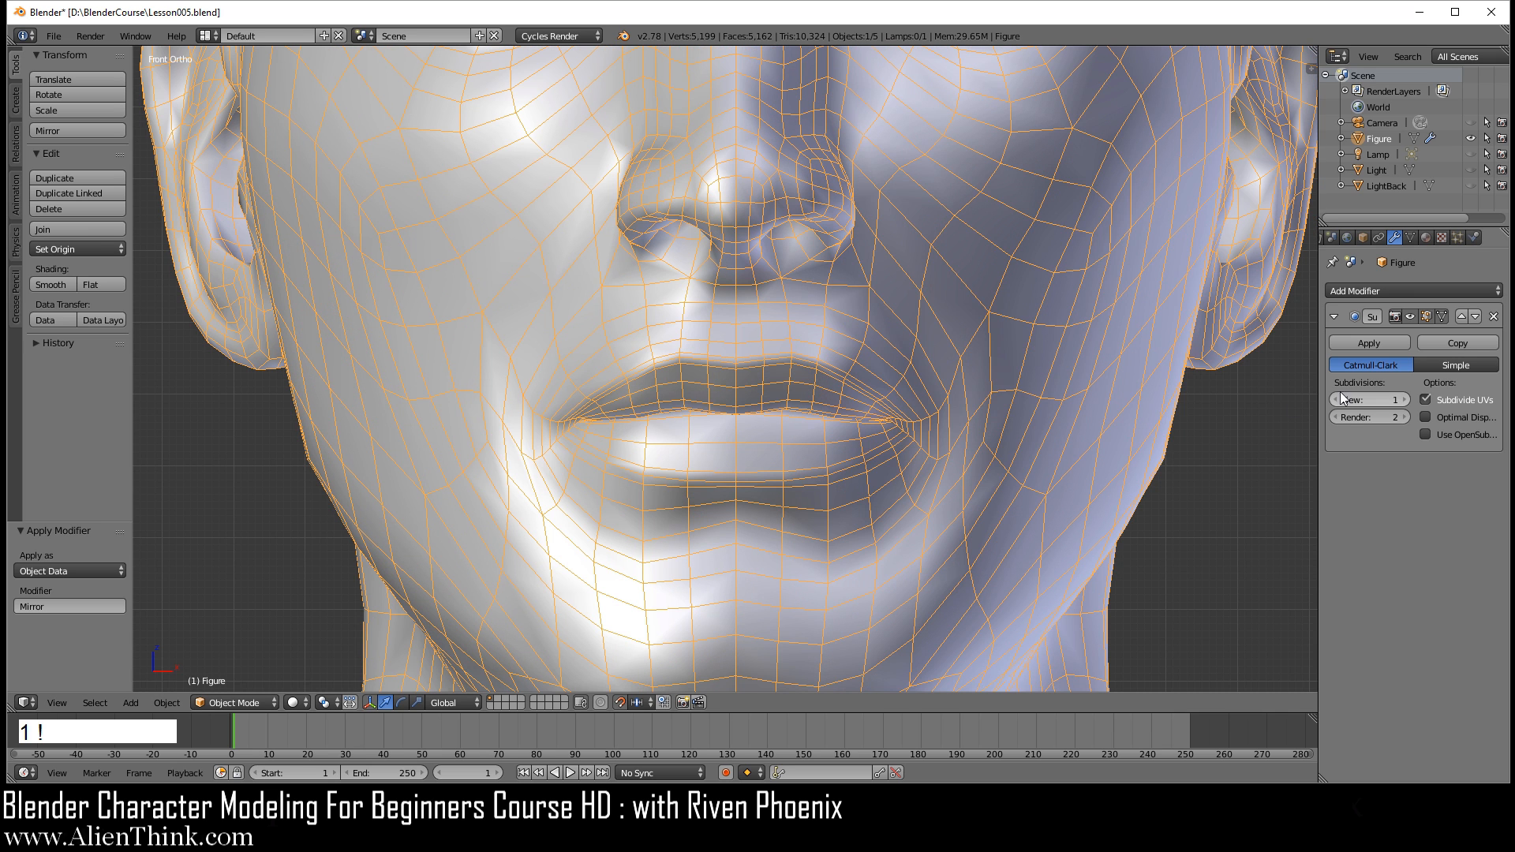
left_click(1366, 237)
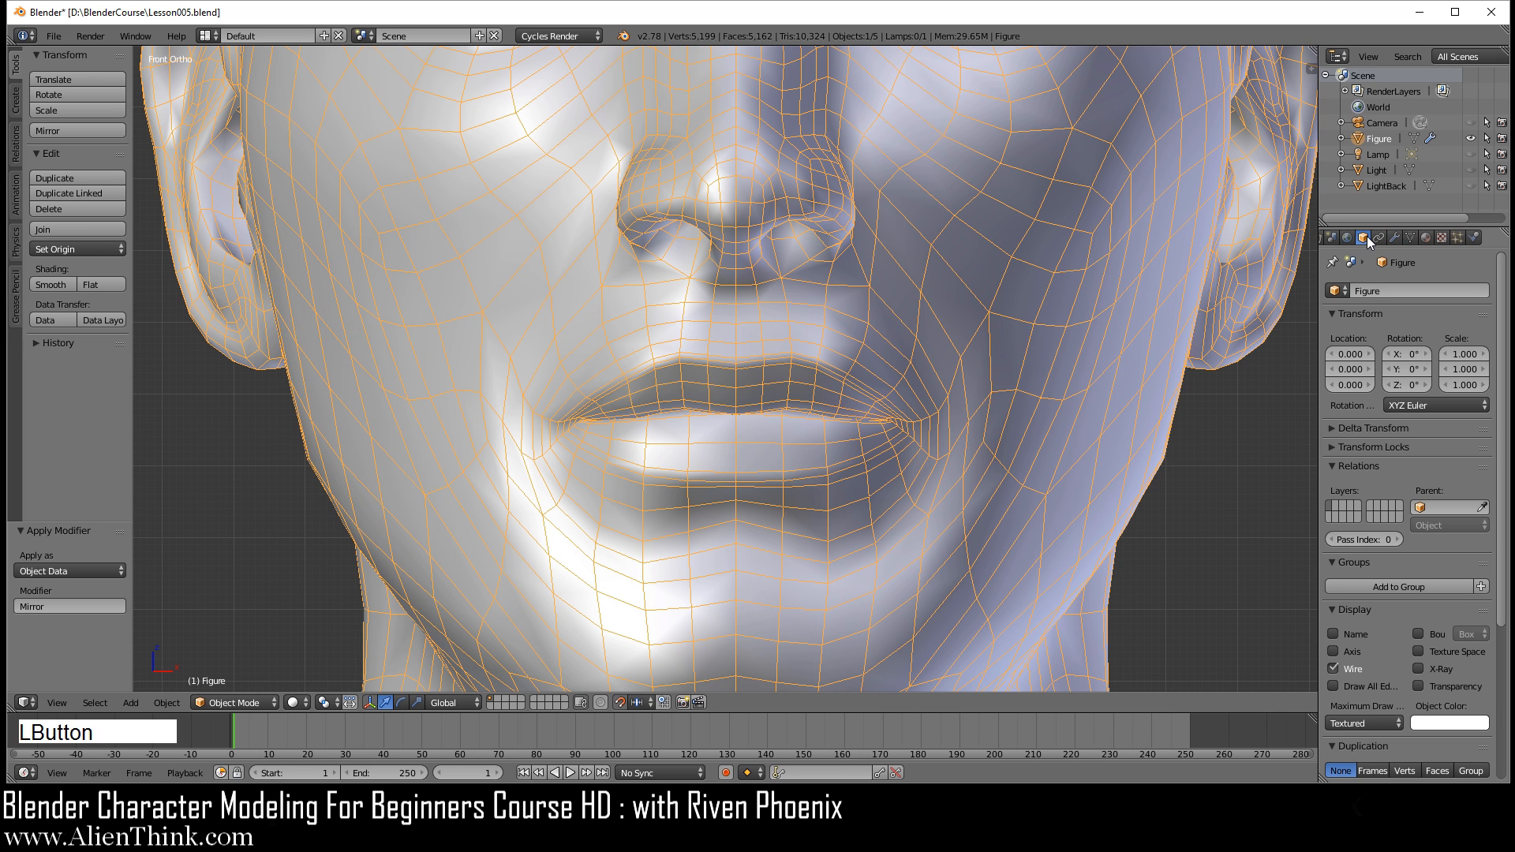
left_click(1334, 667)
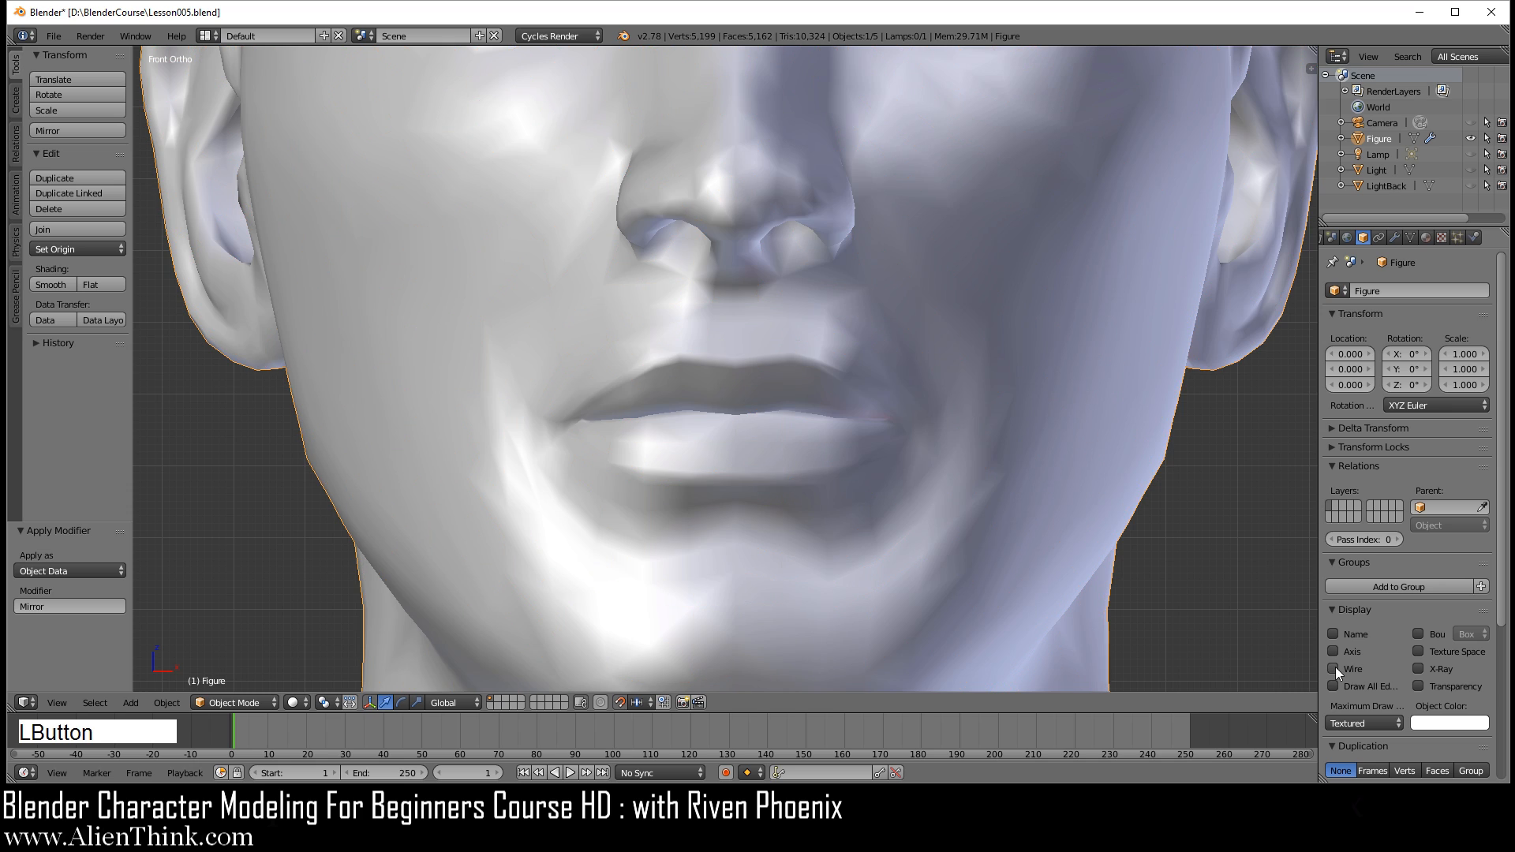
Step: Apply the Figure's subdivision surface modifier and open its mesh in Edit Mode
left_click(1394, 237)
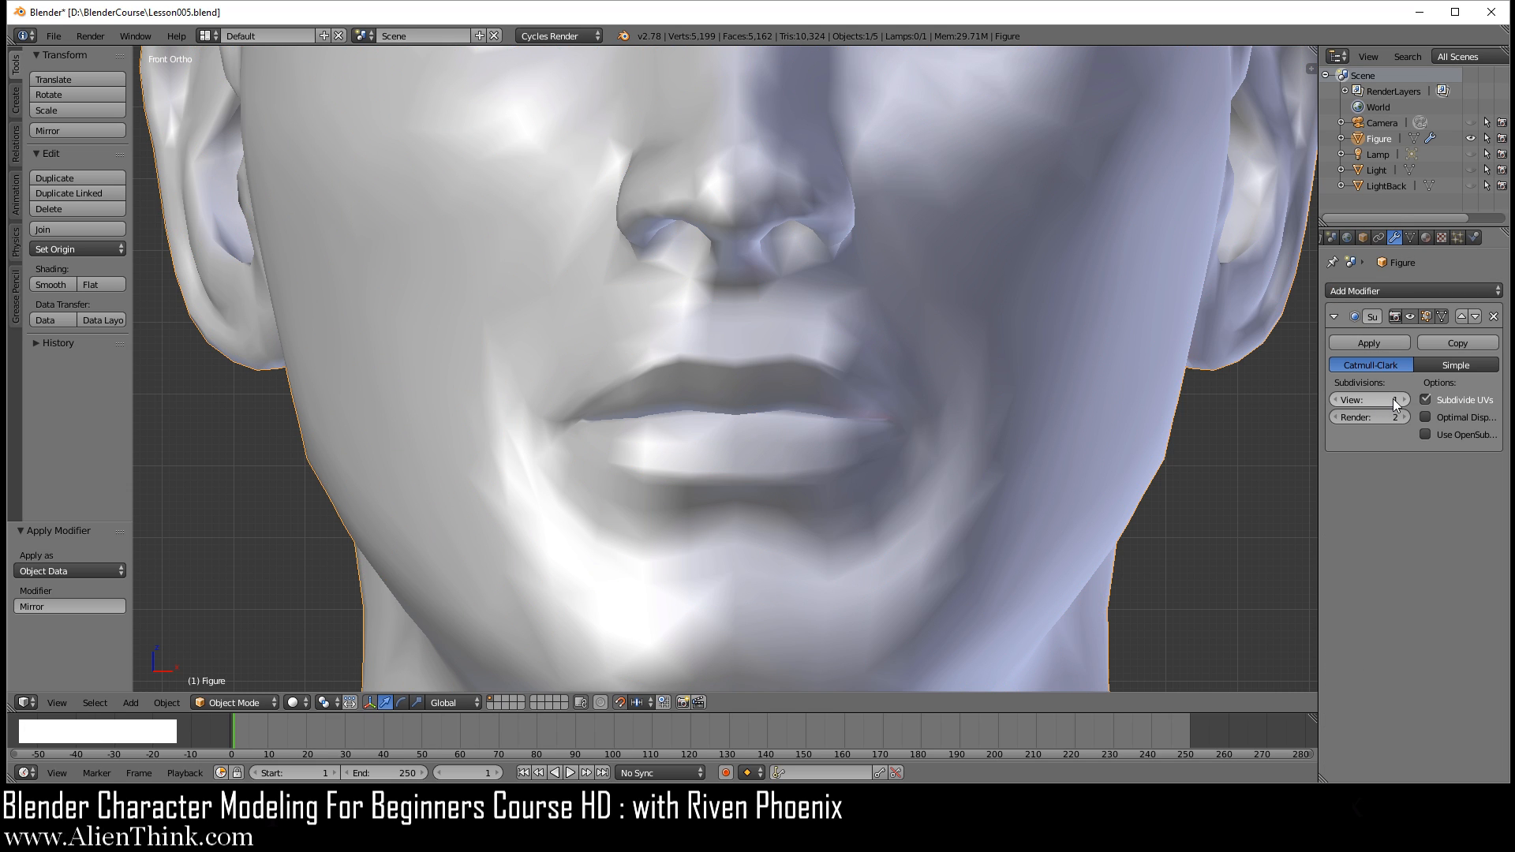
left_click(1377, 342)
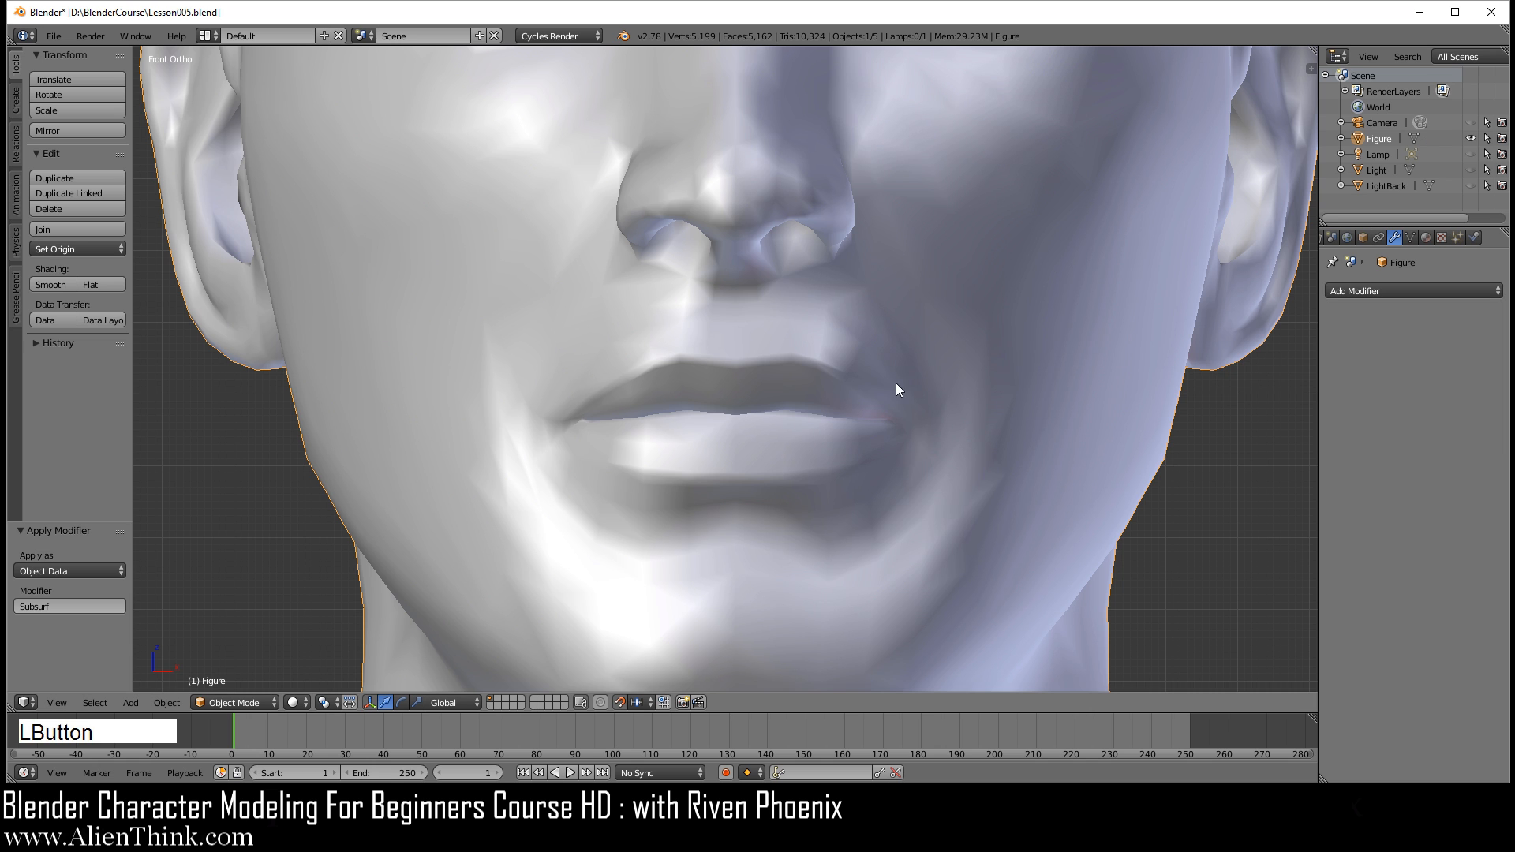
scroll(902, 381, "down", 4)
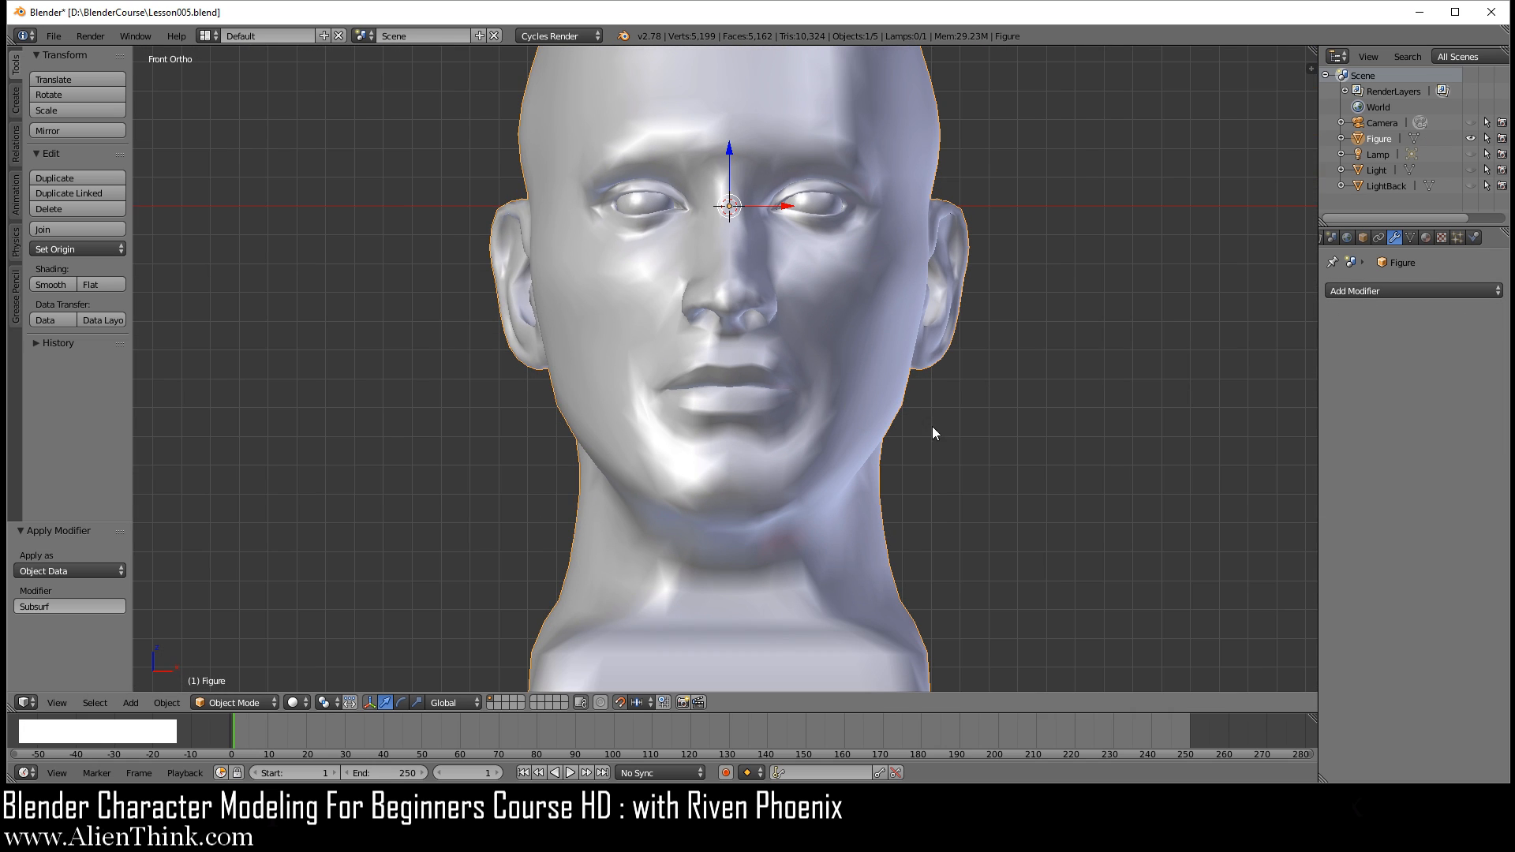
middle_click_drag(835, 325, 841, 420, "shift")
key("Tab")
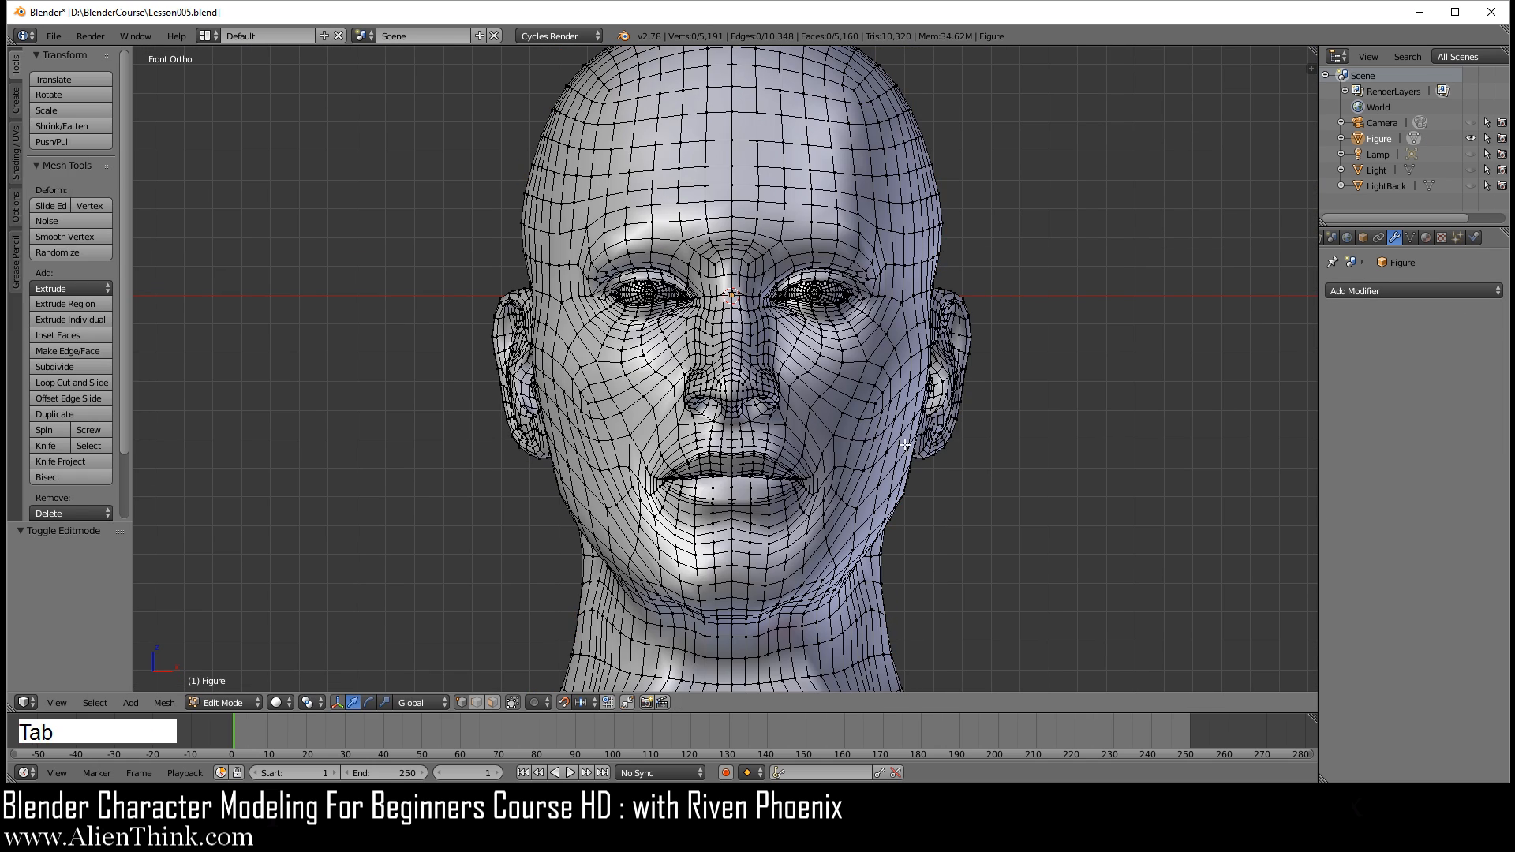
Step: Examine the applied mesh around the nose, eye, mouth and neck from several angles, ending in a front view
middle_click_drag(1049, 443, 831, 360)
scroll(832, 361, "up", 5)
middle_click_drag(848, 256, 749, 382, "shift")
scroll(789, 401, "up", 2)
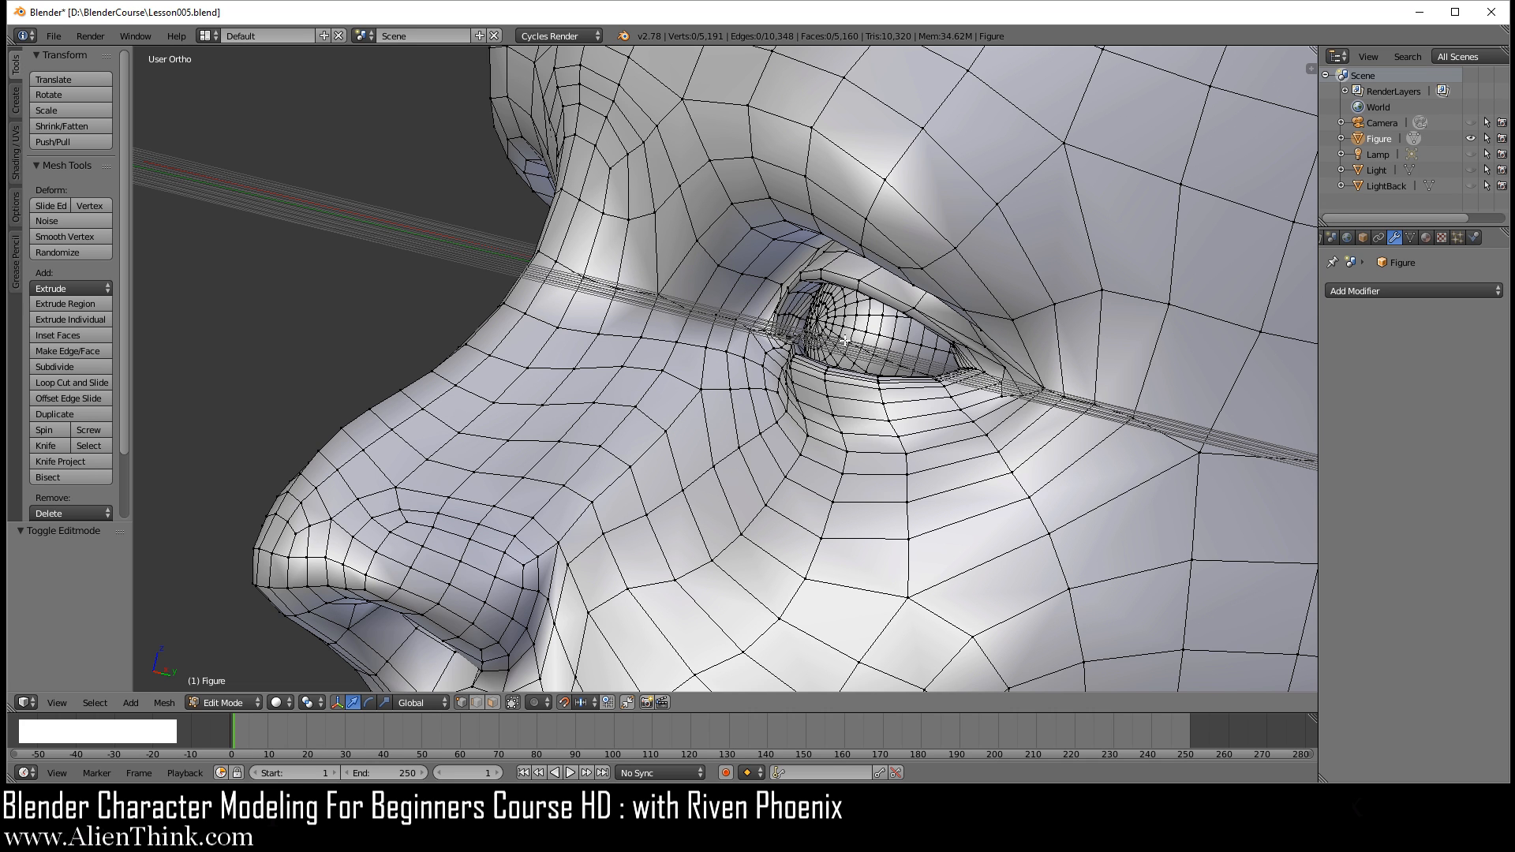
scroll(836, 338, "down", 2)
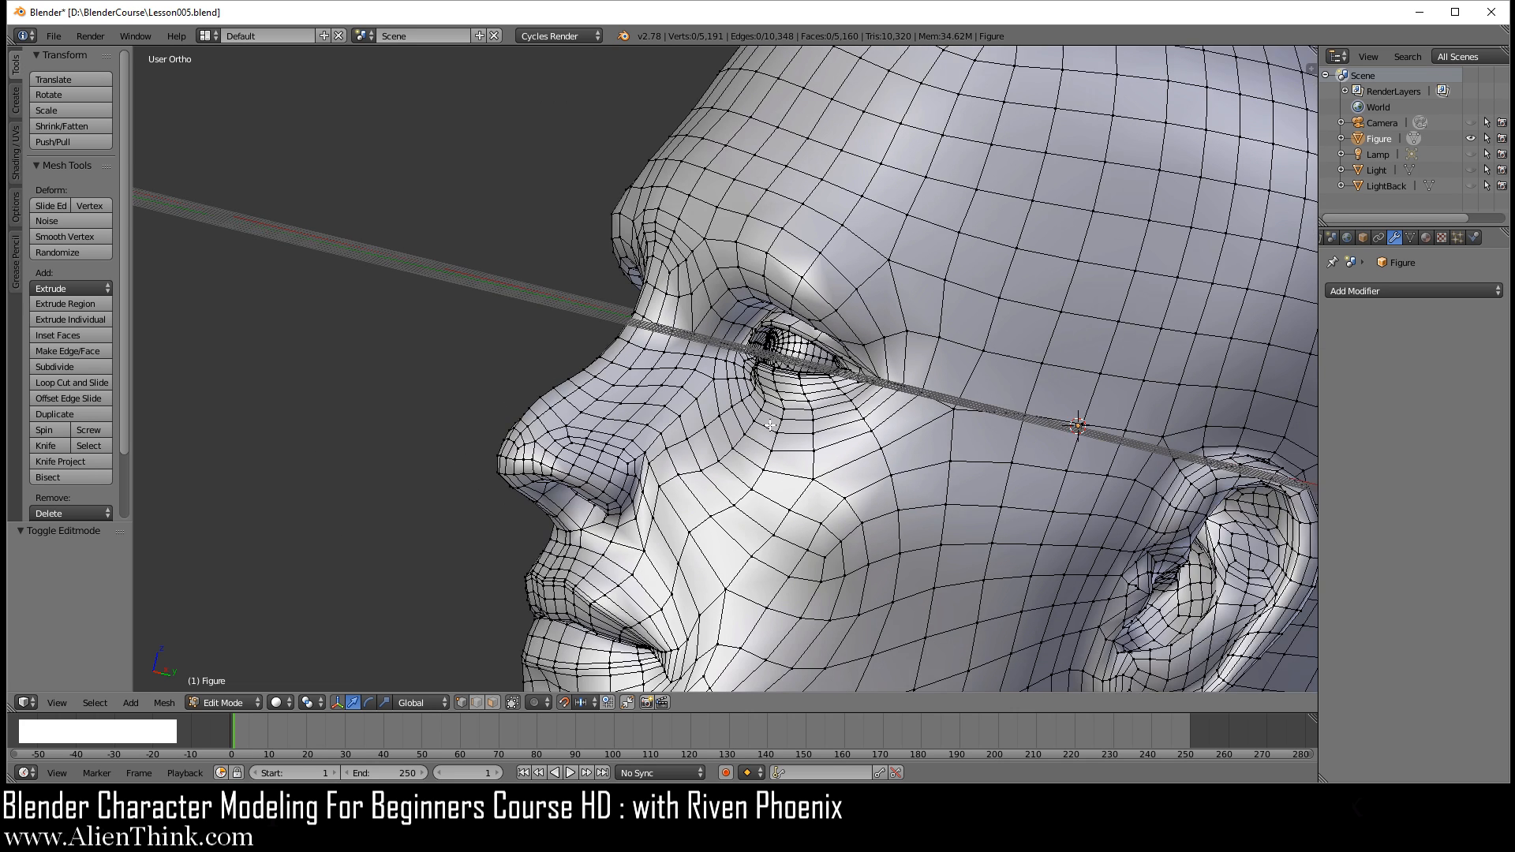
scroll(769, 427, "down", 3)
middle_click_drag(777, 576, 804, 321, "shift")
middle_click_drag(558, 471, 778, 483)
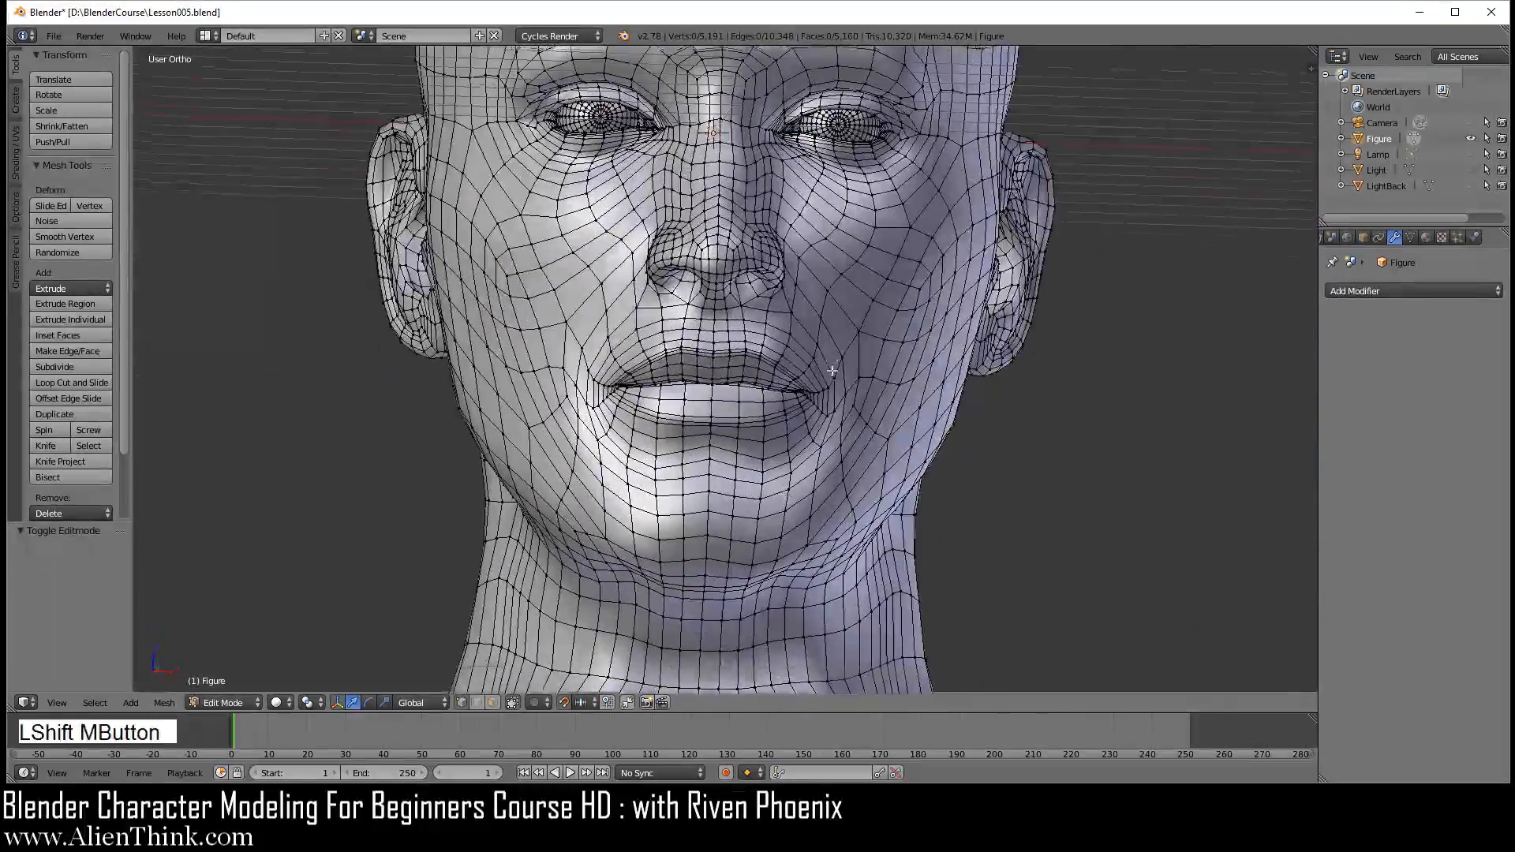
middle_click_drag(833, 359, 829, 477, "shift")
key("1")
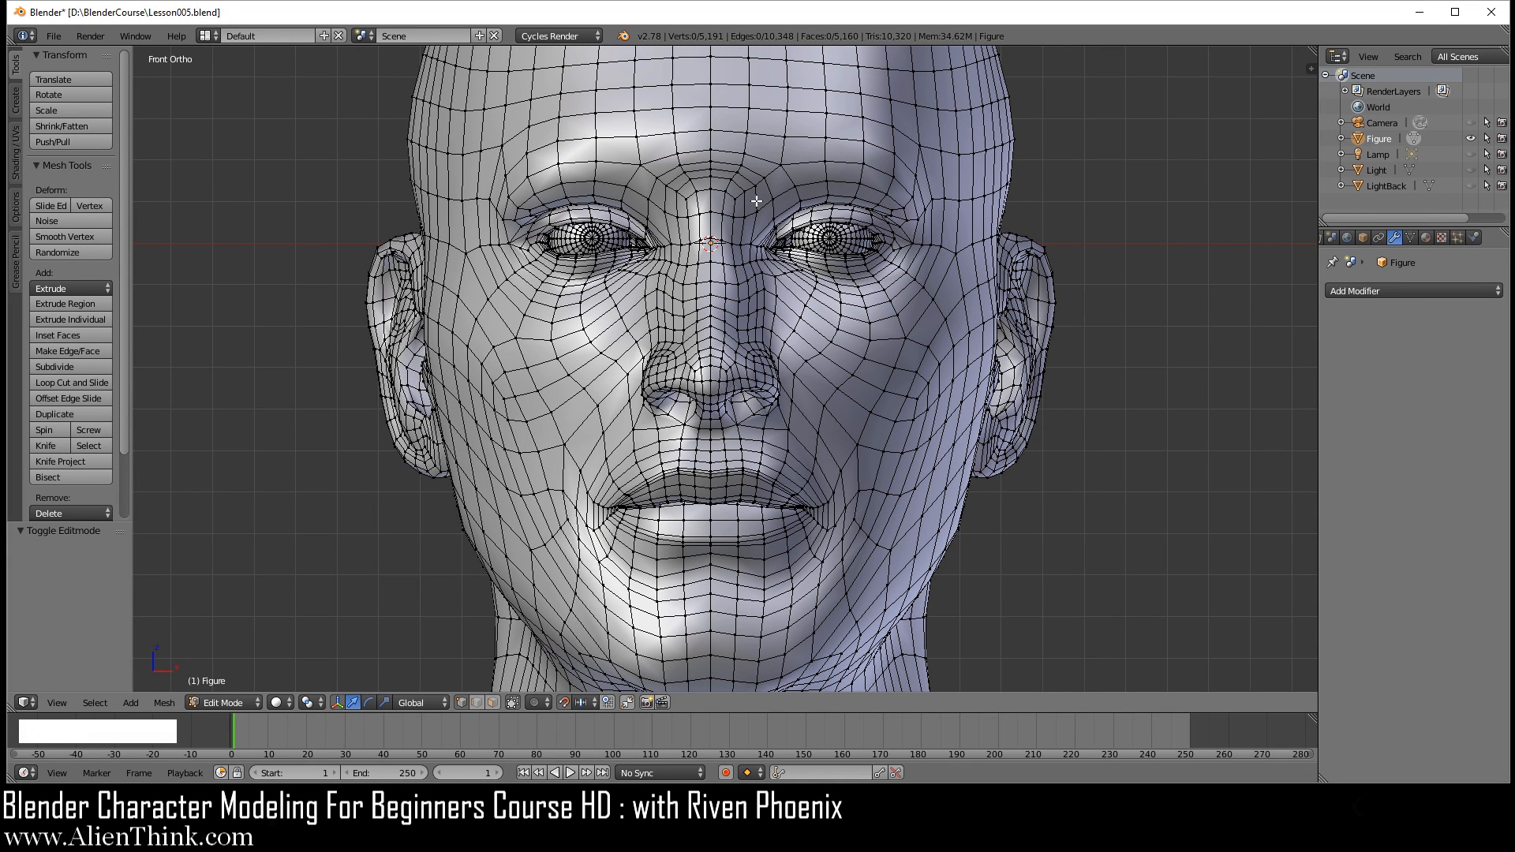
Step: Select edge loops around the eye and upper cheek to trace the edge flow, and deselect everything
key("alt")
right_click(884, 319, "alt")
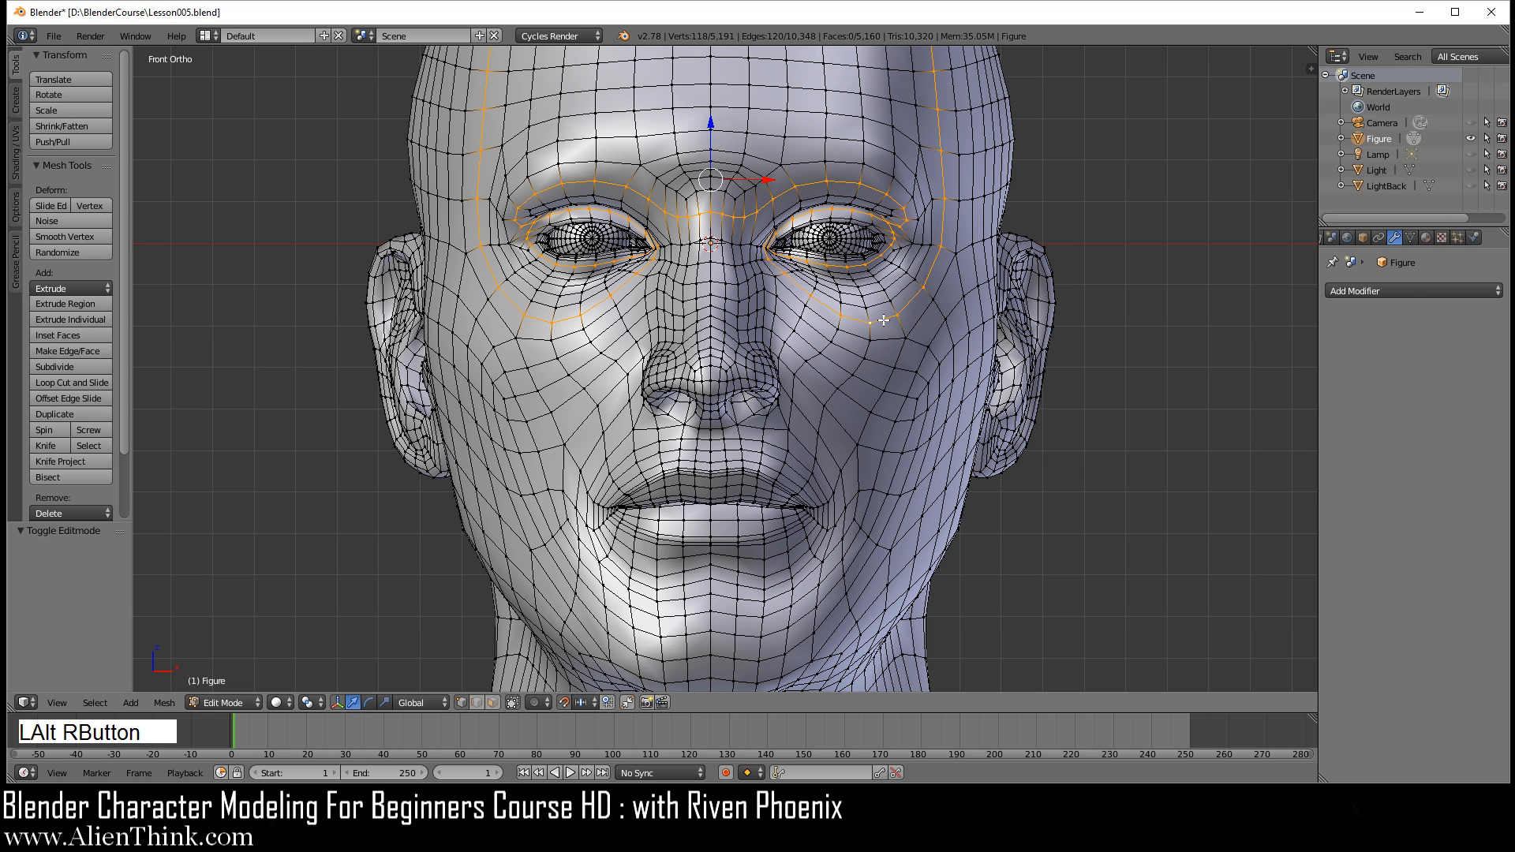
right_click(903, 302, "alt")
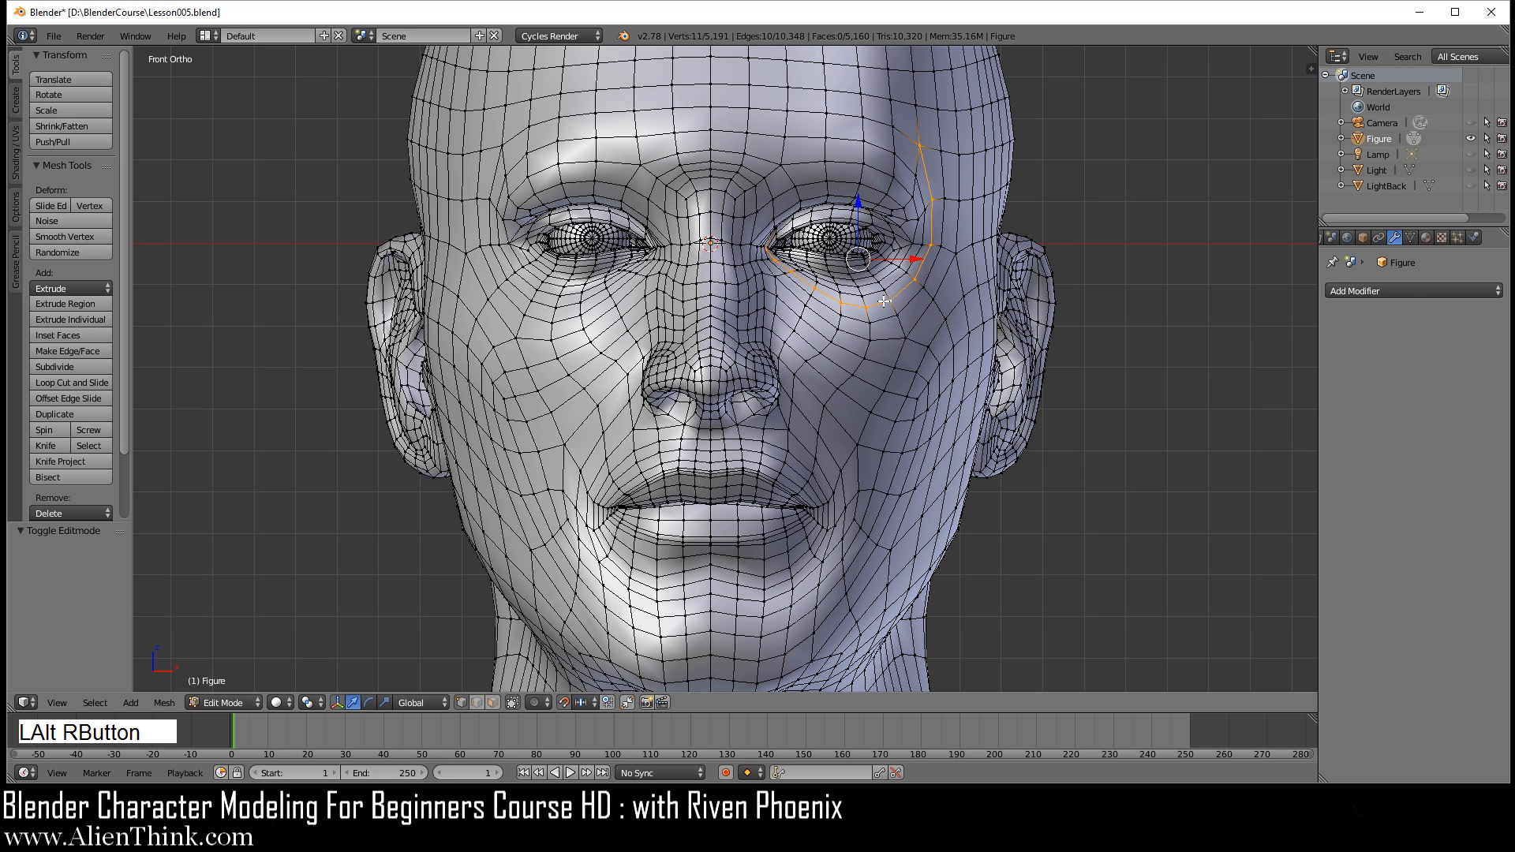
right_click(903, 207, "alt")
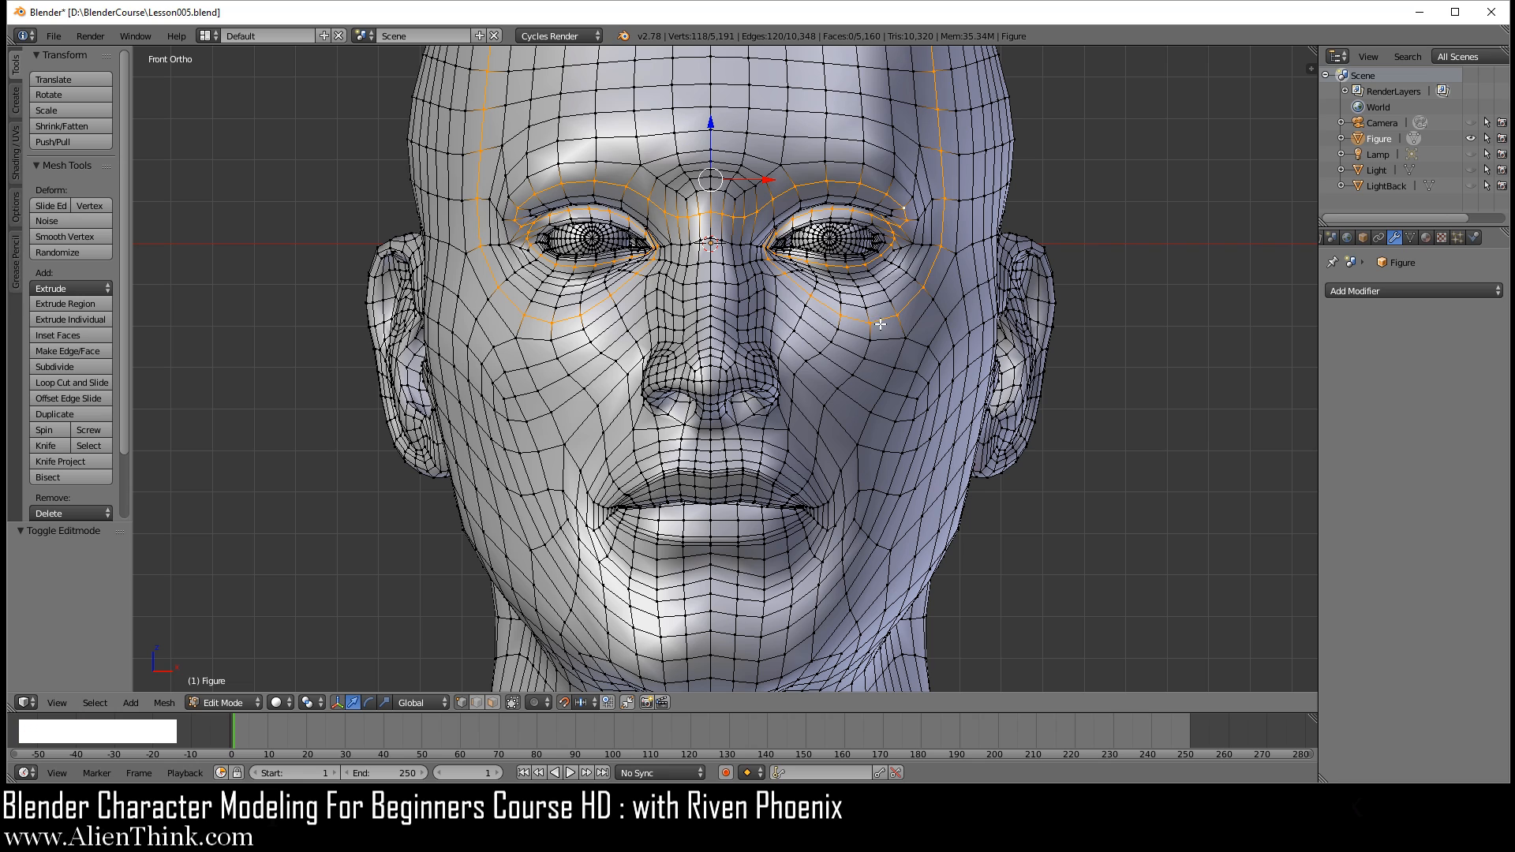
key("a")
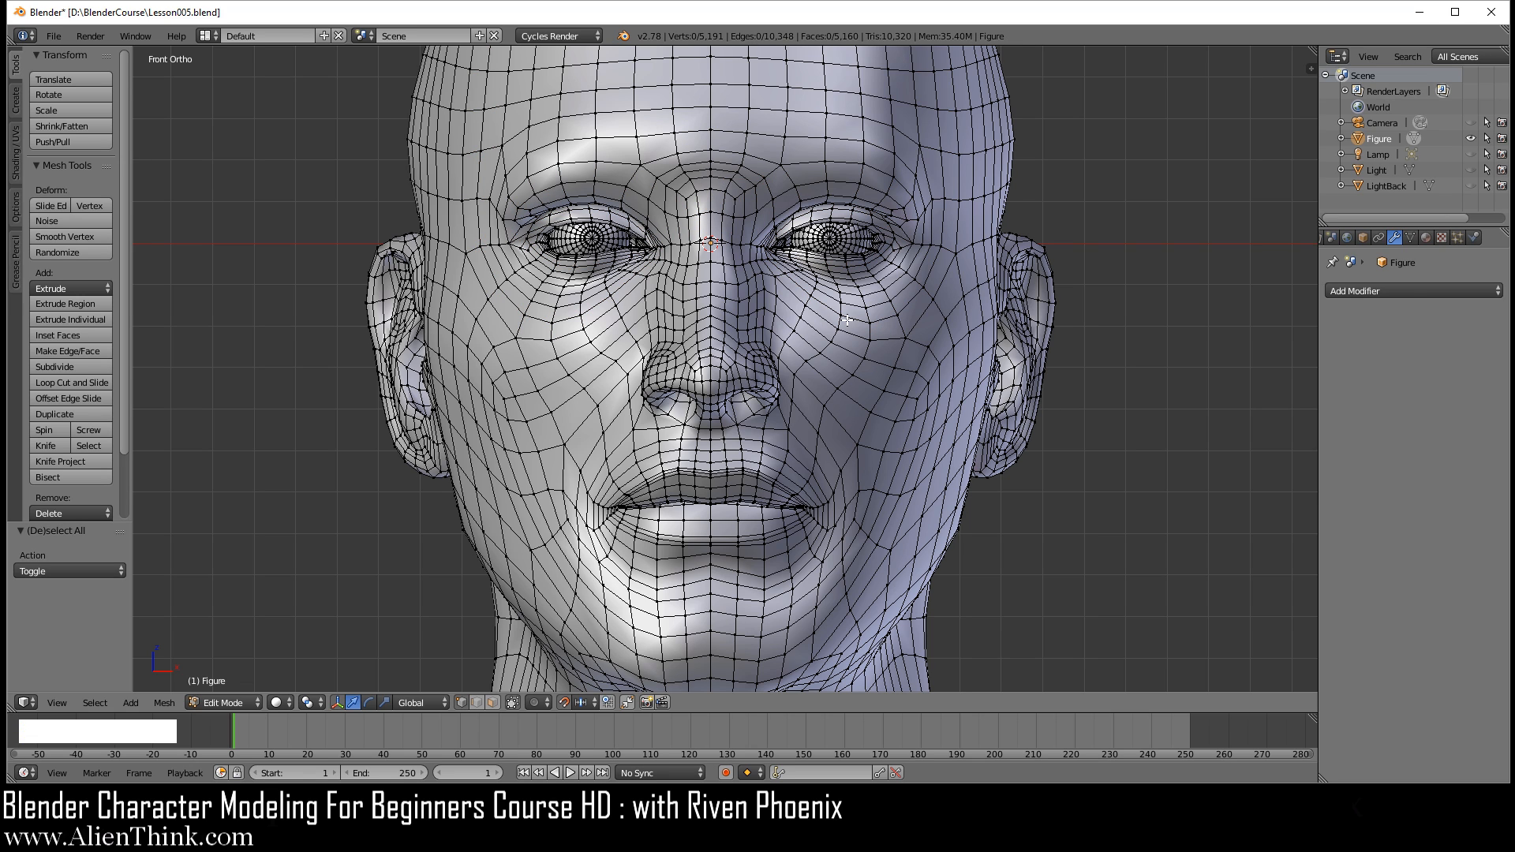
Step: Select one cheek vertex between the nose and mouth corner and enable proportional editing
middle_click_drag(834, 394, 752, 346, "shift")
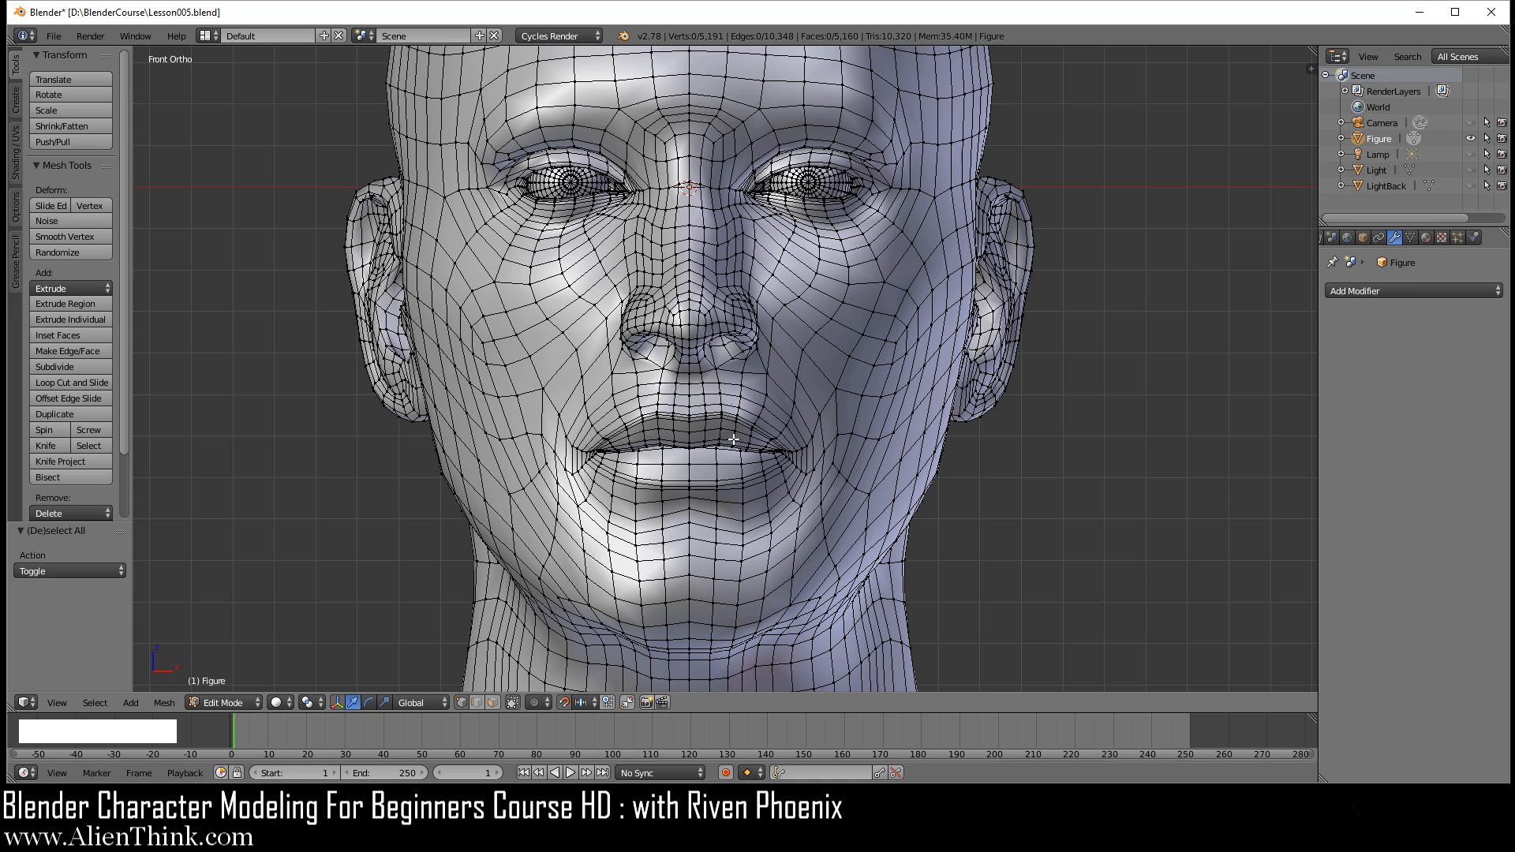
right_click(836, 389)
left_click(543, 702)
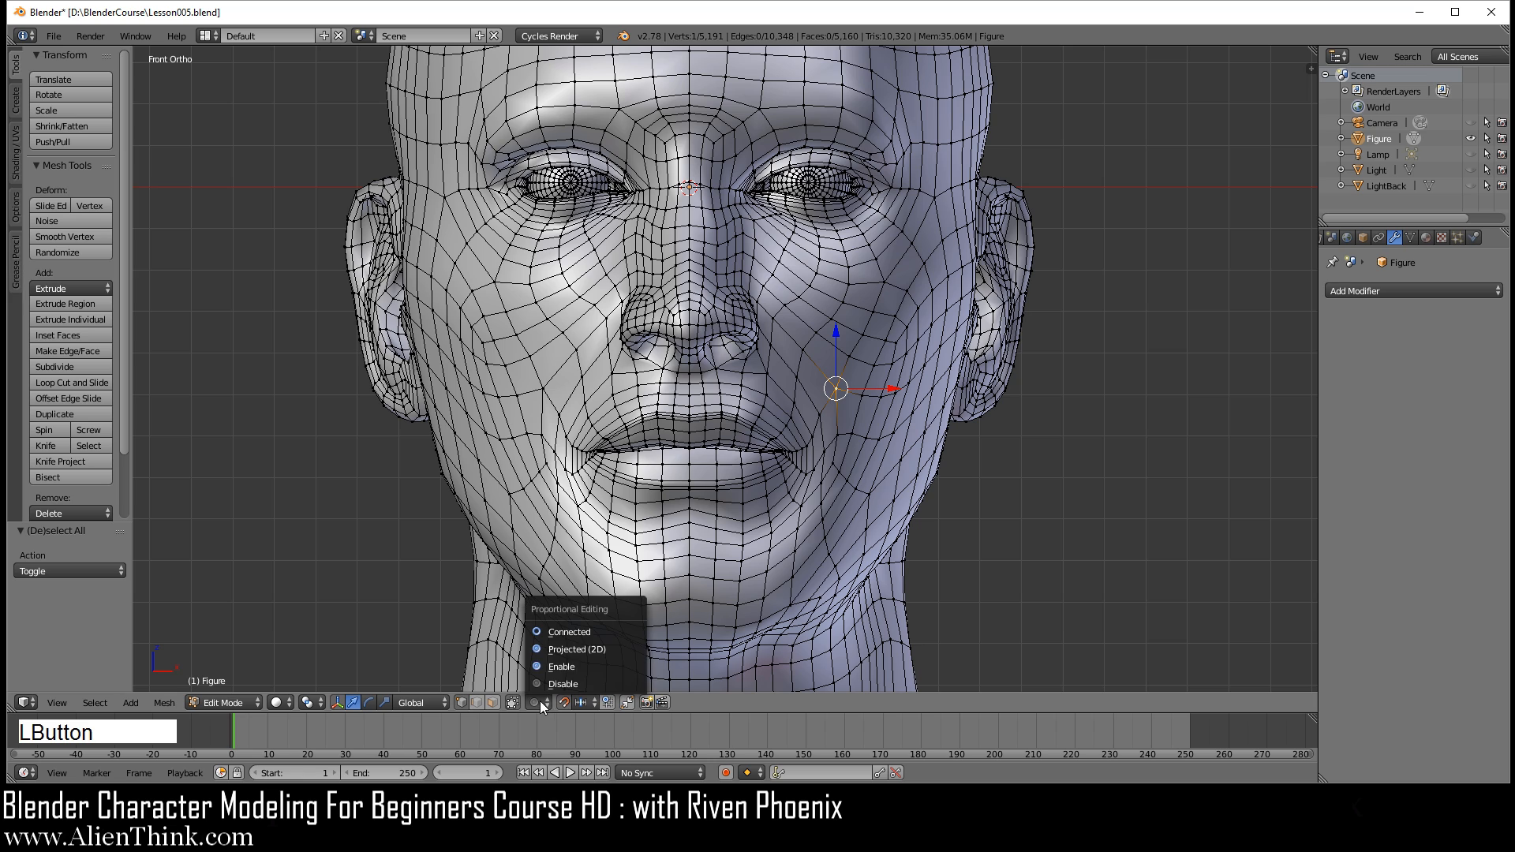
left_click(574, 665)
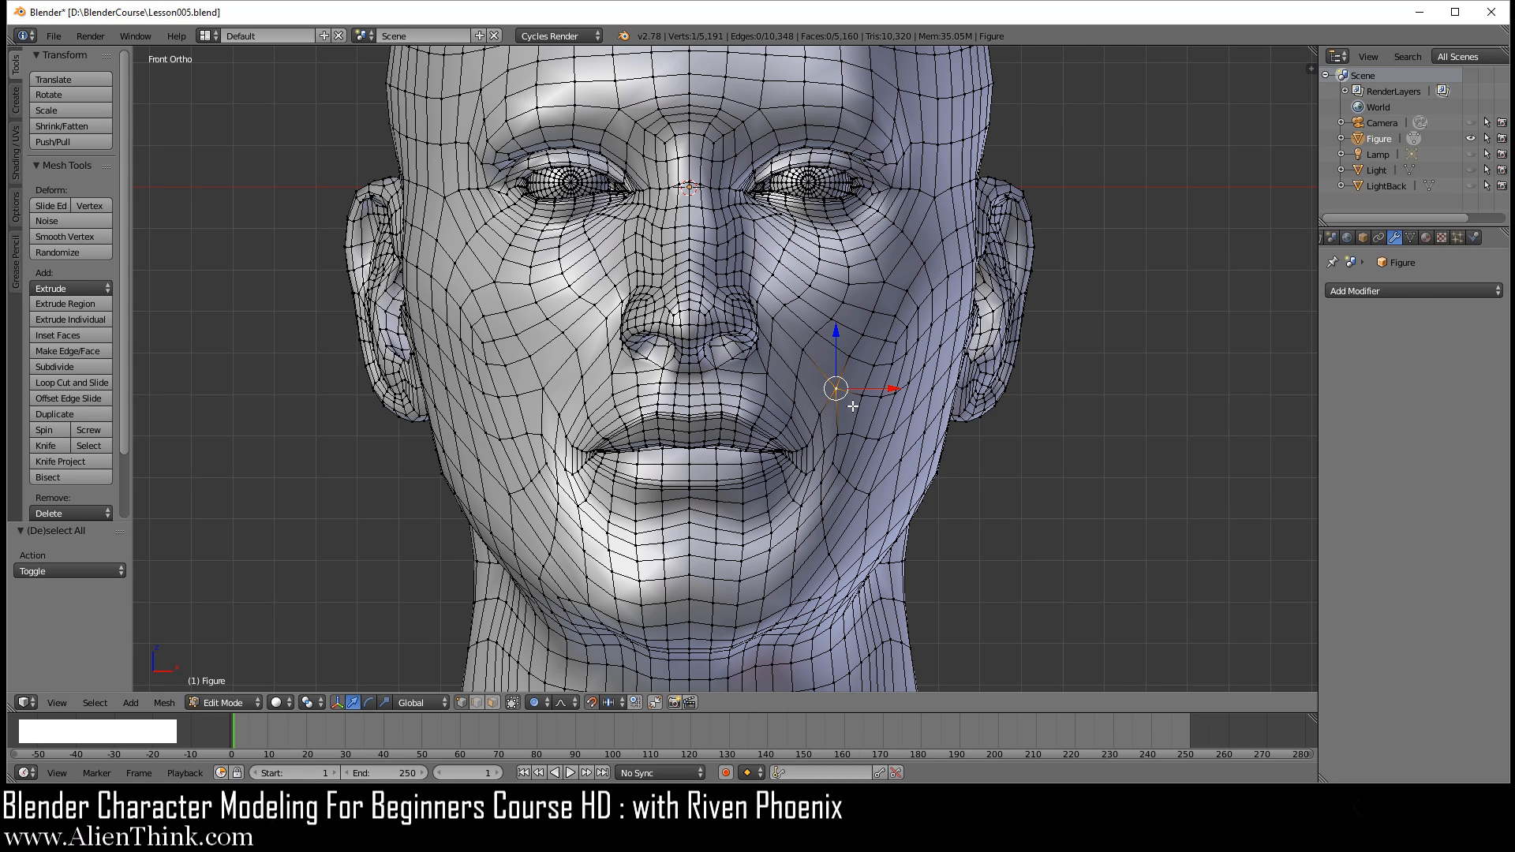
Step: Try grabbing the cheek vertex with proportional editing while enlarging and shrinking the influence radius, and cancel the move
key("g")
scroll(857, 409, "up", 10)
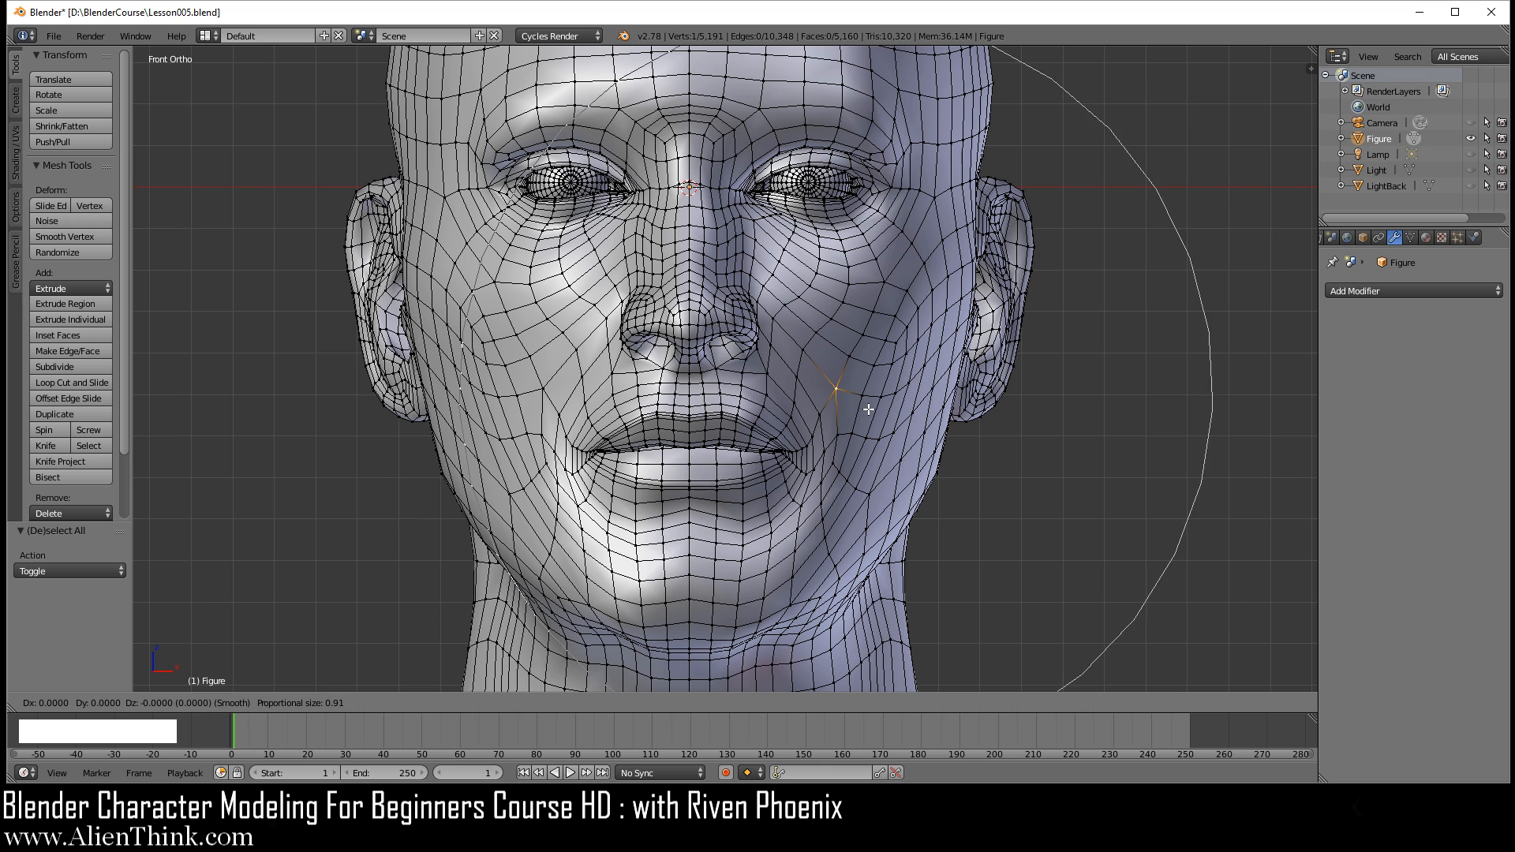
scroll(865, 409, "down", 3)
right_click(839, 386)
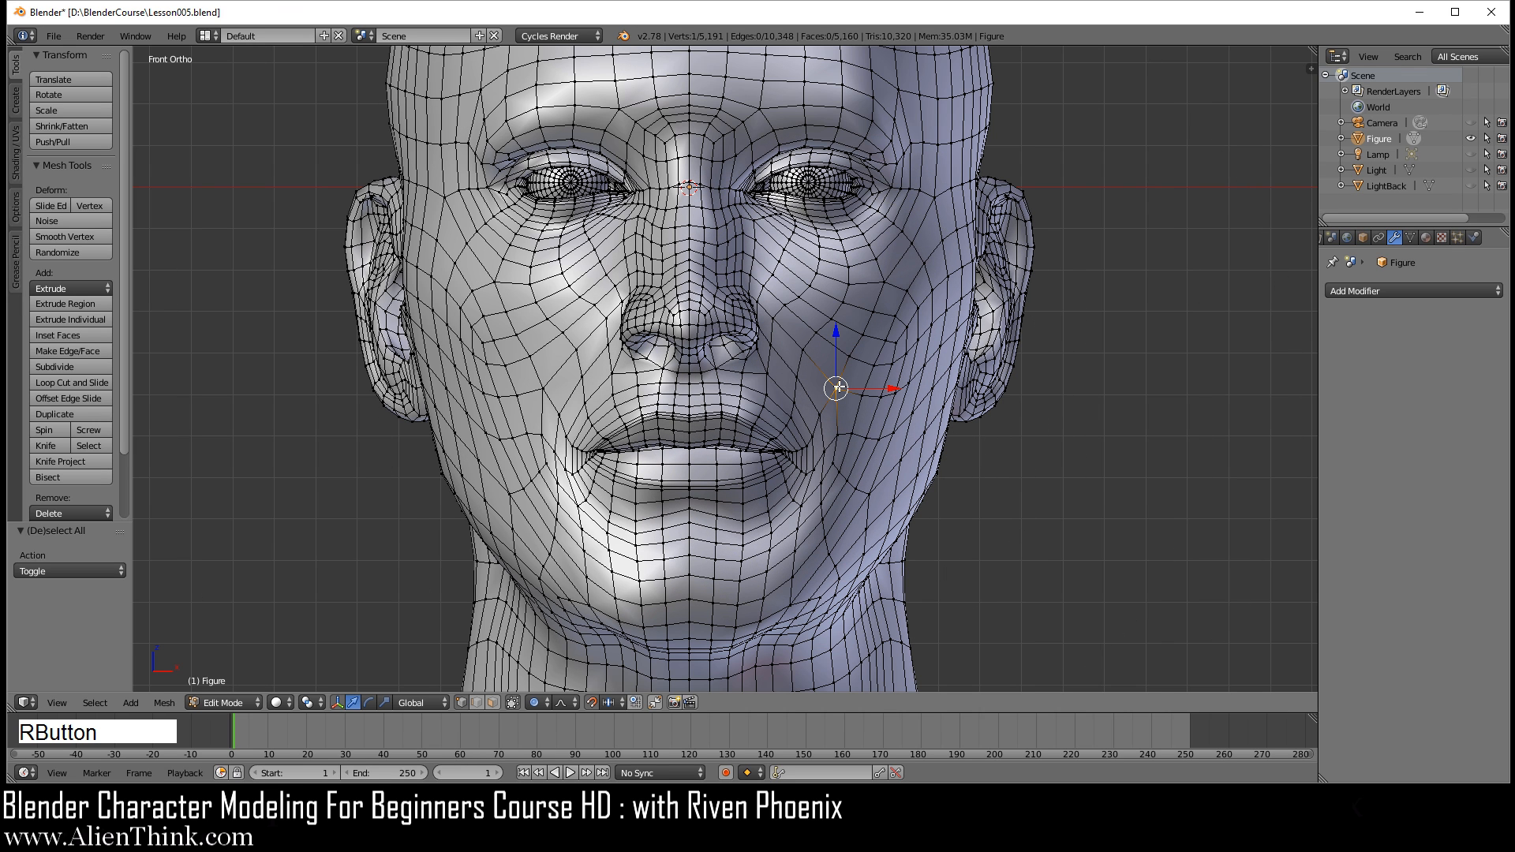
Step: Turn off snapping and try pulling the cheek vertex up toward the ear with proportional editing, cancelling the move
left_click(593, 703)
key("g")
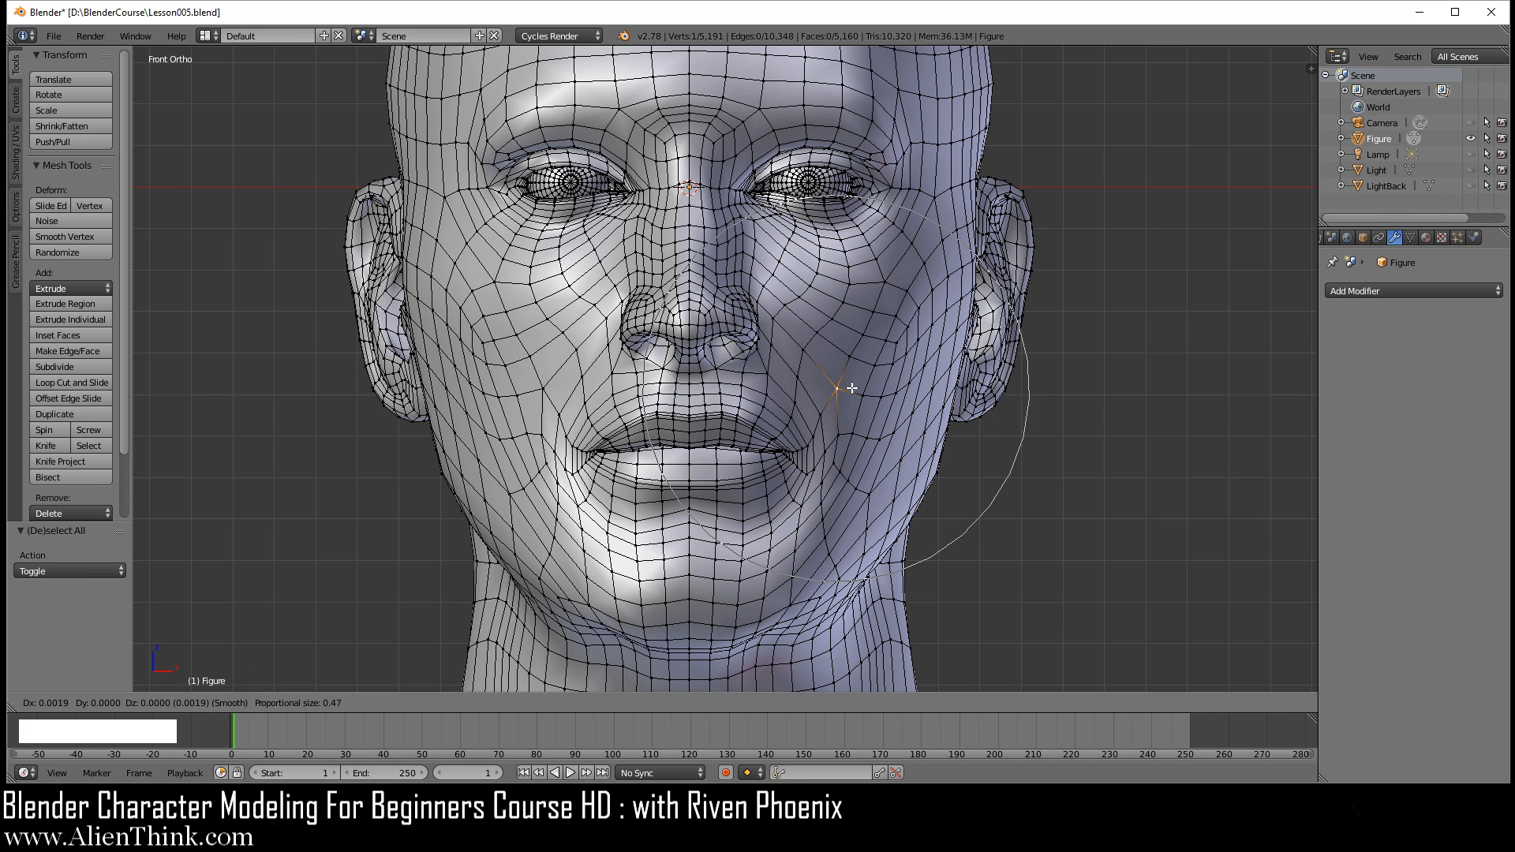
scroll(854, 390, "up", 1)
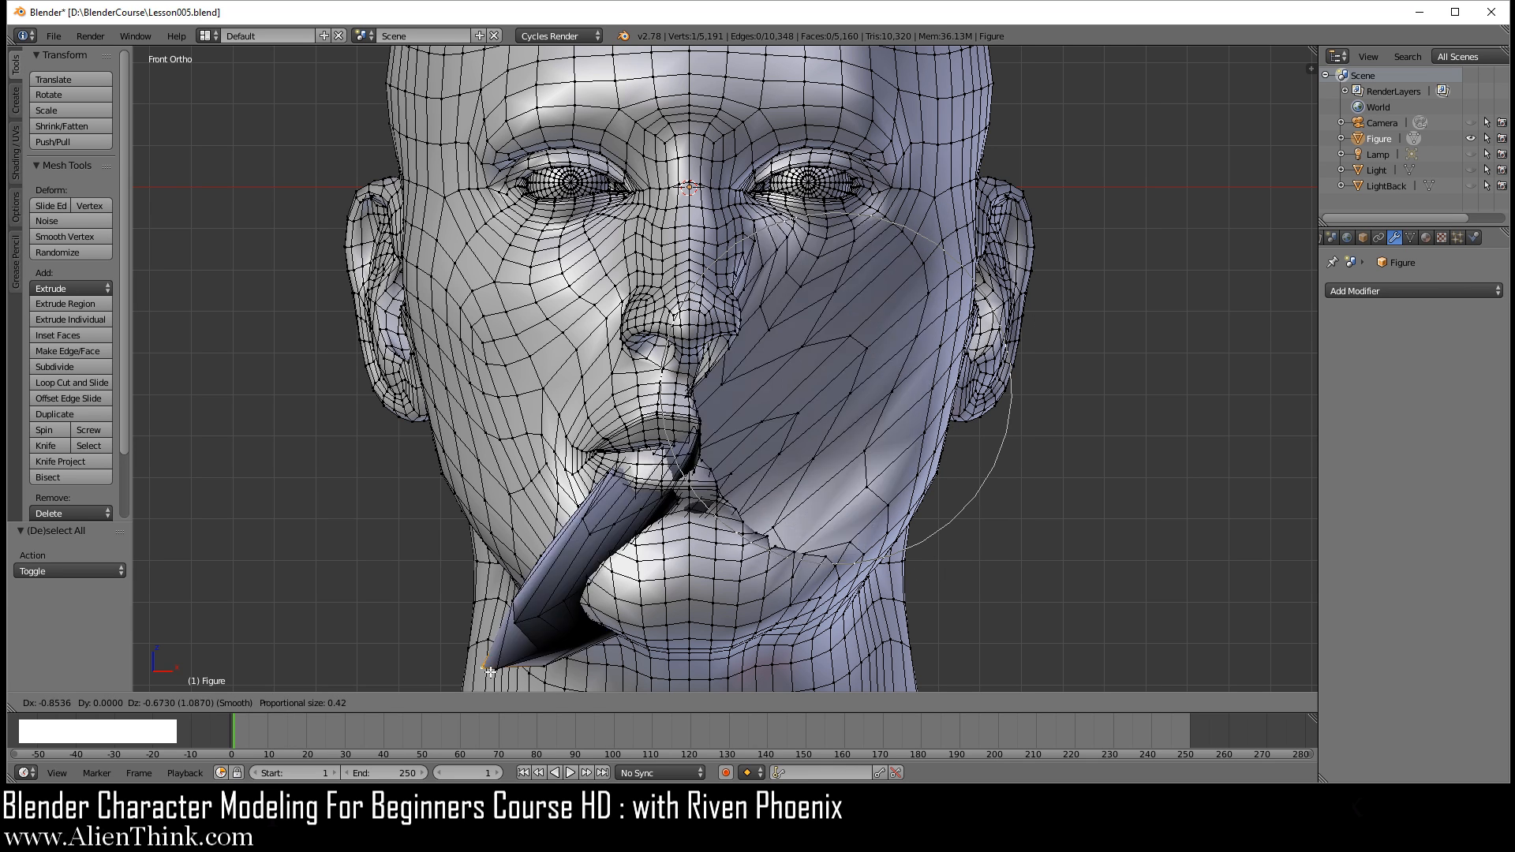
right_click(978, 270)
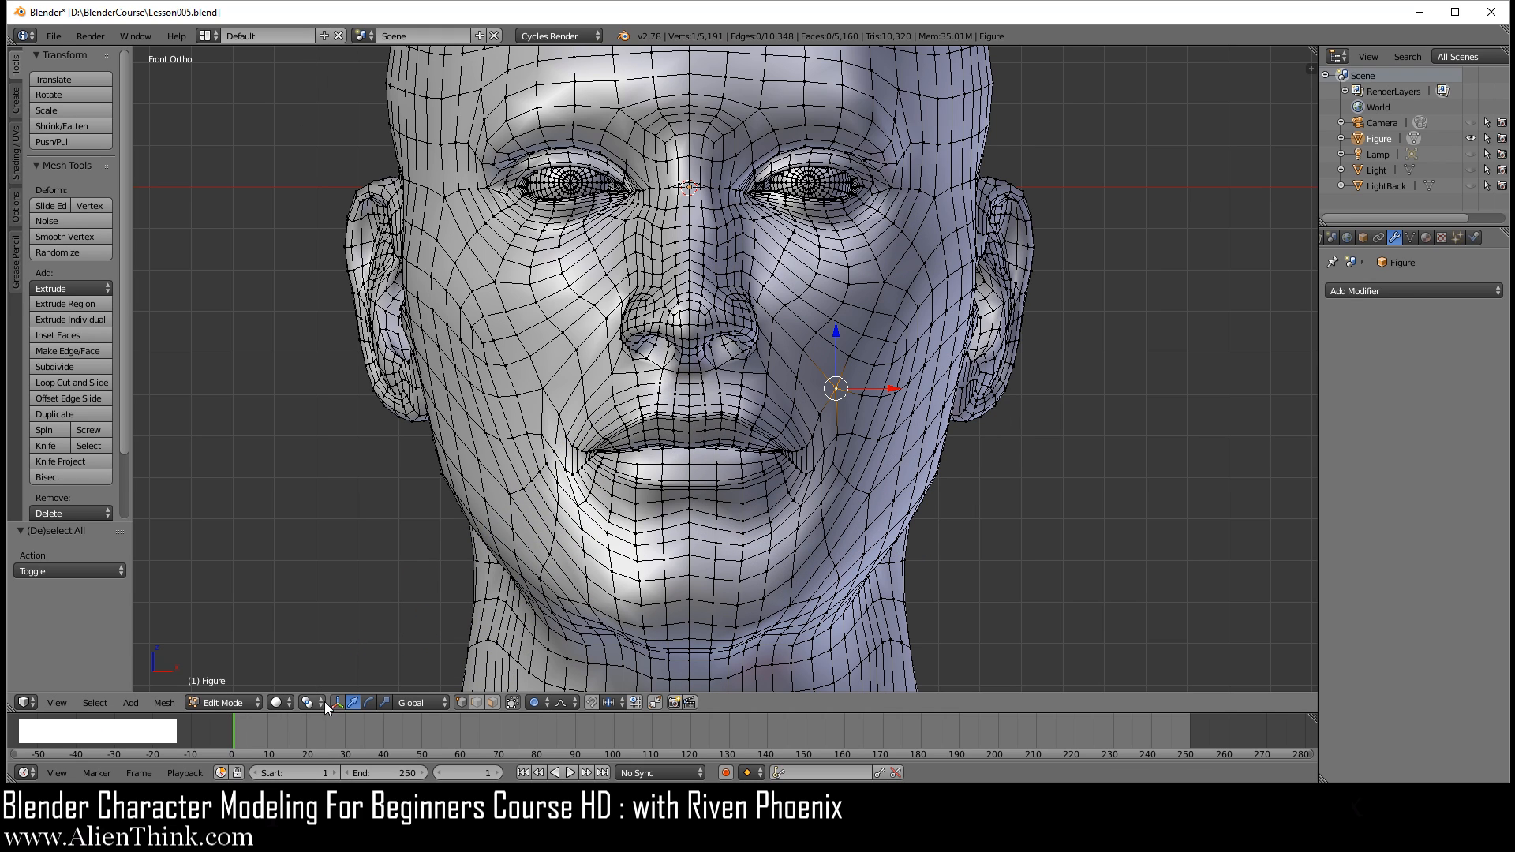
Step: Try moving the cheek vertex with proportional sizes between about 0.18 and 0.39 to compare the deformation, and cancel the move
key("g")
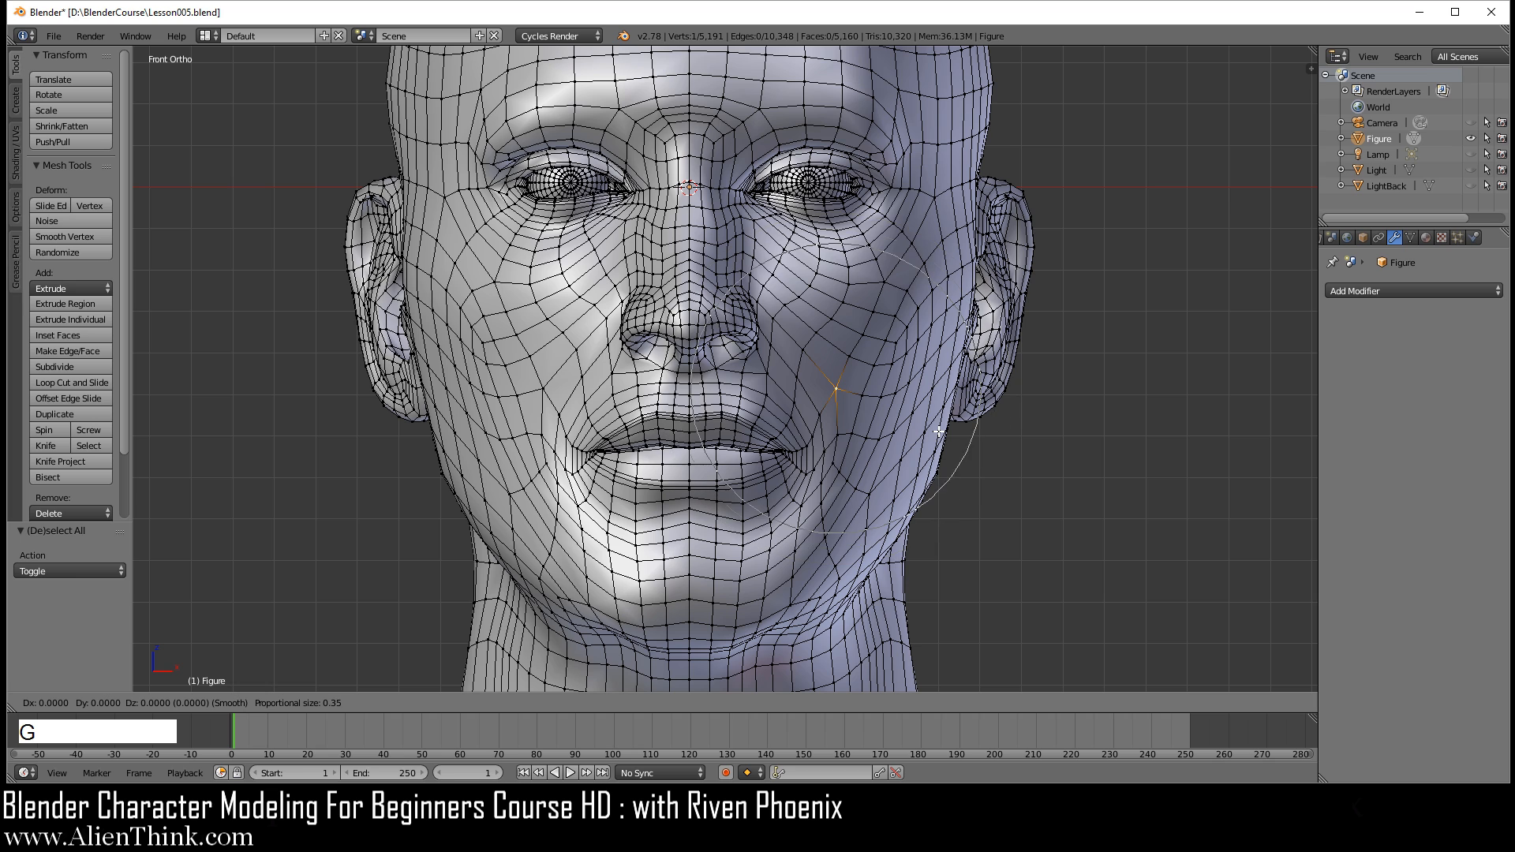
scroll(947, 438, "up", 2)
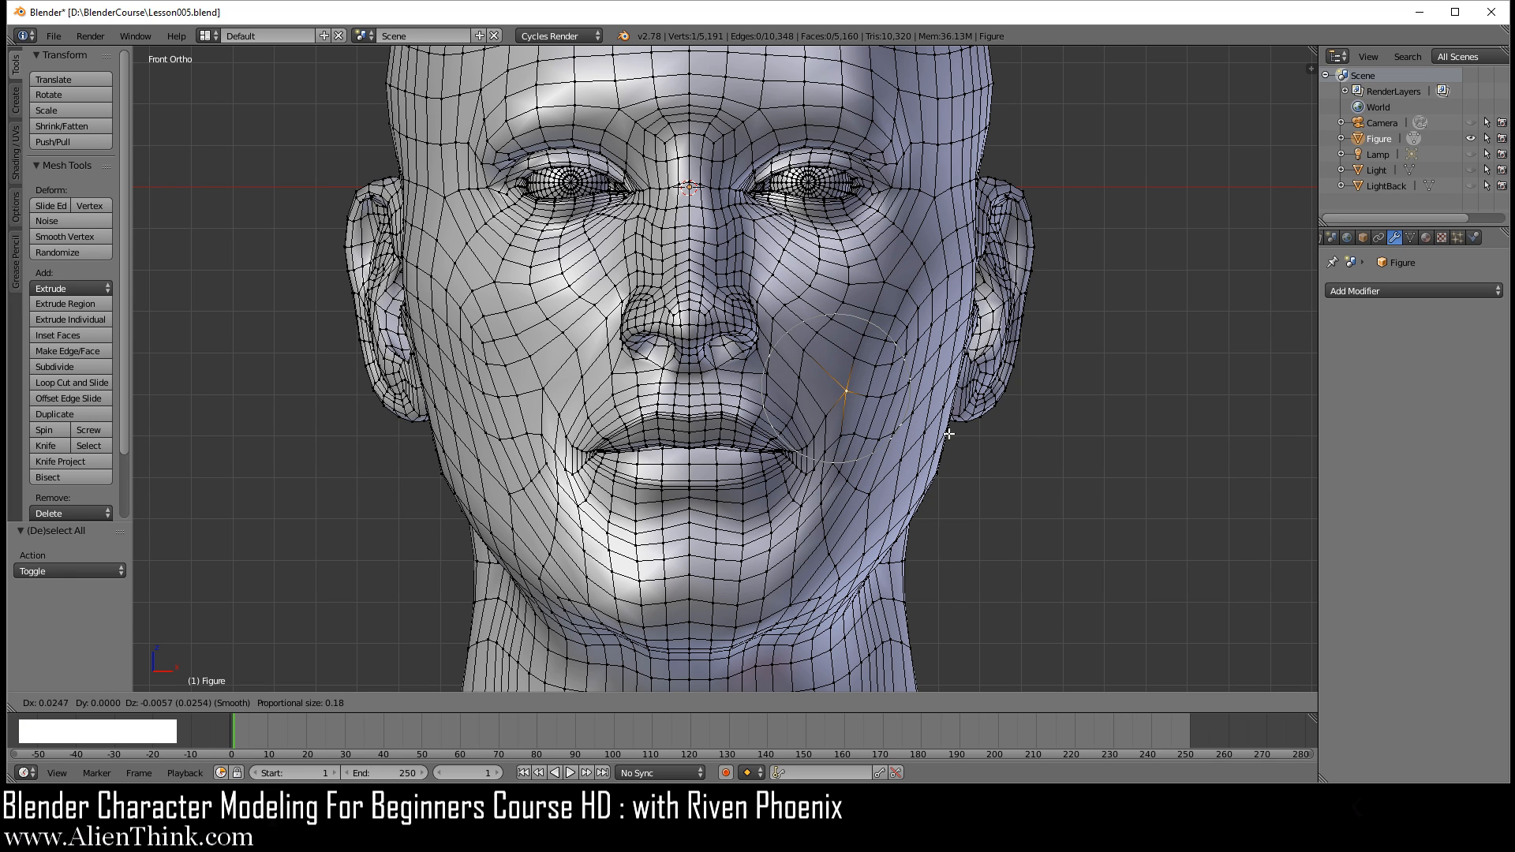
scroll(948, 434, "down", 1)
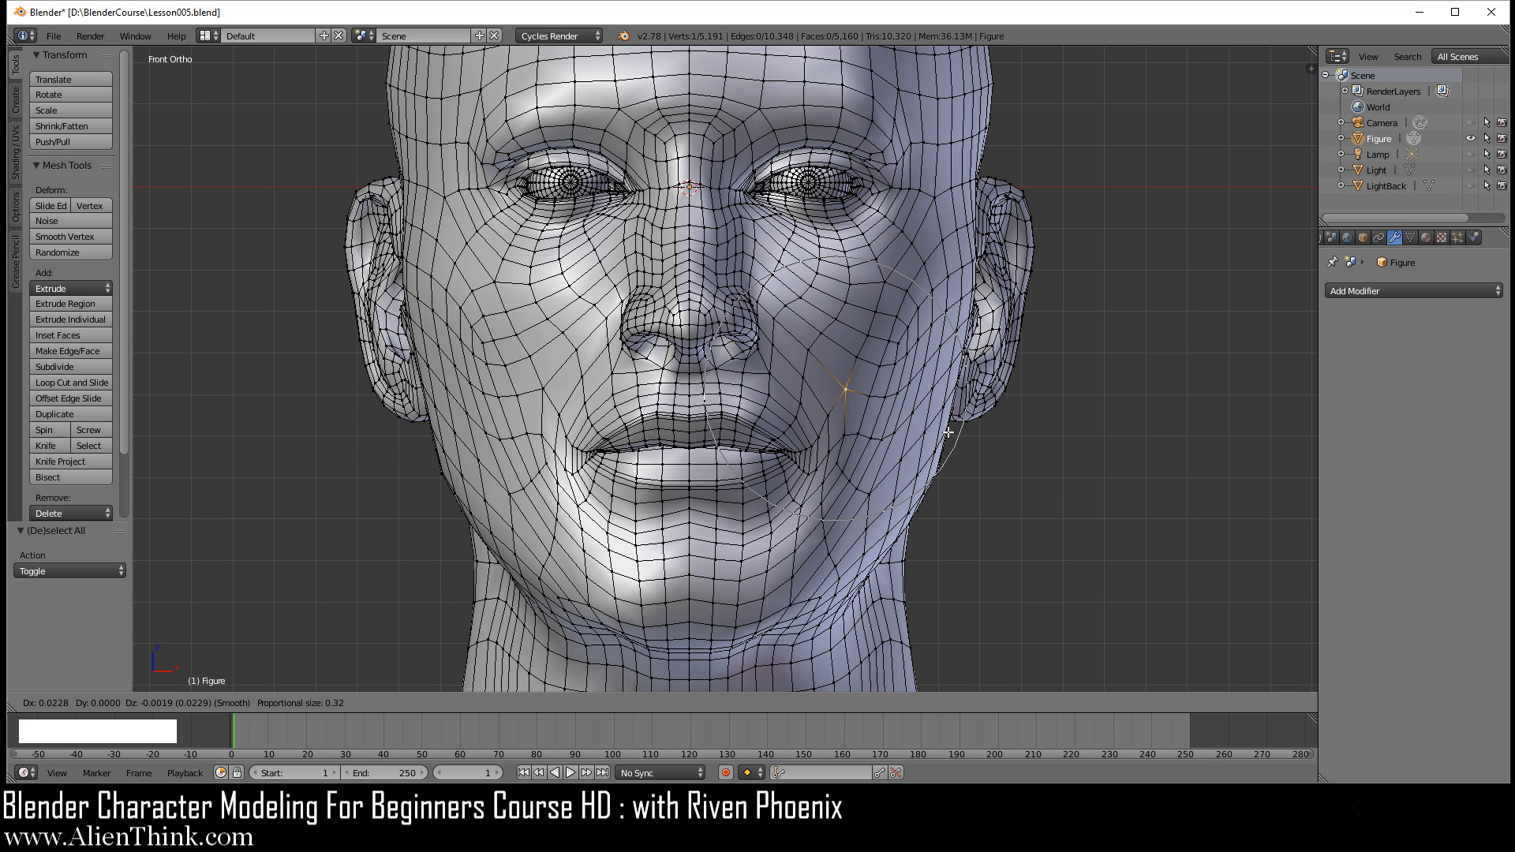
scroll(959, 407, "down", 1)
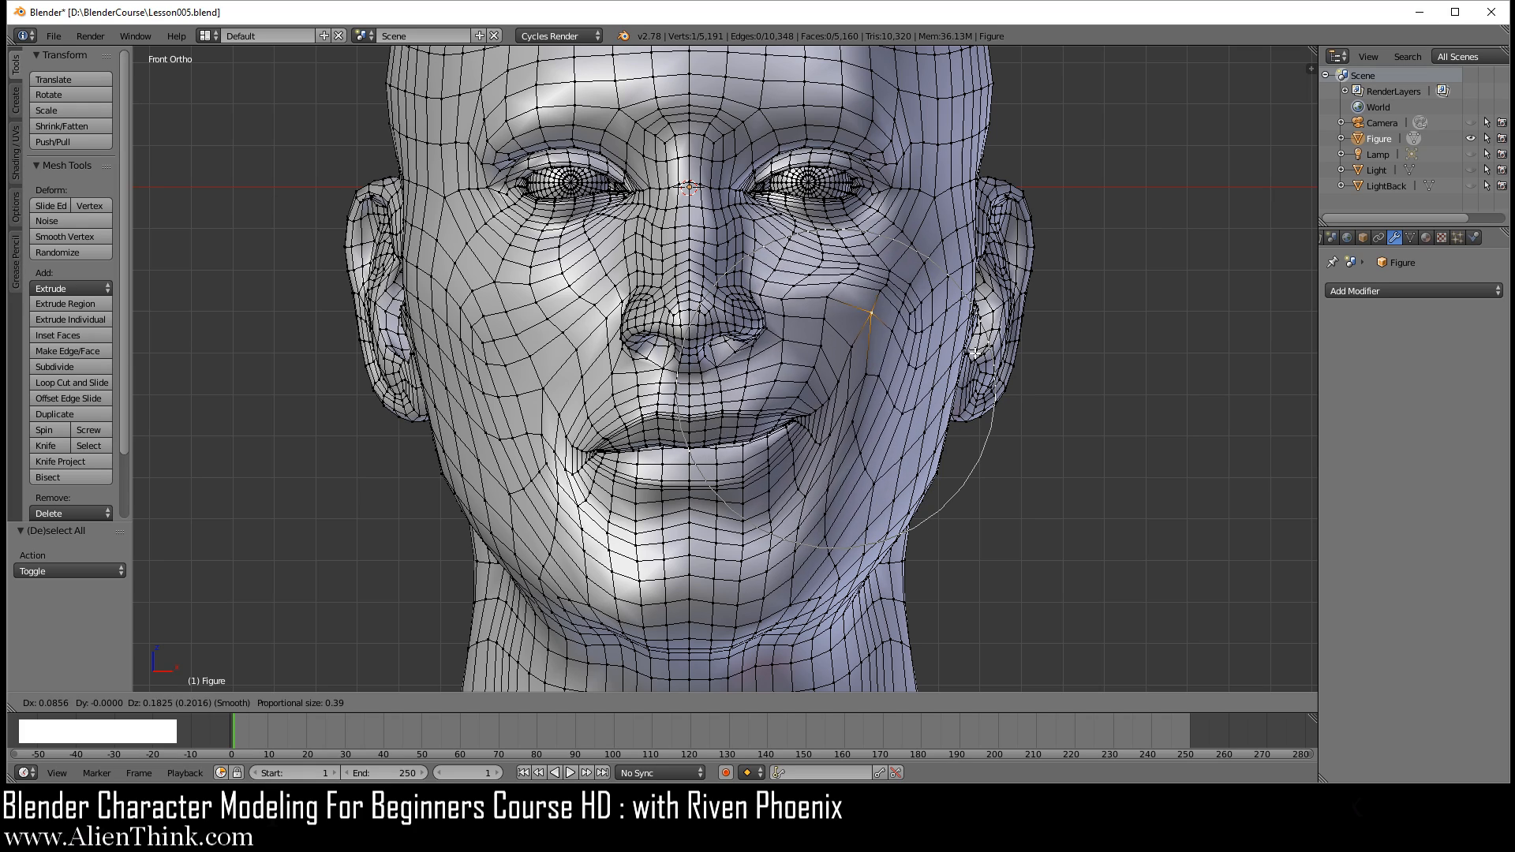
scroll(972, 395, "up", 1)
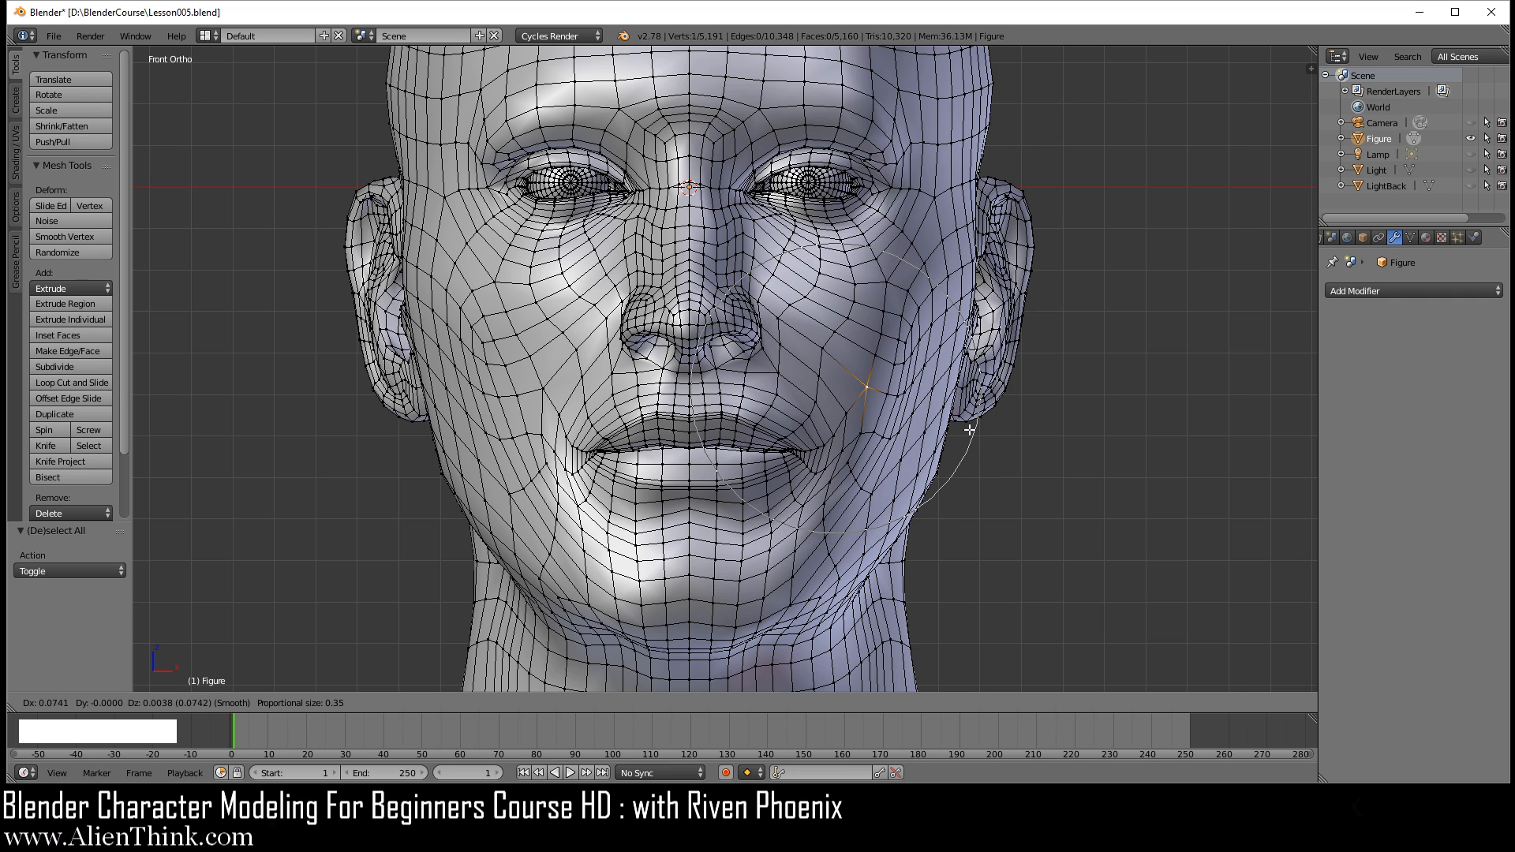
right_click(970, 430)
Step: Set proportional editing to Connected and try lifting the cheek vertex, cancelling the move
scroll(710, 553, "down", 2)
left_click(543, 703)
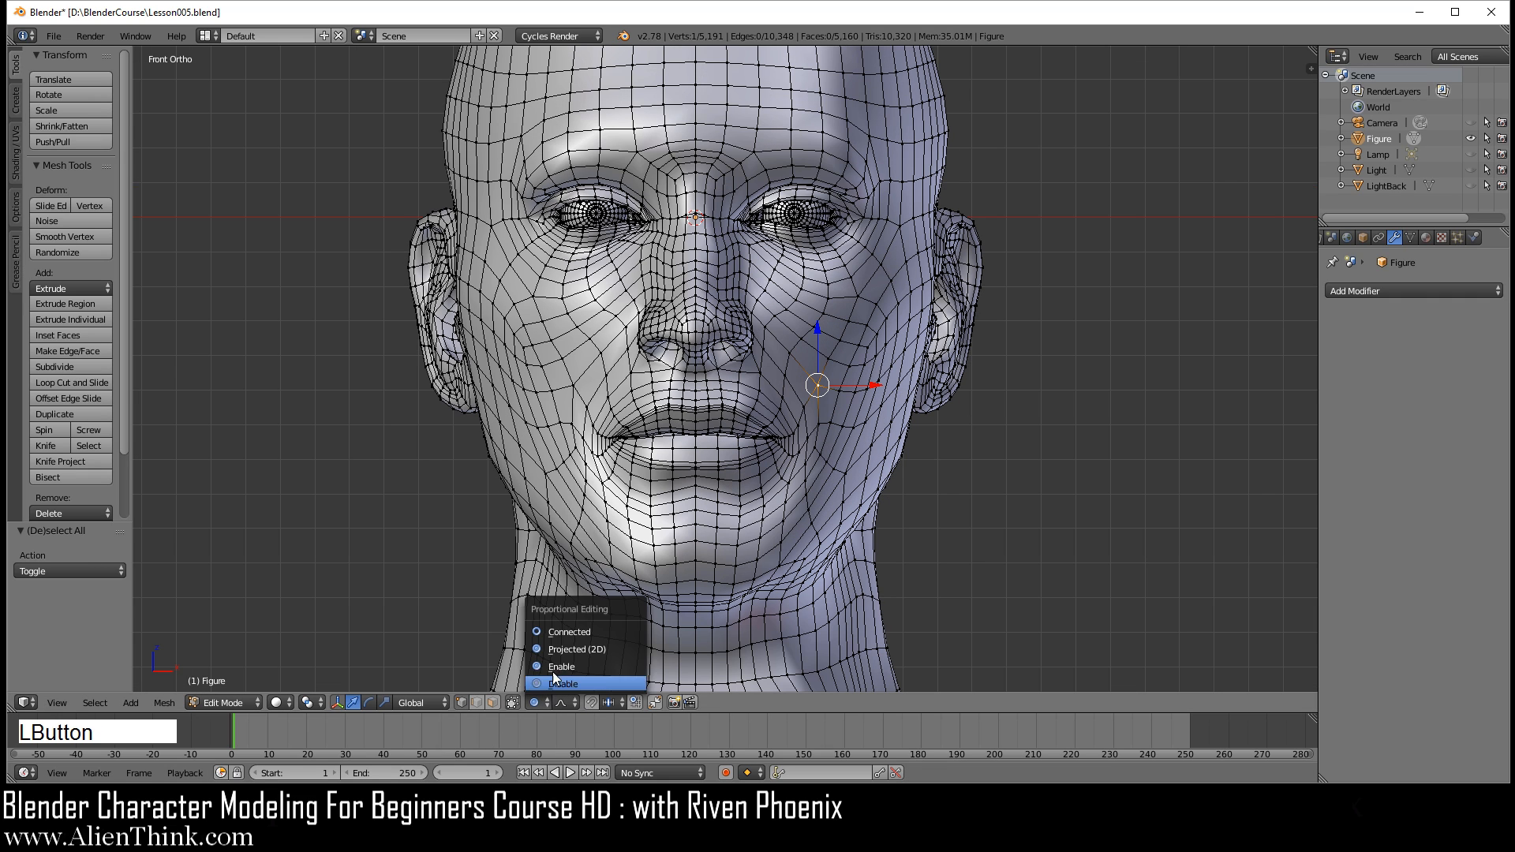
left_click(562, 631)
scroll(892, 416, "up", 3)
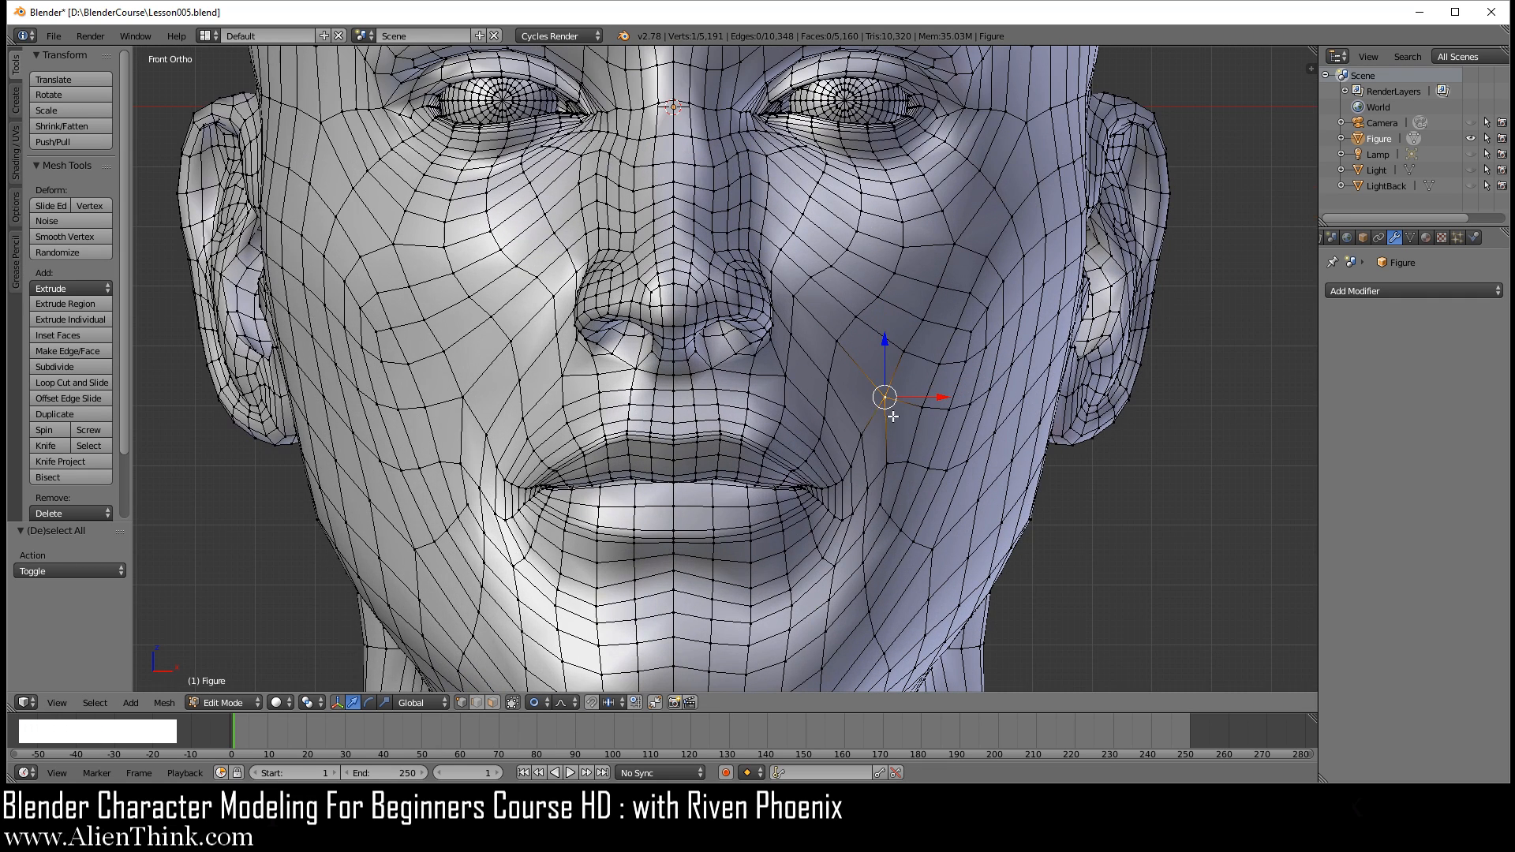
key("g")
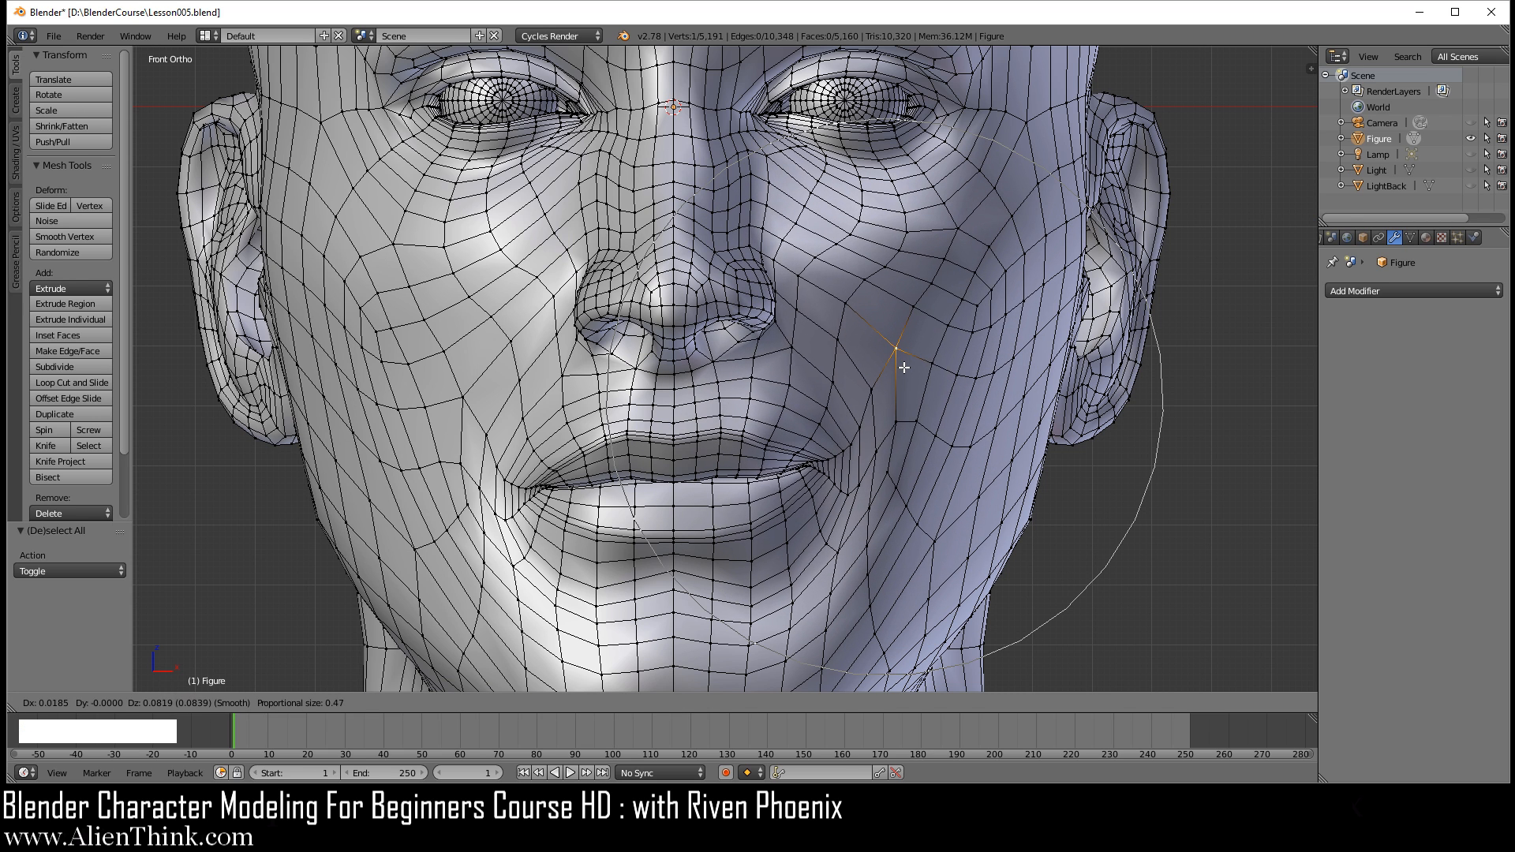
right_click(903, 368)
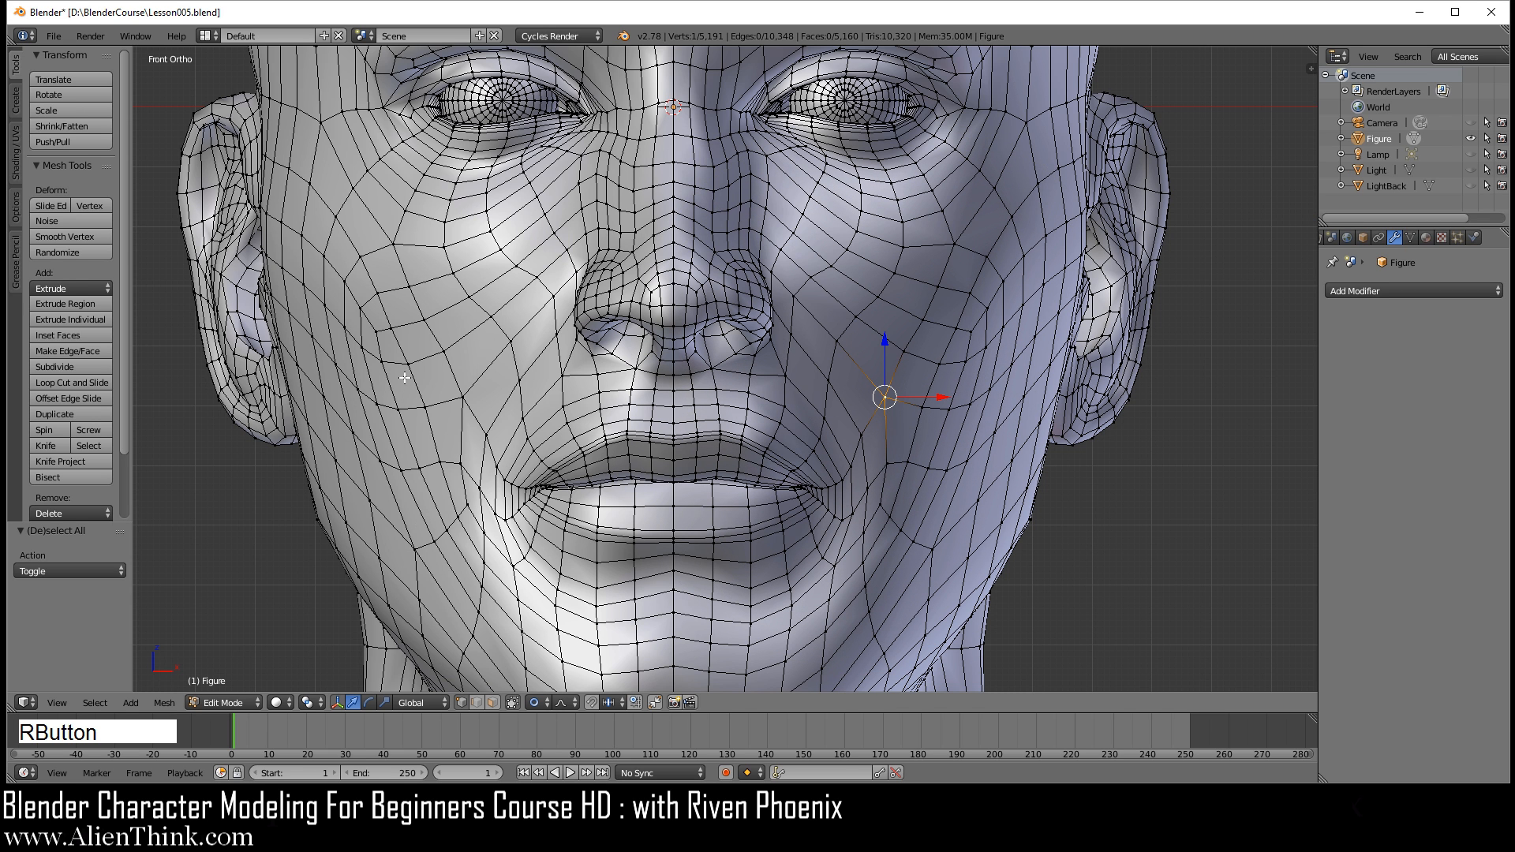
Step: Try moving a vertex beside the opposite mouth corner outward and up with connected proportional editing, and cancel the move
right_click(483, 482)
key("g")
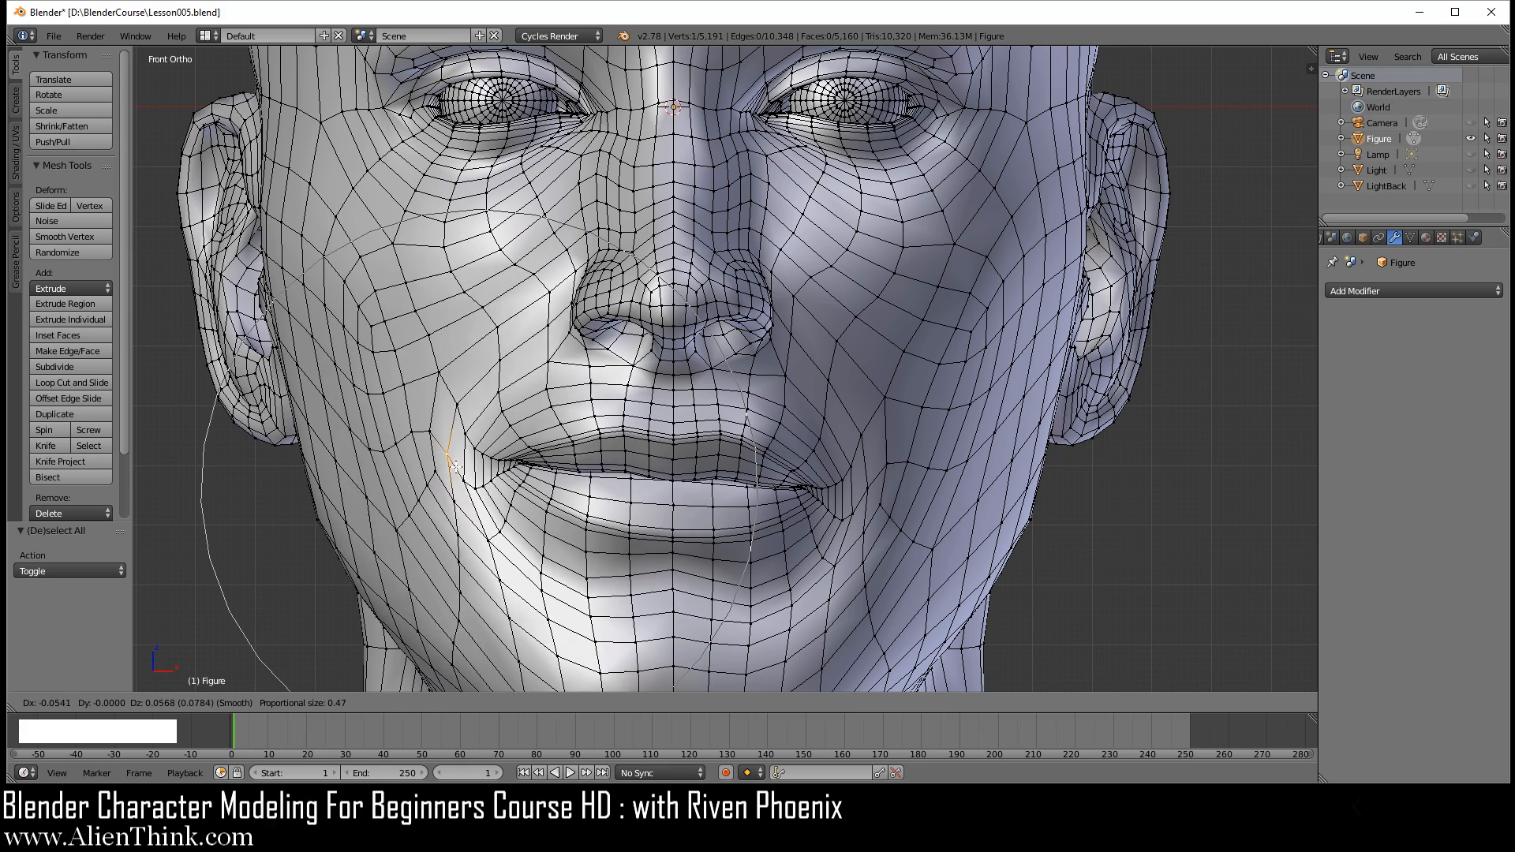
right_click(464, 456)
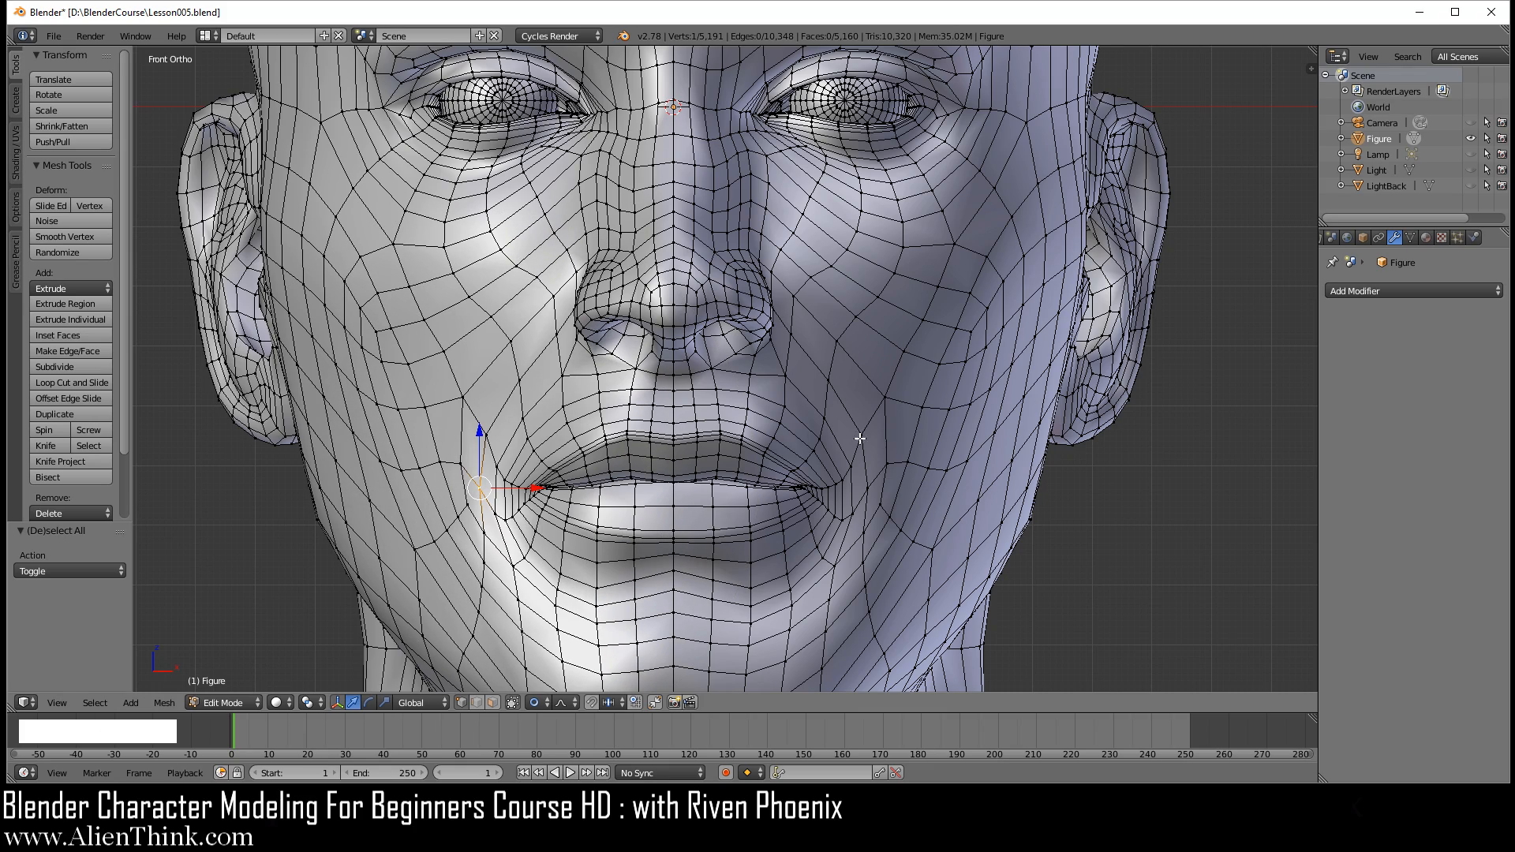
Step: Pull the vertices beside both mouth corners outward and up into a smile, using connected proportional editing with a size of 0.47
right_click_drag(850, 467, 878, 426)
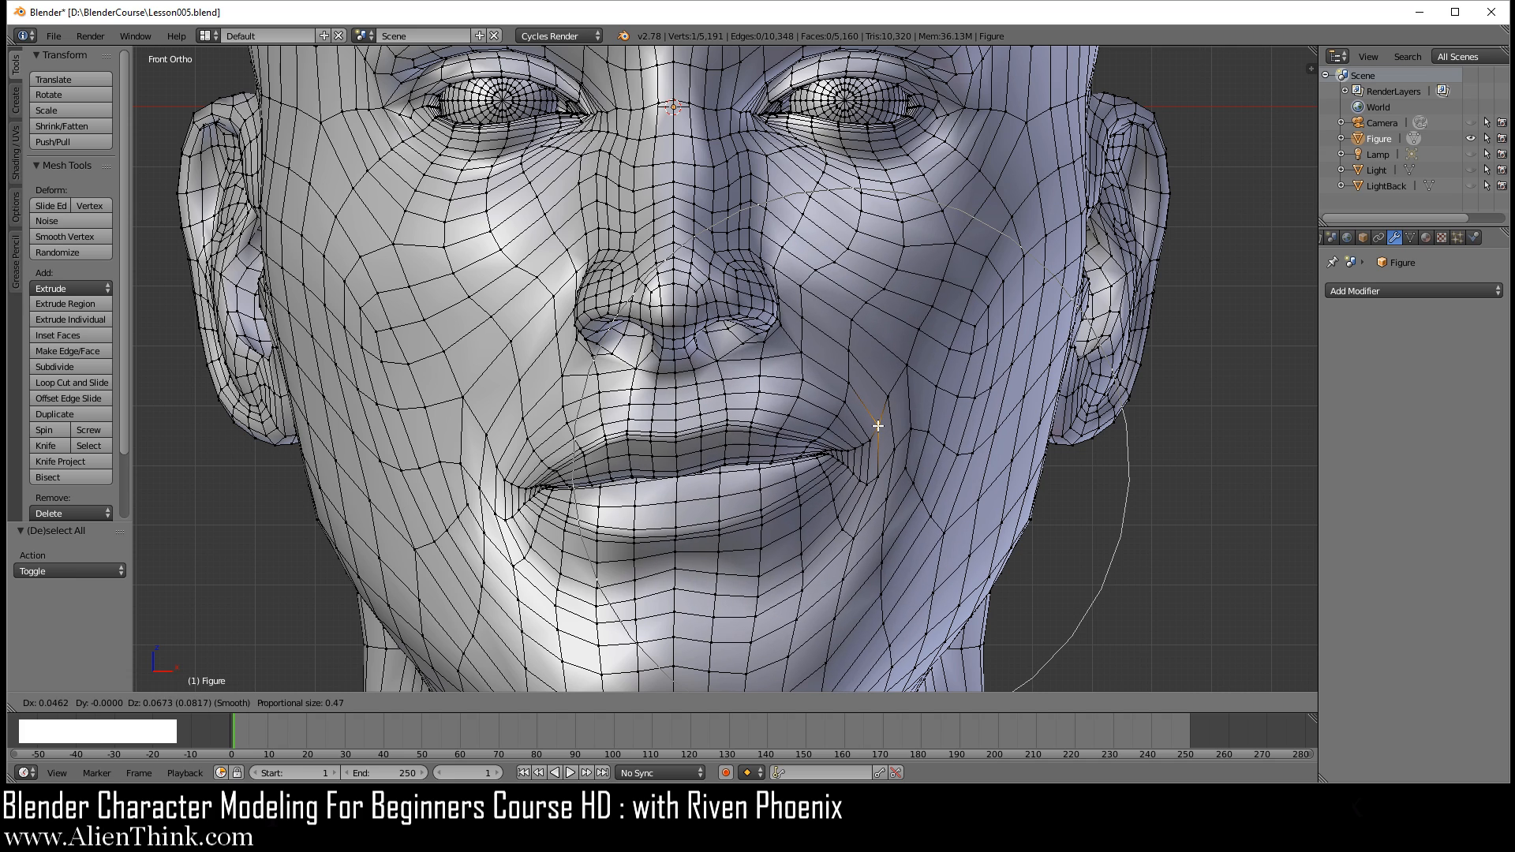
left_click(879, 426)
right_click_drag(481, 473, 448, 435)
left_click(448, 435)
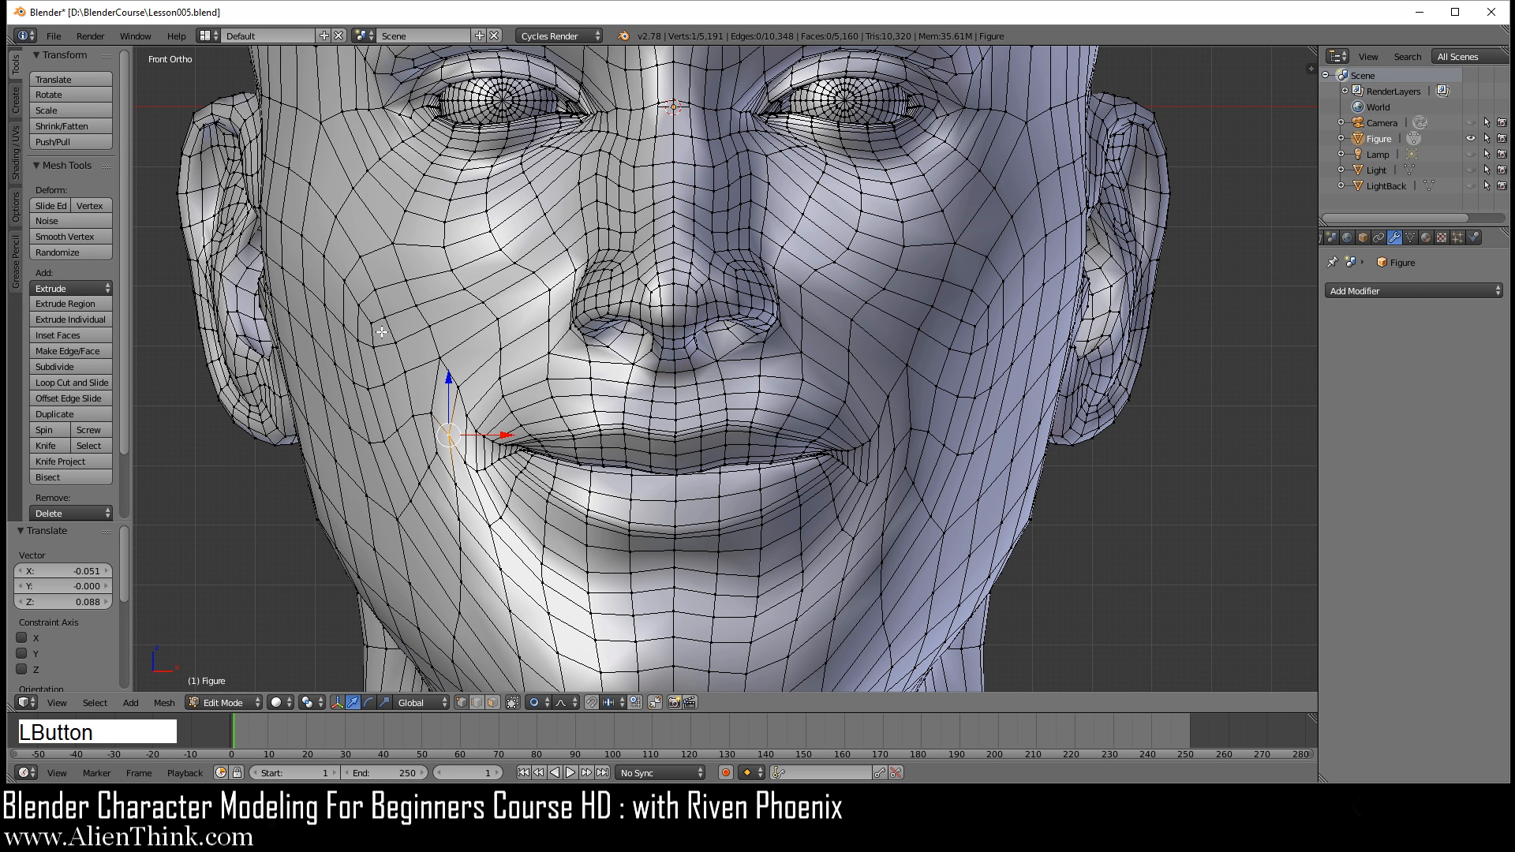
Step: Lift one outer cheek vertex on each side of the face slightly outward and up with connected proportional editing
right_click_drag(370, 288, 369, 256)
left_click(369, 256)
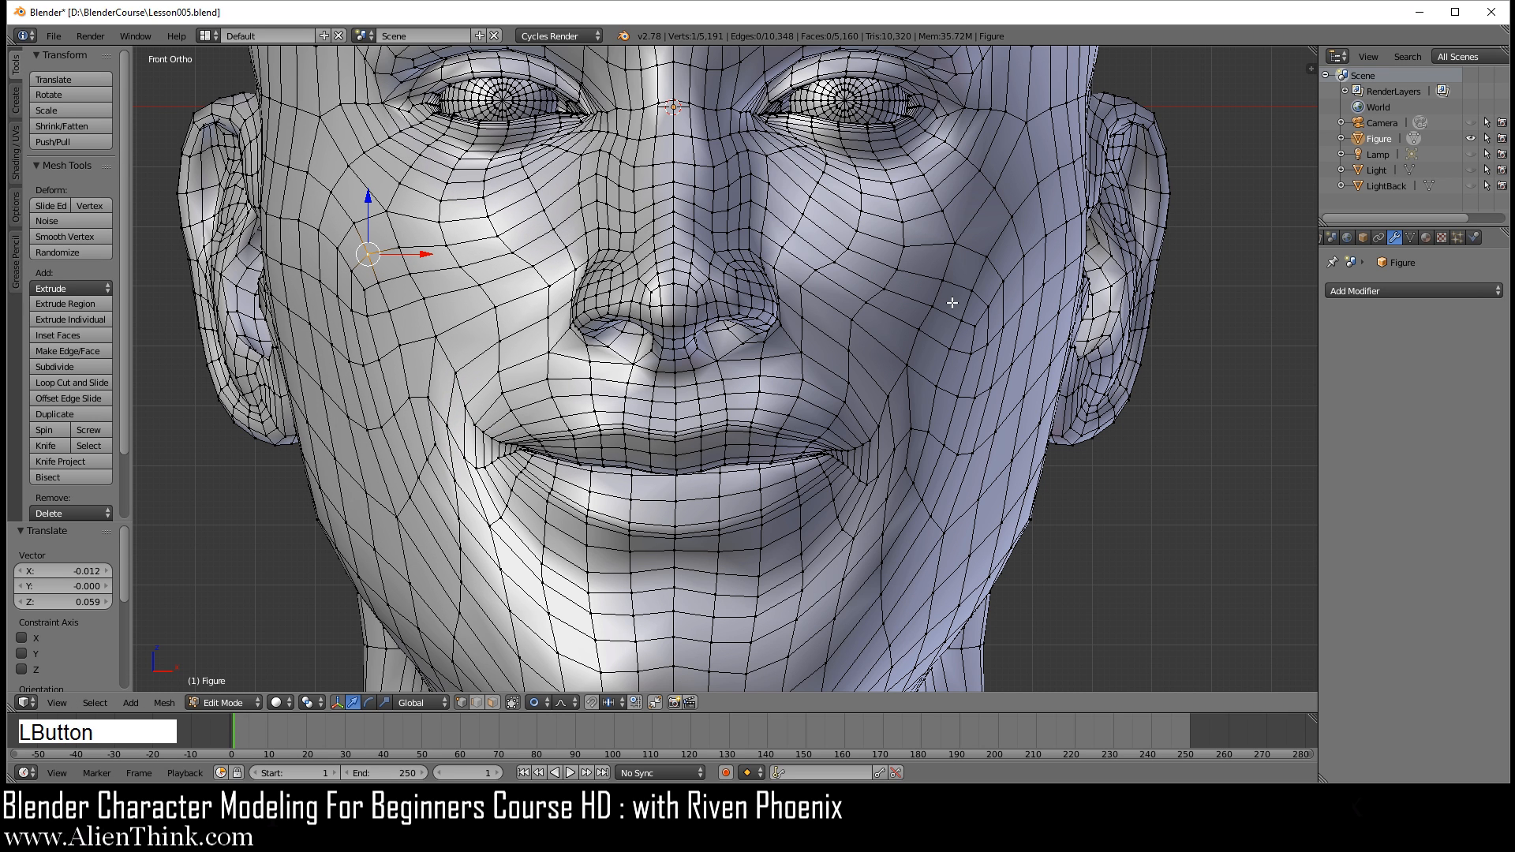
right_click_drag(979, 305, 988, 278)
left_click(992, 275)
Step: Switch the head to Object Mode, add a Subdivision Surface modifier, and check the smoothed smile from an angle and the front
key("Tab")
scroll(979, 367, "down", 4)
middle_click_drag(944, 358, 906, 406)
scroll(768, 460, "up", 3)
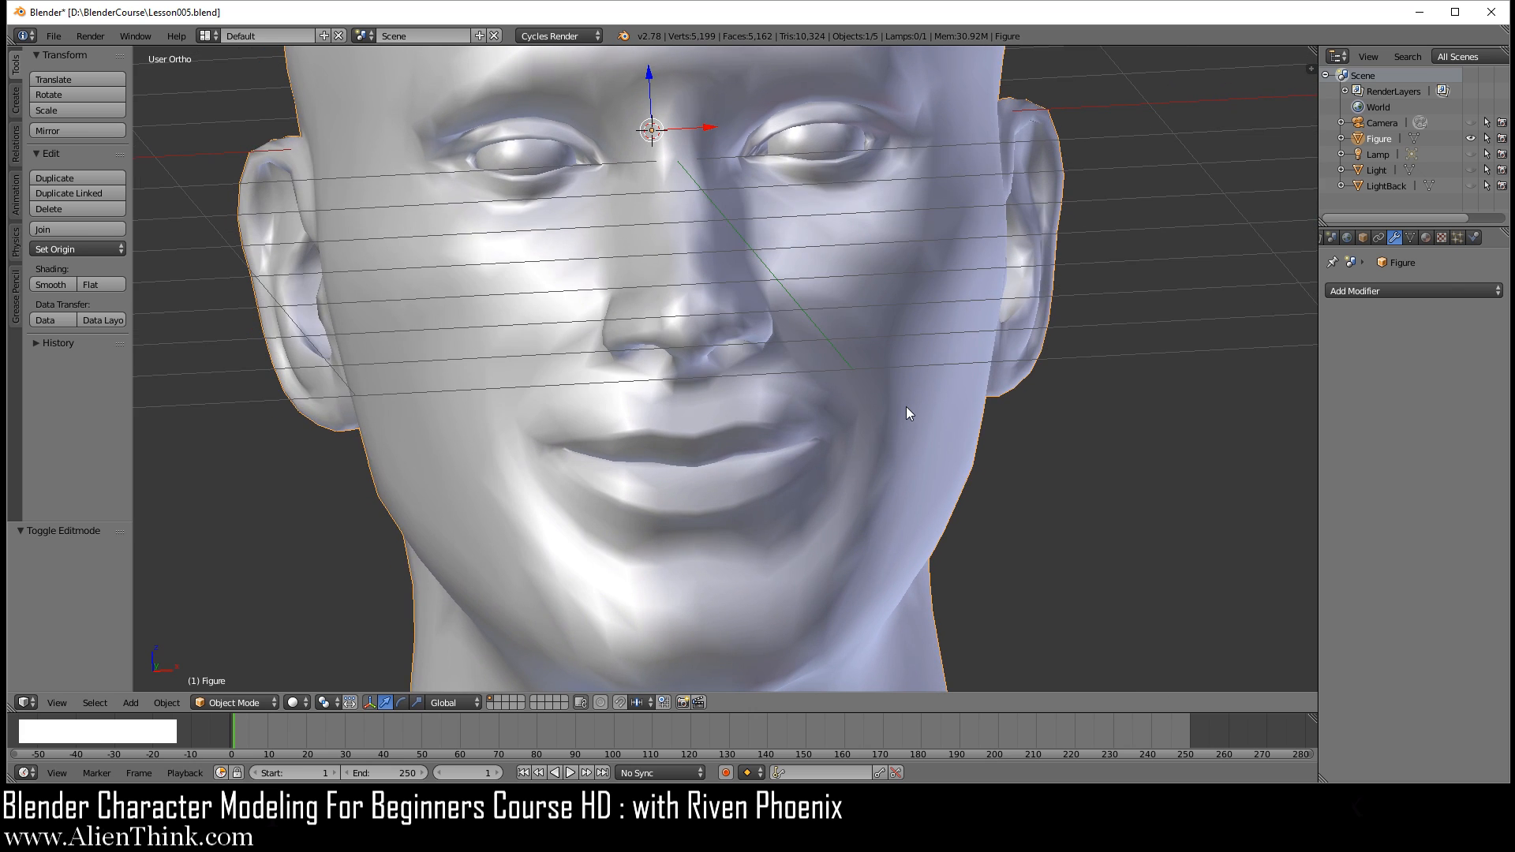
left_click(1419, 289)
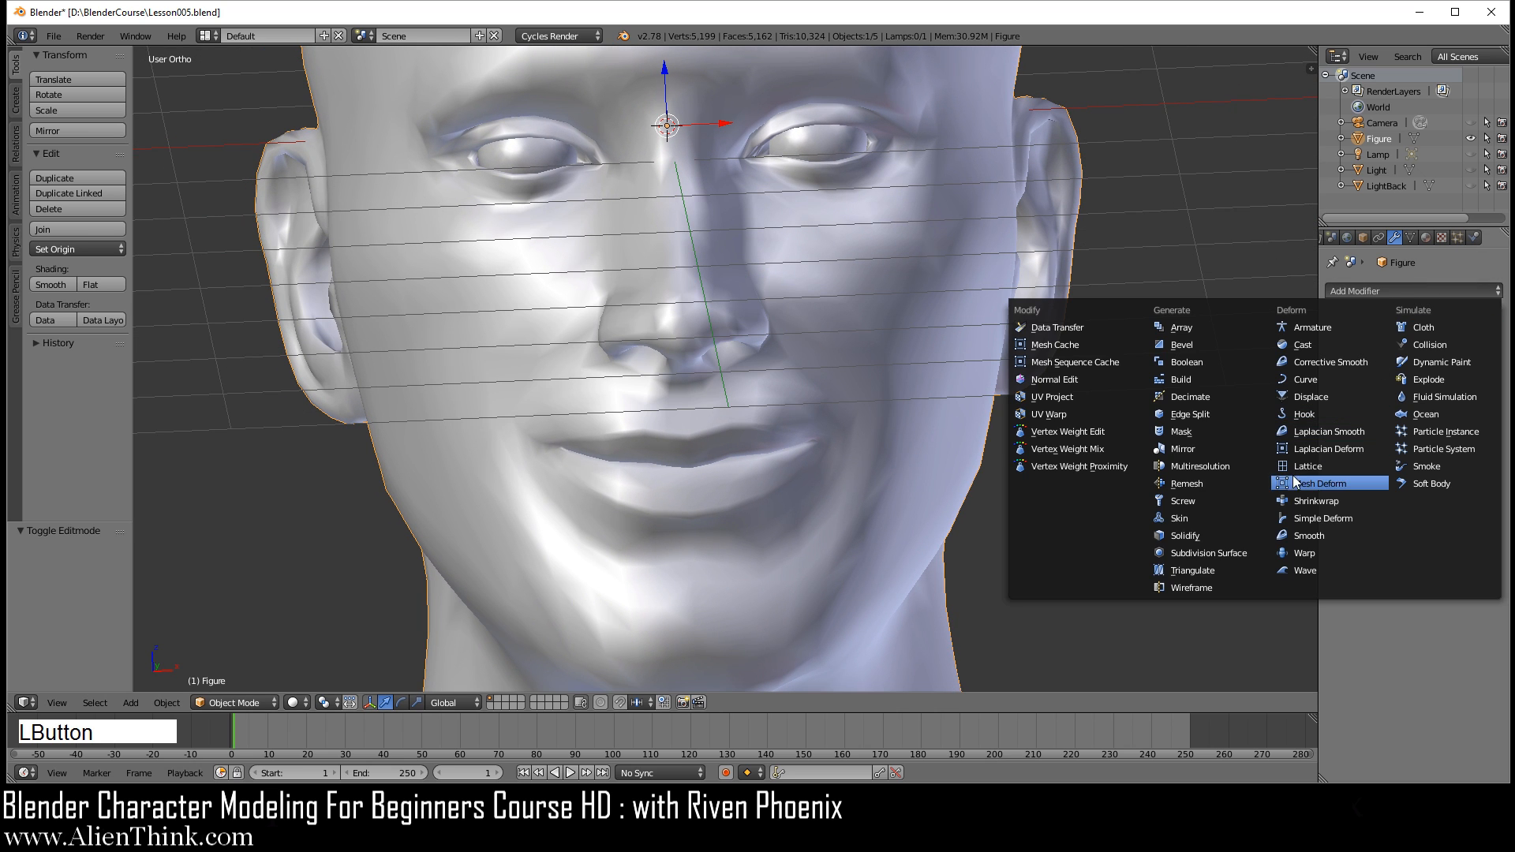
left_click(1228, 551)
middle_click_drag(860, 406, 788, 409)
key("KP_1")
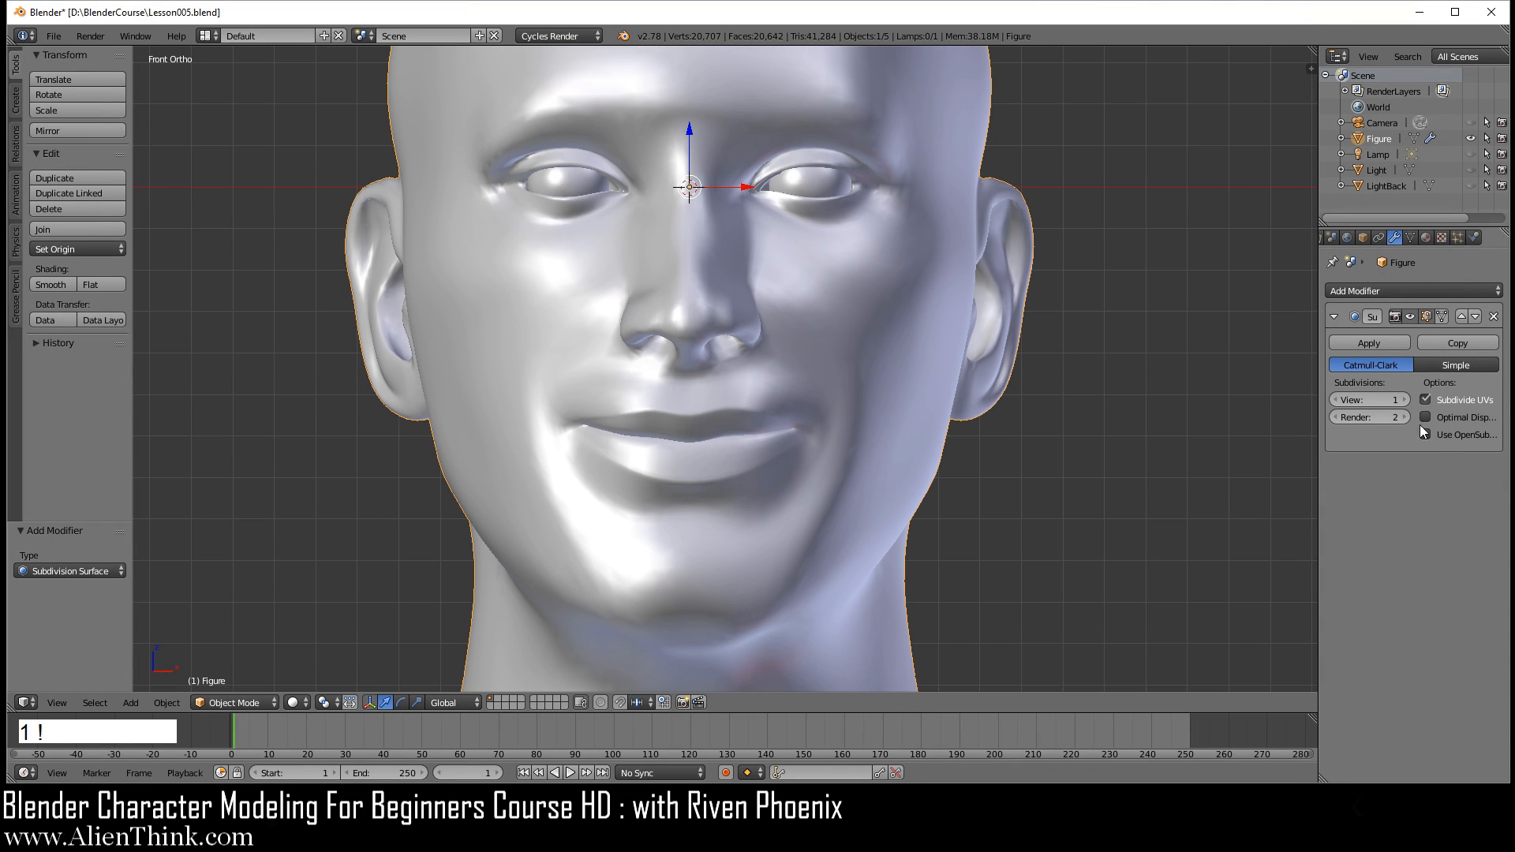
Step: Return the head to Edit Mode, inspect the smiling mesh from the side, and remove the Subdivision Surface modifier
key("Tab")
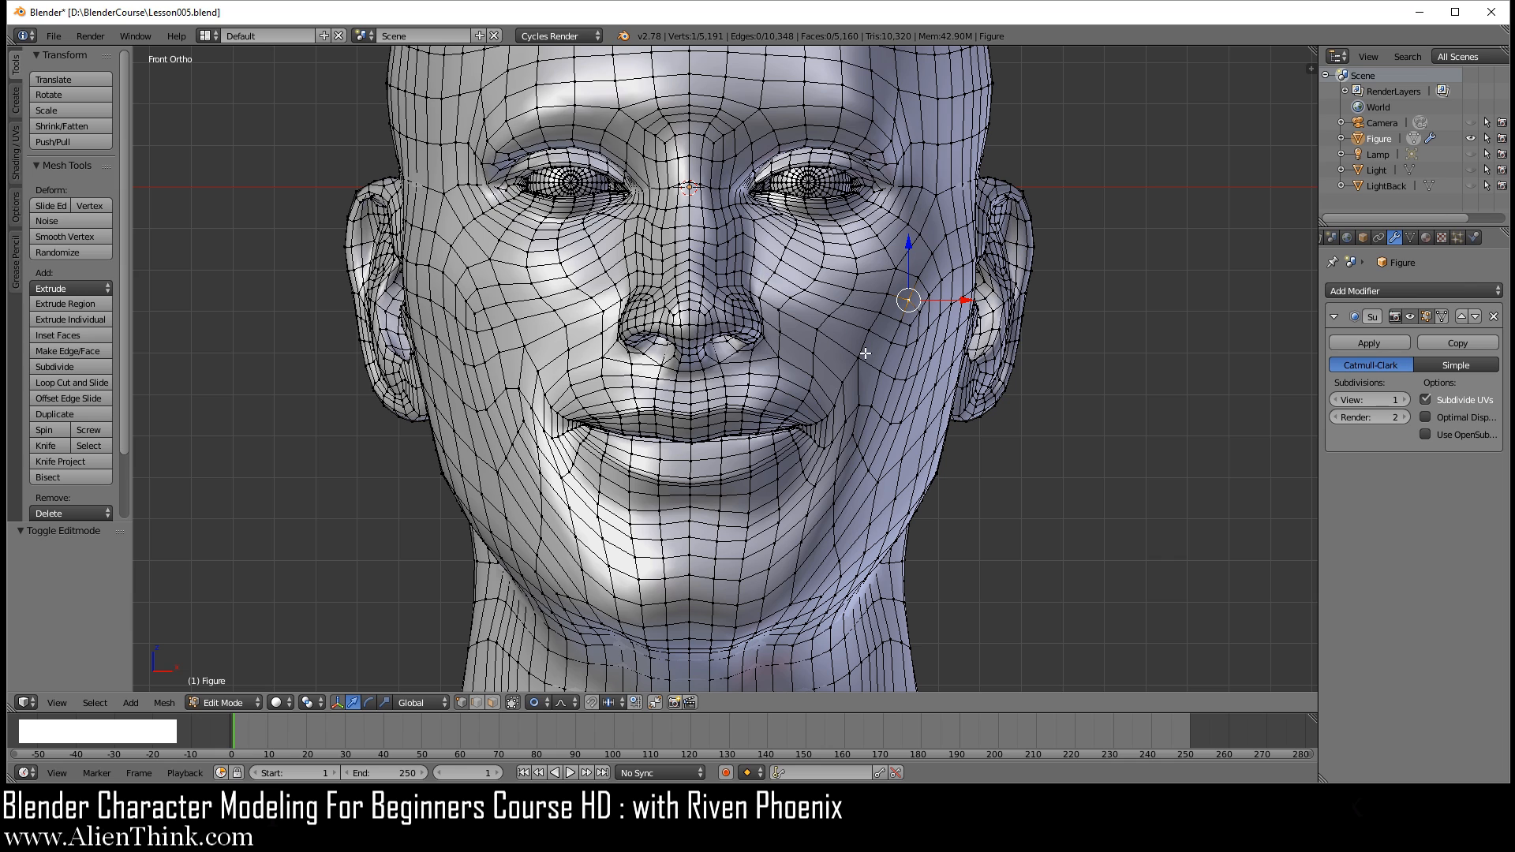
middle_click_drag(900, 398, 735, 291)
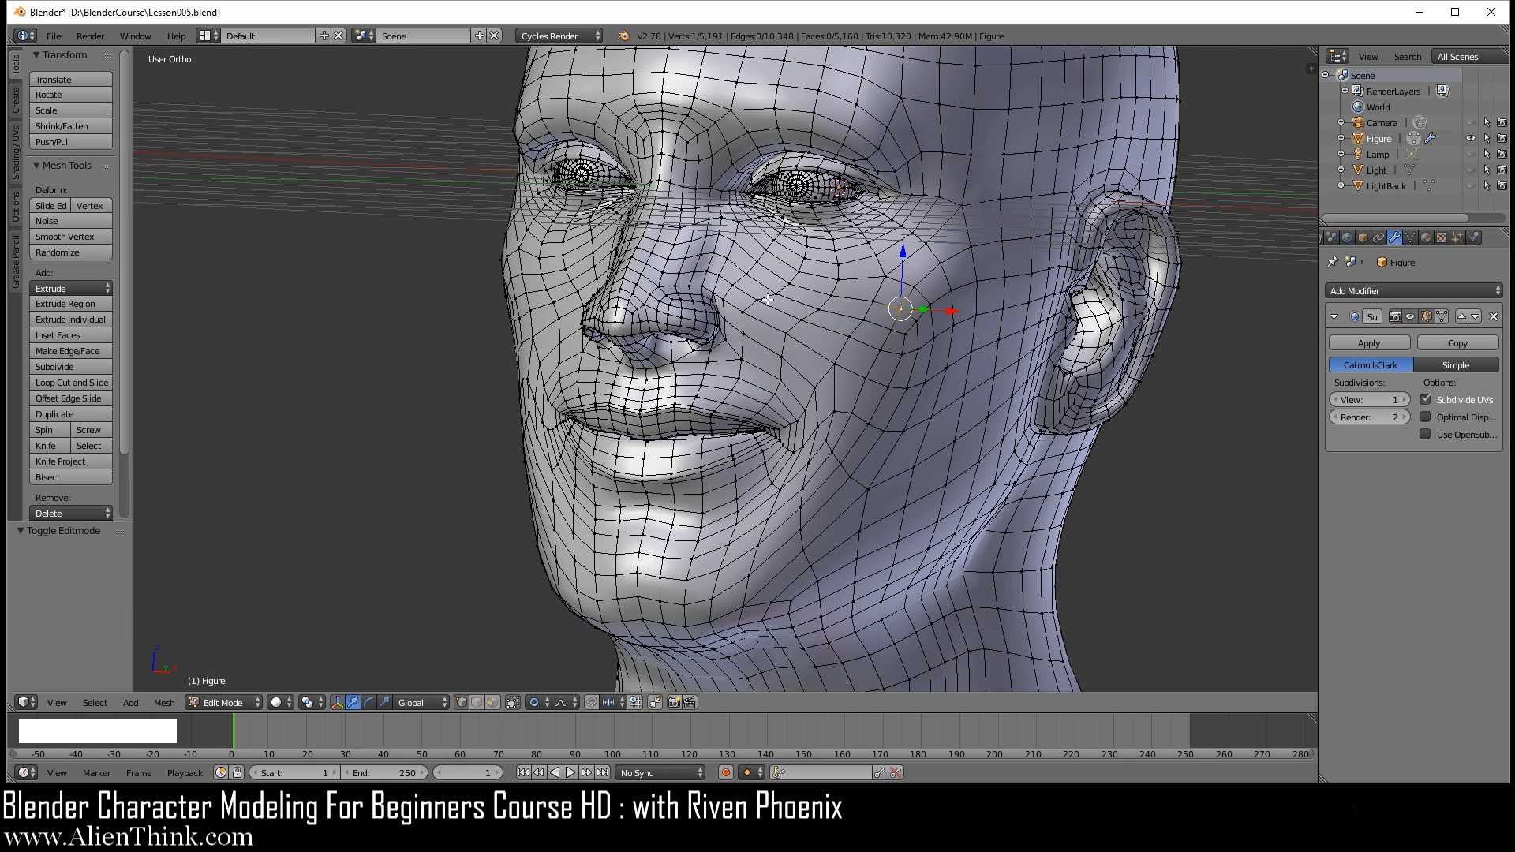
left_click(1495, 316)
middle_click_drag(763, 407, 787, 402)
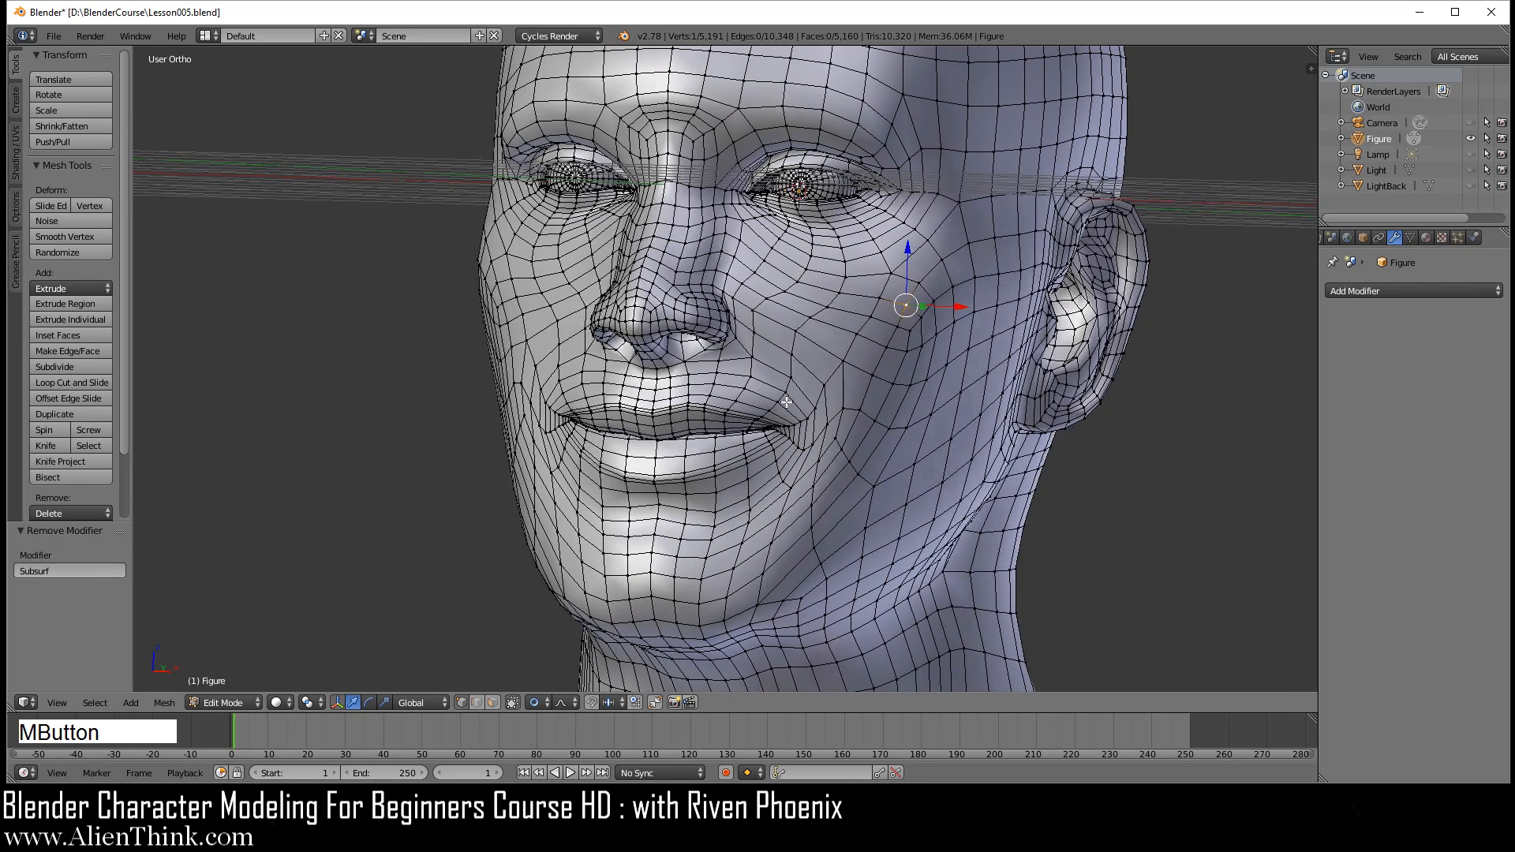
Step: Reopen Lesson005.blend from the recent files, discarding the unsaved changes to the head
left_click(54, 35)
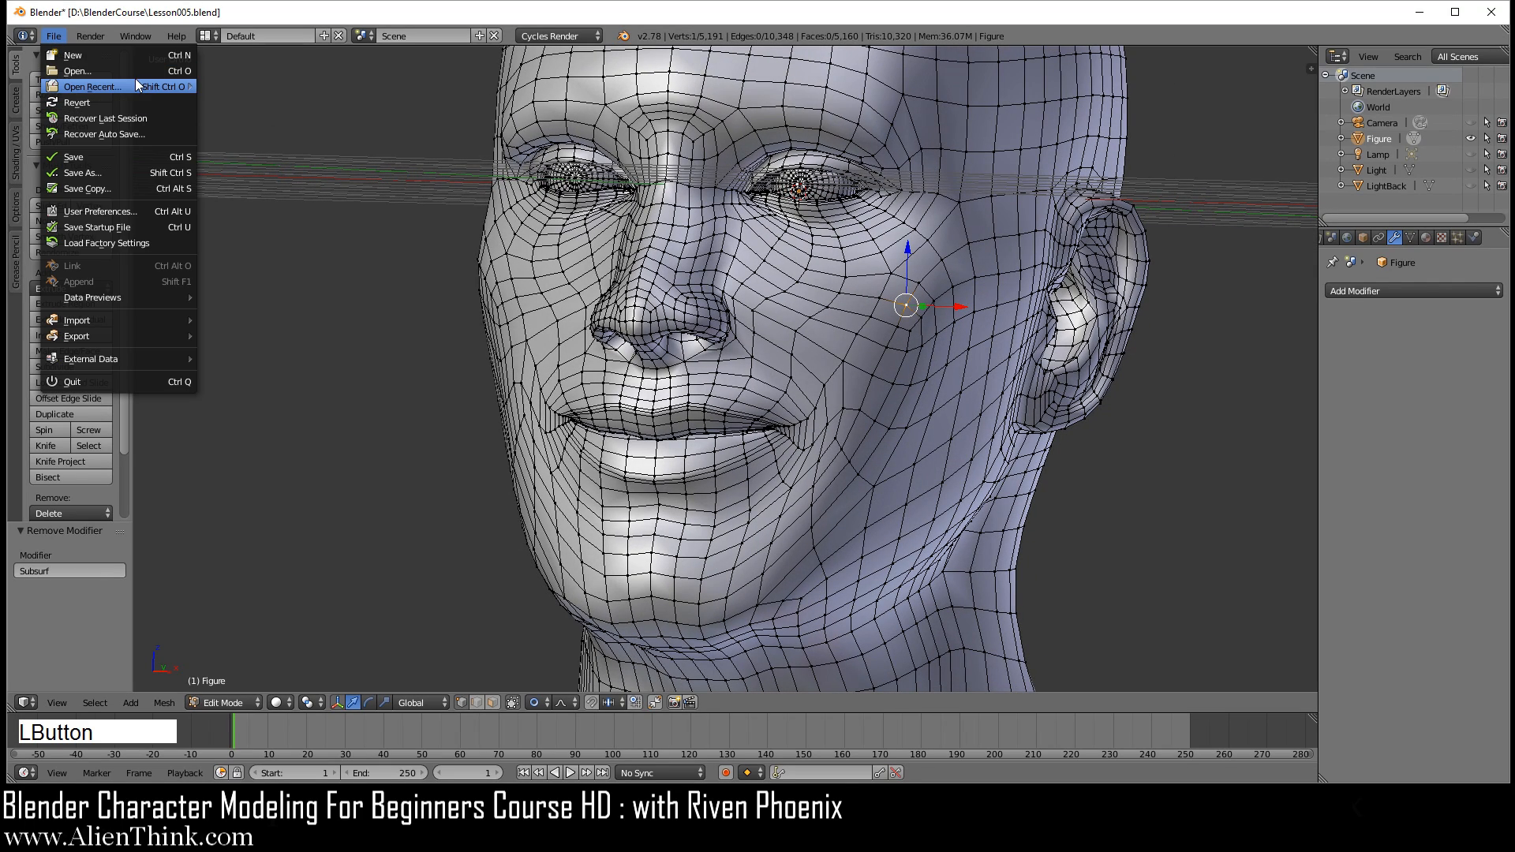
mouse_move(136, 80)
left_click(289, 87)
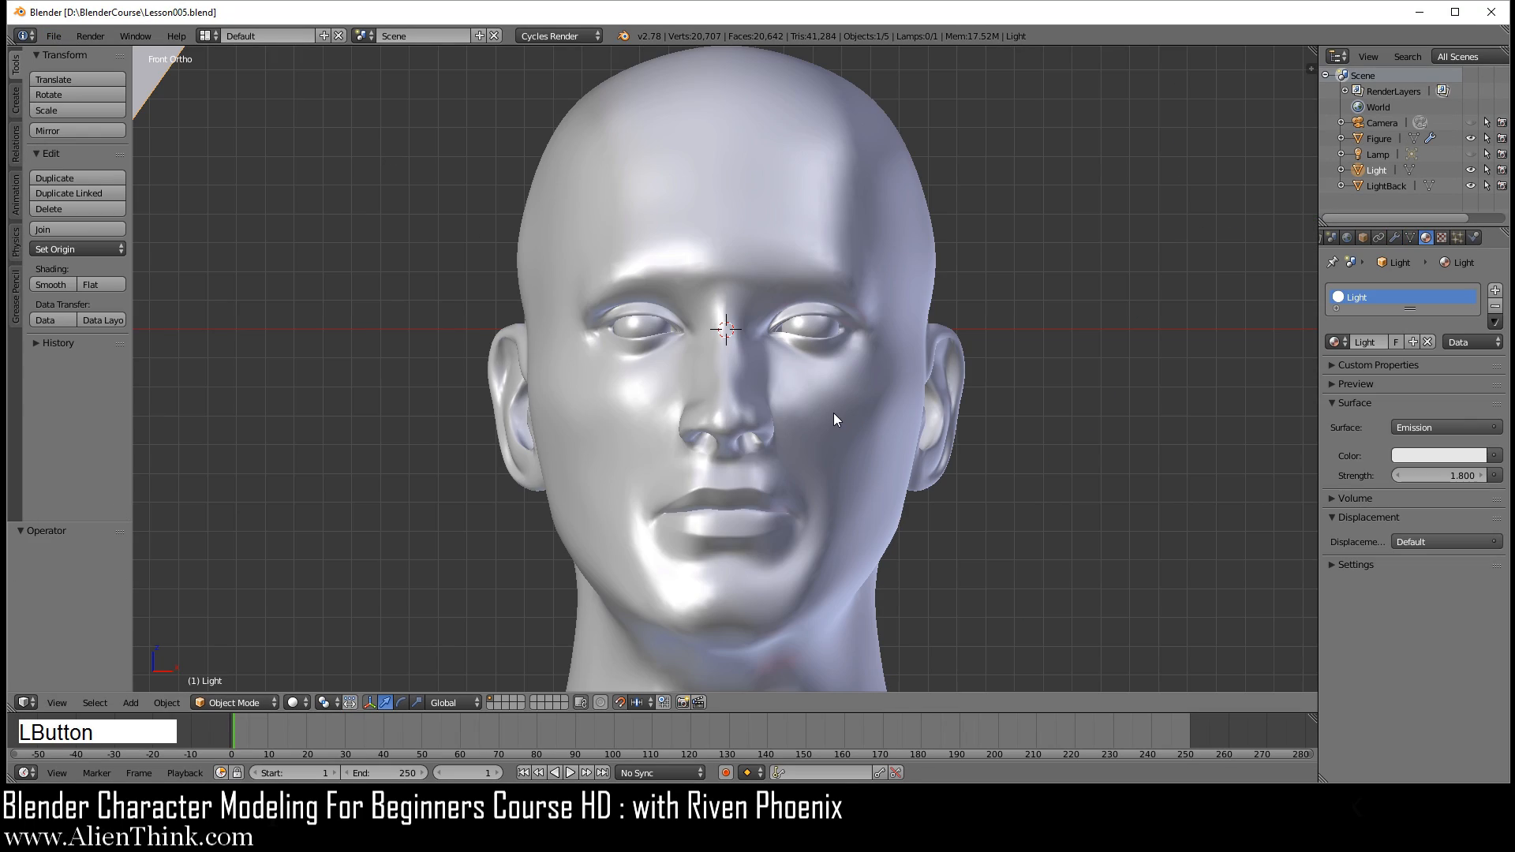